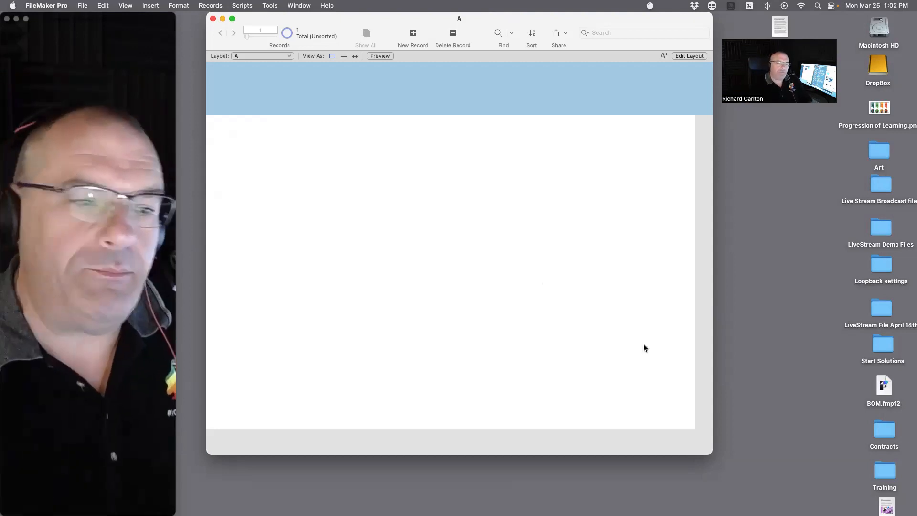
Step: Add two new tables named B and Prefs to the database
key(cmd+shift+d)
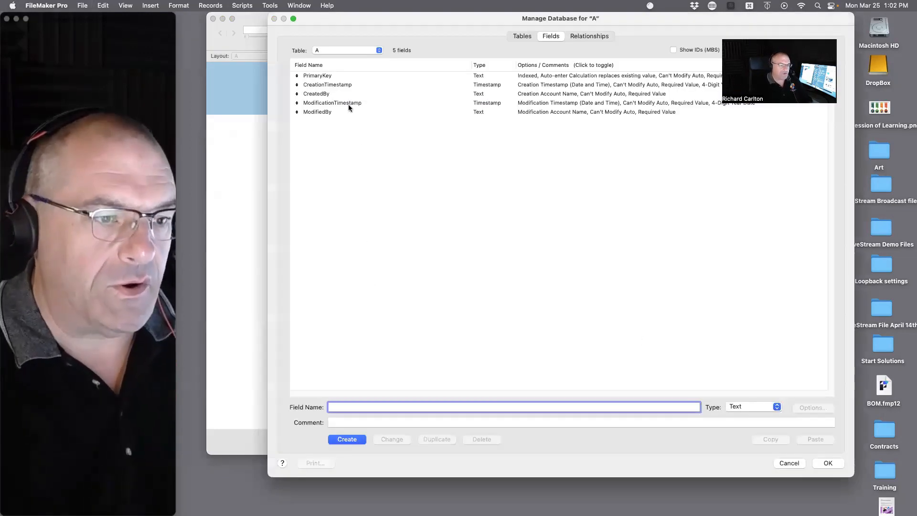
click(523, 36)
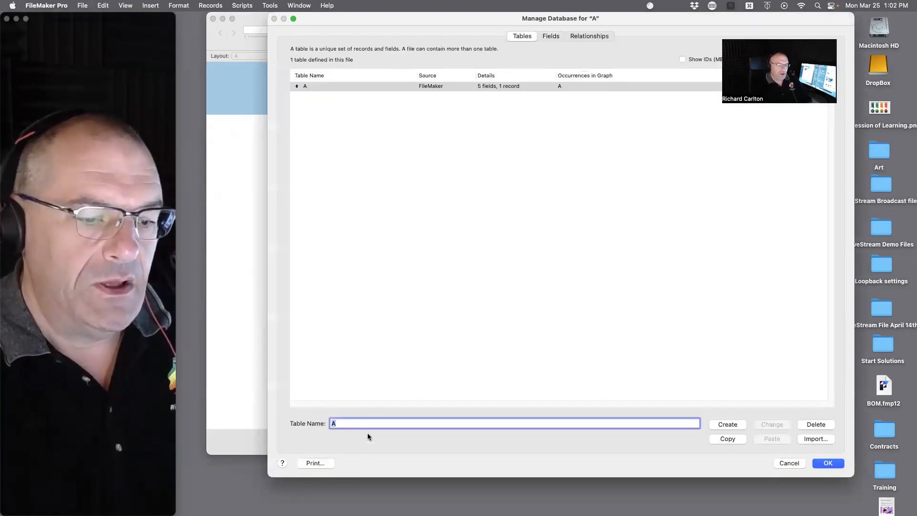
text(B)
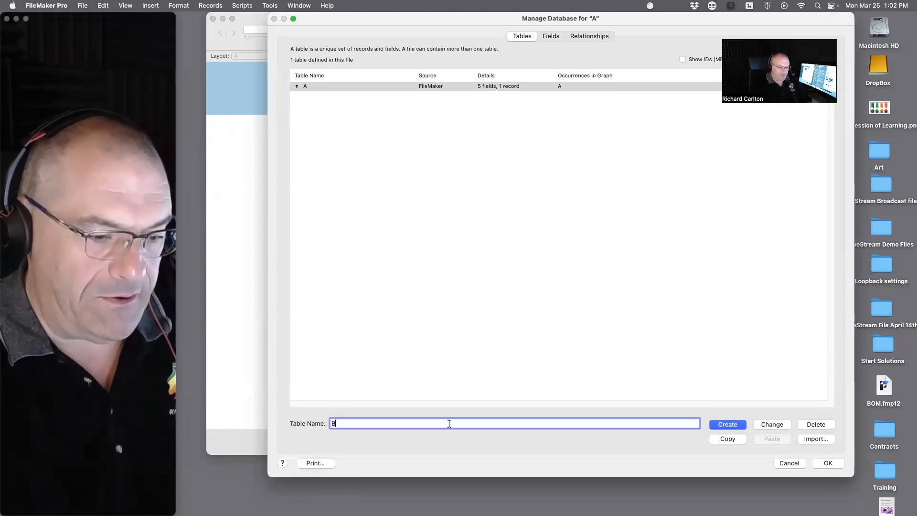
click(723, 425)
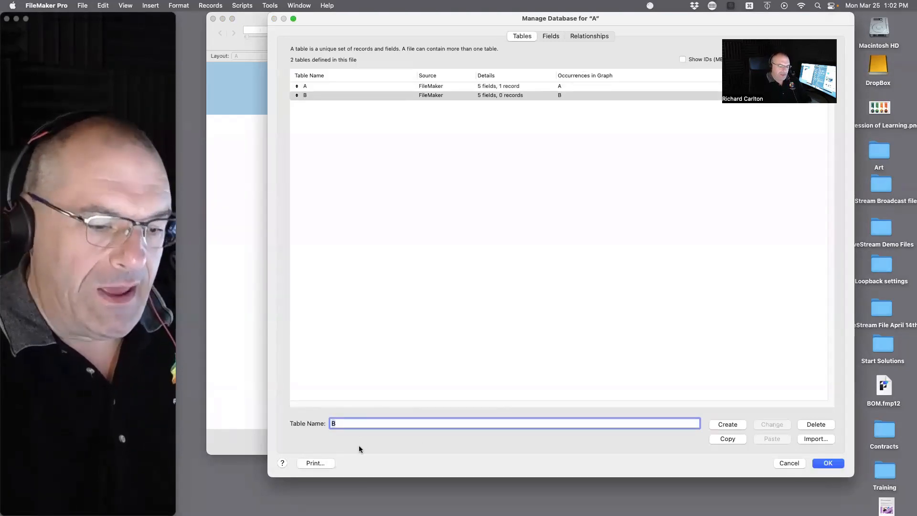
text(Prefs)
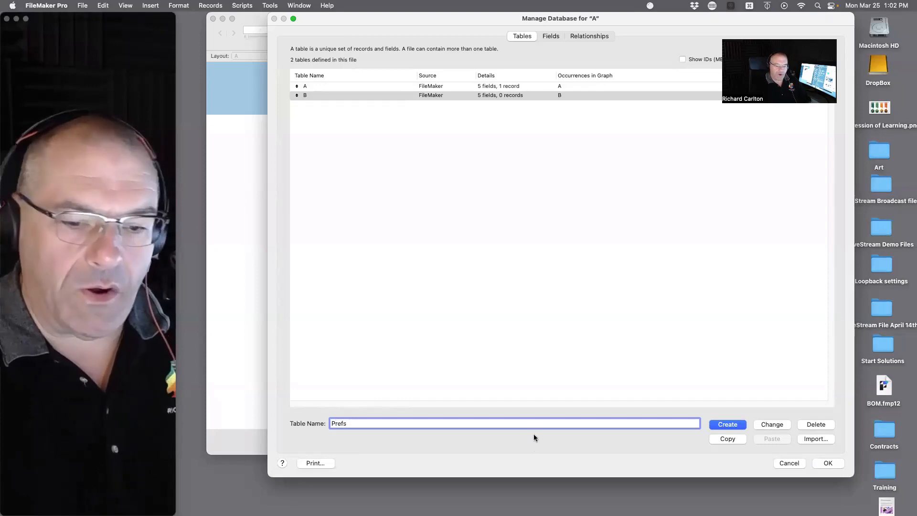
click(723, 426)
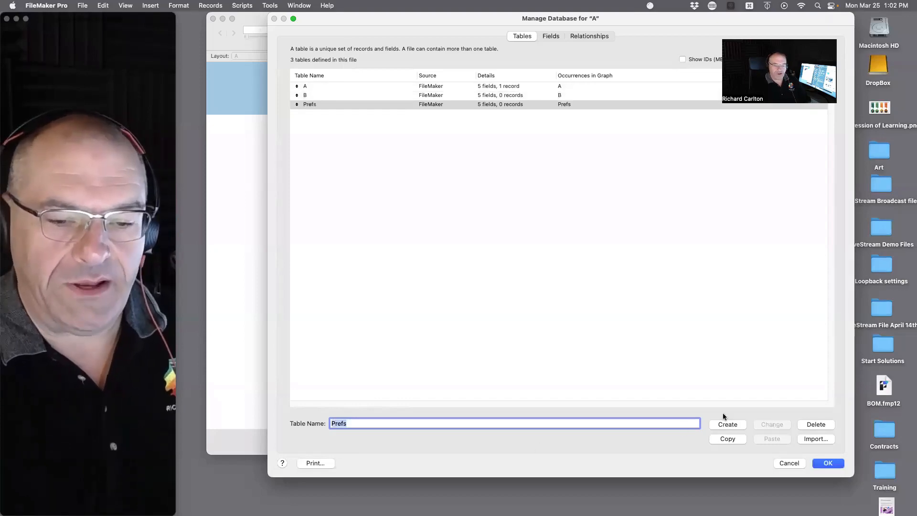
Step: Delete all five default fields from table B
click(488, 86)
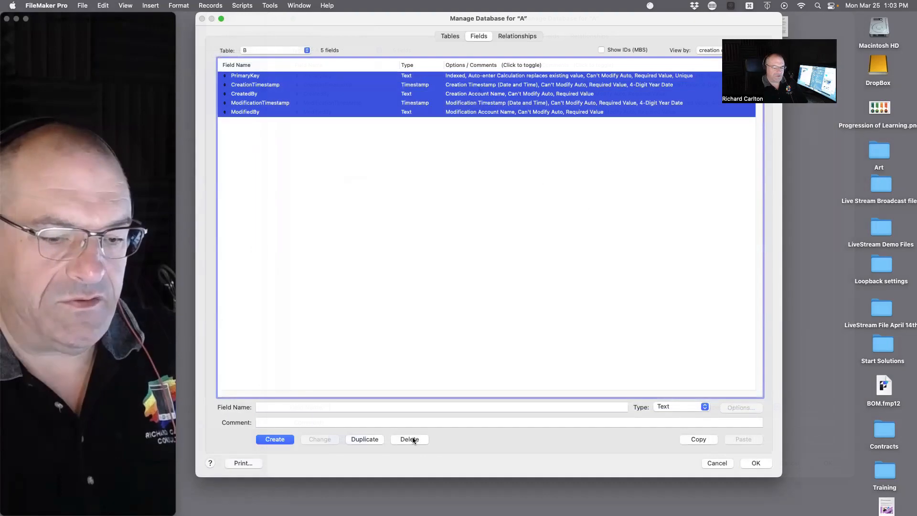
click(409, 439)
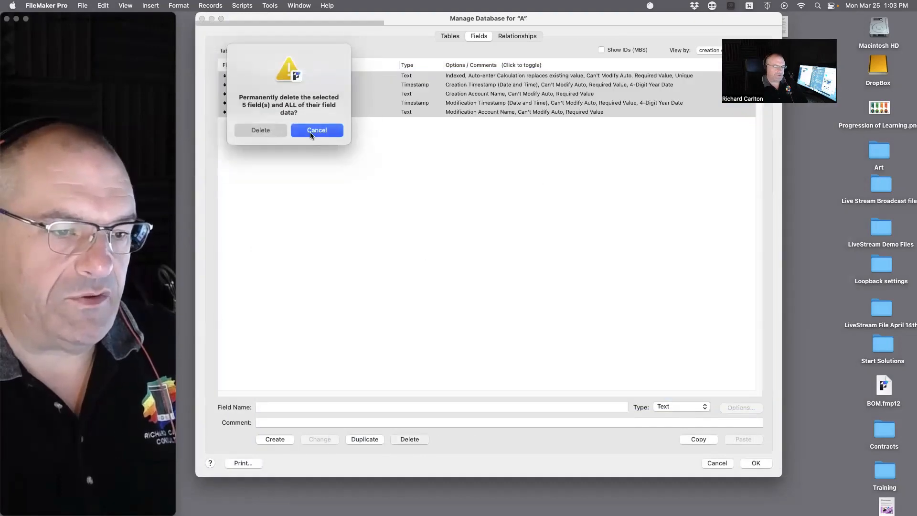
click(254, 129)
Step: Delete all the default fields from the Prefs table
click(256, 49)
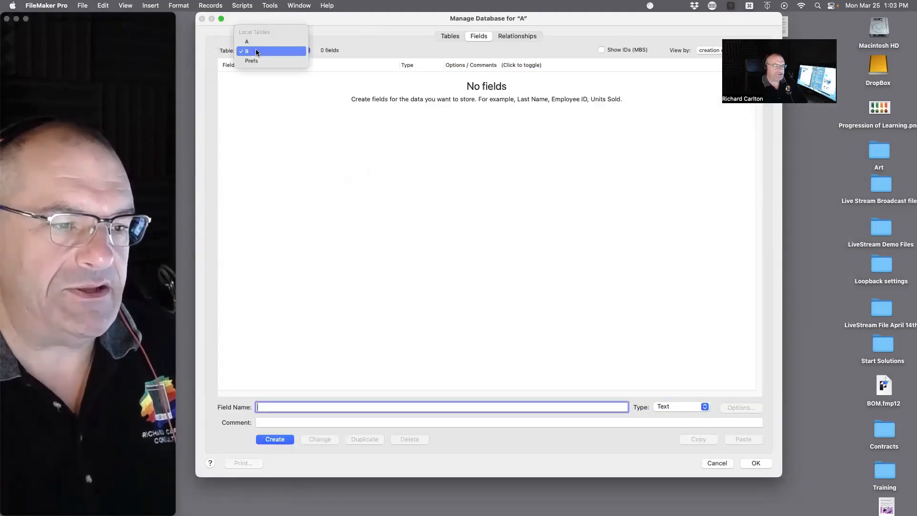
click(254, 60)
click(387, 301)
key(super+a)
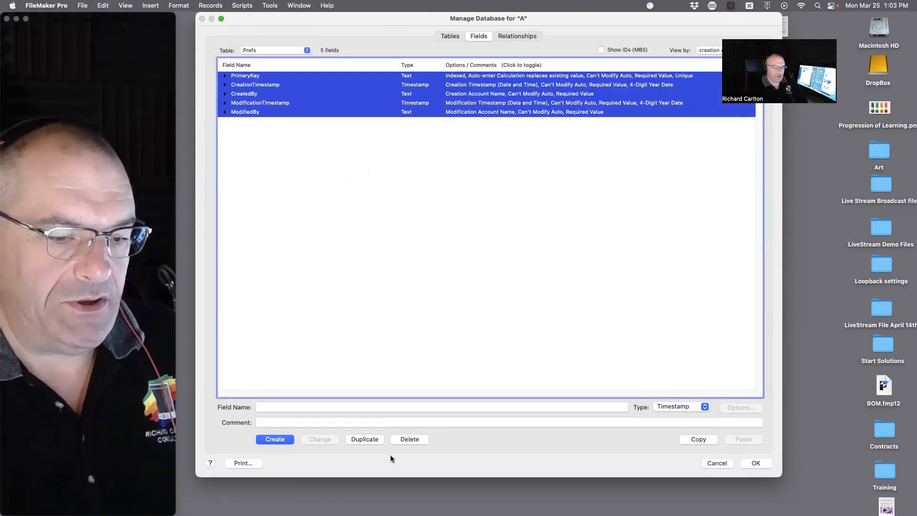
click(407, 440)
click(253, 130)
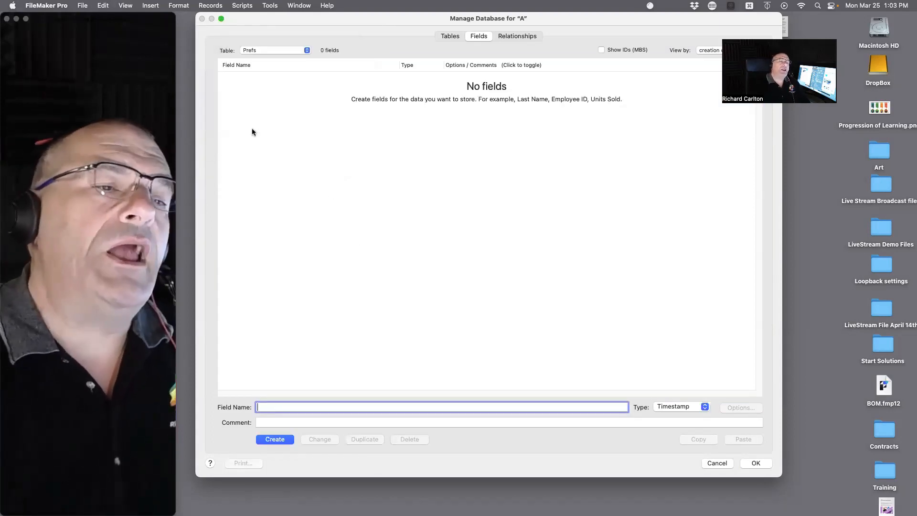
Step: Create a Text field named id_A_primary in table A
text(id_A_primary)
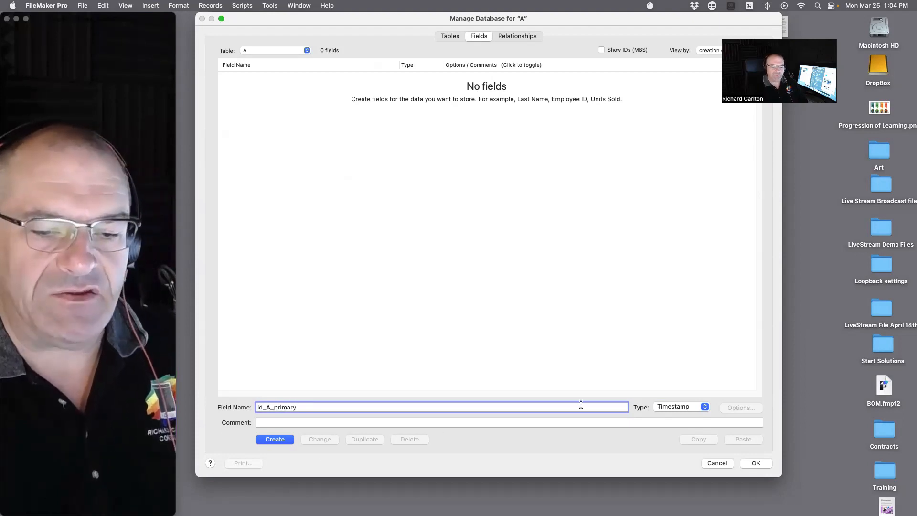
click(682, 407)
click(688, 366)
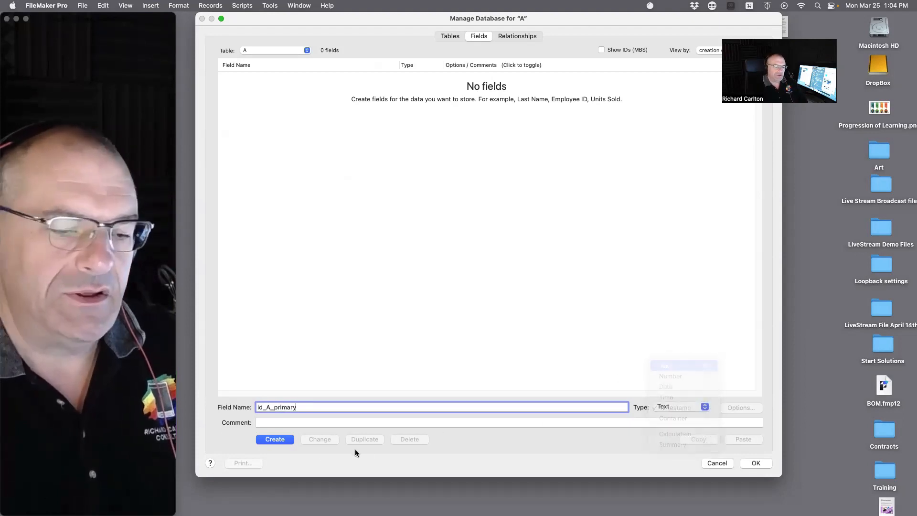
key(Return)
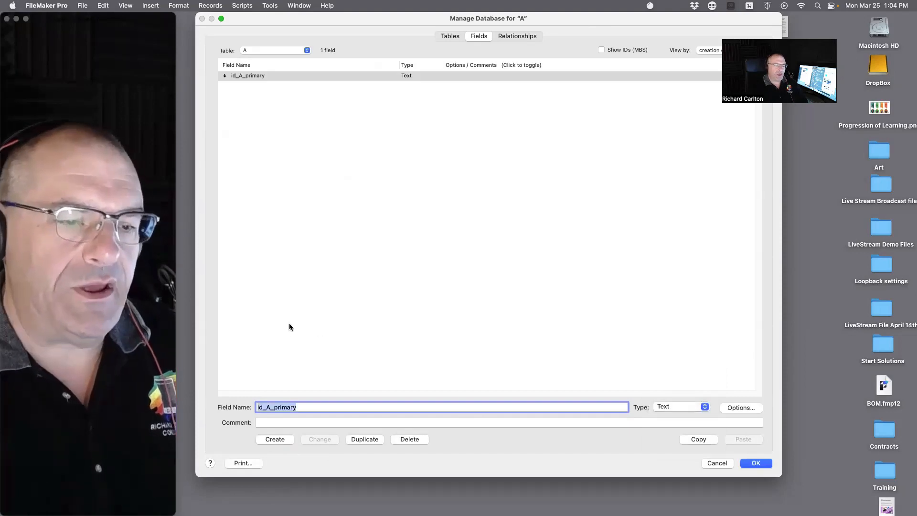
Step: Set id_A_primary to auto-enter a serial number on creation with next value A0001
click(741, 408)
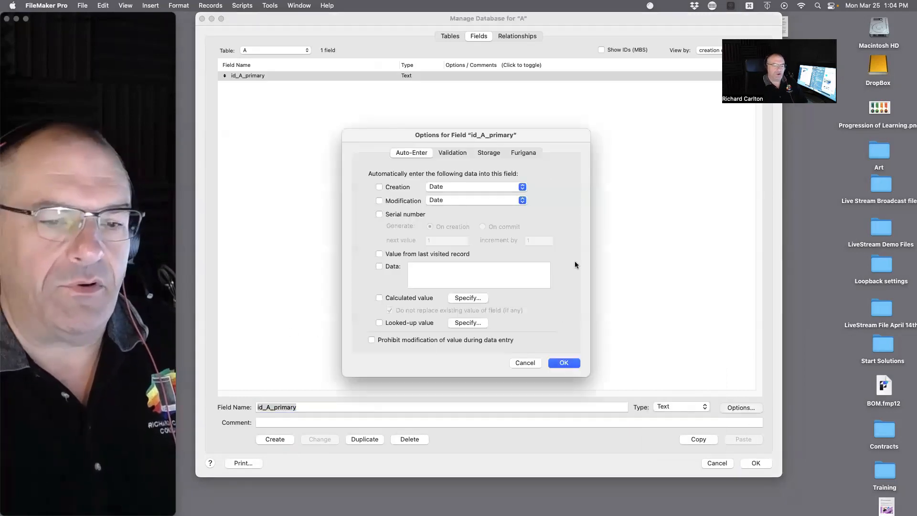
click(396, 214)
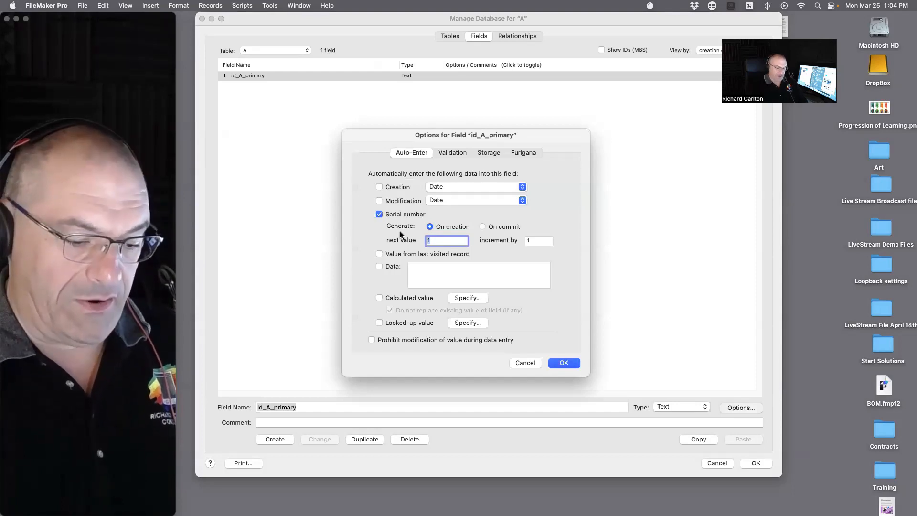
text(A00)
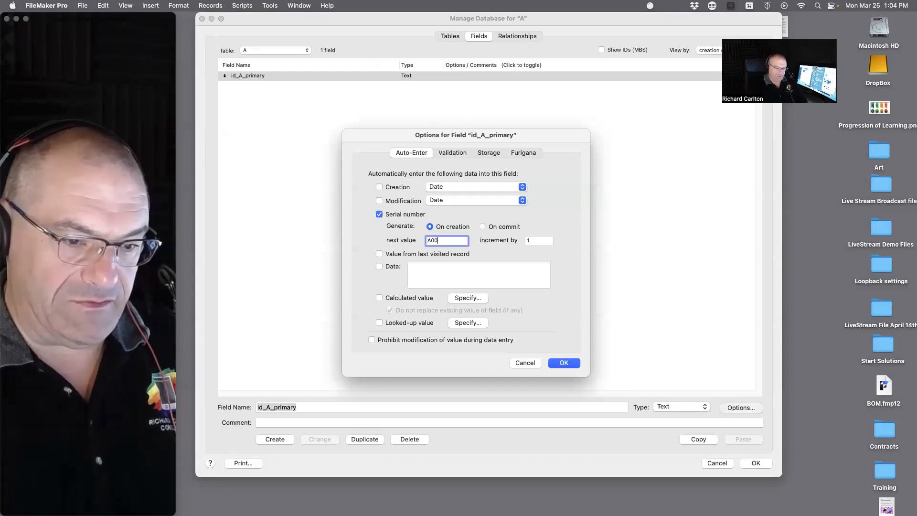
text(01)
key(Return)
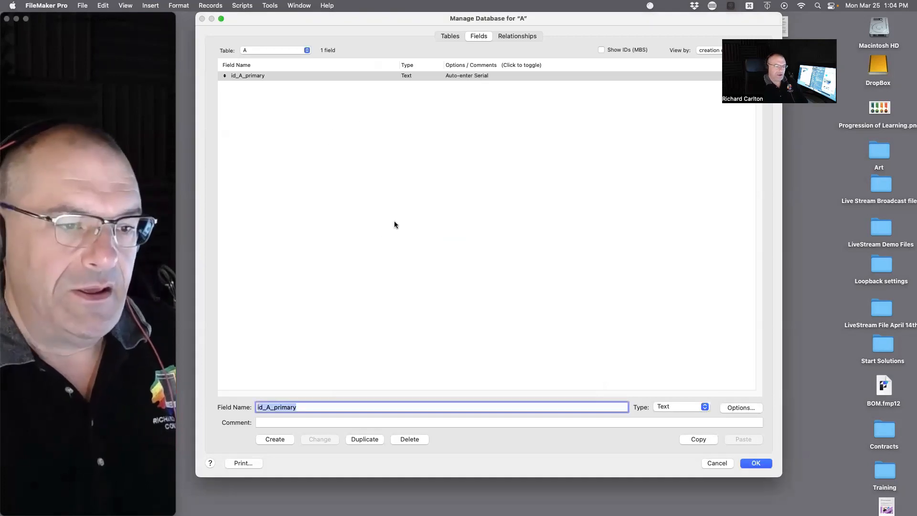
Step: Create a Text field named id_b_primary in table B
click(273, 46)
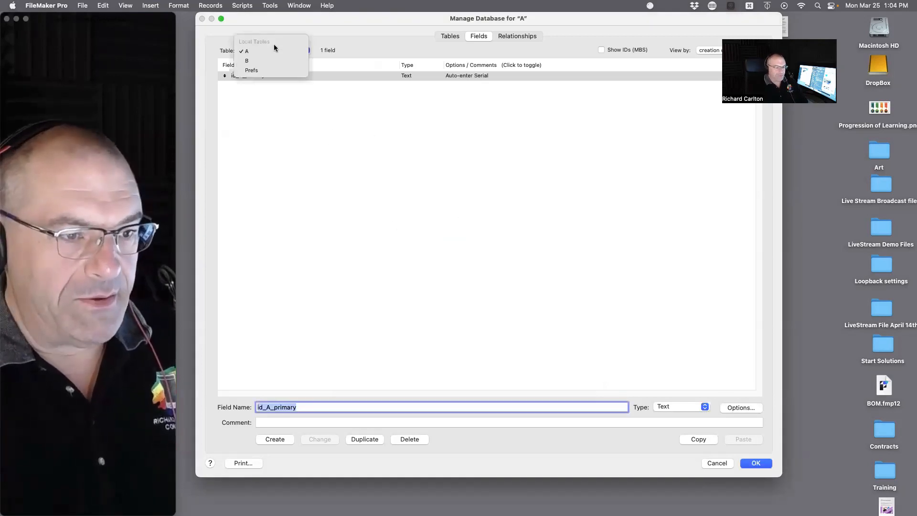
click(273, 57)
text(id)
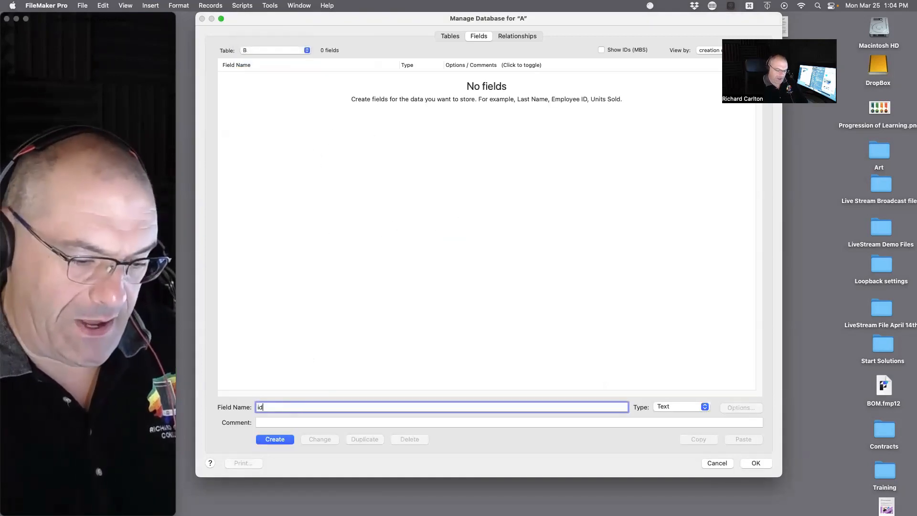
text(_b_primary)
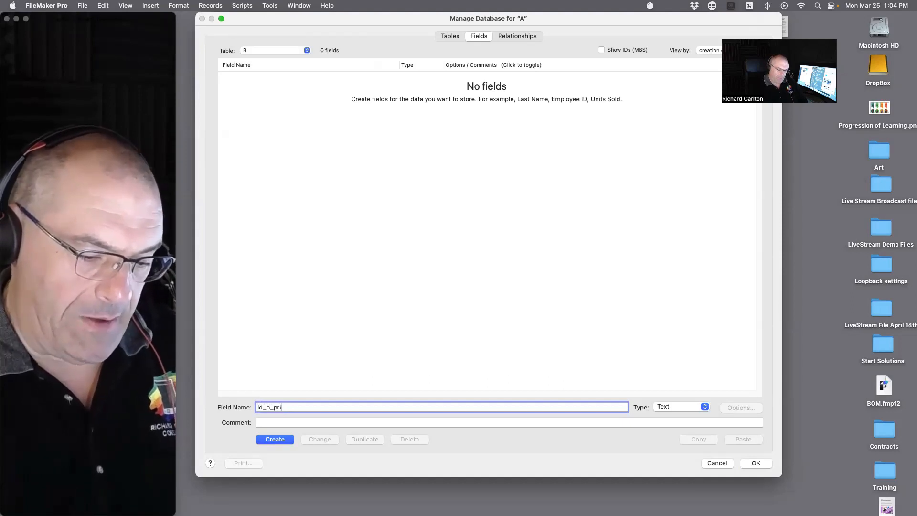
click(284, 440)
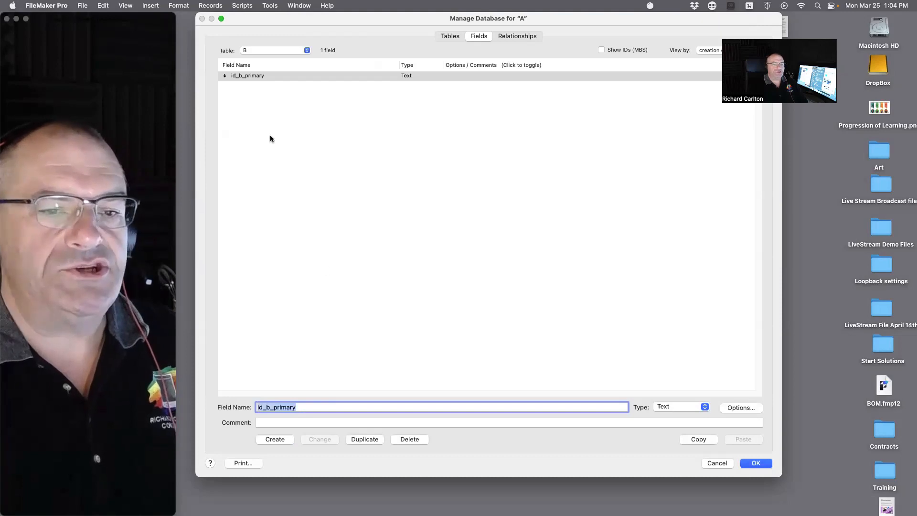
Step: Review which fields are defined in the Prefs, A and B tables
click(273, 53)
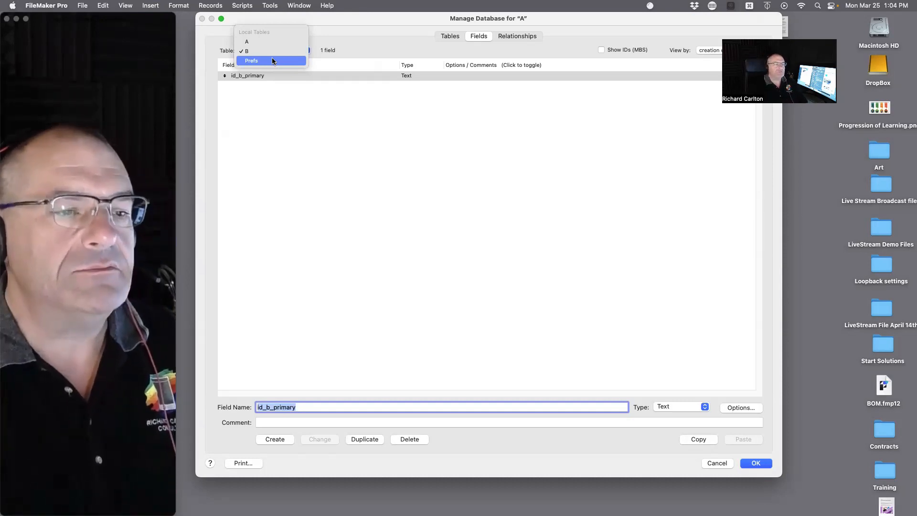
click(272, 60)
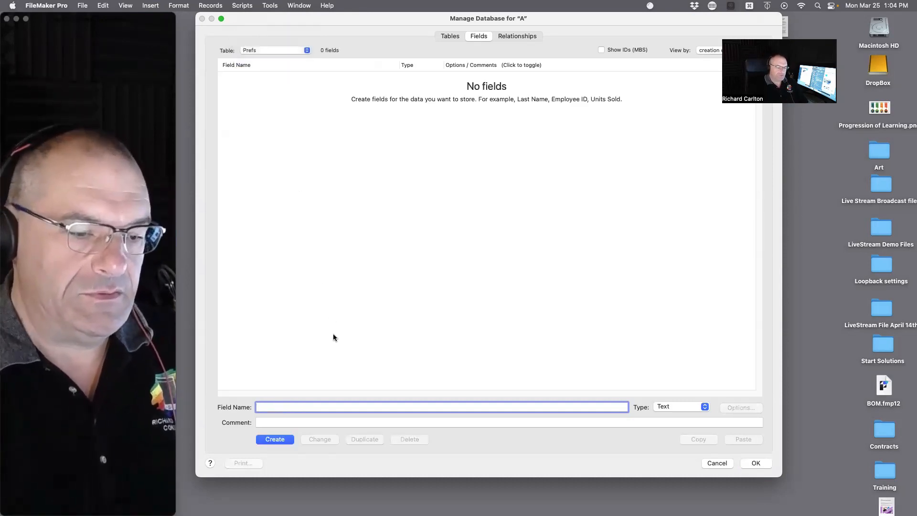
text(id)
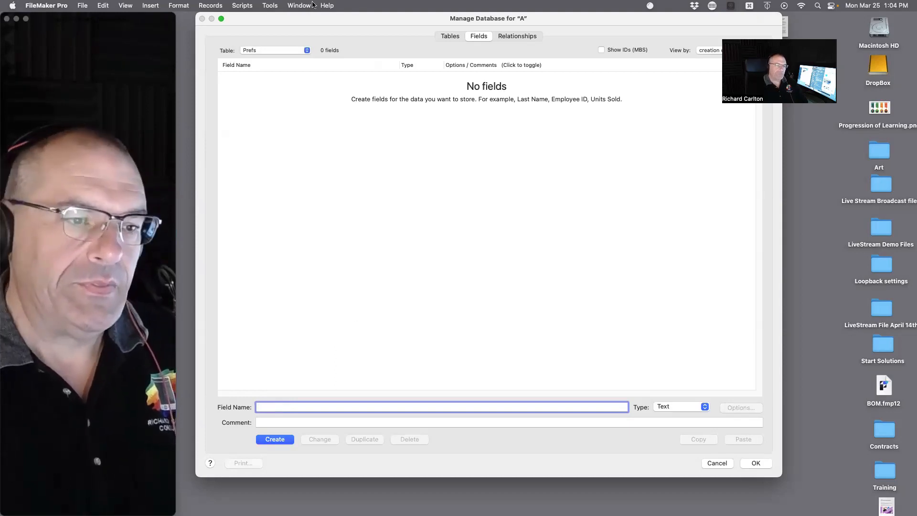
click(279, 51)
click(279, 32)
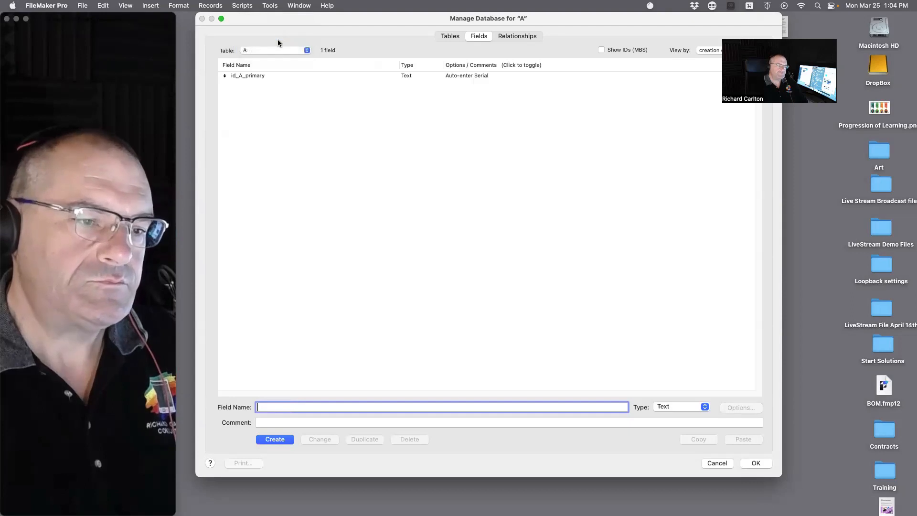
click(279, 50)
click(276, 60)
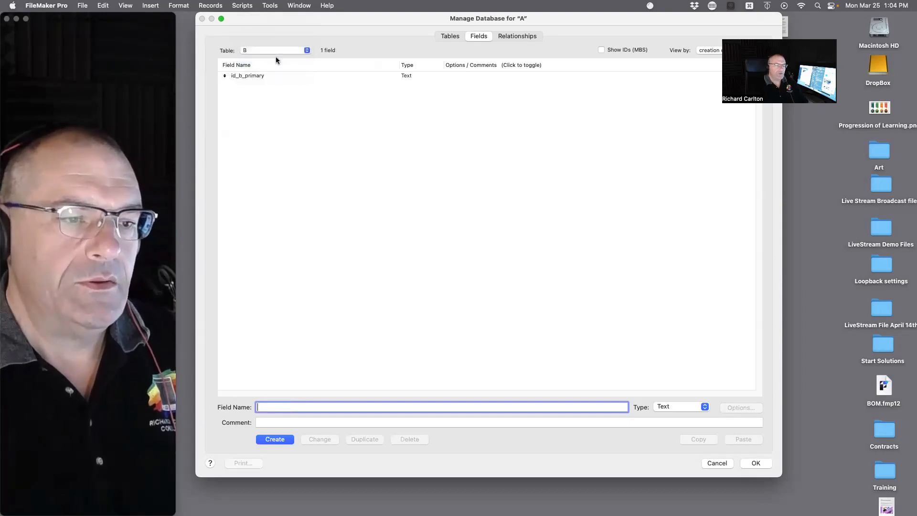
Step: Create a Calculation field named id_constant in table A with the formula 1
click(277, 49)
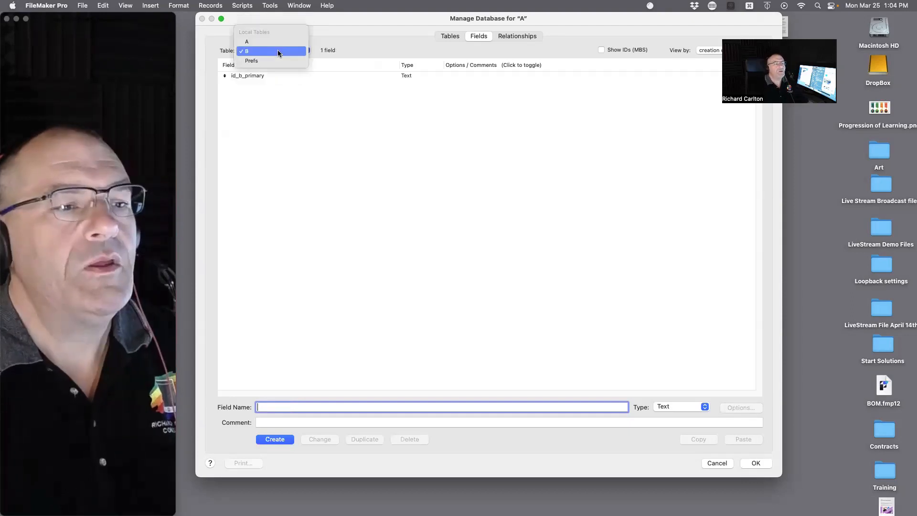
click(282, 42)
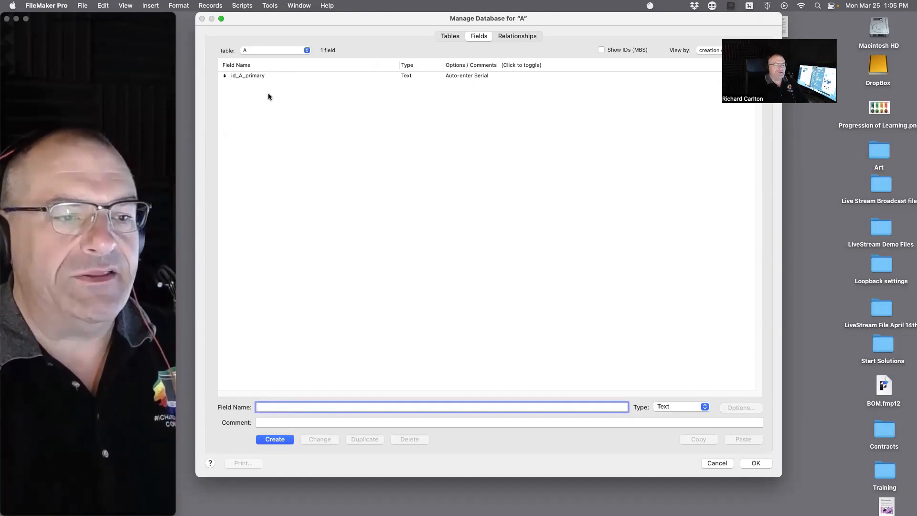
click(249, 76)
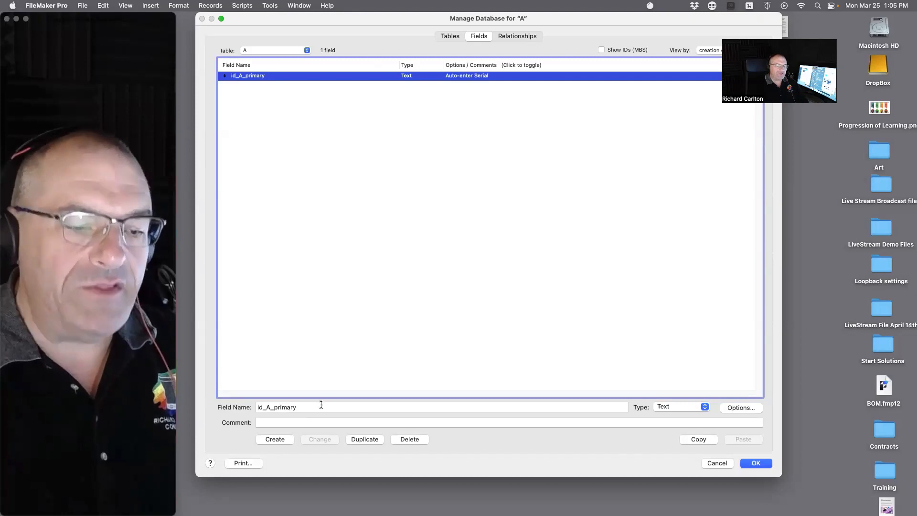
drag(322, 407, 265, 407)
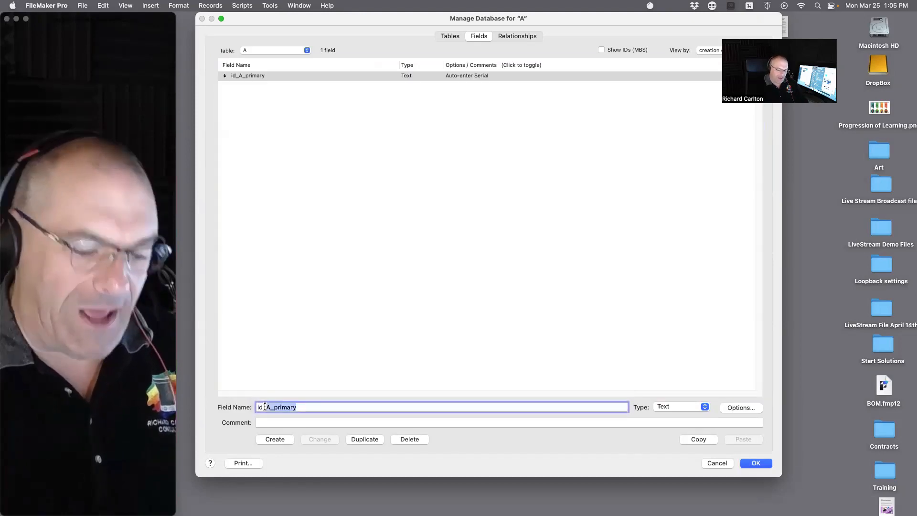
text(constant)
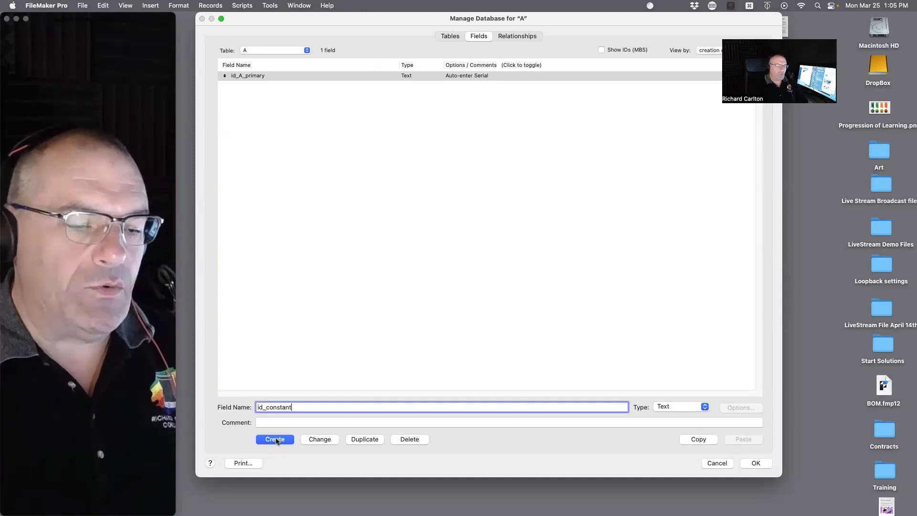
click(275, 440)
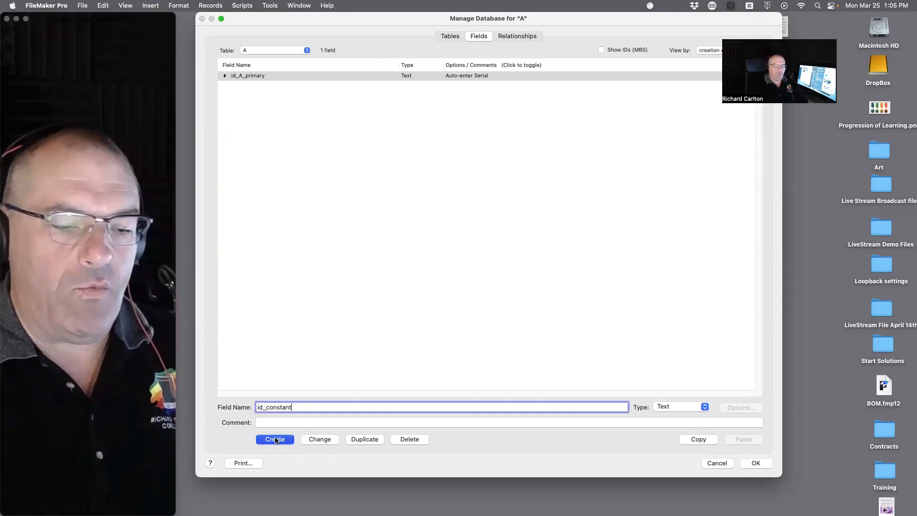
click(678, 407)
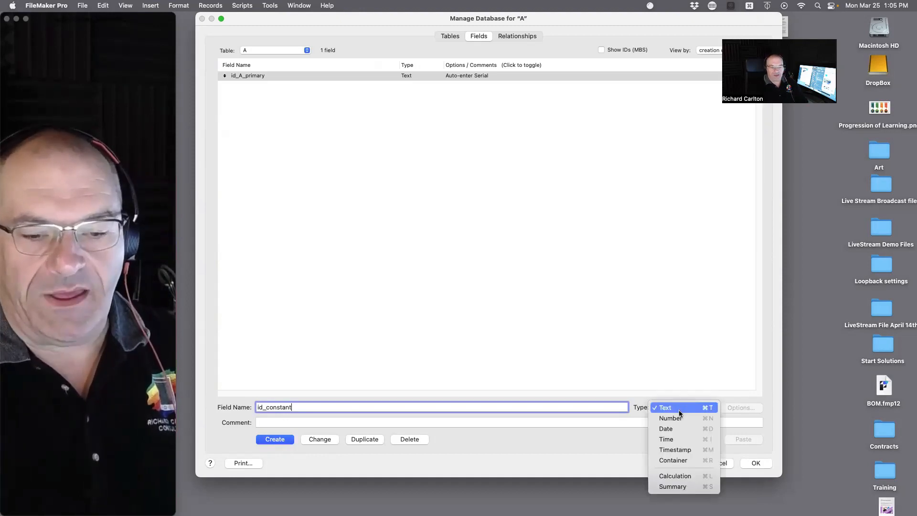
click(680, 473)
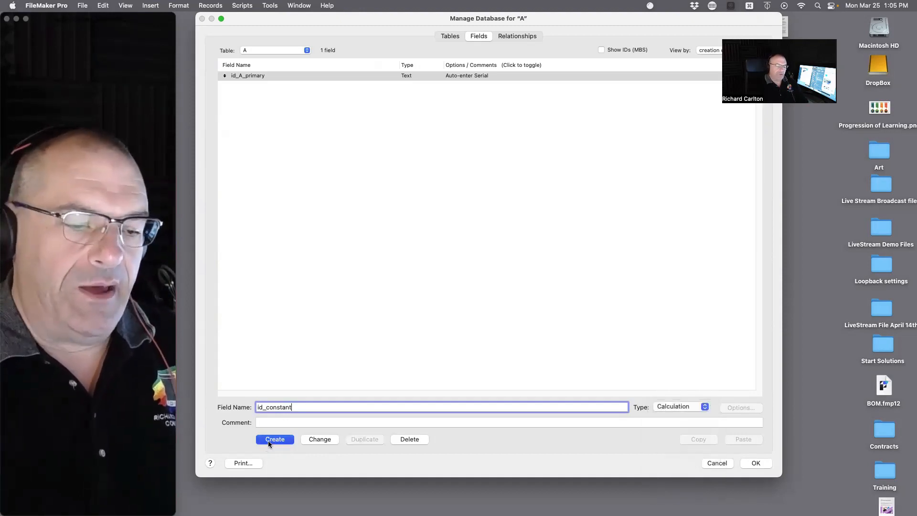
click(268, 440)
text(1)
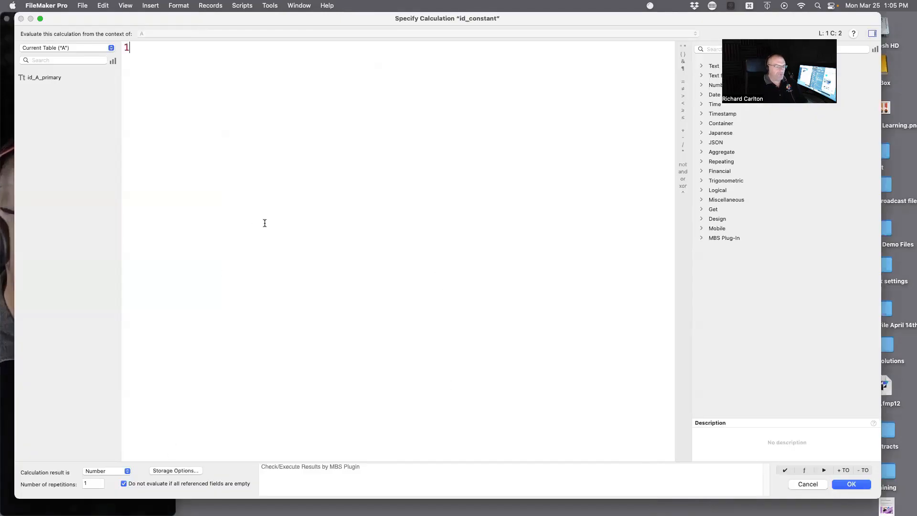
key(Return)
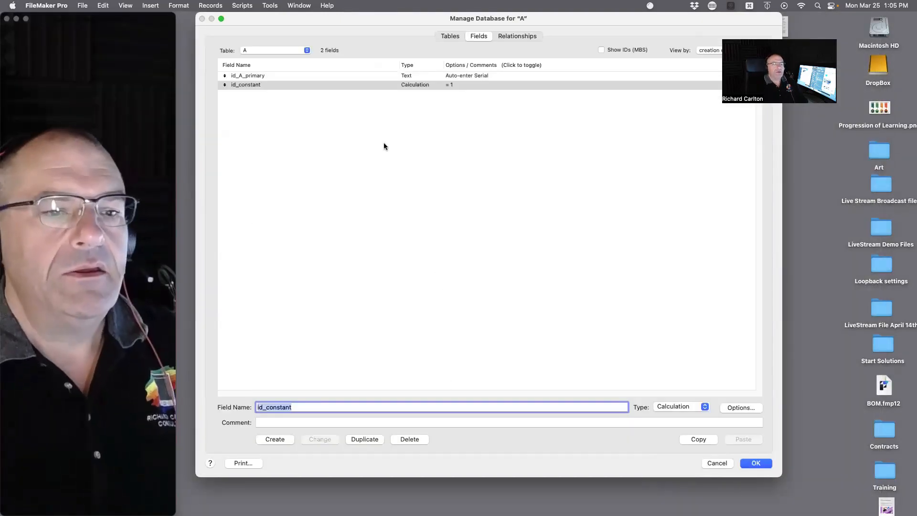
Step: Reuse the copied name id_constant to create a Calculation field in table B with the formula 1
click(102, 5)
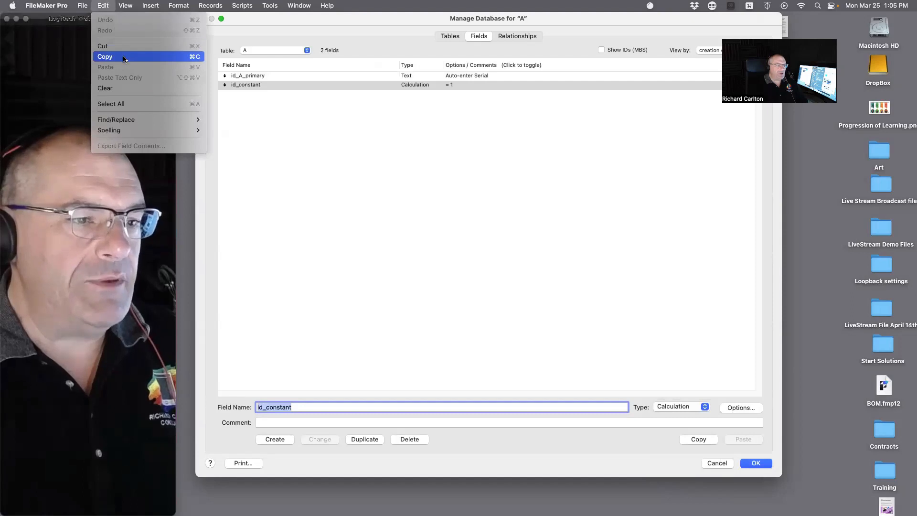
click(280, 53)
click(278, 50)
click(276, 61)
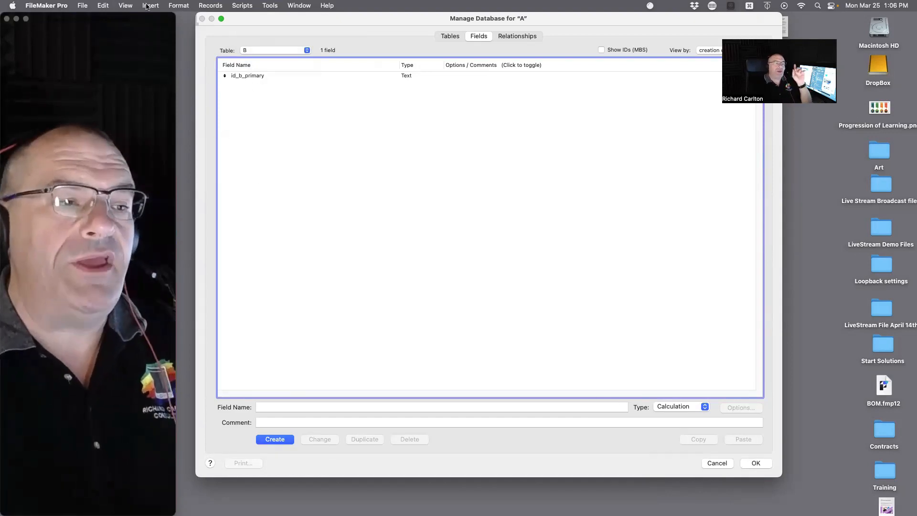
click(102, 5)
mouse_move(119, 4)
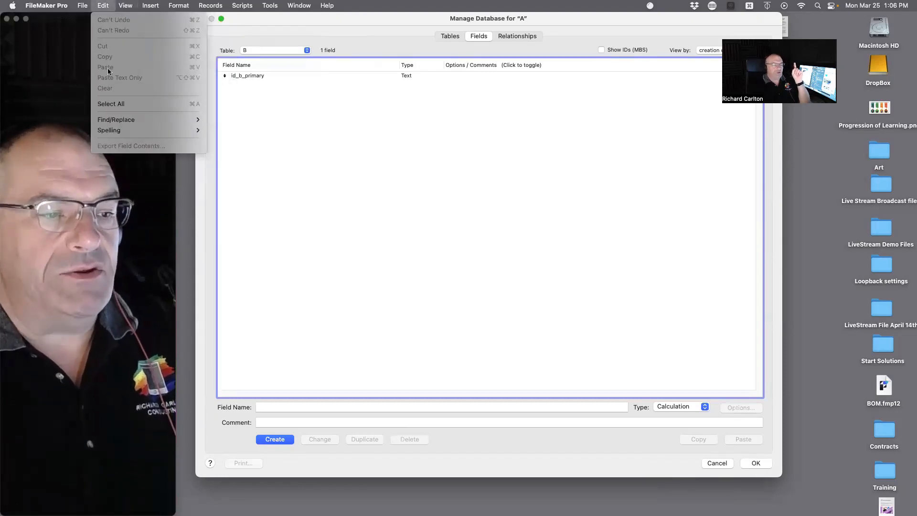
click(305, 221)
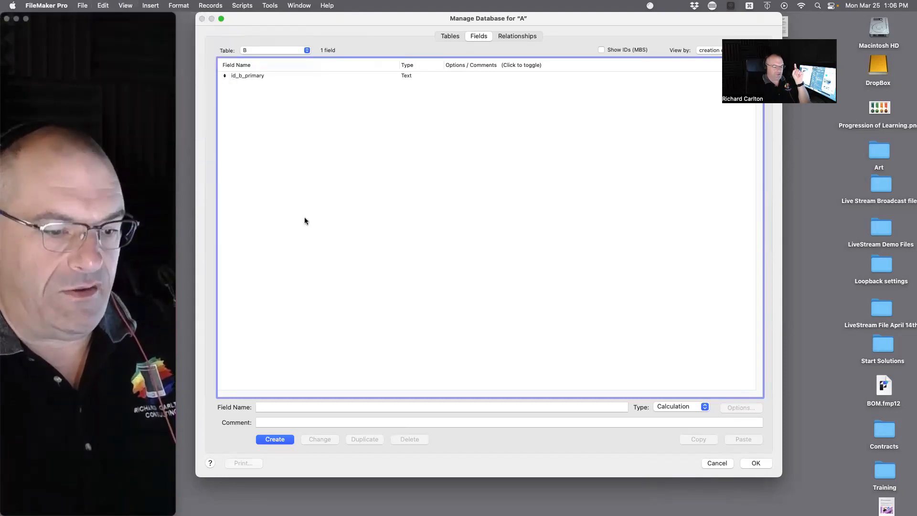
click(303, 405)
click(104, 5)
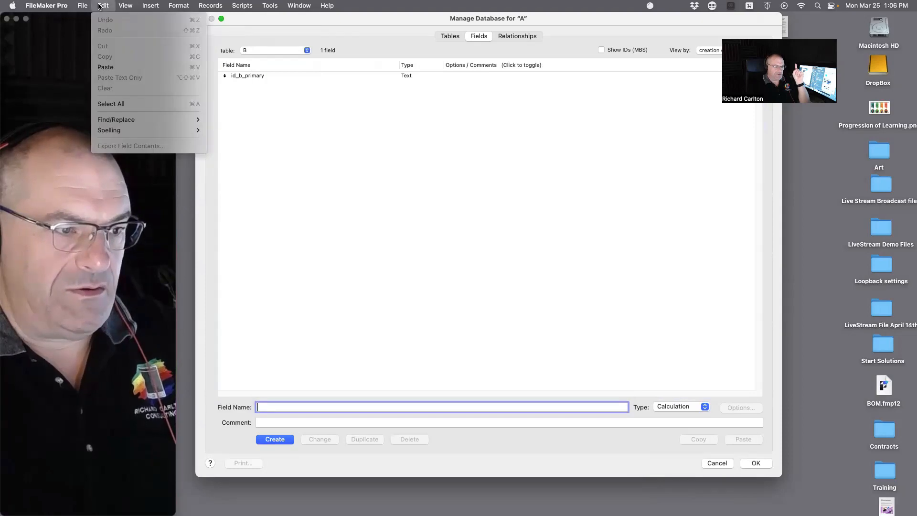
click(110, 67)
click(275, 439)
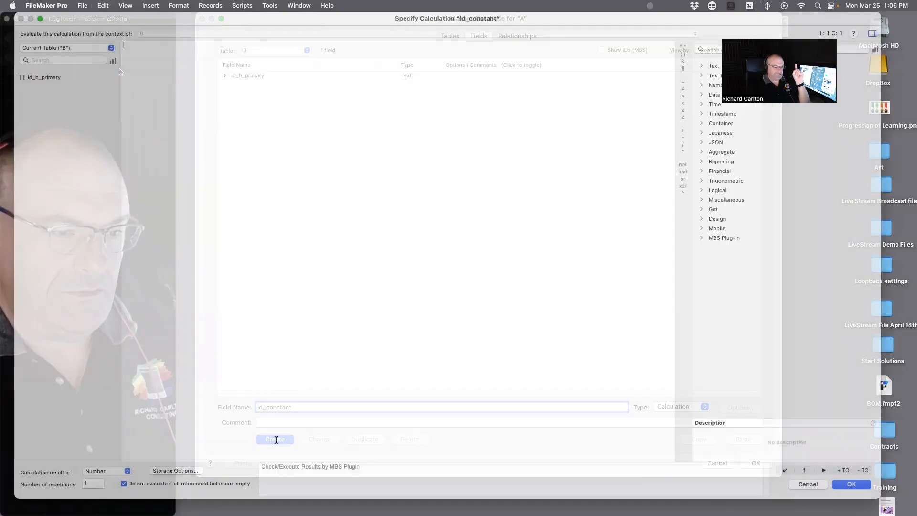
text(1)
key(Return)
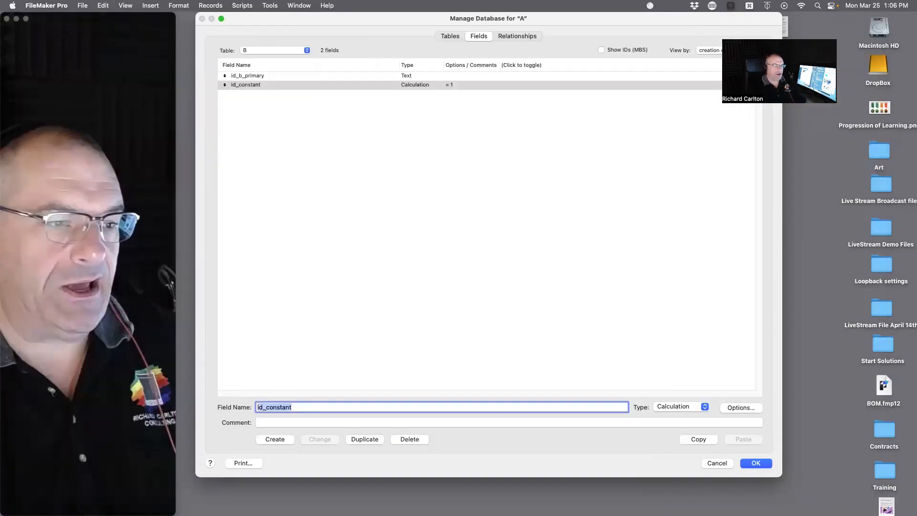
Step: Copy the whole id_constant calculation field from table B and paste it into the Prefs table
click(318, 284)
click(247, 86)
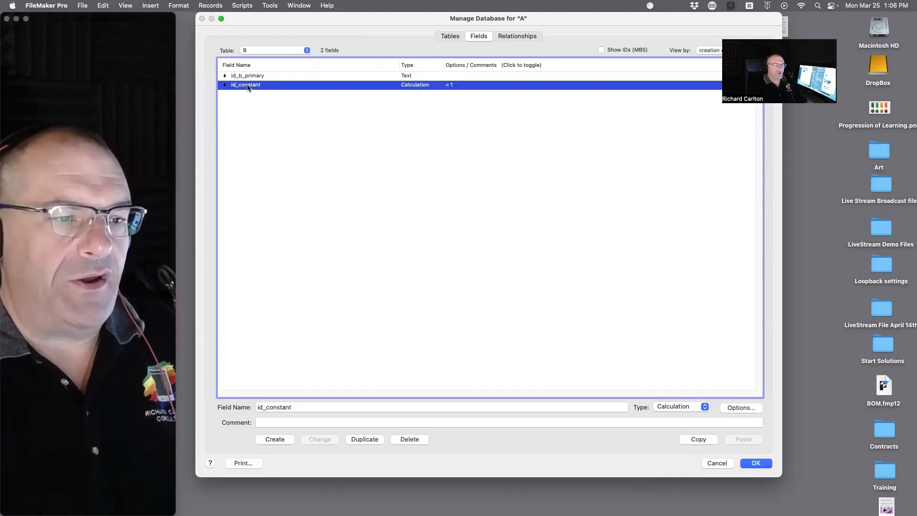
click(103, 5)
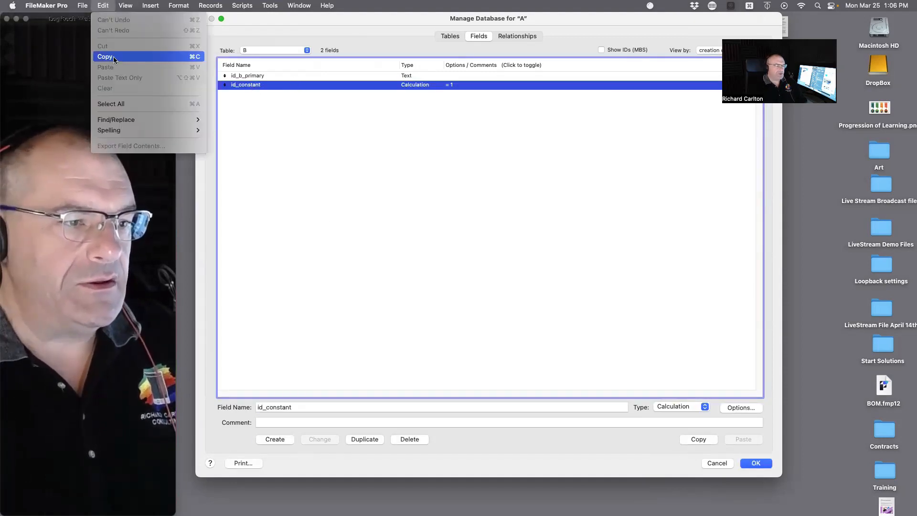
click(116, 57)
click(267, 50)
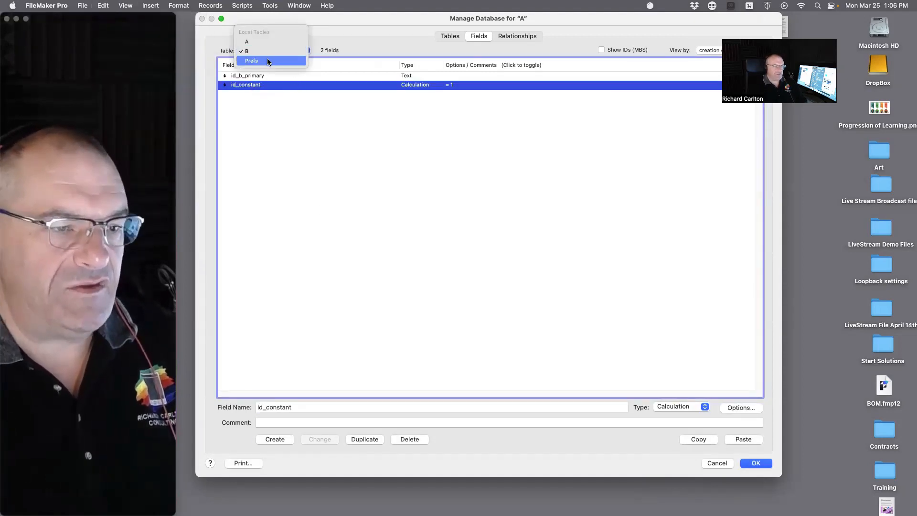
click(268, 59)
click(266, 123)
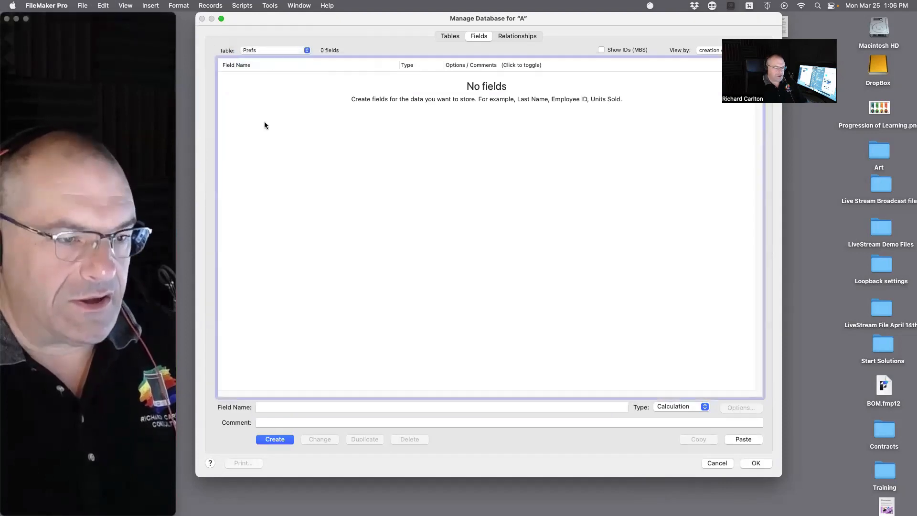
click(103, 5)
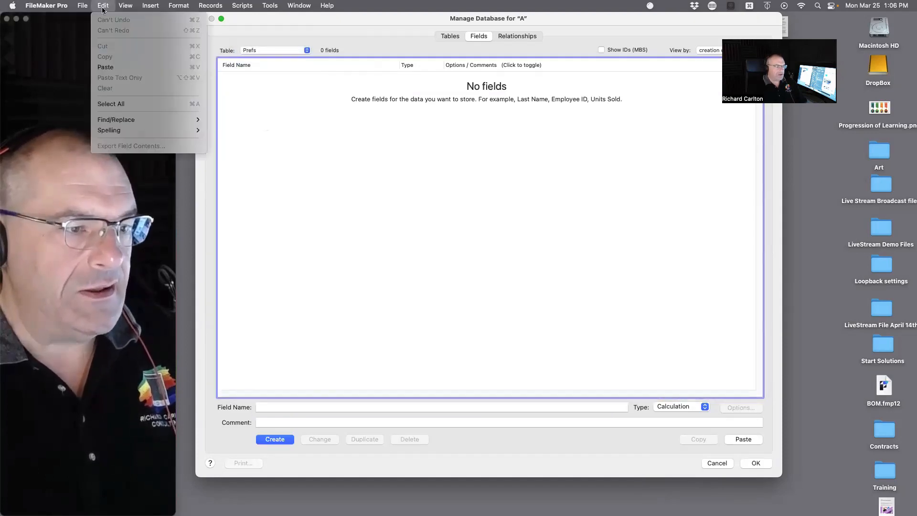
click(117, 67)
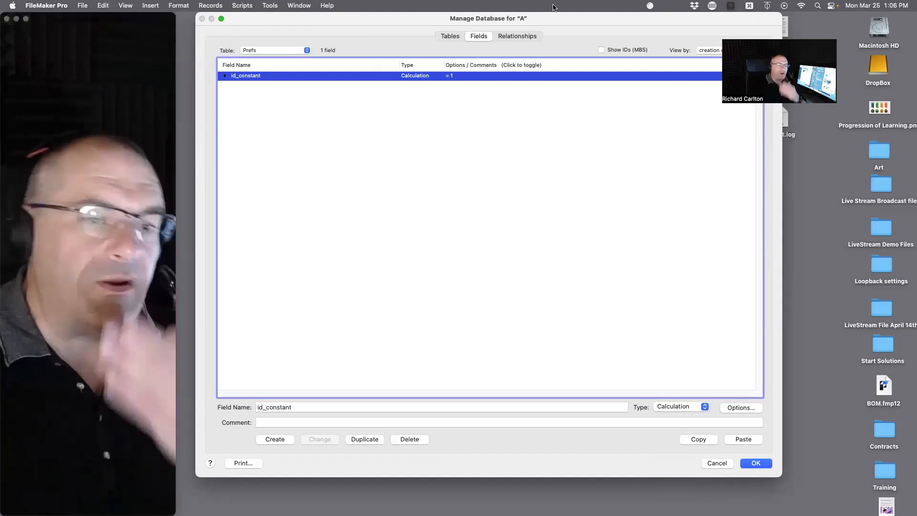
Step: Stack the B and Prefs table occurrences in a column below A in the relationships graph
click(517, 36)
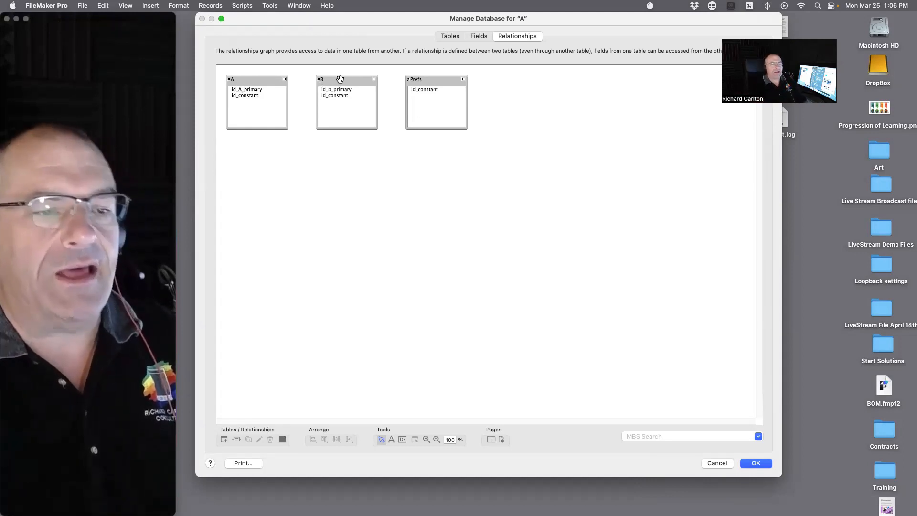
drag(334, 80, 245, 153)
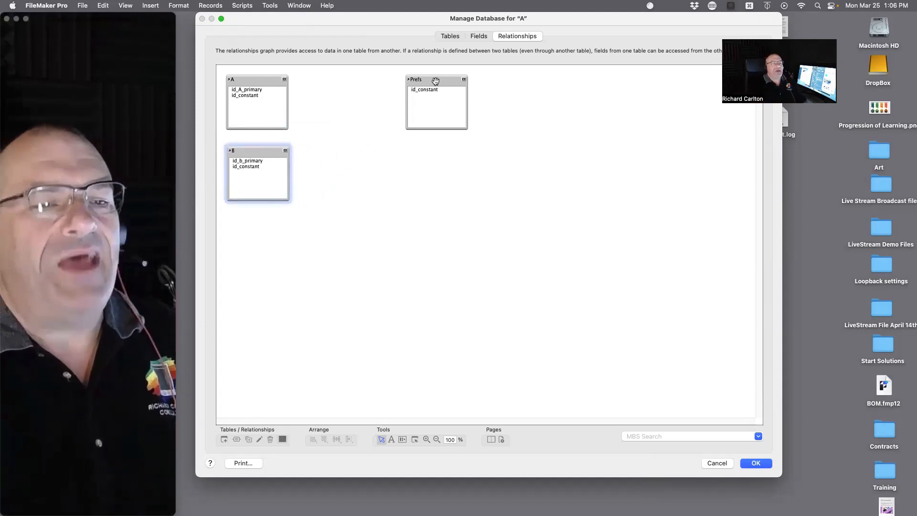
drag(436, 82, 258, 229)
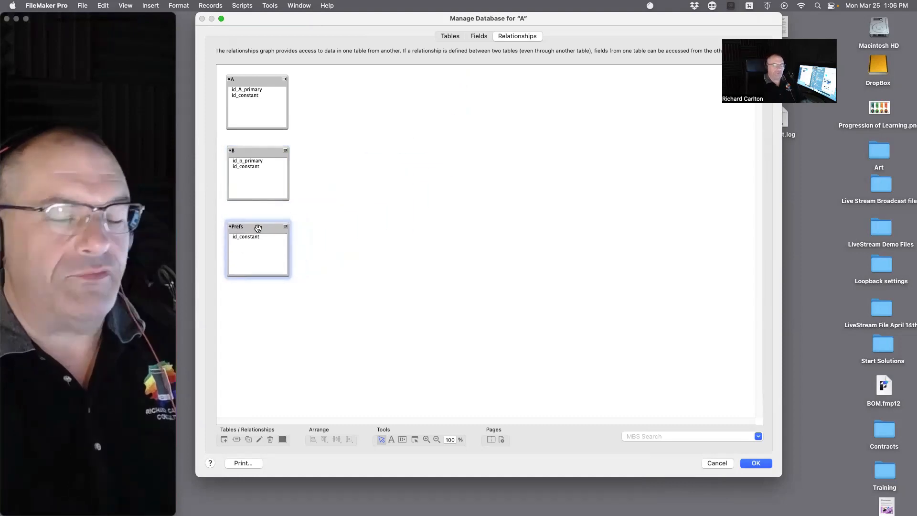
click(319, 317)
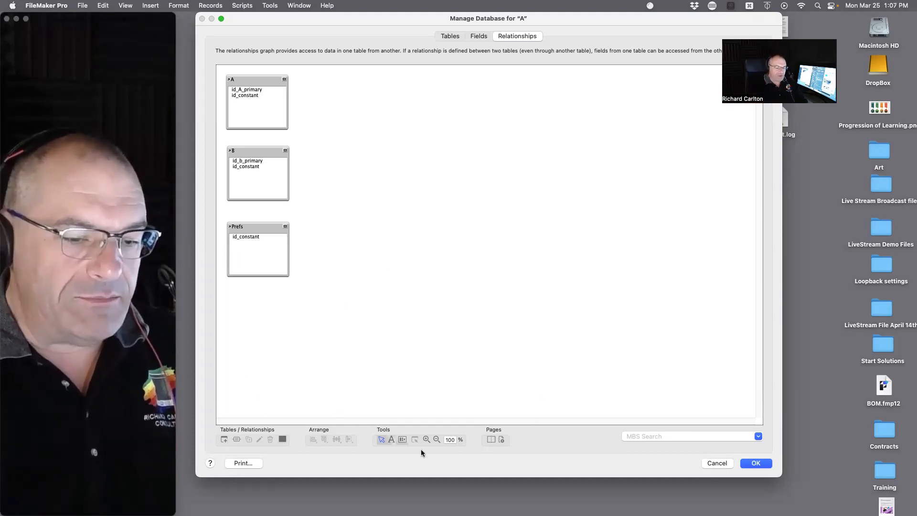
Step: Duplicate the Prefs table occurrence beside A and relate A's id_constant to the duplicate's id_constant
click(260, 238)
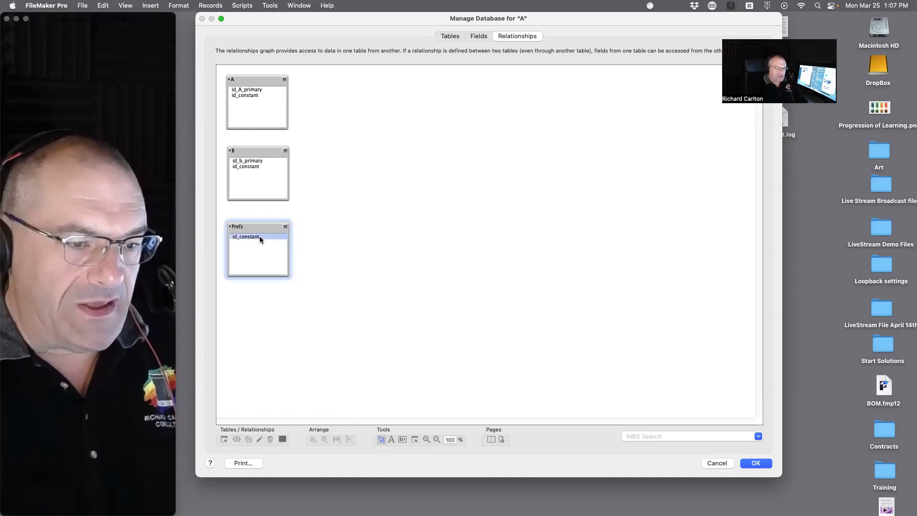
click(249, 439)
drag(281, 241, 381, 82)
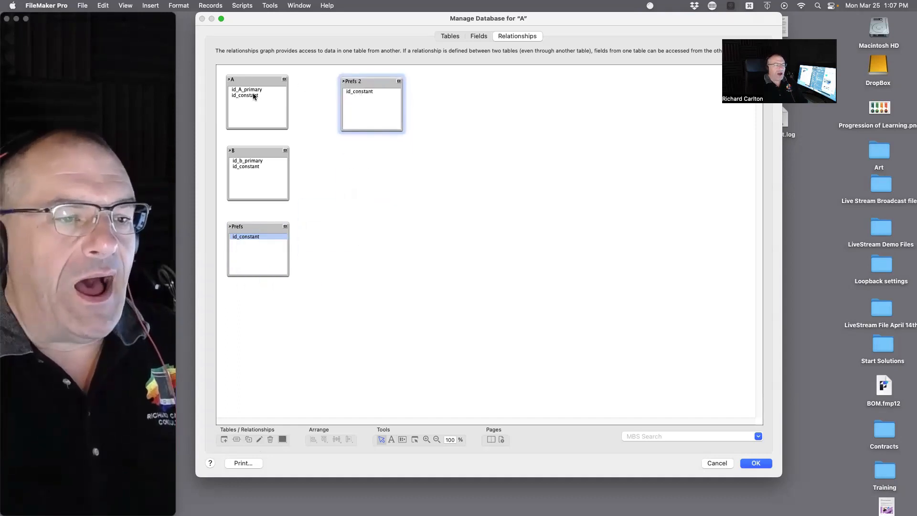
drag(255, 95, 371, 81)
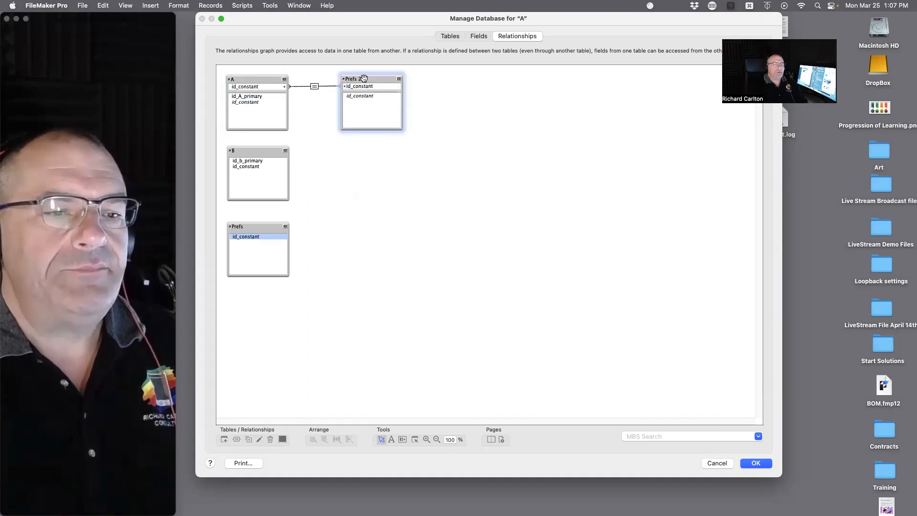
Step: Rename the duplicate Prefs table occurrence beside A to A_1_prefs, keeping Prefs as its source table
double_click(370, 80)
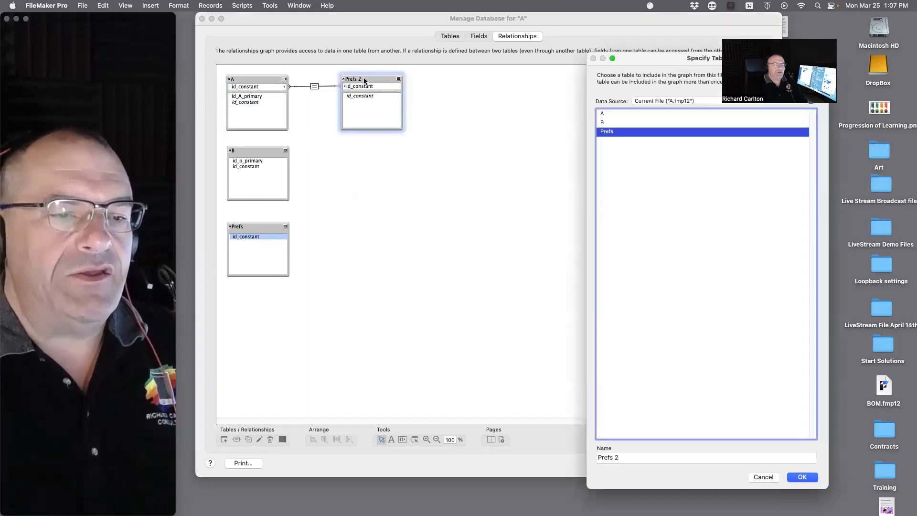
click(601, 114)
click(608, 132)
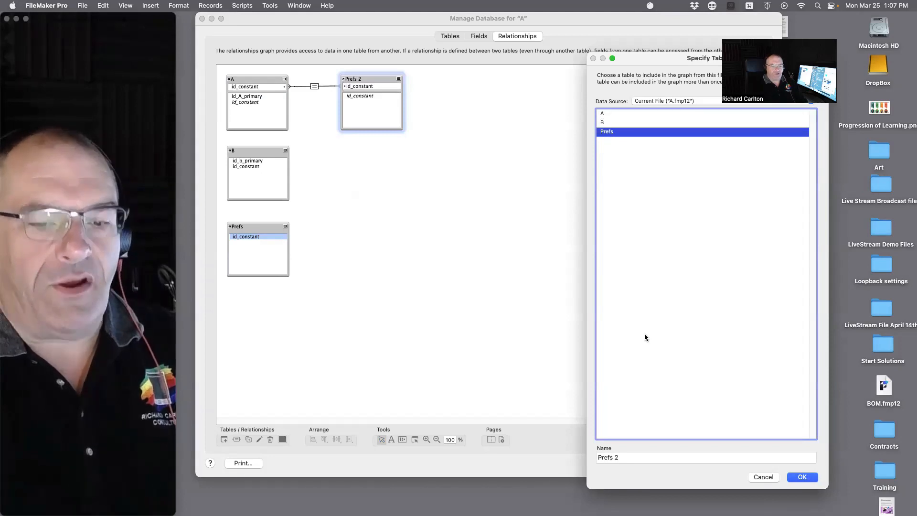
key(Tab)
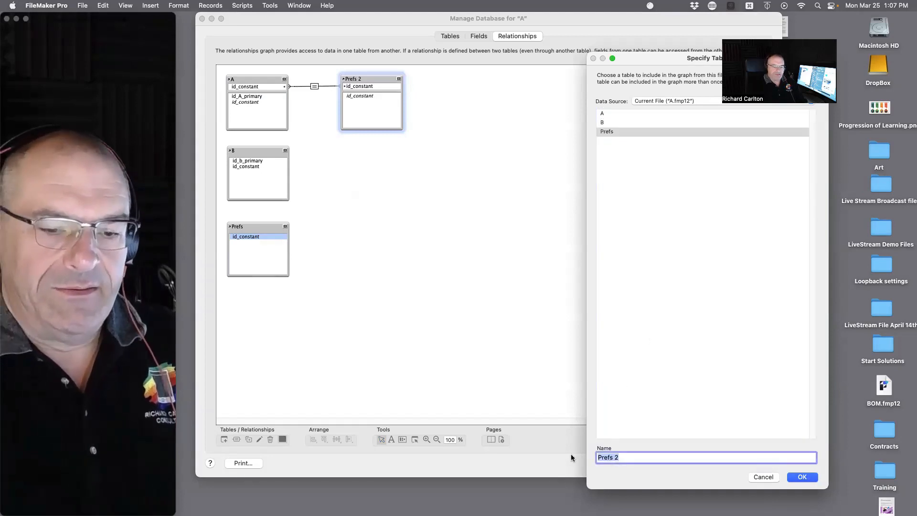
text(A)
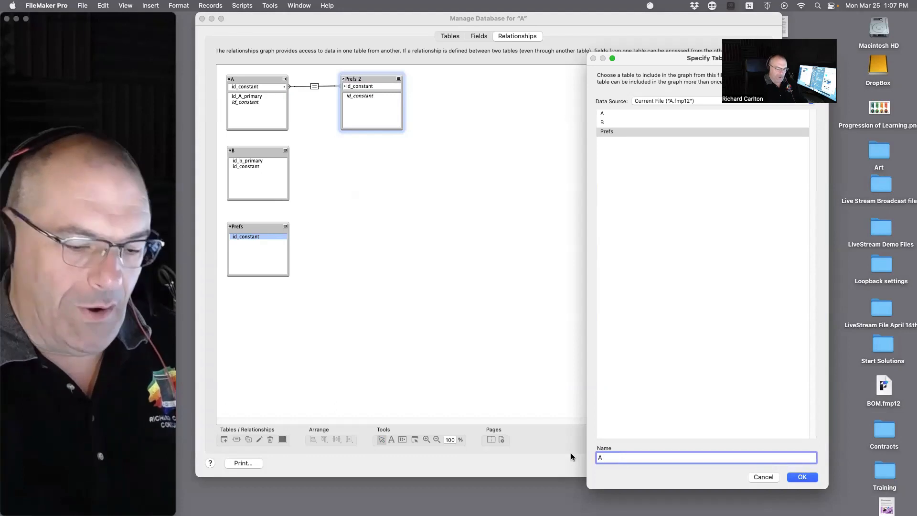
text(1_prefs)
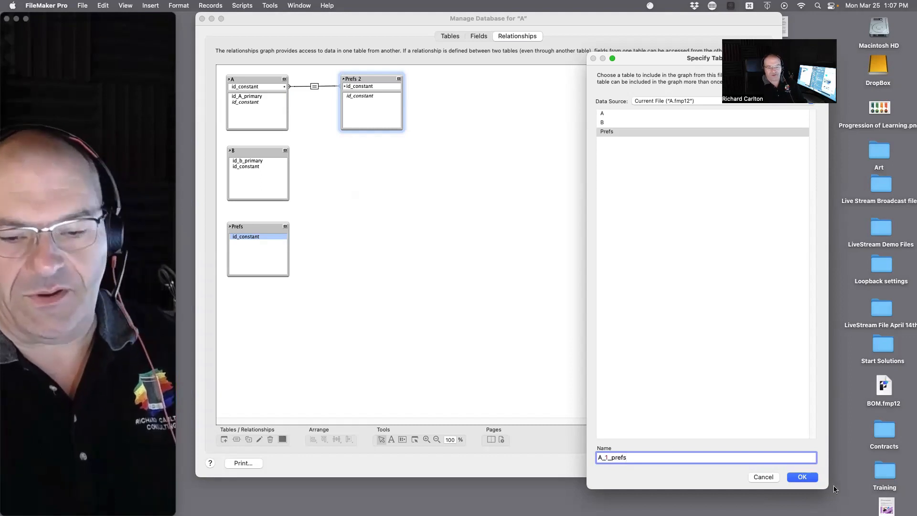
click(812, 478)
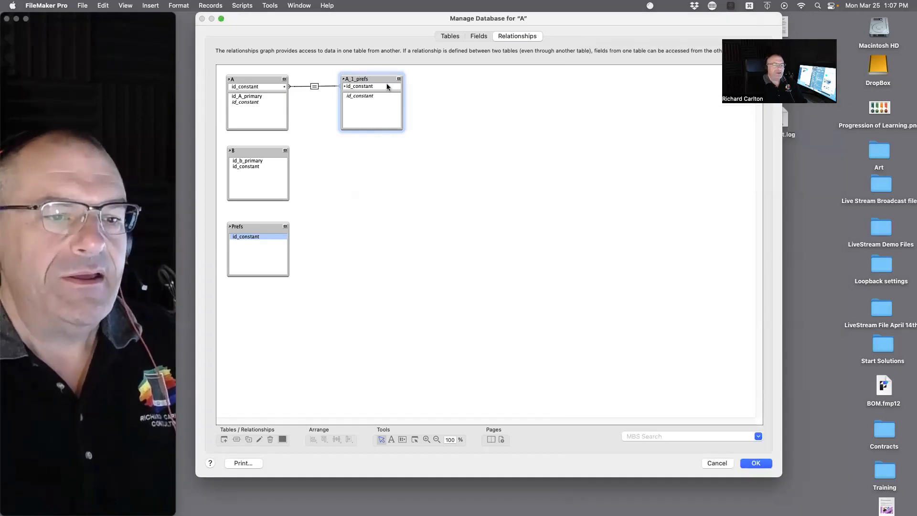
Step: Duplicate the A_1_prefs occurrence beside B and relate B's id_constant to the duplicate's id_constant
click(248, 440)
drag(378, 90, 370, 159)
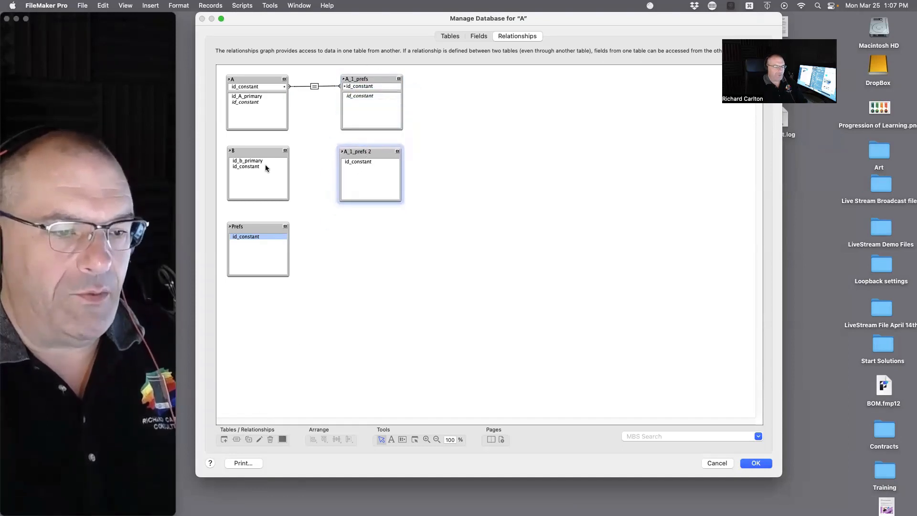
drag(265, 167, 359, 162)
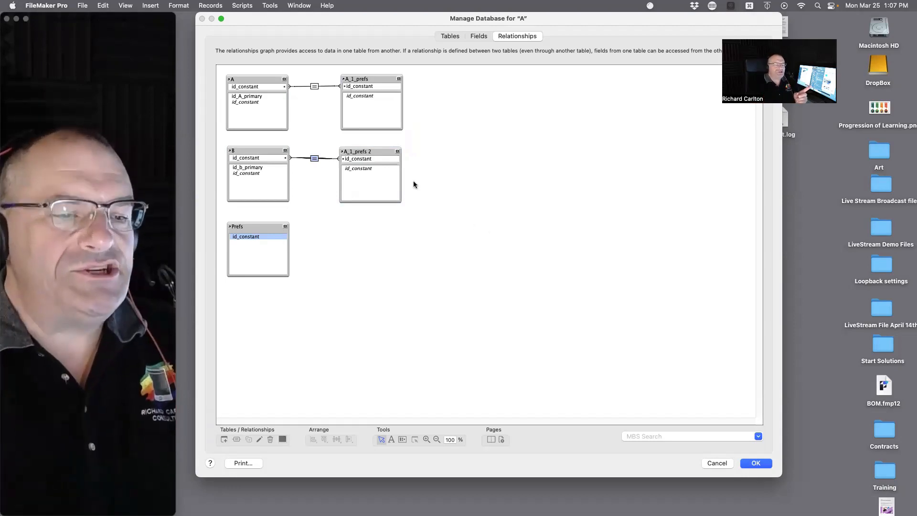
Step: Rename the Prefs occurrence beside B to B_1_prefs and review the settings of its relationship with B
double_click(367, 165)
click(600, 458)
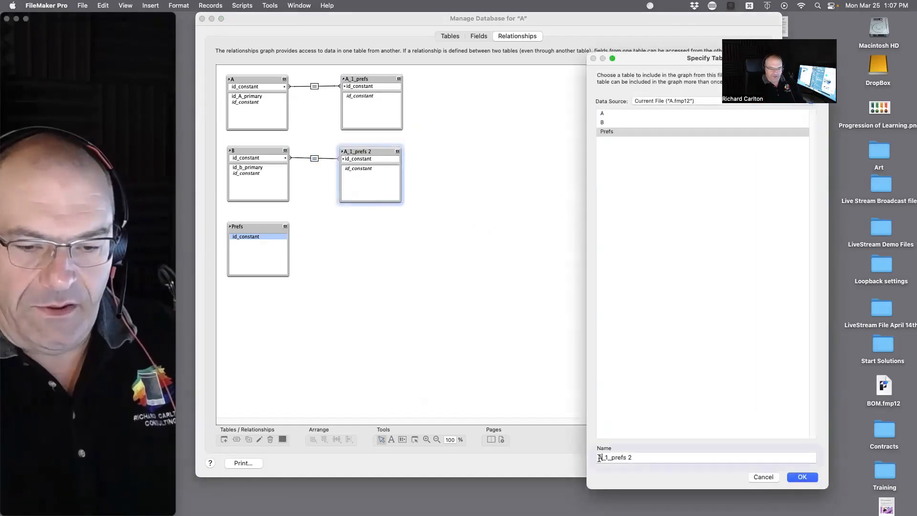
key(Delete)
text(B)
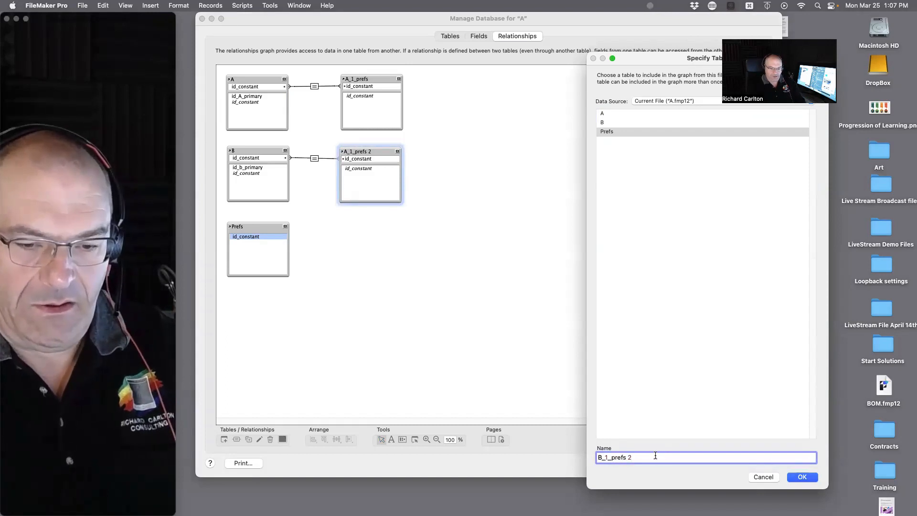
key(BackSpace)
key(BackSpace)
click(800, 476)
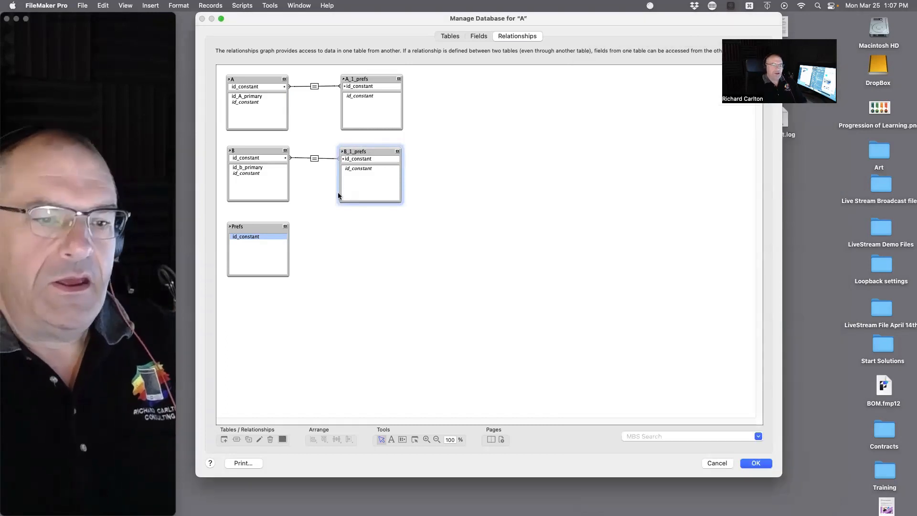
double_click(314, 158)
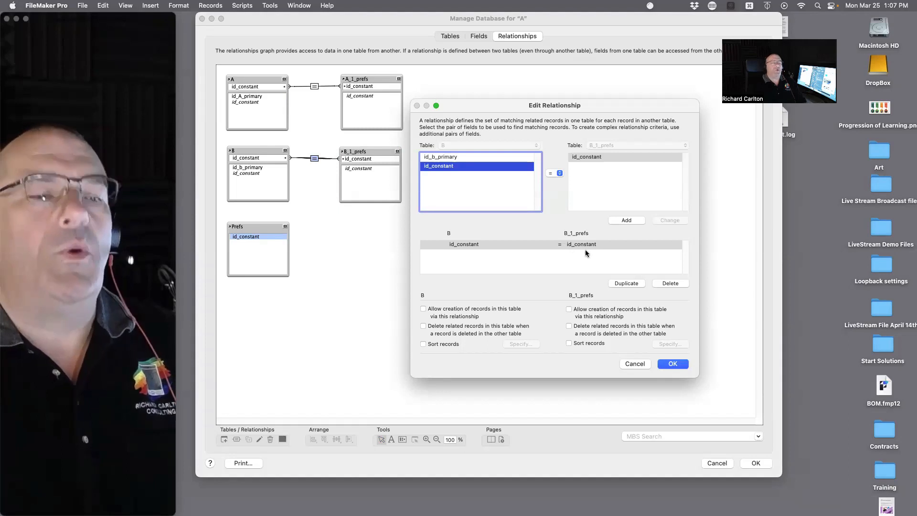
click(667, 365)
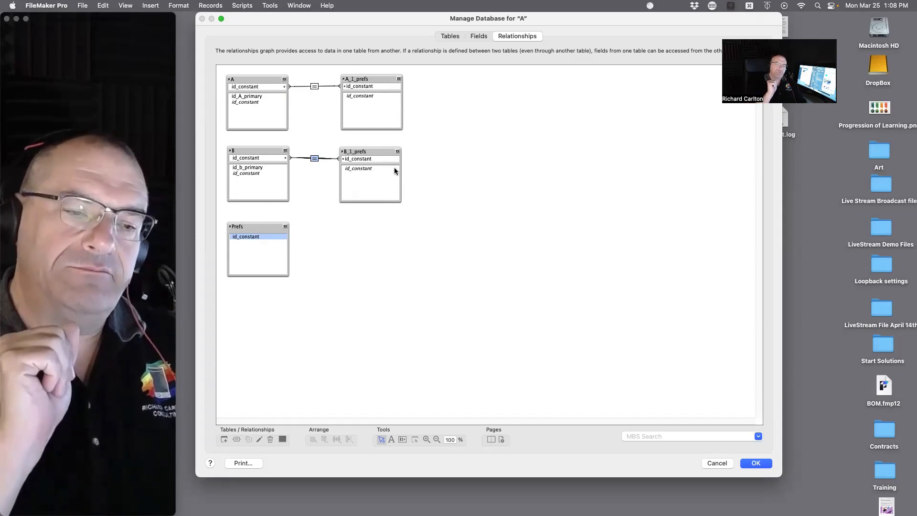
Step: Move the B, B_1_prefs and Prefs occurrences down together to open space below A and A_1_prefs
drag(449, 329, 265, 183)
drag(245, 149, 247, 214)
click(339, 154)
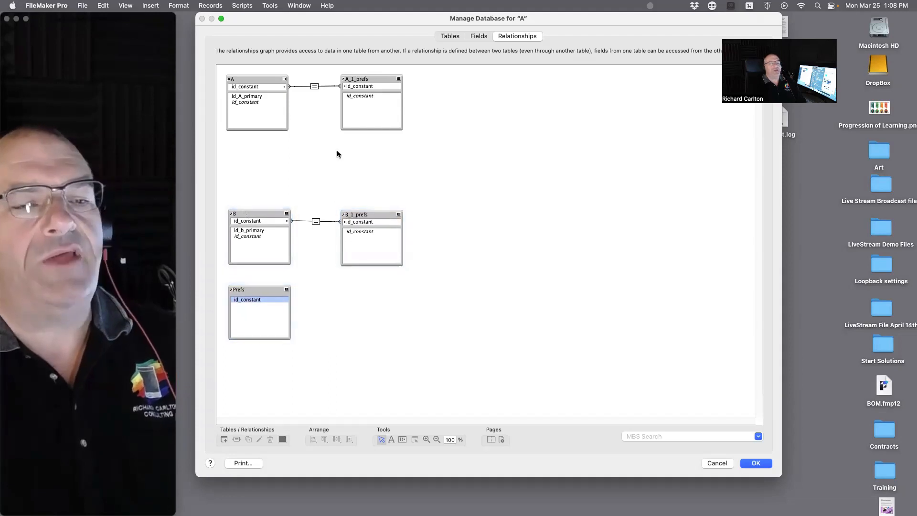
Step: Duplicate the B table occurrence and place the copy directly below A_1_prefs
click(263, 217)
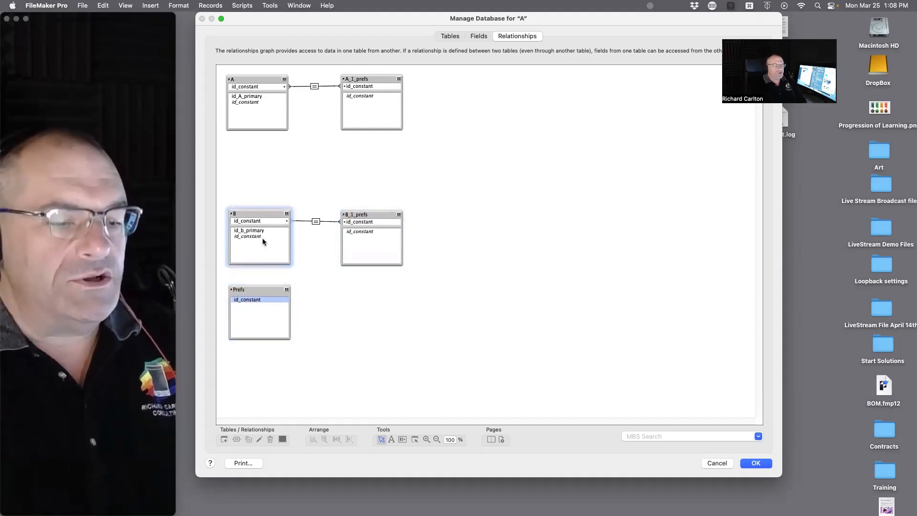
click(249, 439)
drag(273, 231, 372, 146)
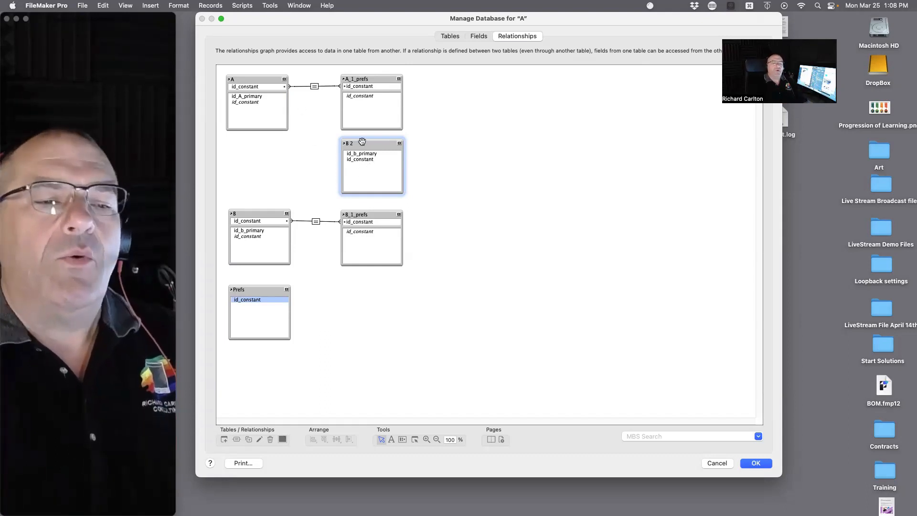
Step: Create a Text field named id_B_ƒ in table B as a foreign key
click(478, 37)
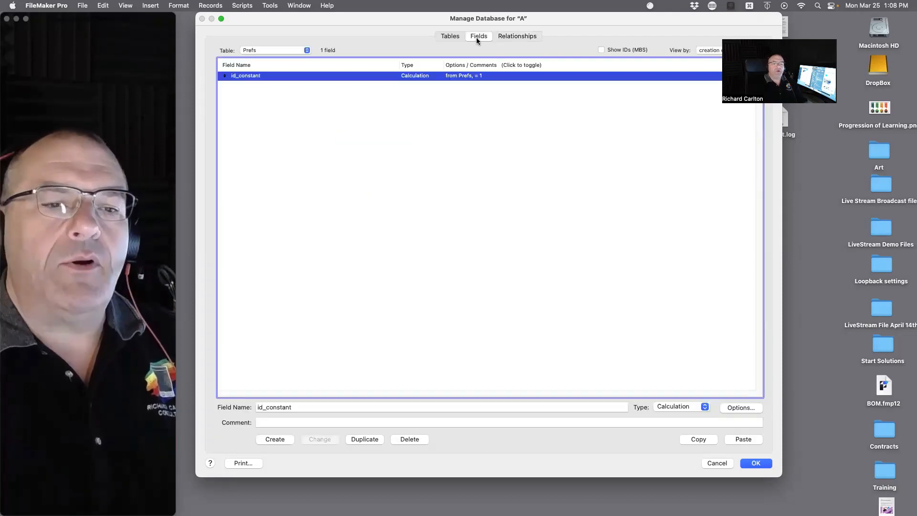
click(277, 52)
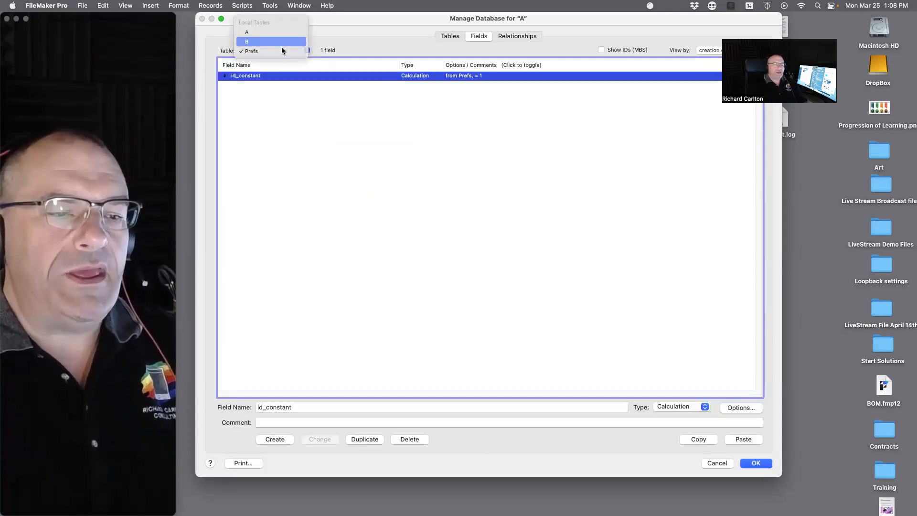
click(283, 42)
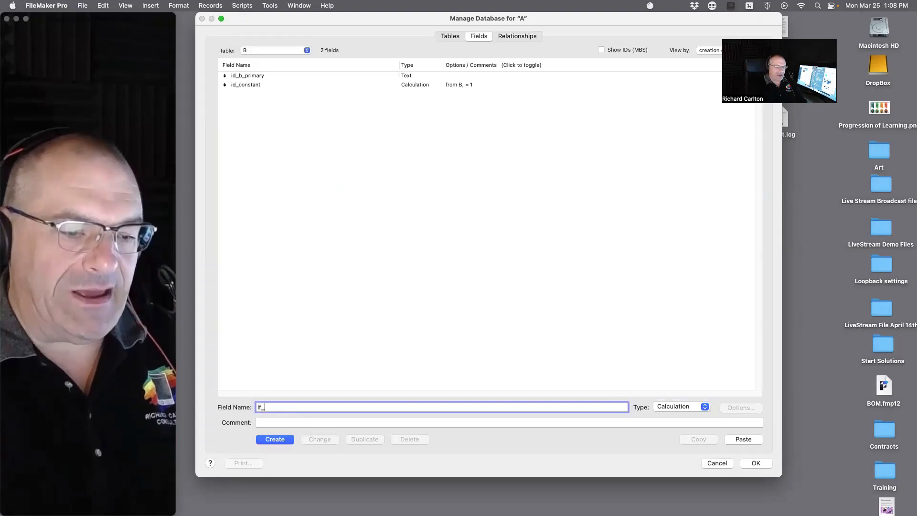
text(id)
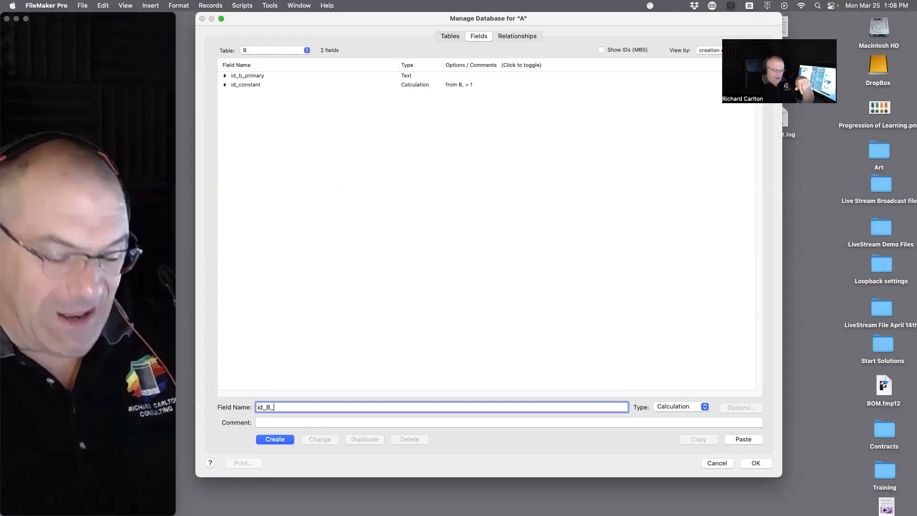
text(_B_)
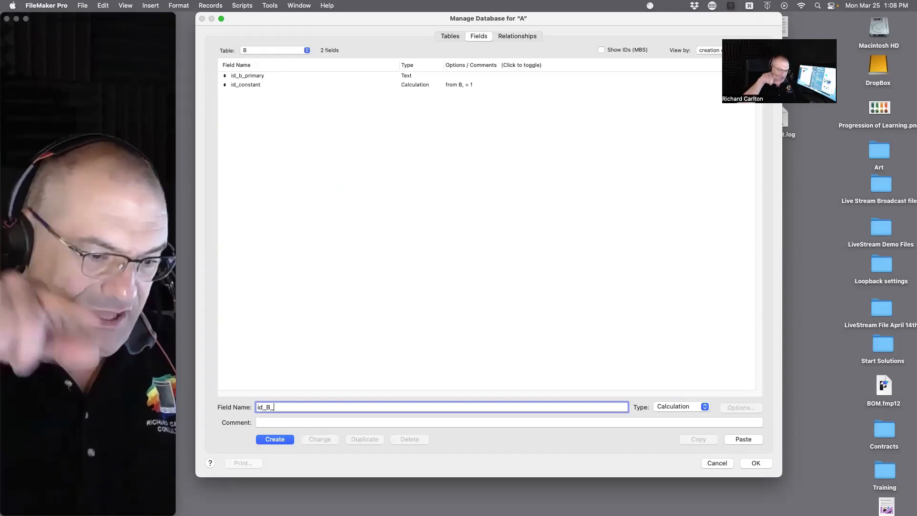
text(f)
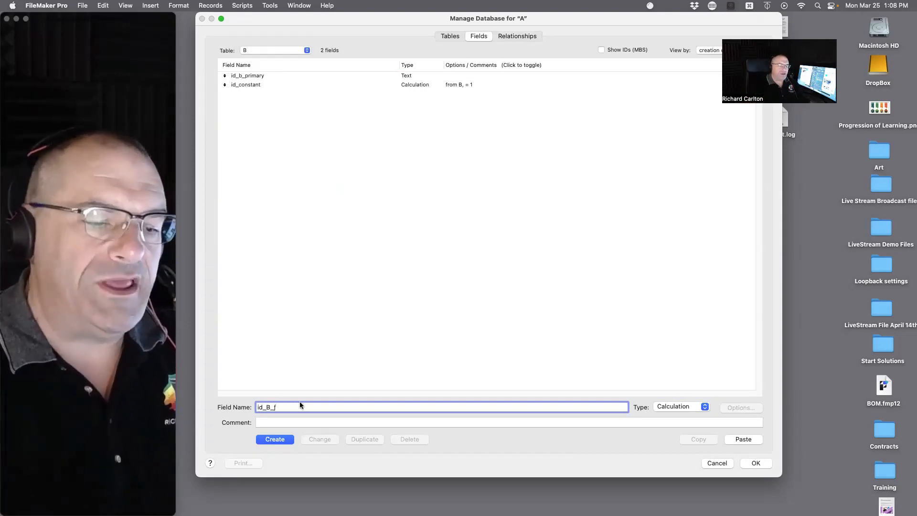
click(676, 406)
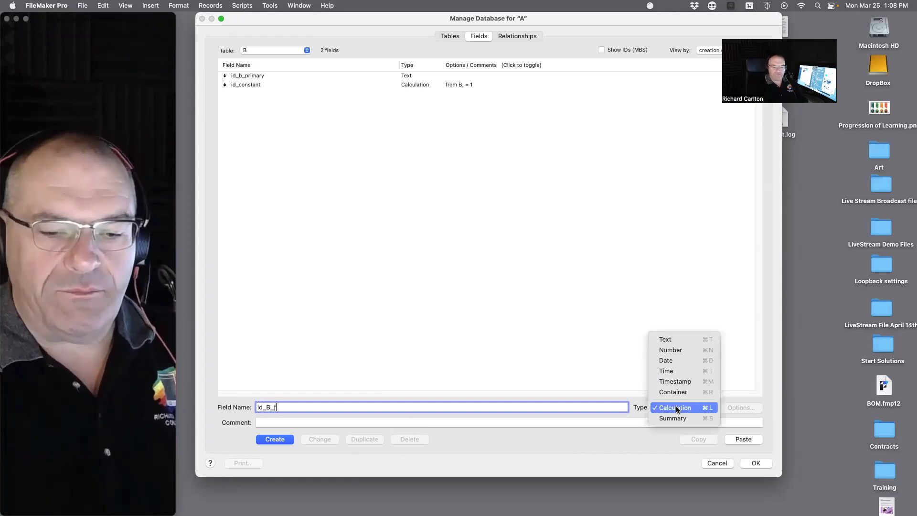
click(675, 340)
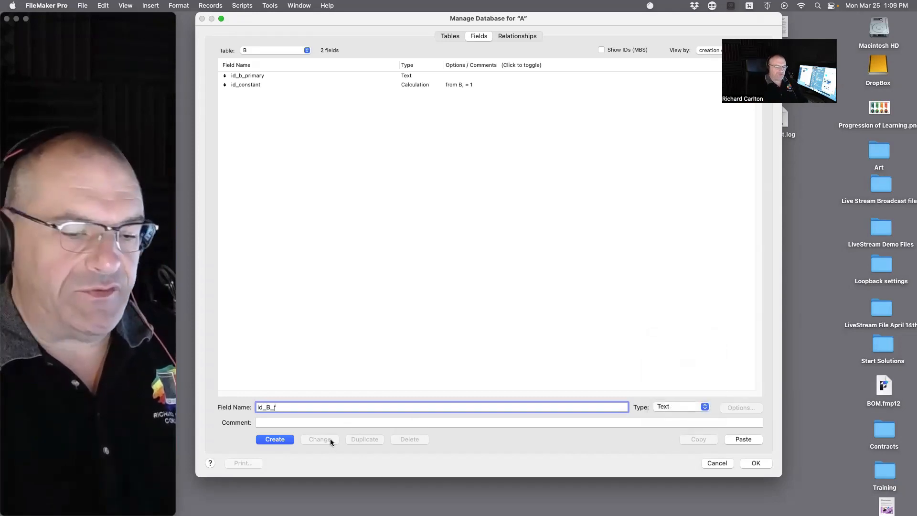
click(276, 440)
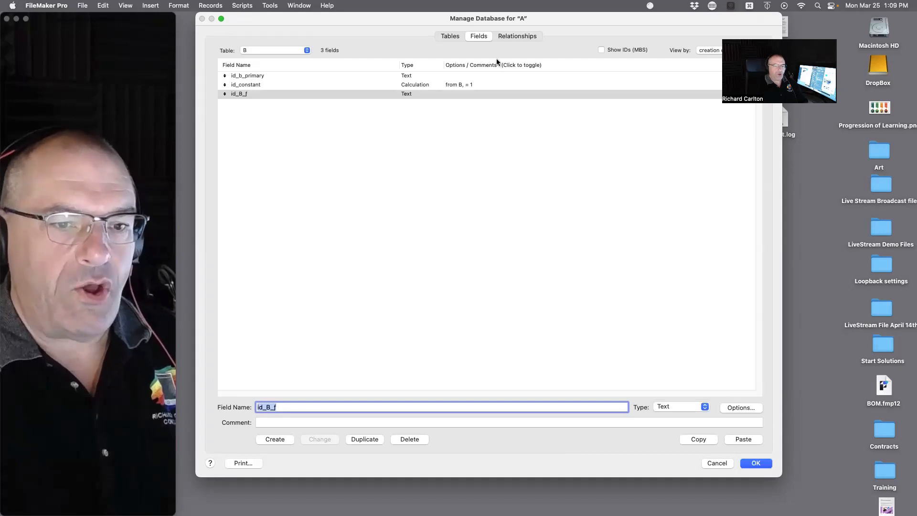
Step: Relate A's id_A_primary to the id_B_ƒ field of the duplicate B occurrence in the relationships graph
click(509, 36)
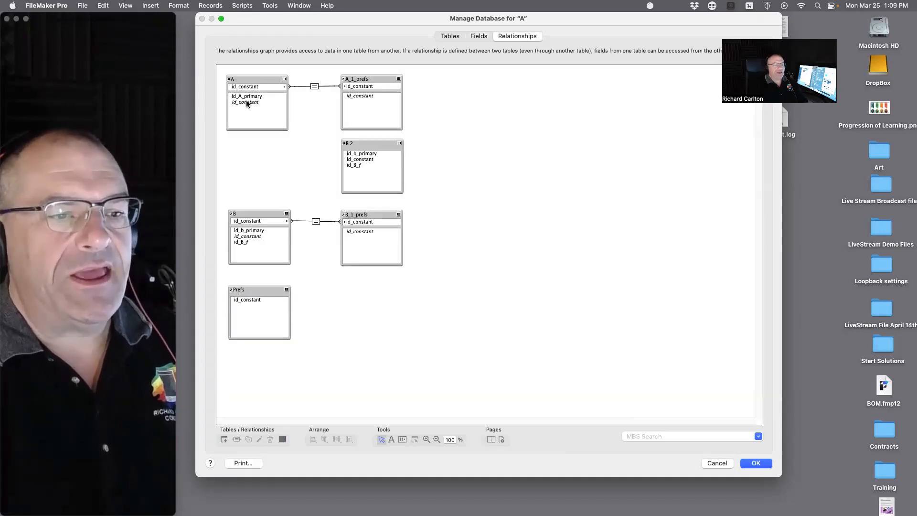
drag(250, 99, 355, 166)
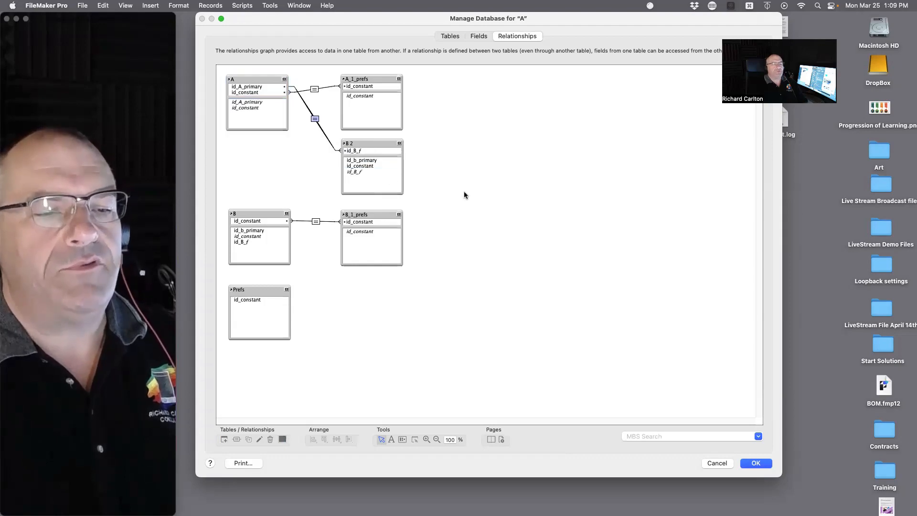
Step: Rename the foreign key field id_B_ƒ in table B to id_A_ƒ
click(478, 35)
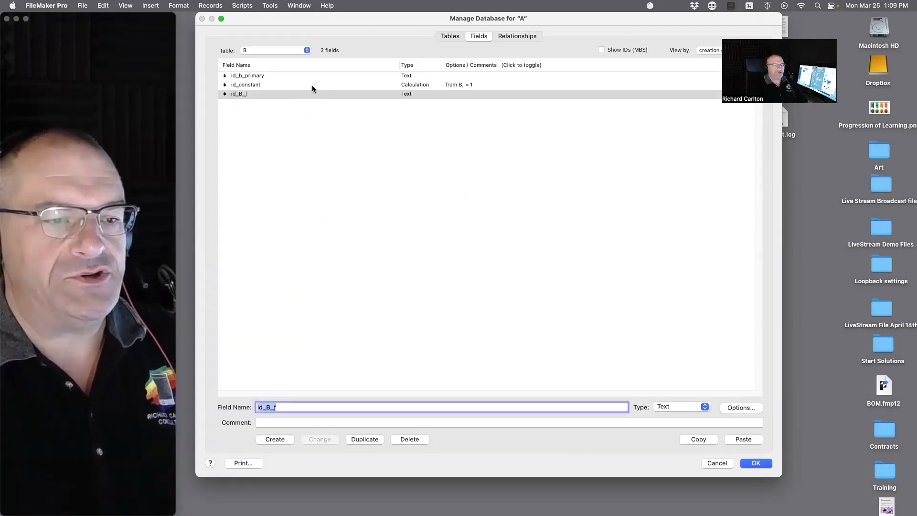
double_click(311, 86)
key(Escape)
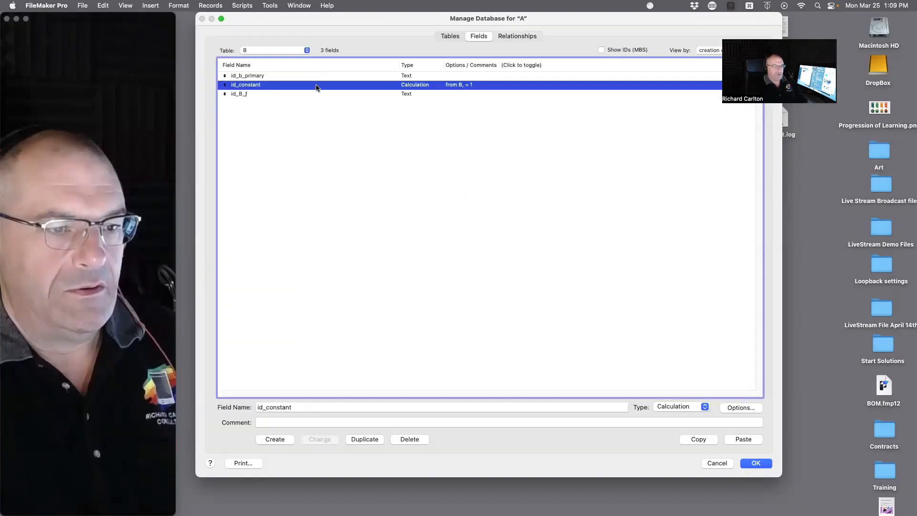
double_click(311, 96)
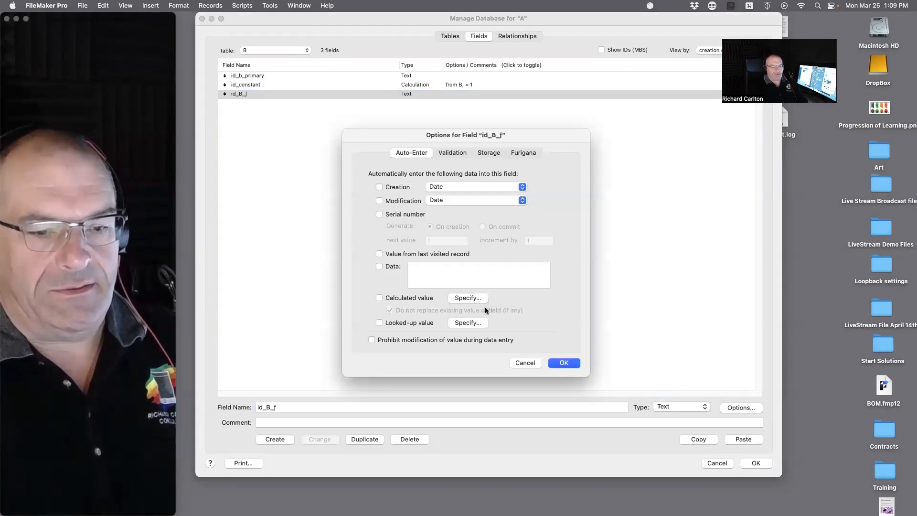
click(535, 363)
click(268, 409)
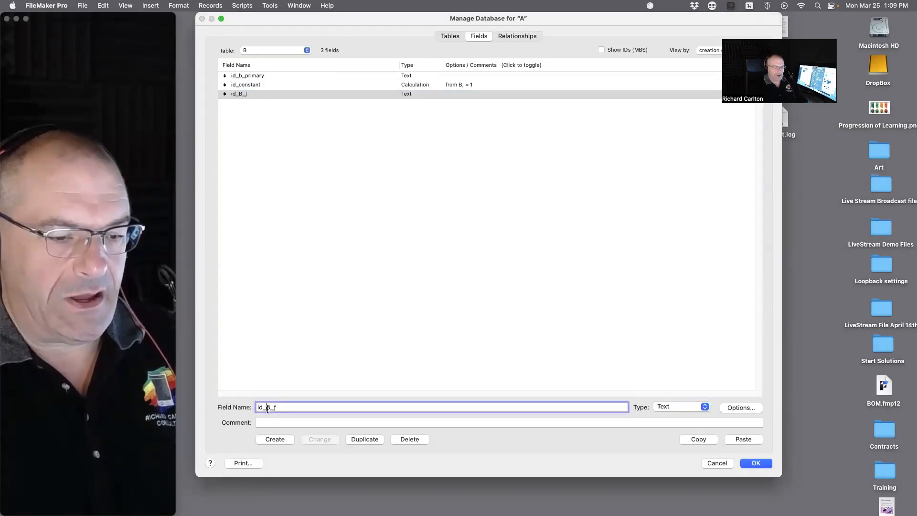
key(BackSpace)
text(A)
click(317, 438)
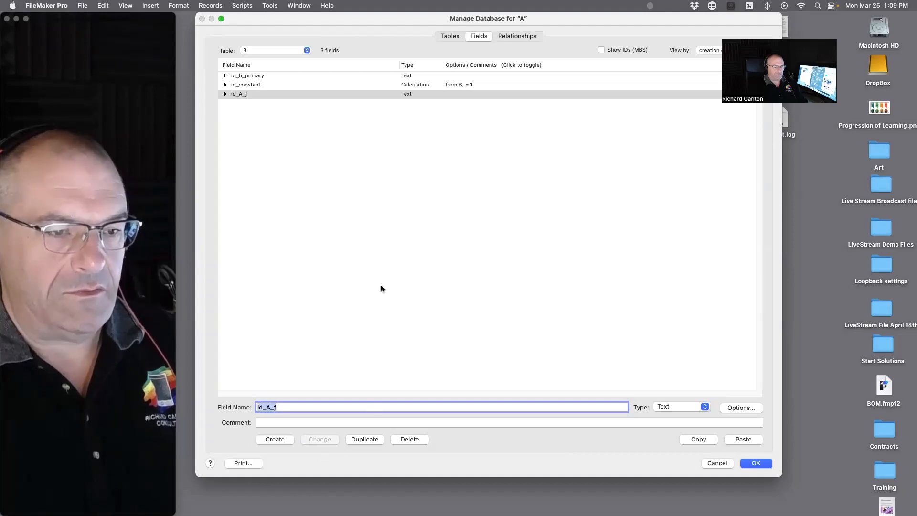
Step: Save the database definition changes and reopen the relationships graph to check the link from A to B
click(244, 76)
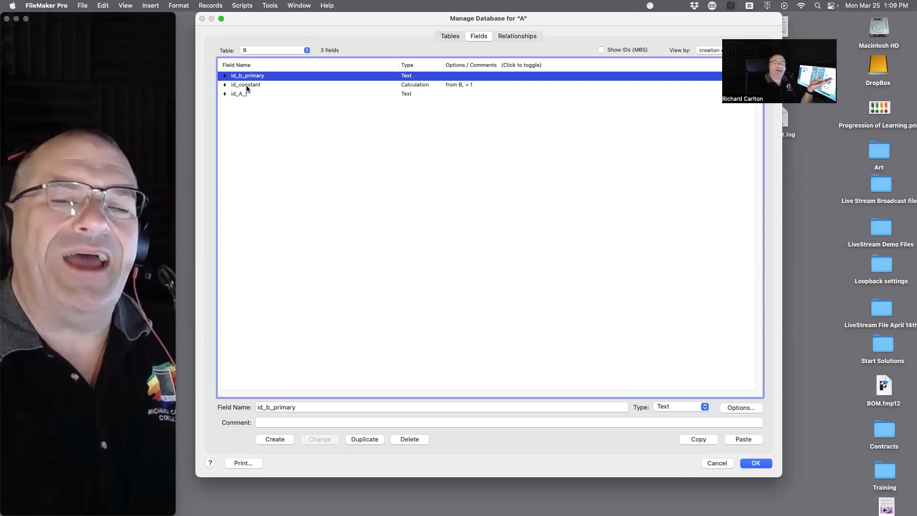
click(751, 462)
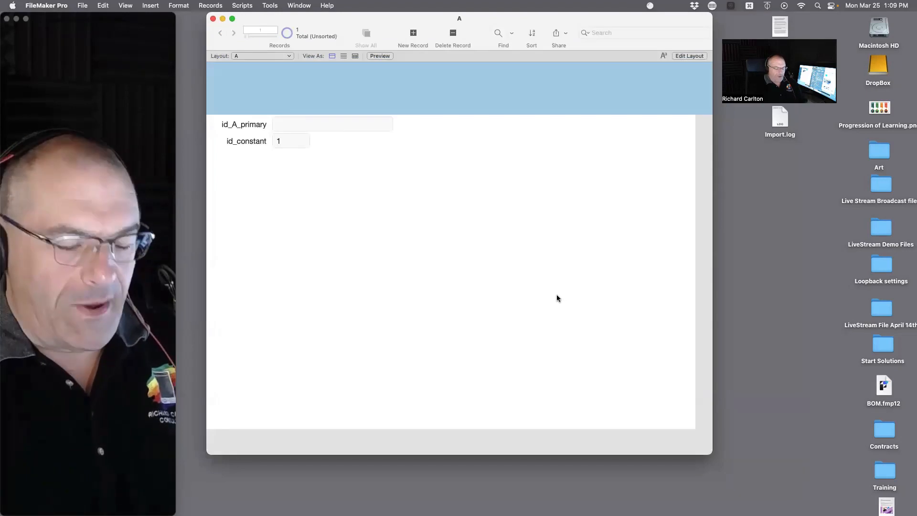
key(super+shift+d)
click(518, 36)
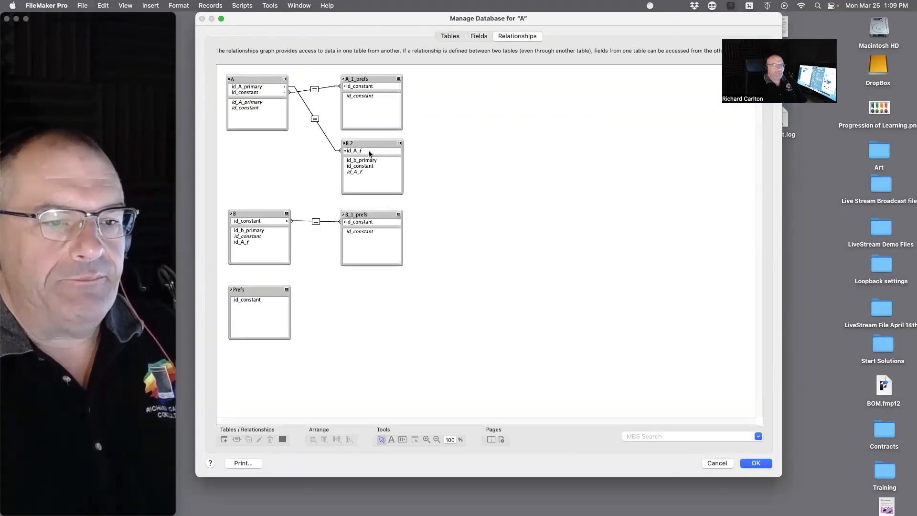
Step: Rearrange the relationships graph so the B 2 occurrence sits above A_1_prefs, beside table occurrence A
drag(377, 148, 464, 74)
drag(381, 79, 381, 130)
drag(460, 73, 365, 74)
Step: Rename the B 2 table occurrence as A_2_id_a
double_click(366, 74)
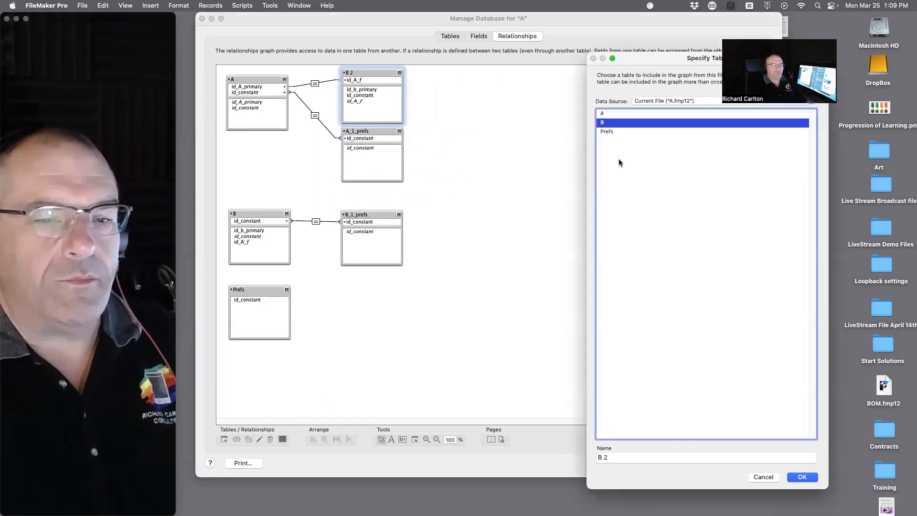
key(Tab)
text(A)
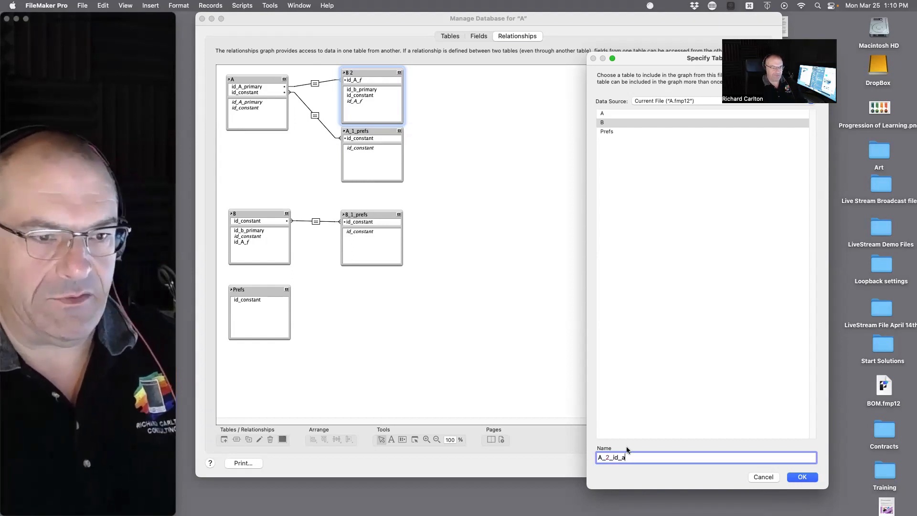
click(802, 477)
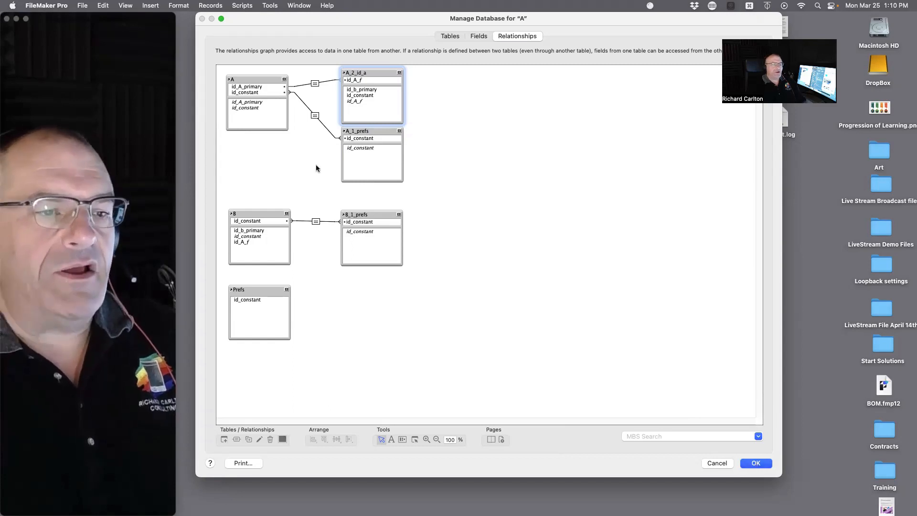
Step: Create a Text field called name in table A and a Text field called Note in table B
click(480, 36)
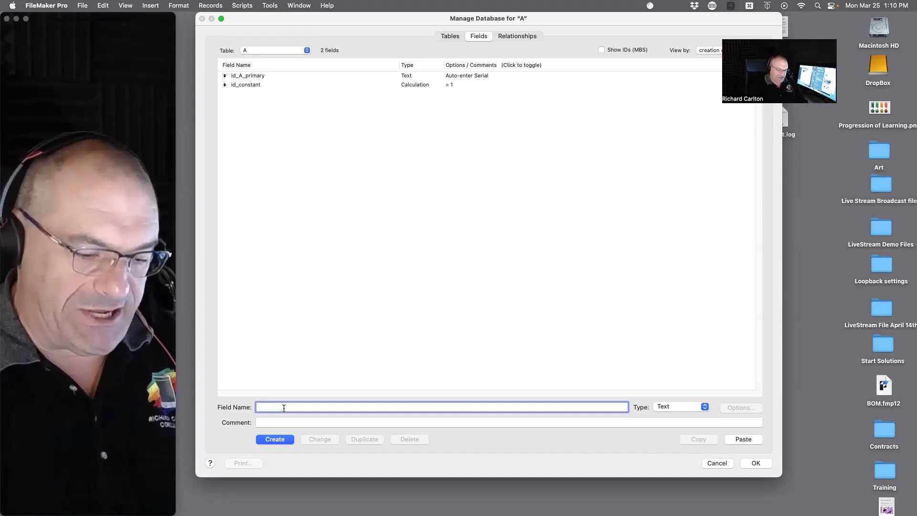
key(Return)
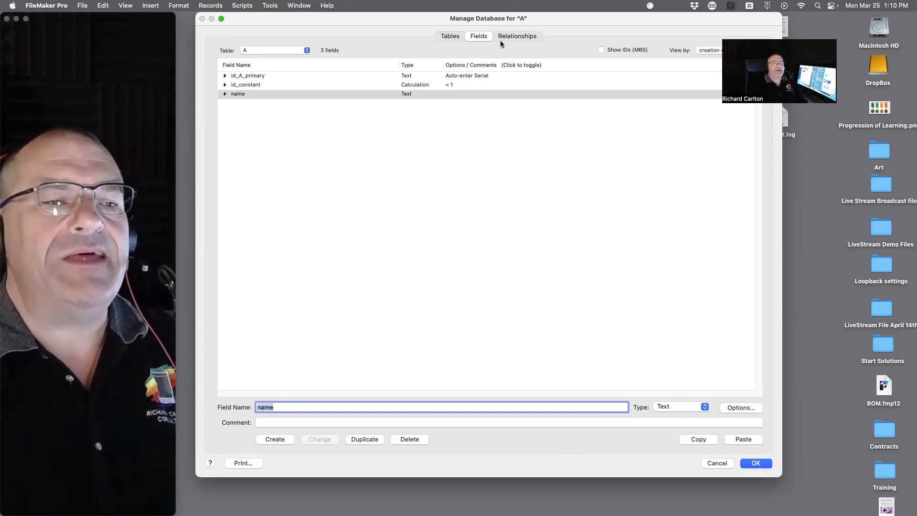
click(277, 50)
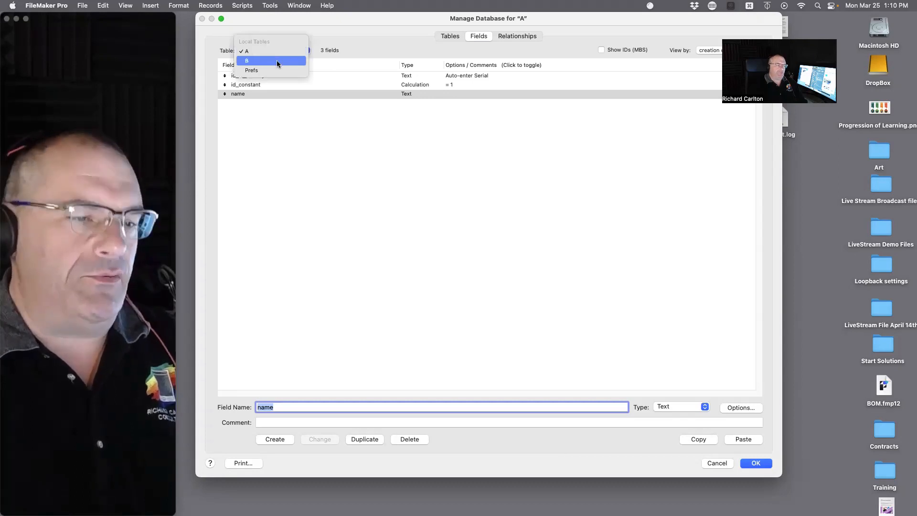
click(277, 61)
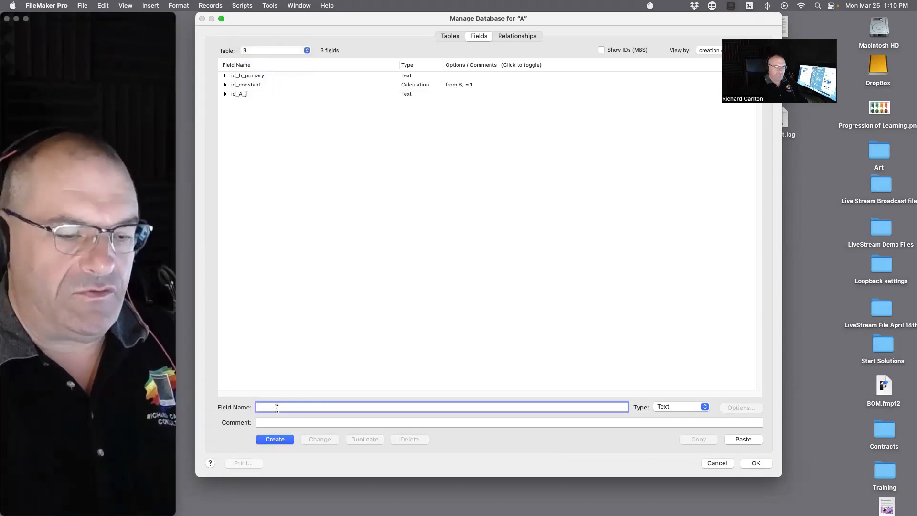
text(Np)
key(BackSpace)
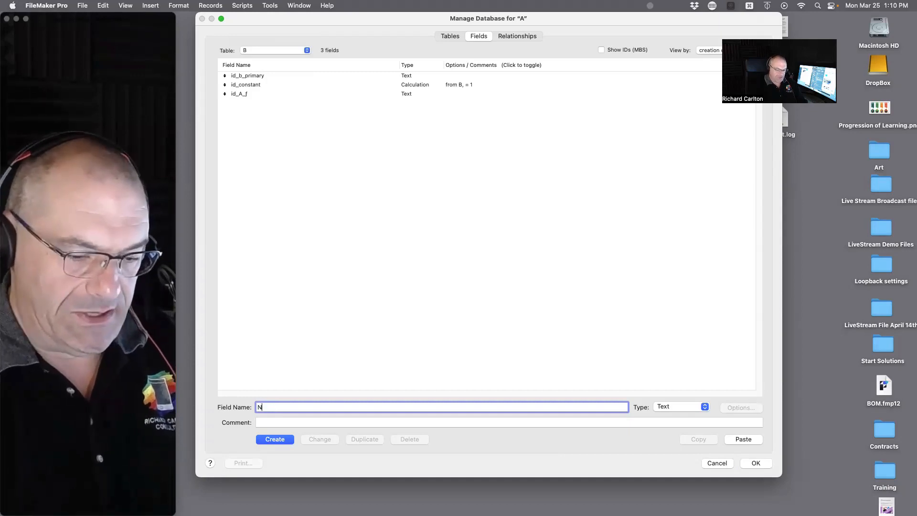
text(ote)
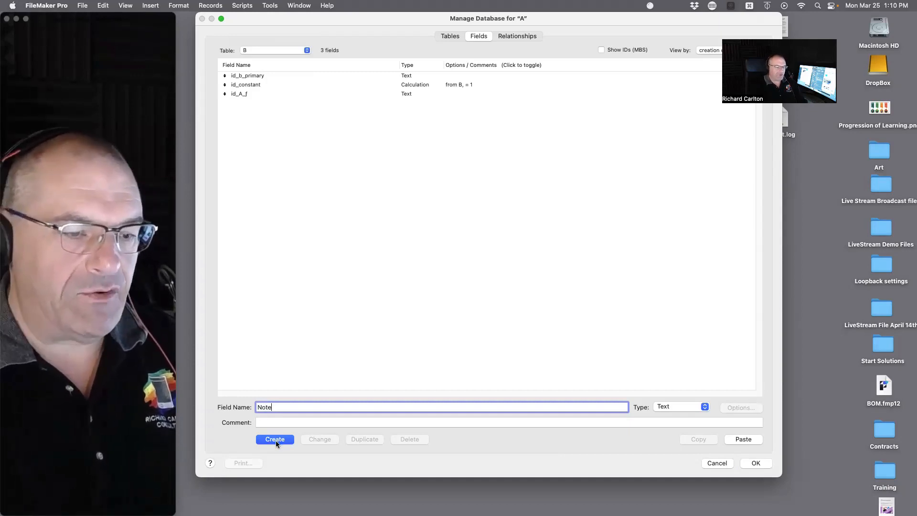
click(275, 440)
Step: Rename table A as Contacts in the list of tables
click(451, 36)
click(307, 77)
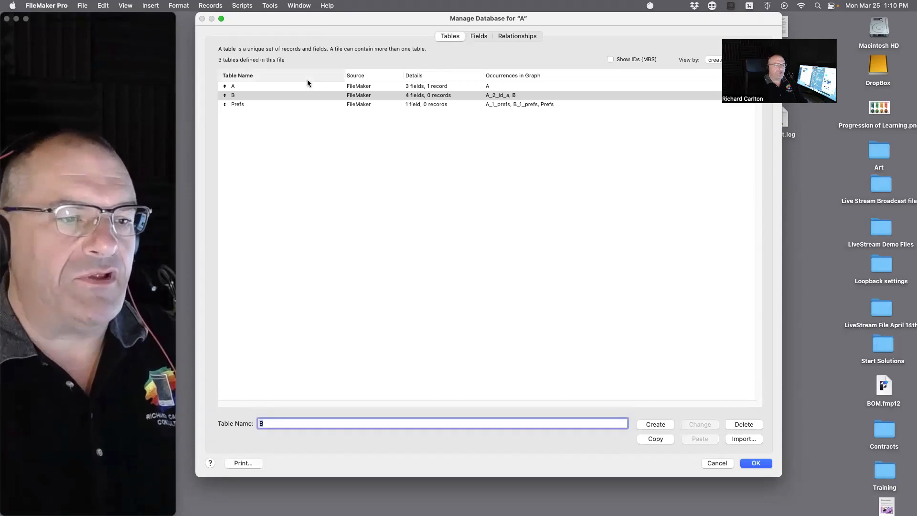
click(307, 87)
key(Tab)
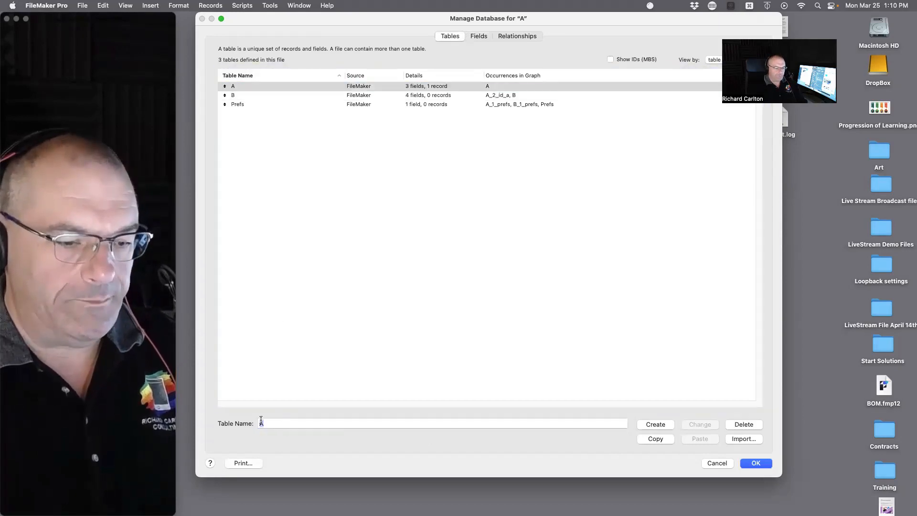
text(Contacts)
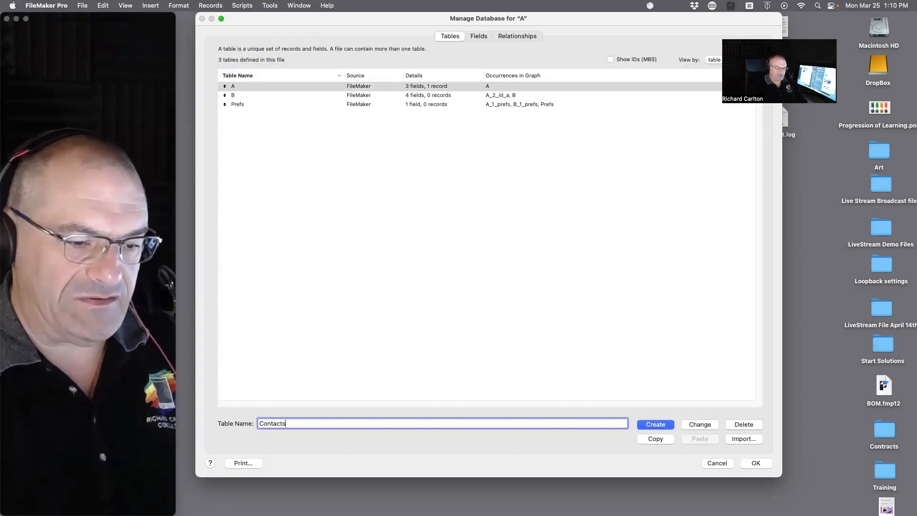
click(698, 425)
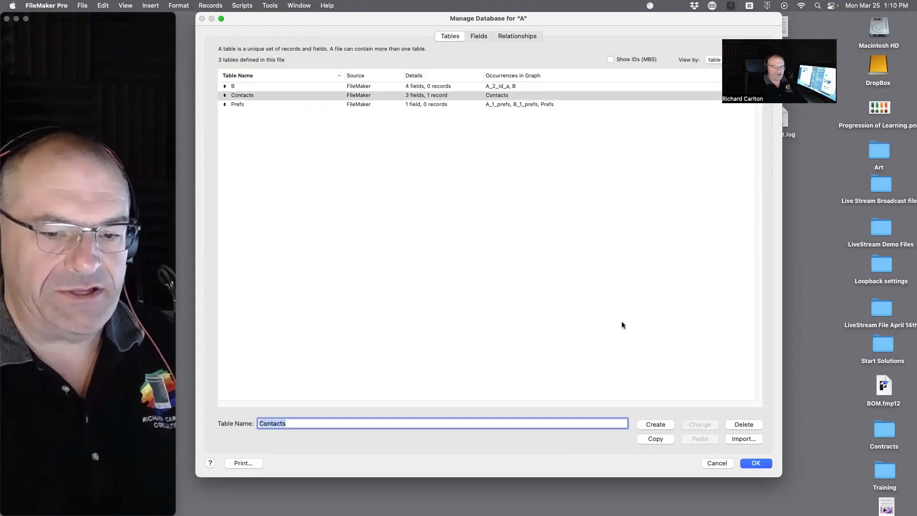
Step: Rename table B as Notes, check the relationships graph and save the database definition changes
click(289, 86)
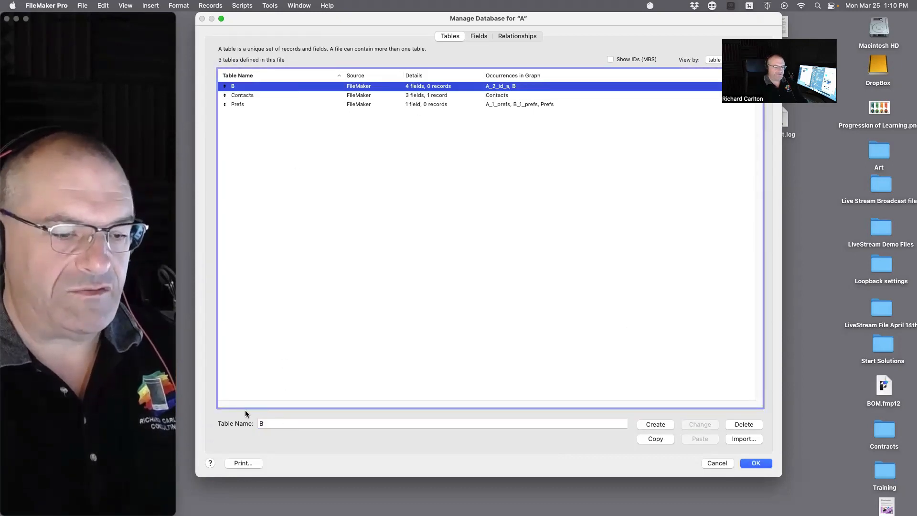
key(Tab)
text(Notes)
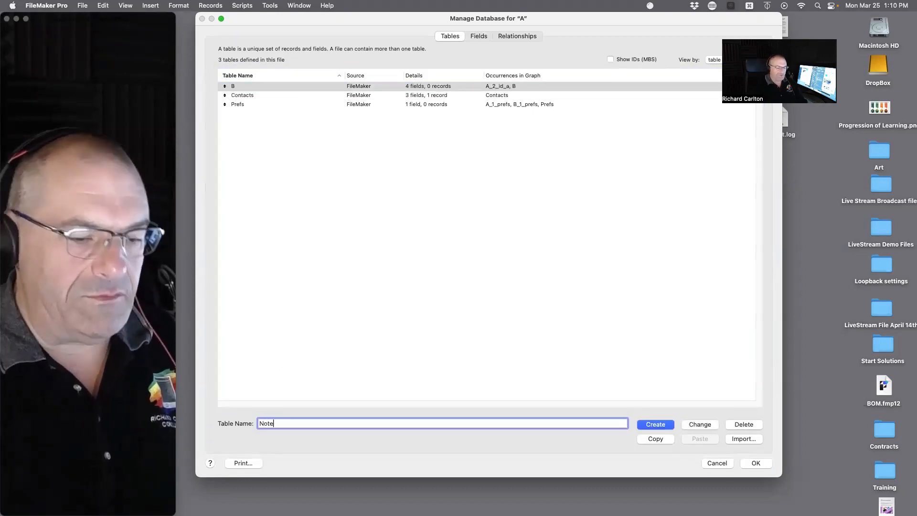
click(702, 424)
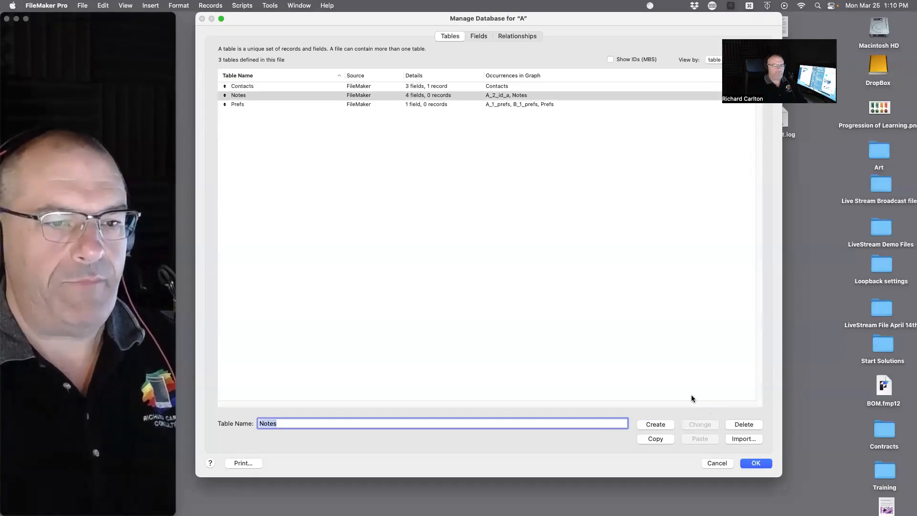
click(508, 34)
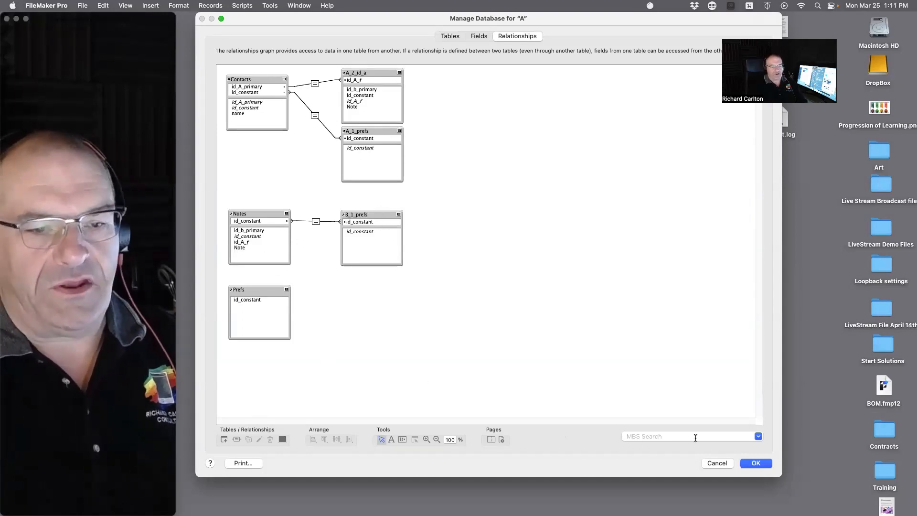
click(764, 464)
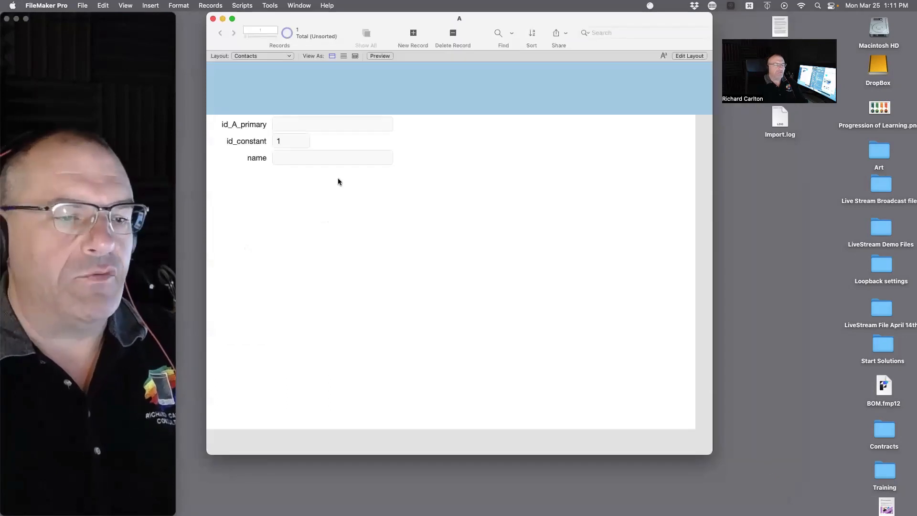
Step: Shrink the Contacts window and move it aside to leave room for a second window
drag(696, 450, 476, 420)
drag(327, 24, 298, 23)
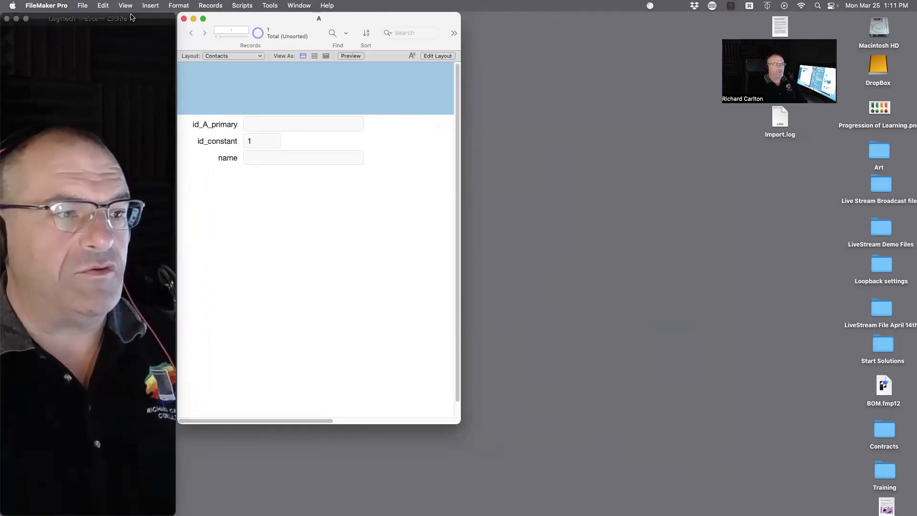
click(82, 5)
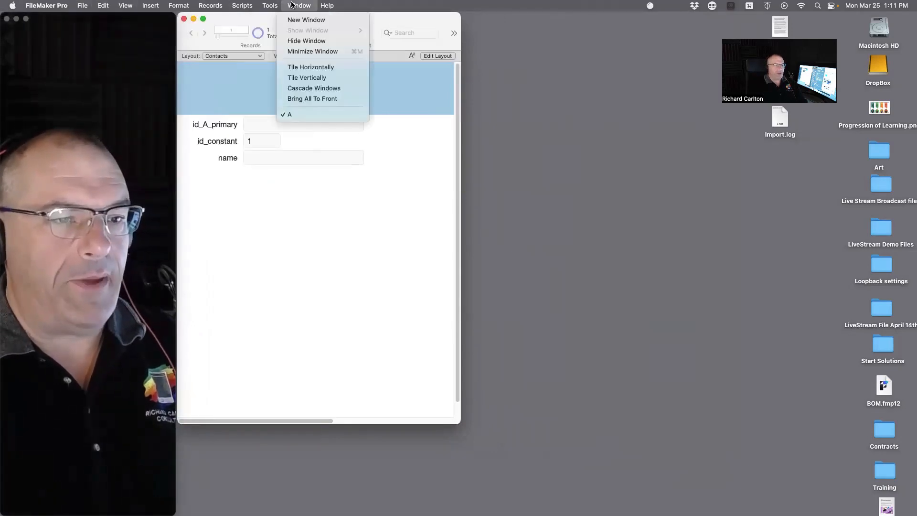
click(307, 19)
drag(337, 28, 613, 16)
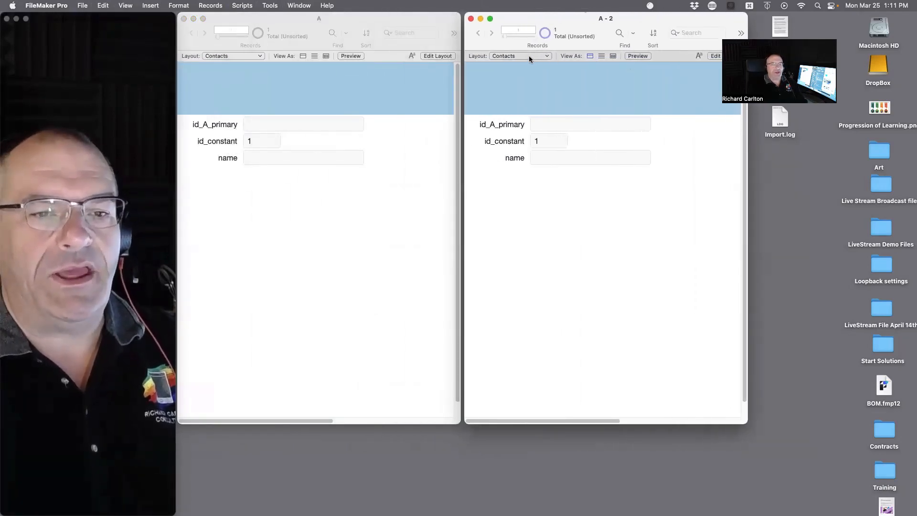
key(super+w)
key(super+w)
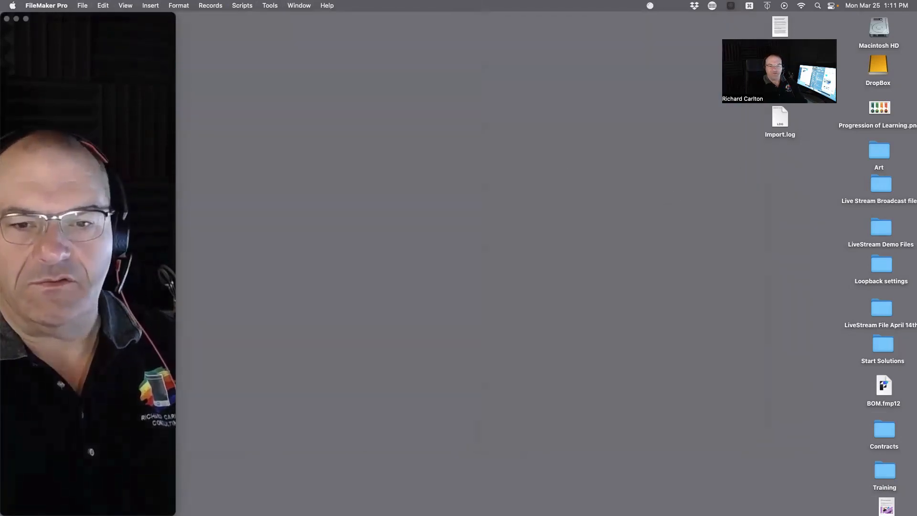
double_click(781, 78)
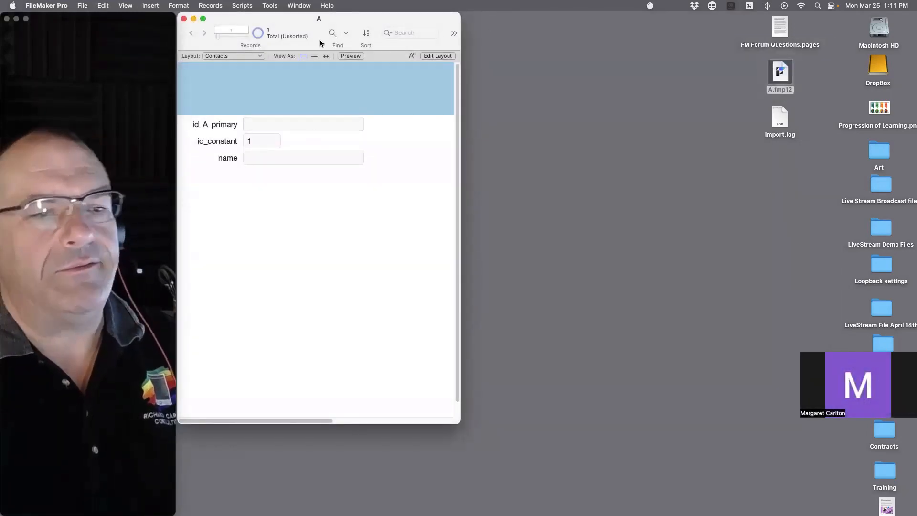
Step: Open a second window of the database beside the first one and show the Notes layout in it
click(301, 5)
click(306, 19)
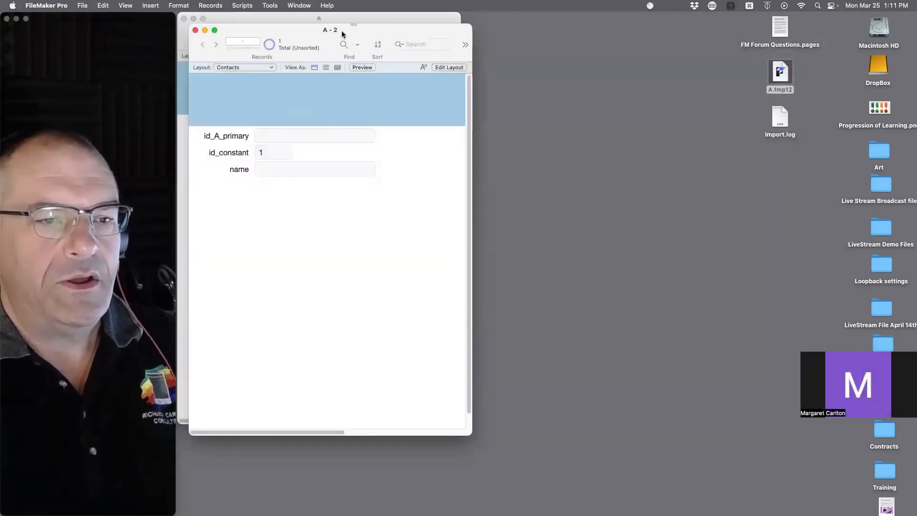
drag(342, 31, 608, 5)
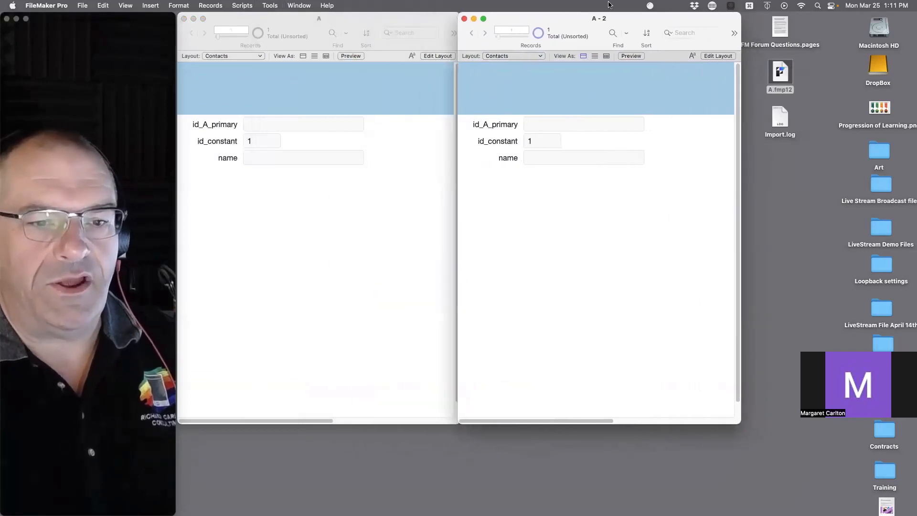
click(506, 56)
click(506, 64)
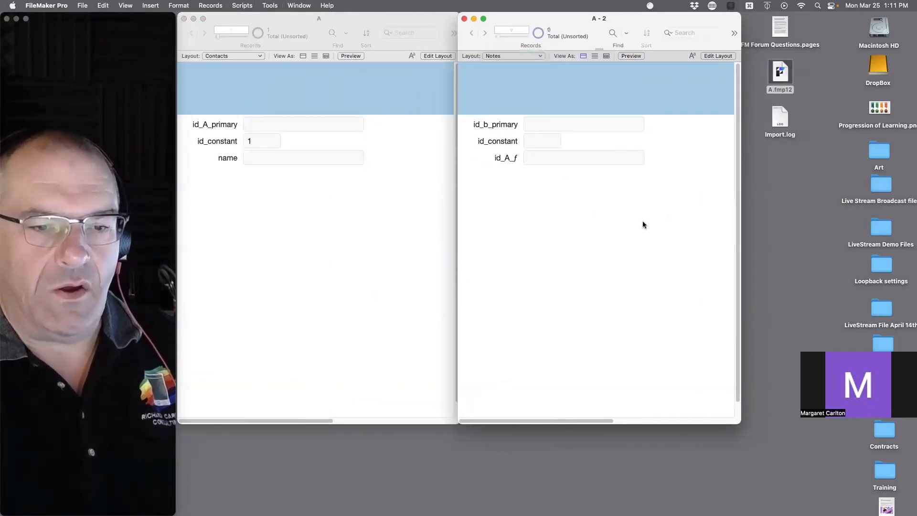
Step: Add the text NOTES to the blue Top Navigation part of the Notes layout
key(super+l)
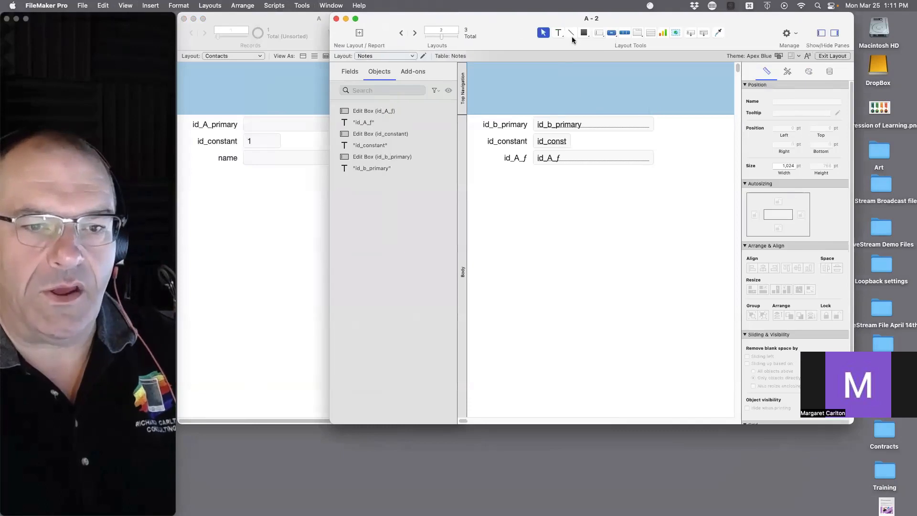
click(528, 84)
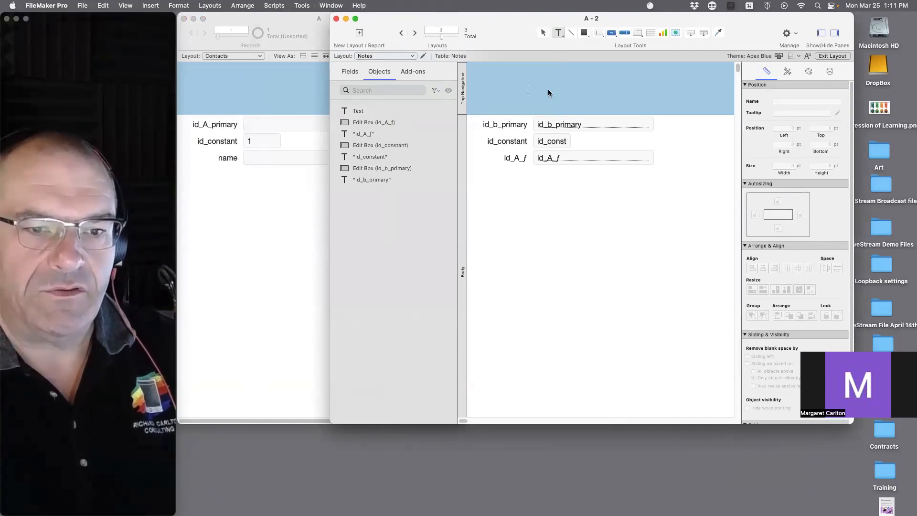
text(NOTES)
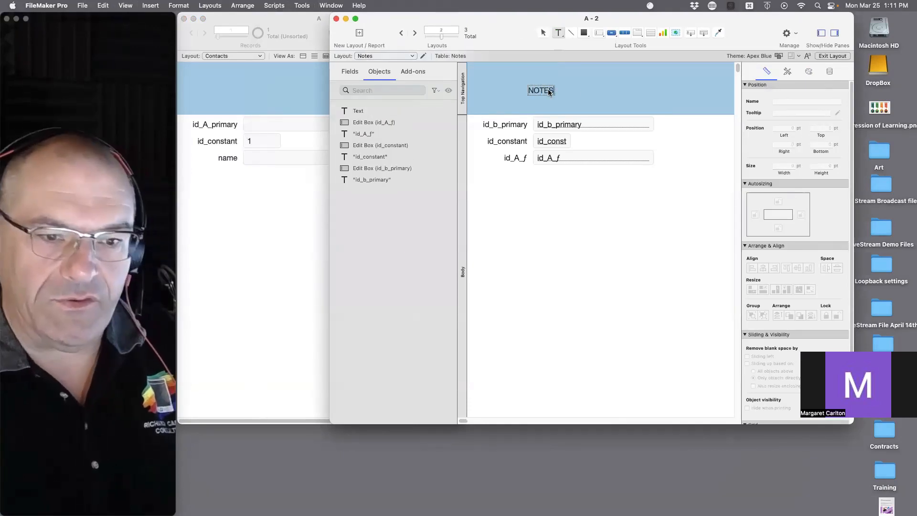
click(648, 143)
Step: Enlarge the font of the NOTES heading until its text object is about 196 by 71 pt
click(555, 94)
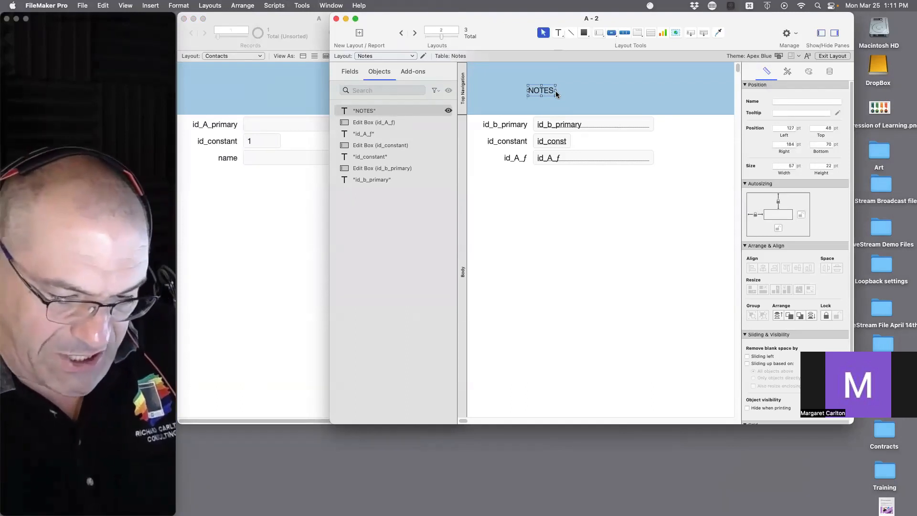
key(super+shift+period)
key(super+shift+period)
key(super+shift+period)
key(super+shift+period)
key(super+shift+period)
key(super+shift+period)
key(super+shift+period)
key(super+shift+period)
key(super+shift+period)
key(super+shift+period)
key(super+shift+period)
key(super+shift+period)
key(super+shift+period)
key(super+shift+period)
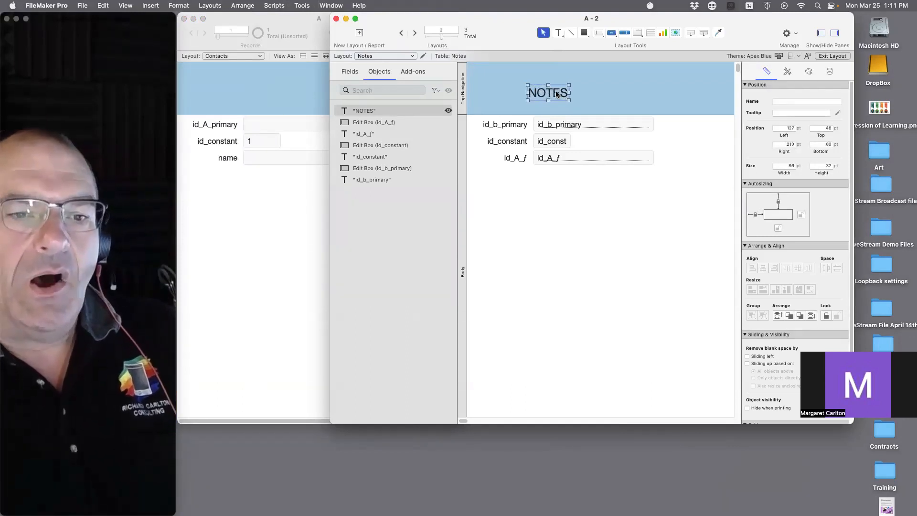
key(super+shift+period)
key(super+shift+period)
key(super+shift+period)
key(super+shift+period)
key(super+shift+period)
key(super+shift+period)
key(super+shift+period)
key(super+shift+period)
key(super+shift+period)
key(super+shift+period)
key(super+shift+period)
key(super+shift+period)
key(super+shift+period)
key(super+shift+period)
key(super+shift+period)
key(super+shift+period)
key(super+shift+period)
key(super+shift+period)
key(super+shift+period)
key(super+shift+period)
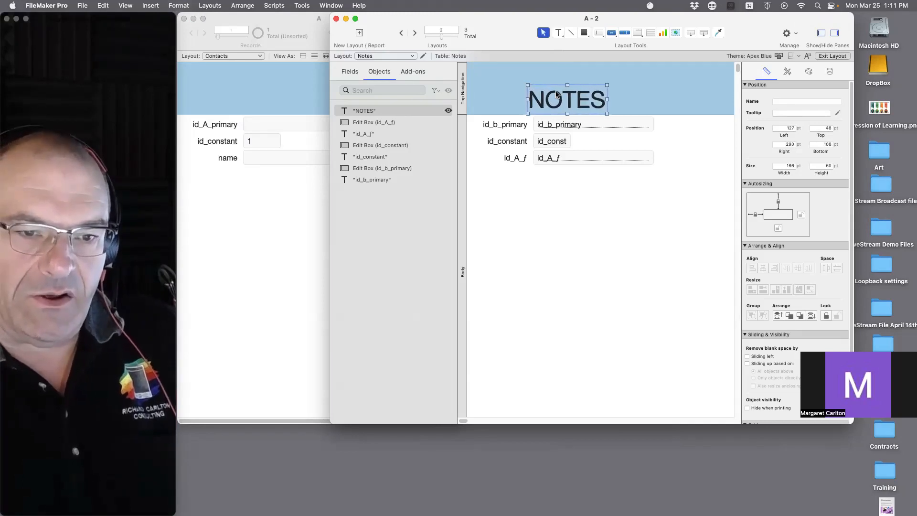
key(super+shift+period)
key(super+shift+period)
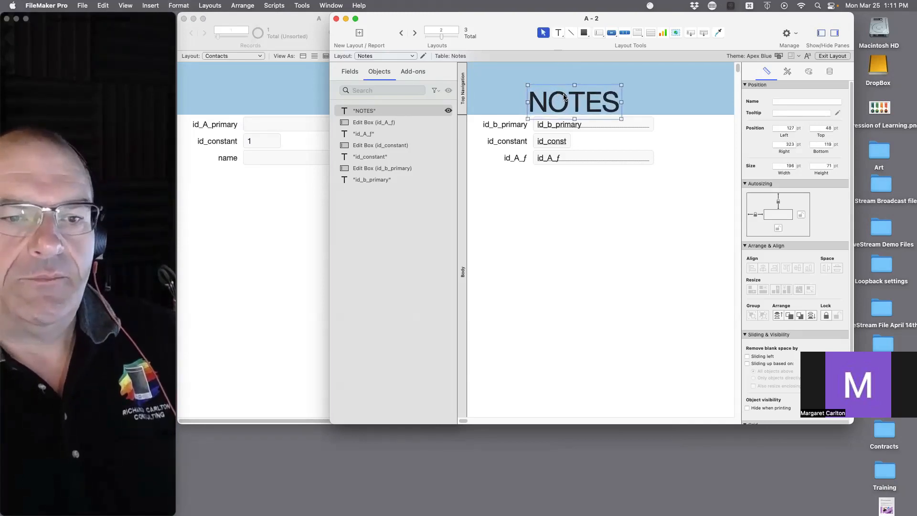
Step: Move the NOTES heading fully inside the blue Top Navigation part, about 73 pt from the left and 12 pt from the top
drag(556, 91, 537, 77)
key(Delete)
key(super+z)
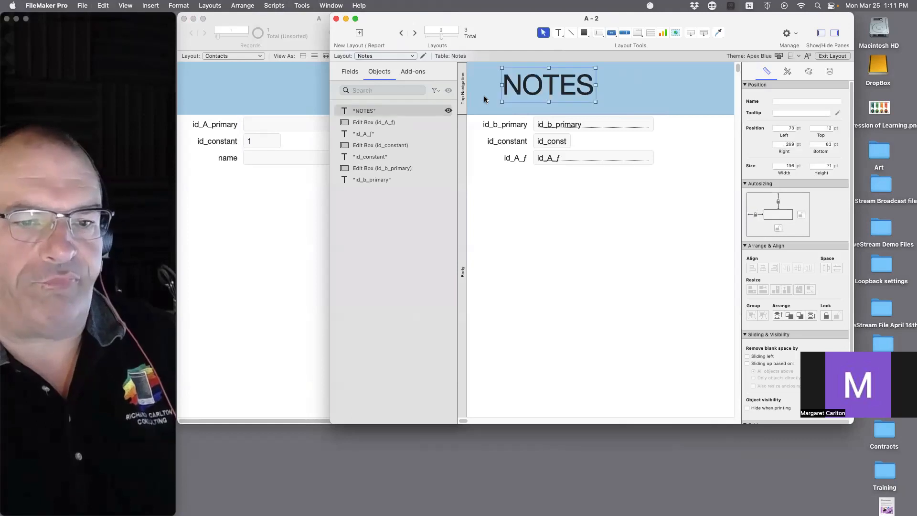
Step: Paste the NOTES heading into the Top Navigation part of the Contacts layout and change its text to Contacts
click(272, 72)
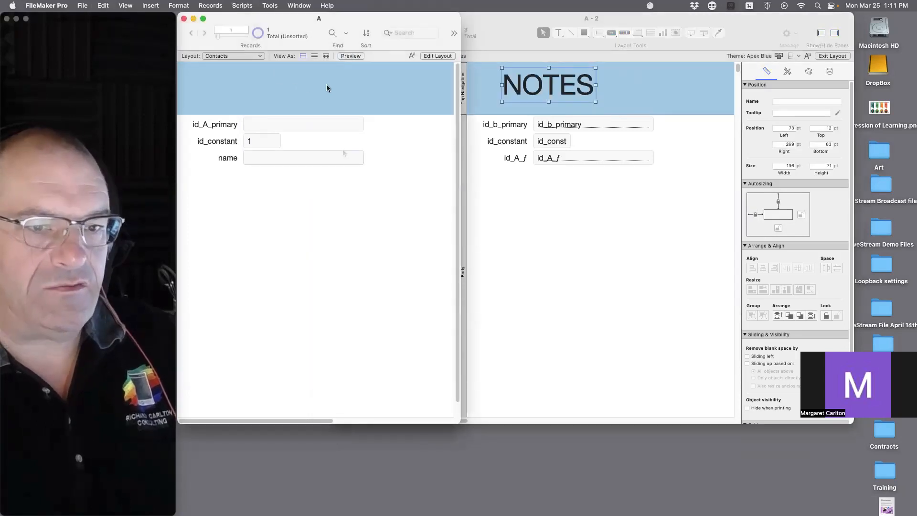
click(344, 153)
key(super+l)
key(super+v)
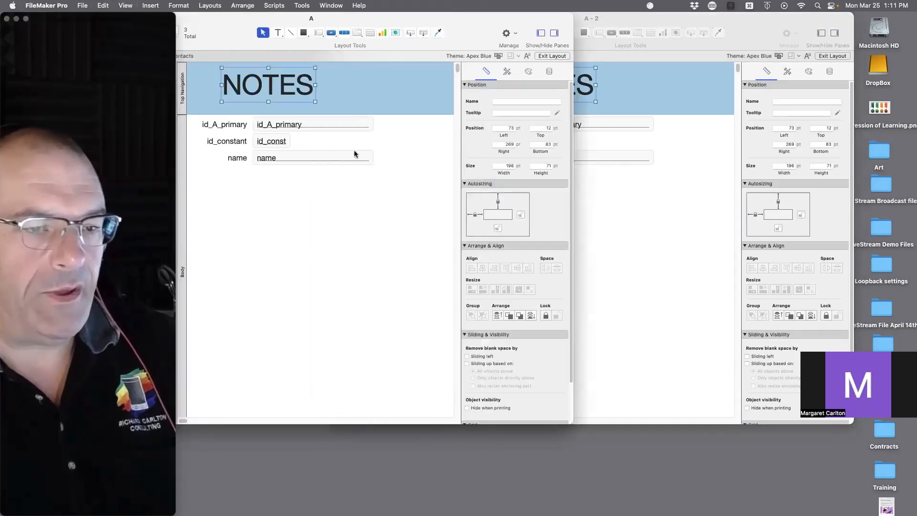
double_click(288, 85)
text(Contac)
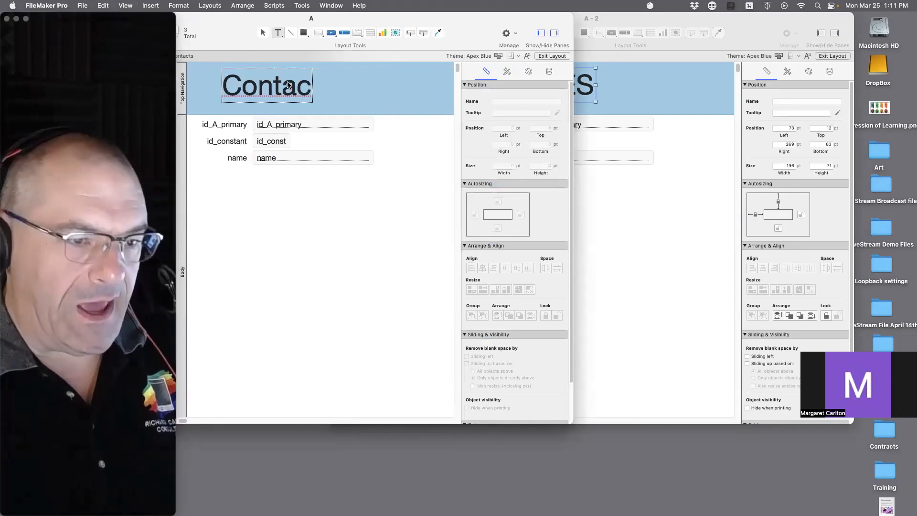
text(ts)
click(345, 193)
Step: Move the Notes window so it overlaps the Contacts window and enlarge it down to the bottom of the screen
click(611, 176)
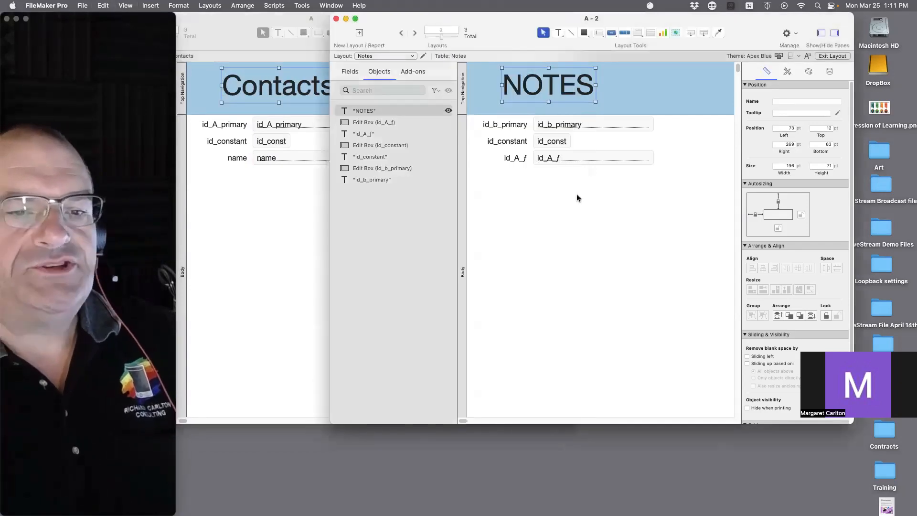
drag(503, 30, 574, 5)
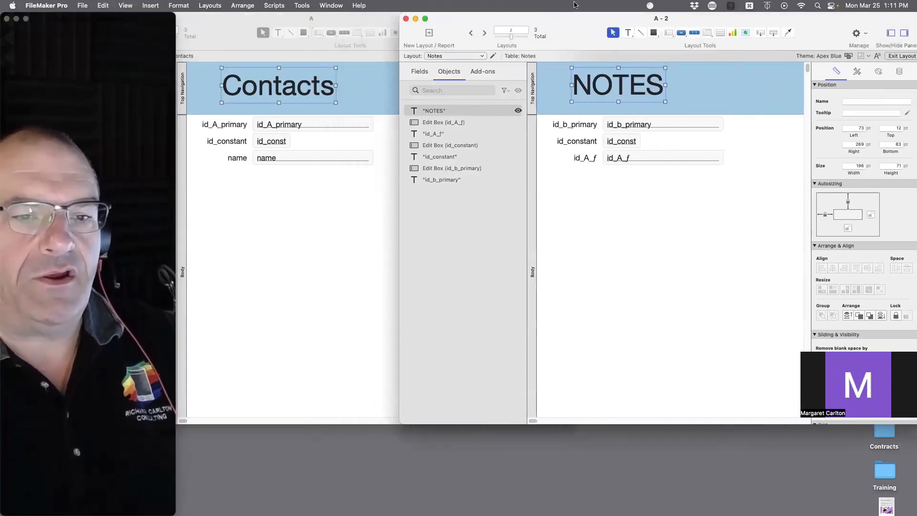
click(599, 134)
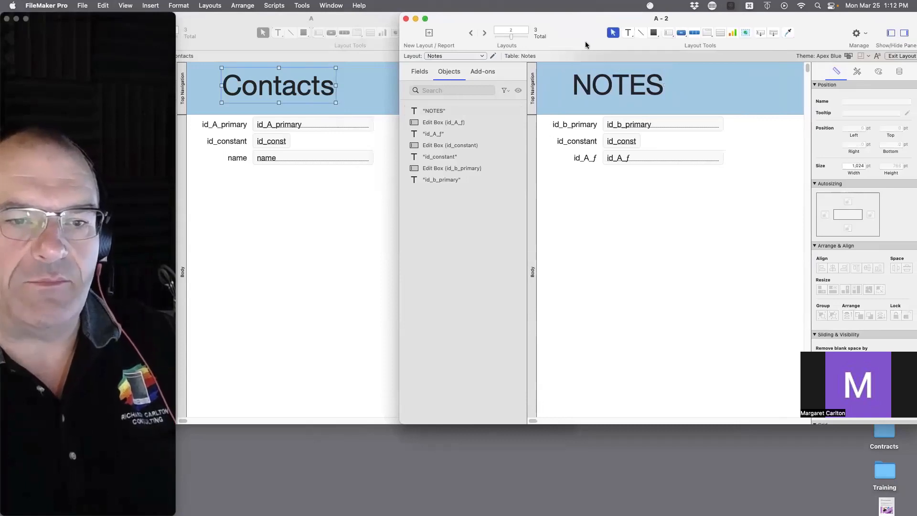
drag(586, 45, 390, 45)
drag(727, 423, 856, 515)
Step: Shorten the Notes layout's Body part and arrange its three fields in one row, with the id_constant and id_b_primary labels in Top Navigation
scroll(569, 414, down, 1)
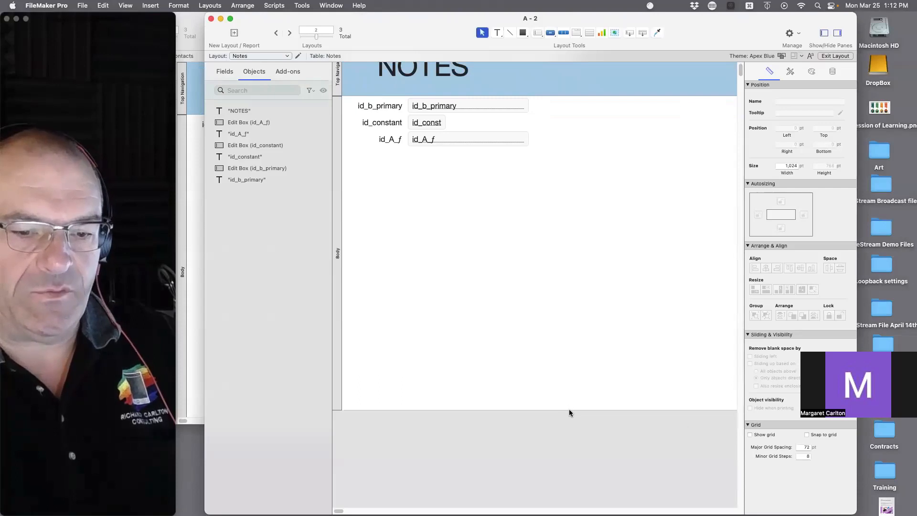
drag(569, 409, 549, 159)
drag(416, 102, 504, 100)
drag(460, 140, 510, 104)
drag(579, 103, 523, 106)
drag(545, 104, 574, 102)
drag(646, 103, 593, 102)
drag(415, 123, 560, 90)
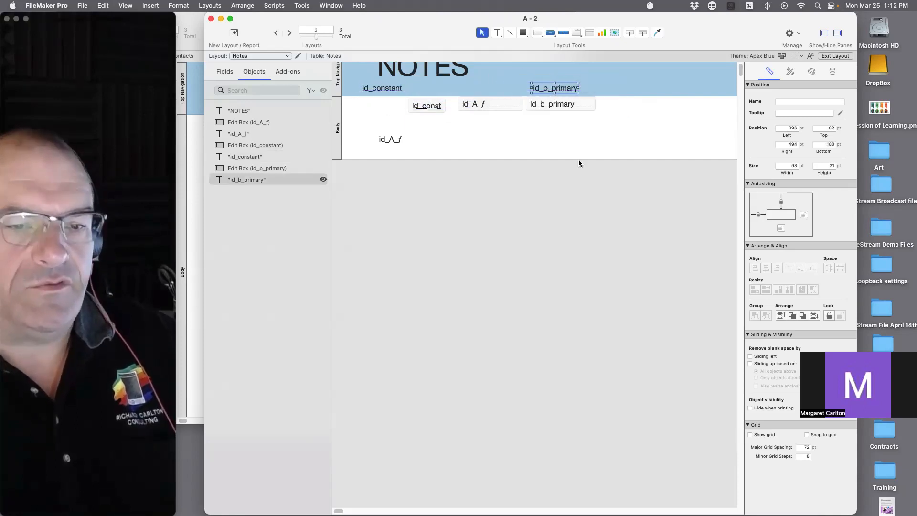
Step: Rename the id_b_primary field of the Notes table to id_Notes_primary in the database definition
key(super+s)
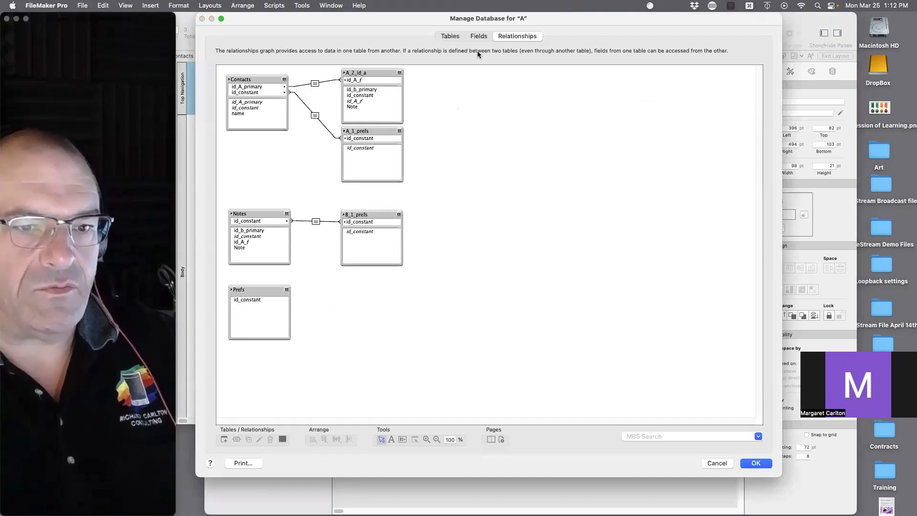
click(477, 37)
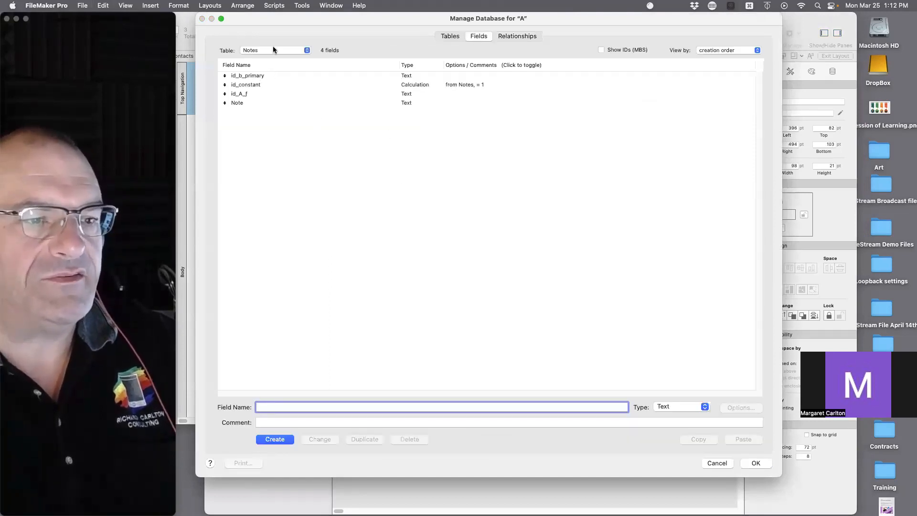
click(289, 49)
click(270, 64)
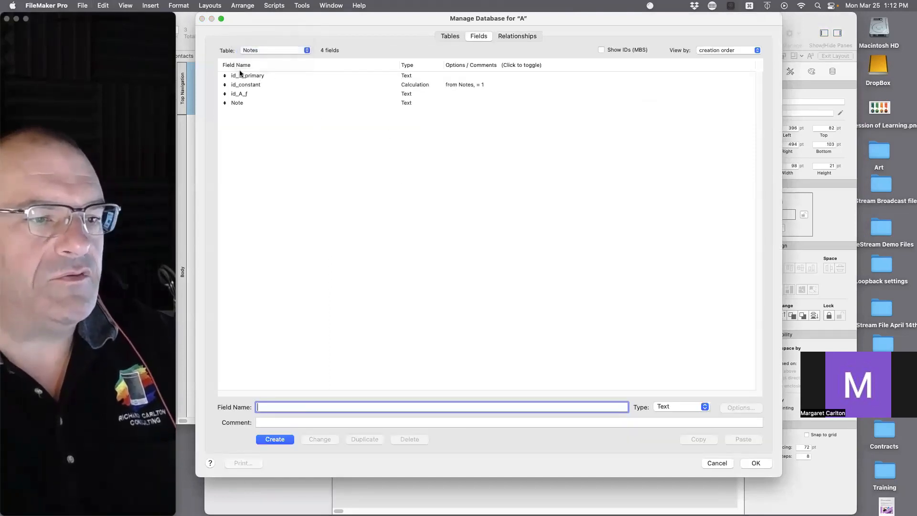
click(241, 75)
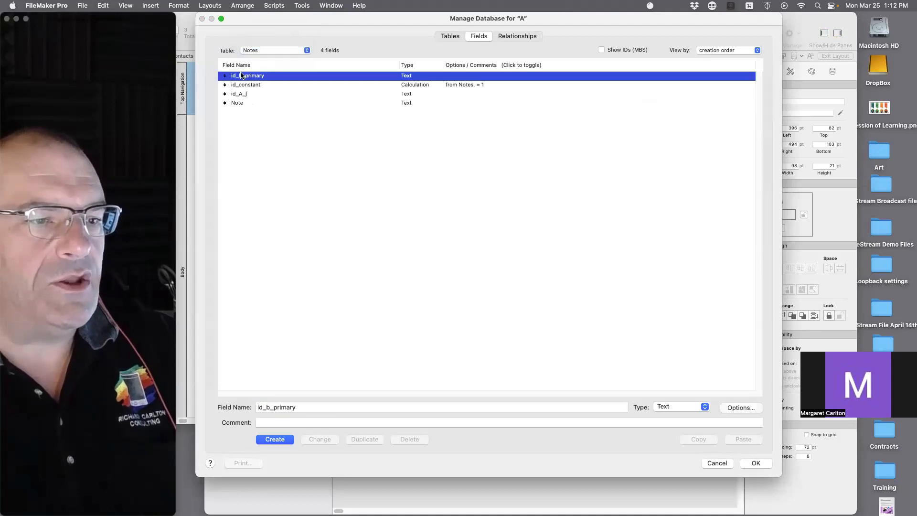
click(268, 405)
key(BackSpace)
text(Notes)
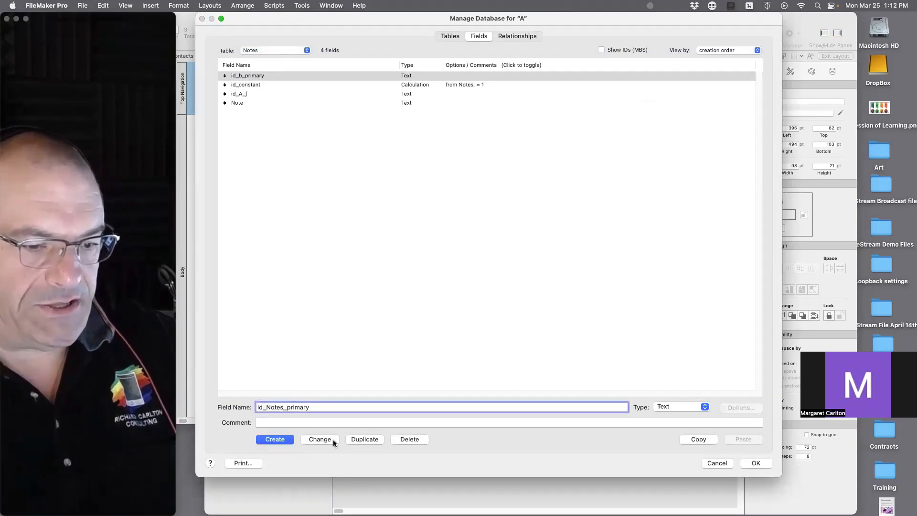
click(333, 440)
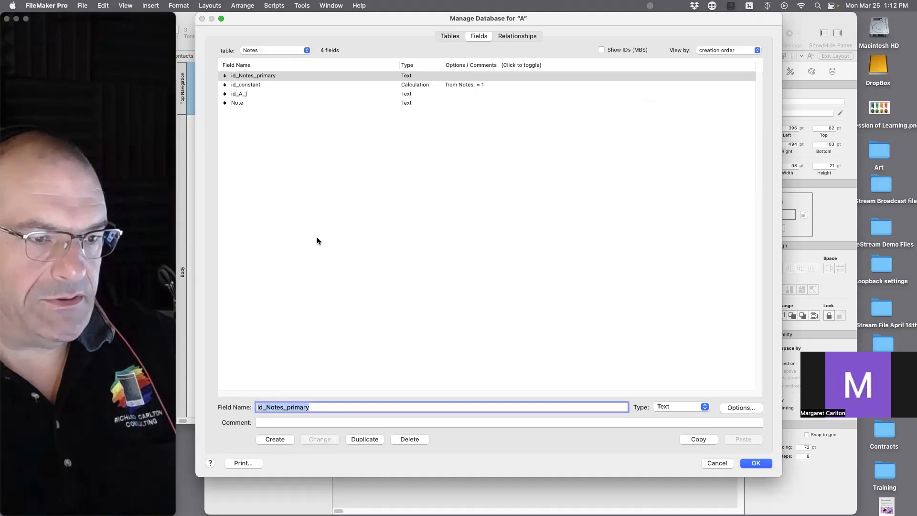
Step: Rename the Notes table's id_A_ƒ field to id_Contacts_ƒ
click(239, 95)
click(270, 407)
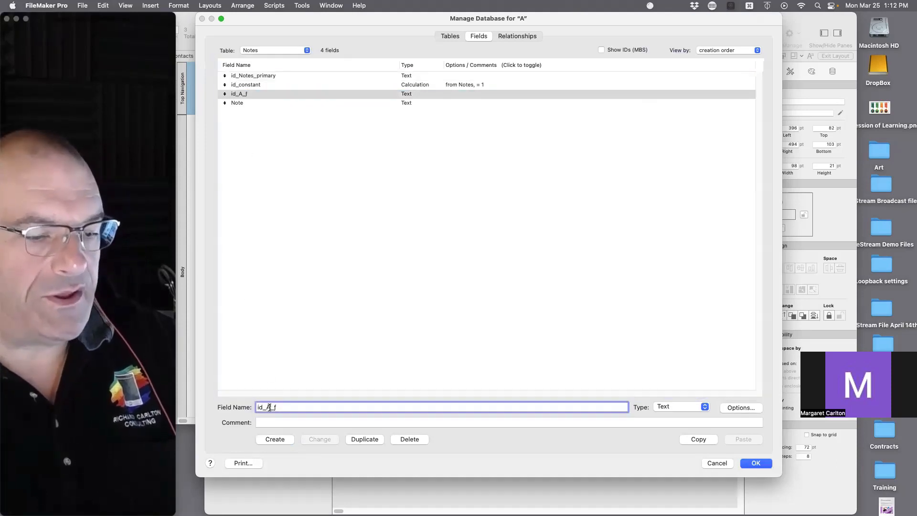
key(BackSpace)
text(Contacts)
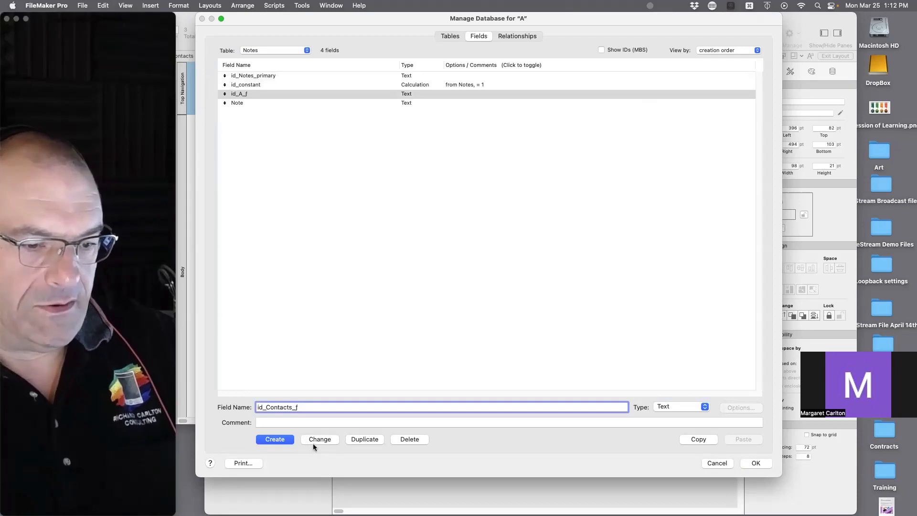
click(315, 441)
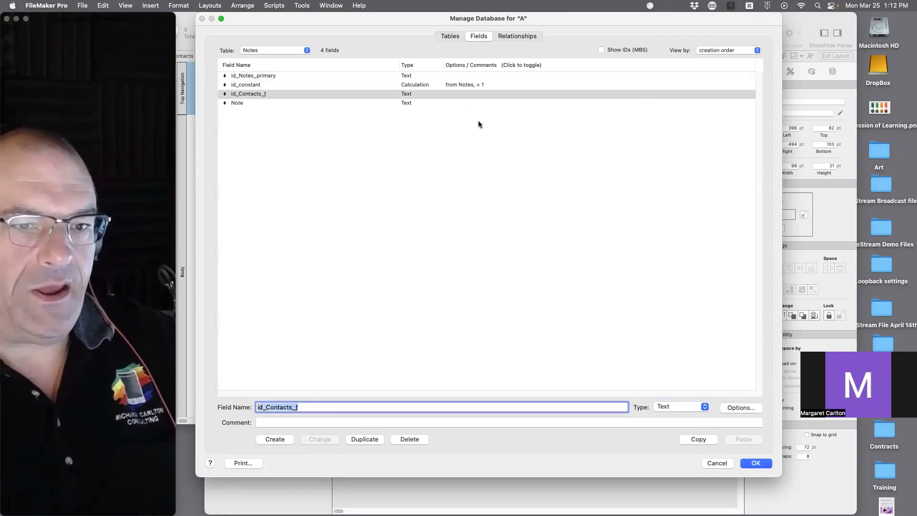
Step: Rename the Contacts table's id_A_primary field to id_Contacts_primary and accept the database changes
click(274, 46)
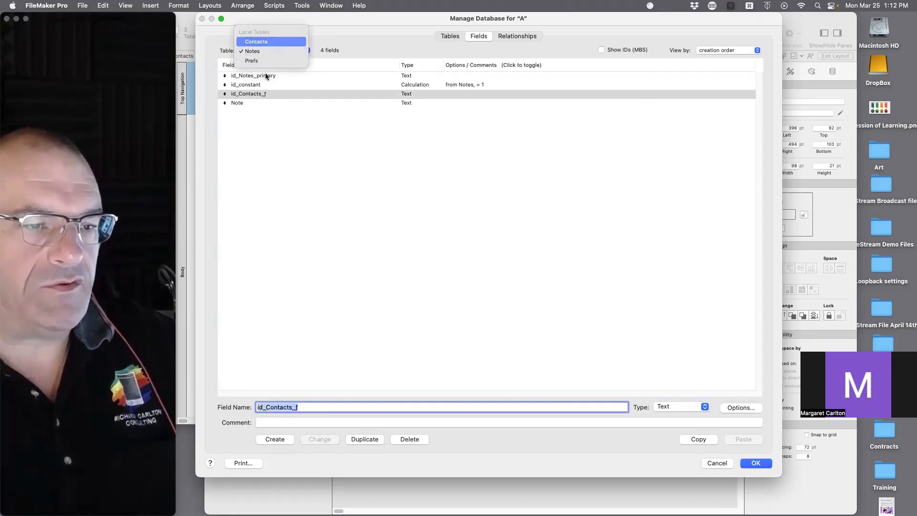
click(265, 41)
click(245, 76)
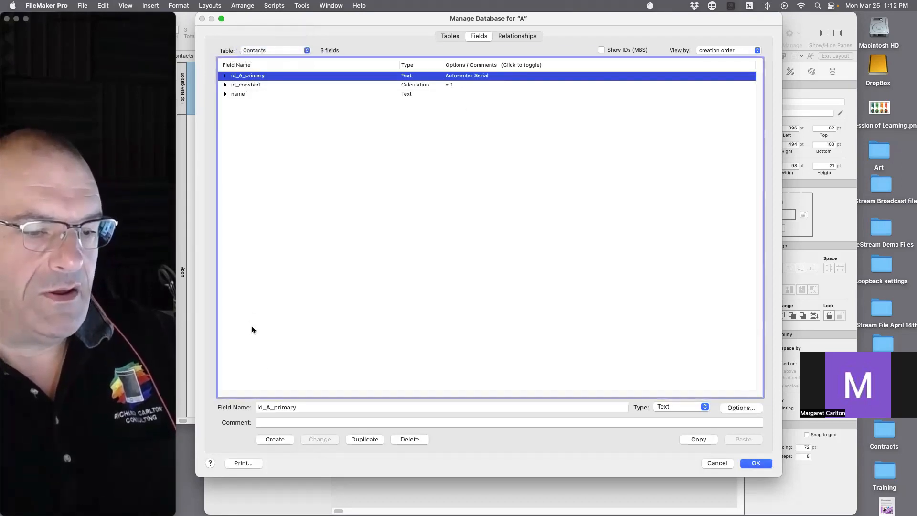
click(268, 408)
key(BackSpace)
text(Contacts)
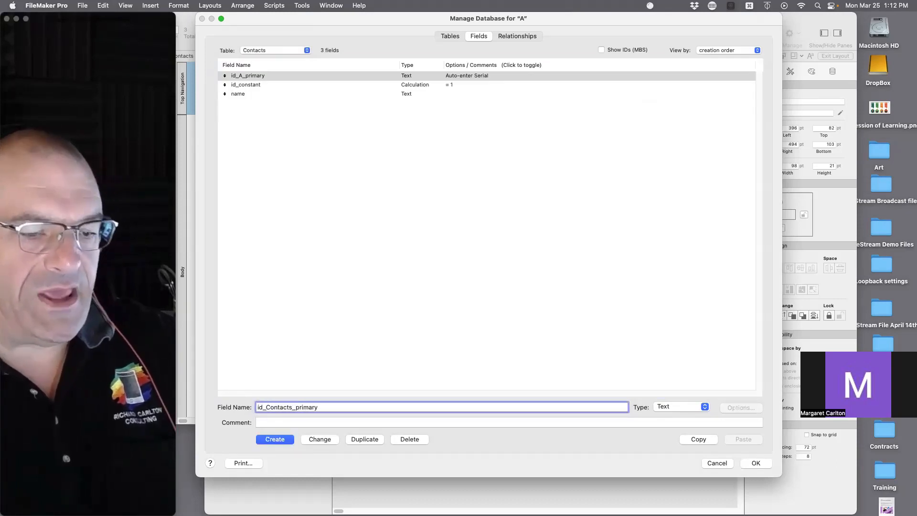
click(319, 439)
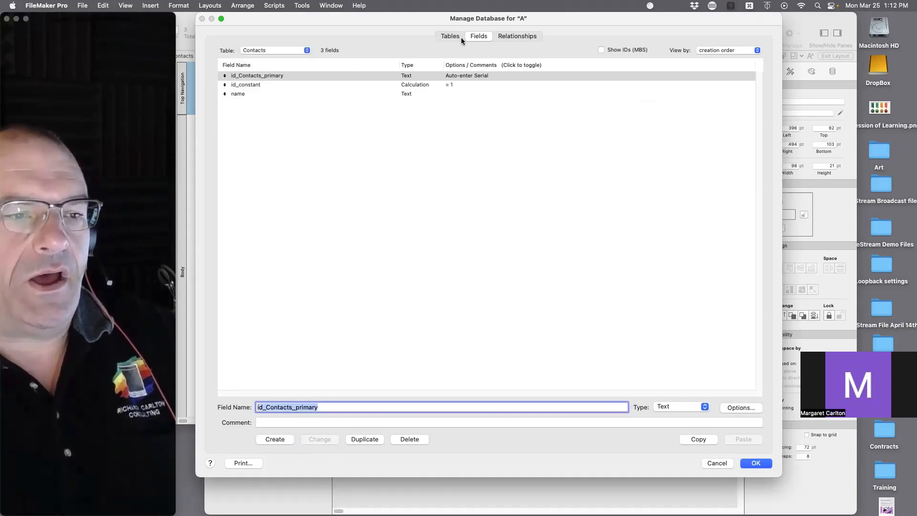
click(755, 463)
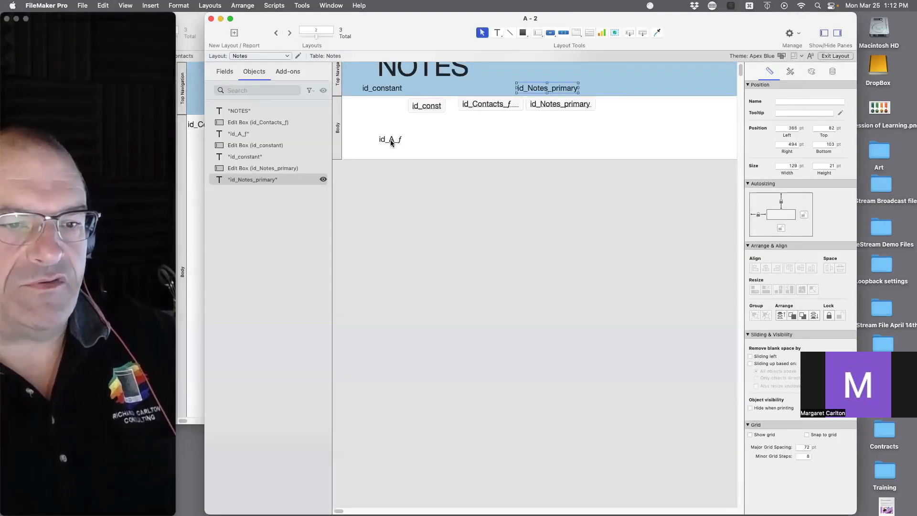
Step: Place the id_A_ƒ label above the id_Contacts_ƒ field on the Notes layout and change its text to Contacts ƒ
drag(391, 143, 434, 140)
drag(562, 89, 572, 87)
drag(430, 136, 487, 89)
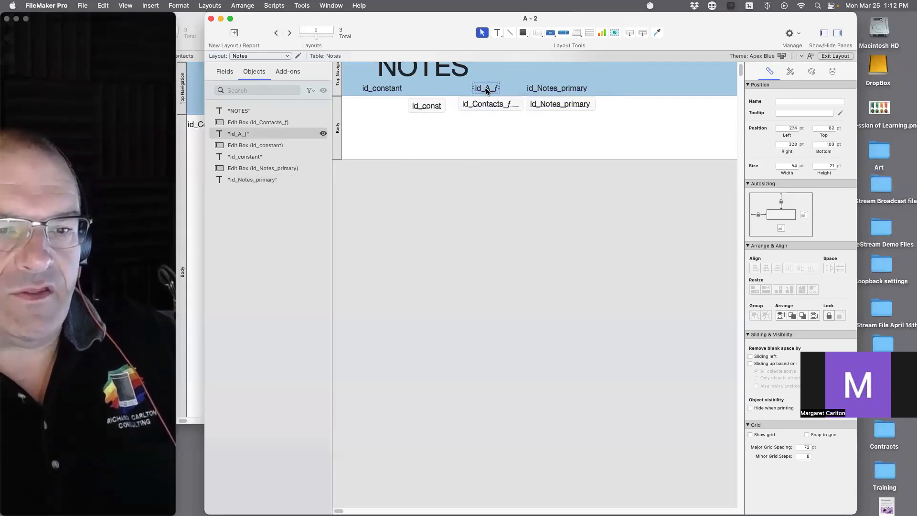
double_click(487, 89)
text(Con)
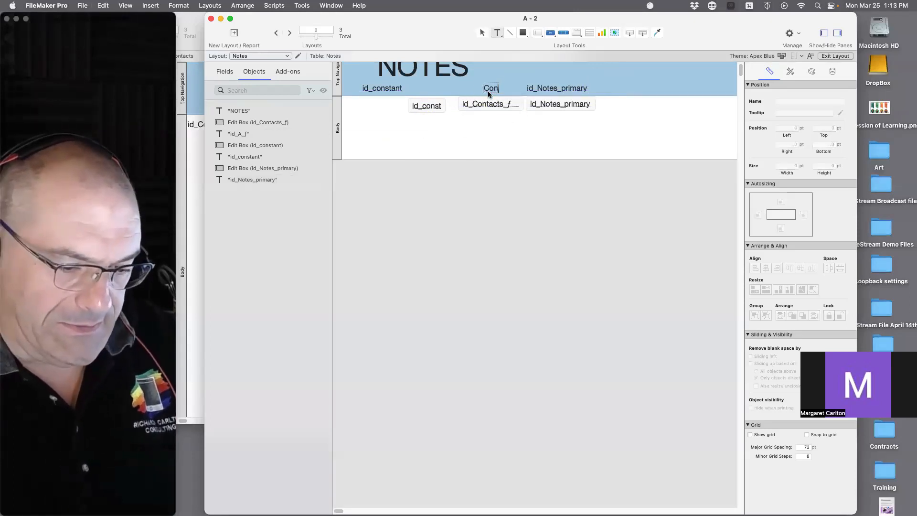
text(tacts ƒ)
click(505, 133)
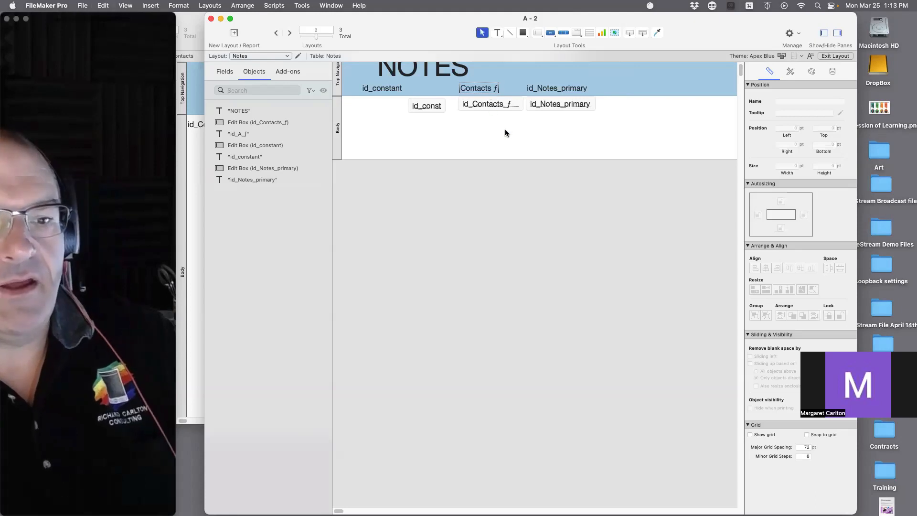
Step: Reorder the Notes row so the id_Notes_primary field and label come before the id_Contacts_ƒ field and its label
click(484, 94)
shift+click(485, 104)
drag(485, 104, 510, 78)
mouse_move(546, 106)
mouse_down()
mouse_move(469, 110)
mouse_move(548, 109)
mouse_up()
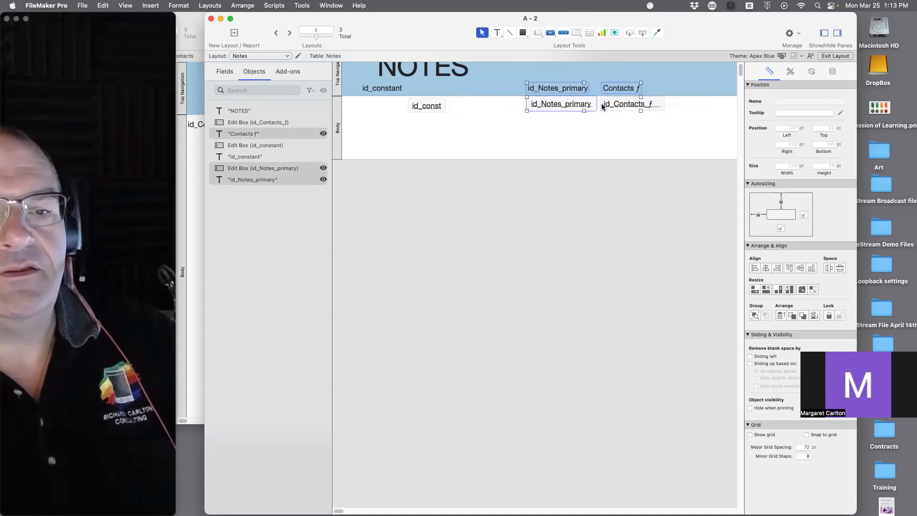
shift+click(620, 103)
drag(620, 103, 545, 102)
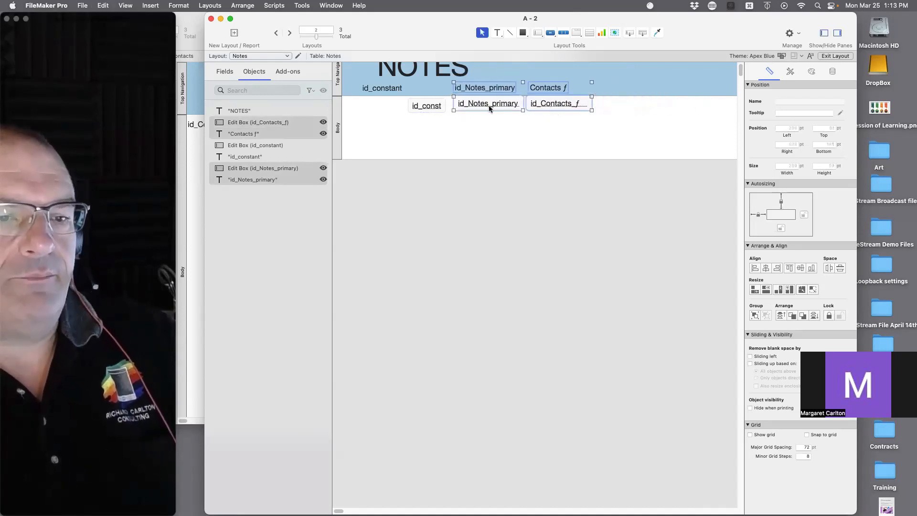
Step: Move the id_constant field and label to the end of the row, and shift the whole row to the layout's left edge
drag(421, 106, 615, 105)
shift+click(381, 93)
drag(678, 121, 424, 71)
drag(488, 106, 375, 106)
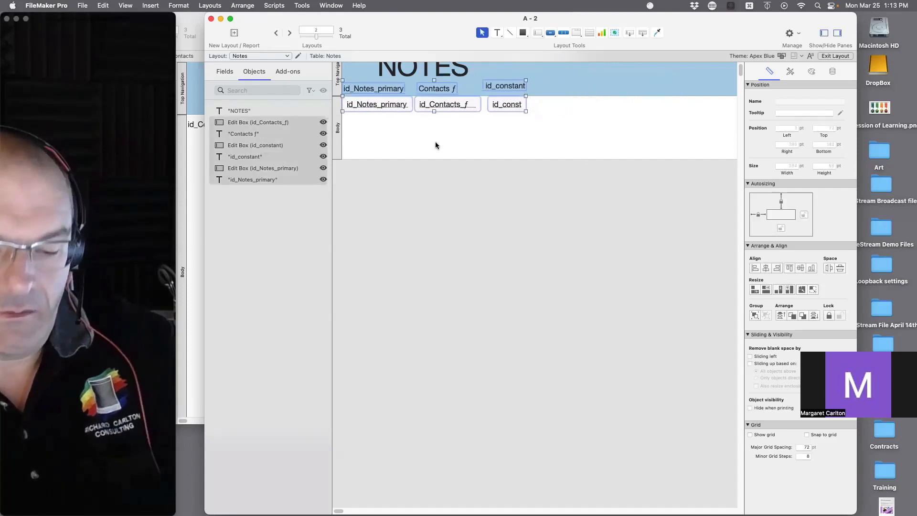
key(Down)
click(436, 143)
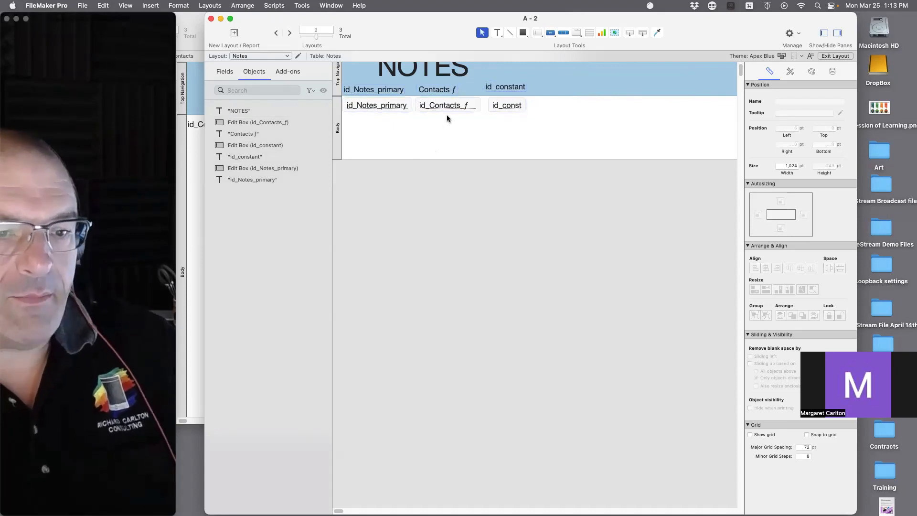
Step: Add the Note field, about 324 pt wide, with its label at the end of the row, and shorten the Body part to fit the row
drag(449, 107, 543, 87)
double_click(564, 108)
click(492, 121)
double_click(501, 122)
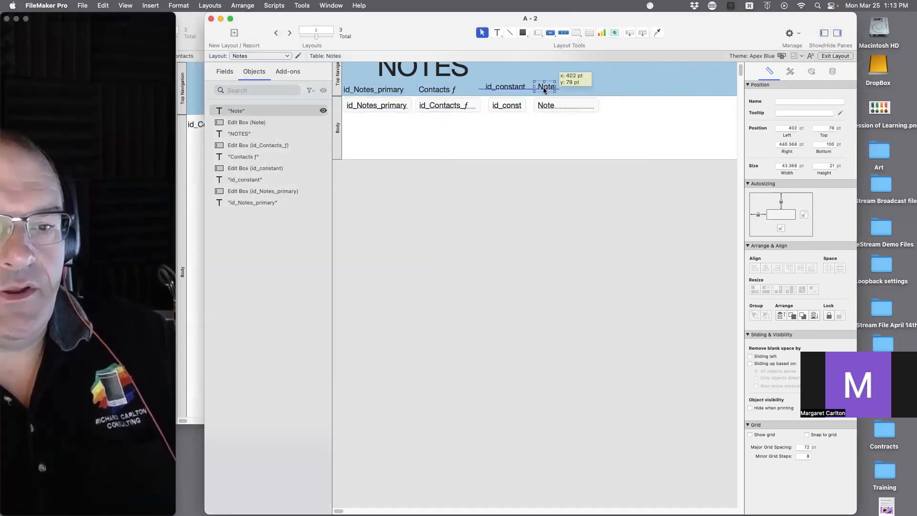
click(577, 104)
drag(597, 105, 688, 105)
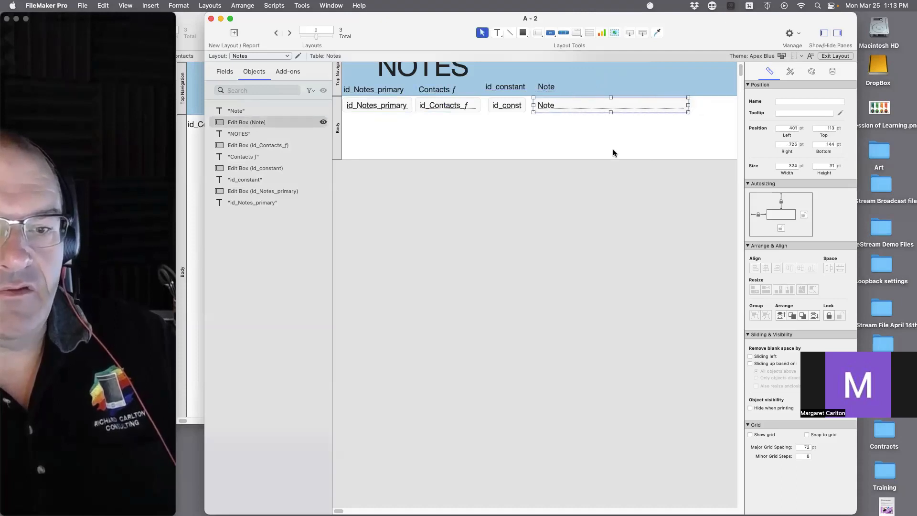
drag(613, 159, 607, 114)
Step: Show the Notes layout as a list in Browse mode and create two new records
key(super+b)
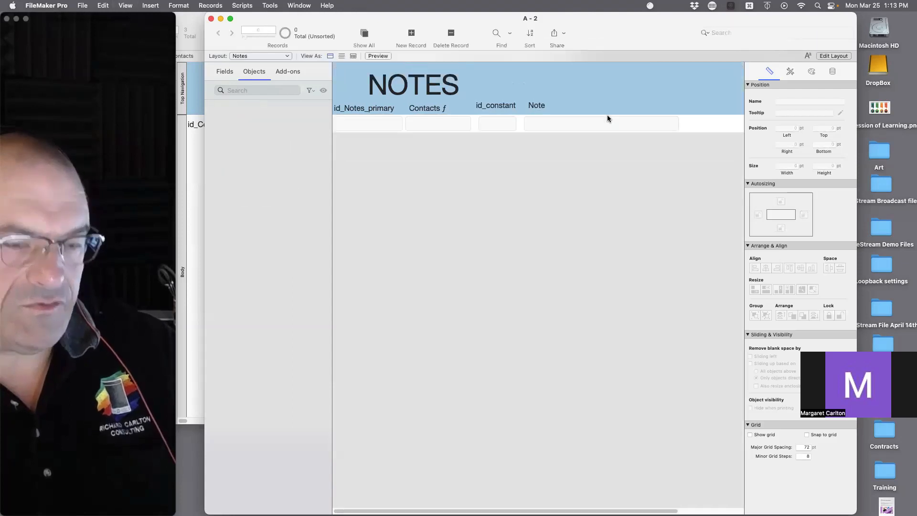
click(469, 57)
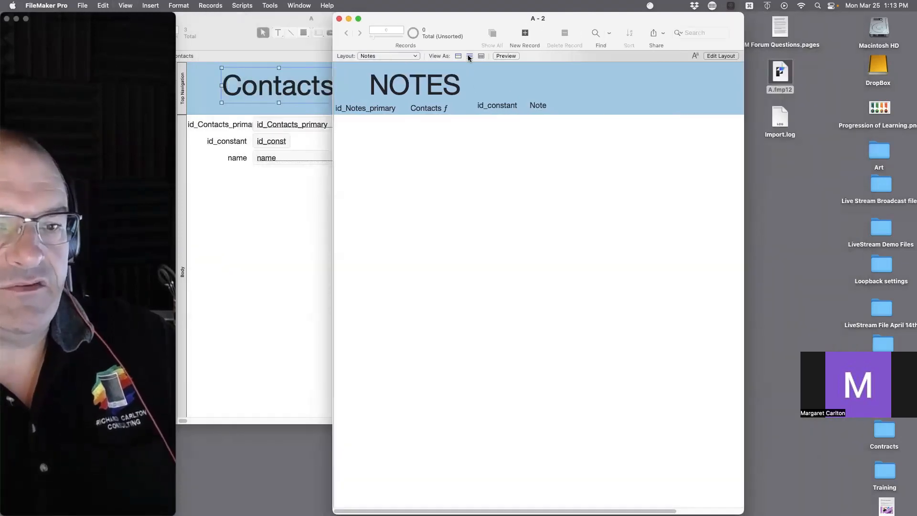
key(super+n)
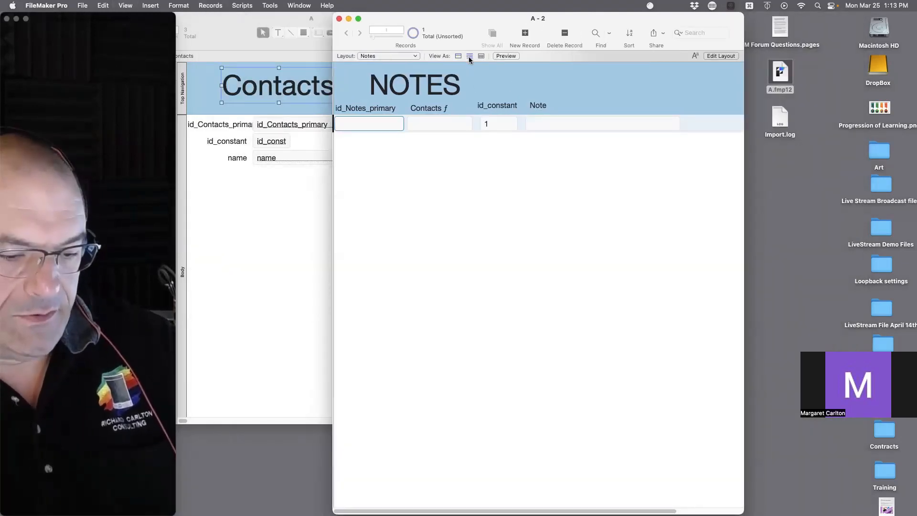
key(super+n)
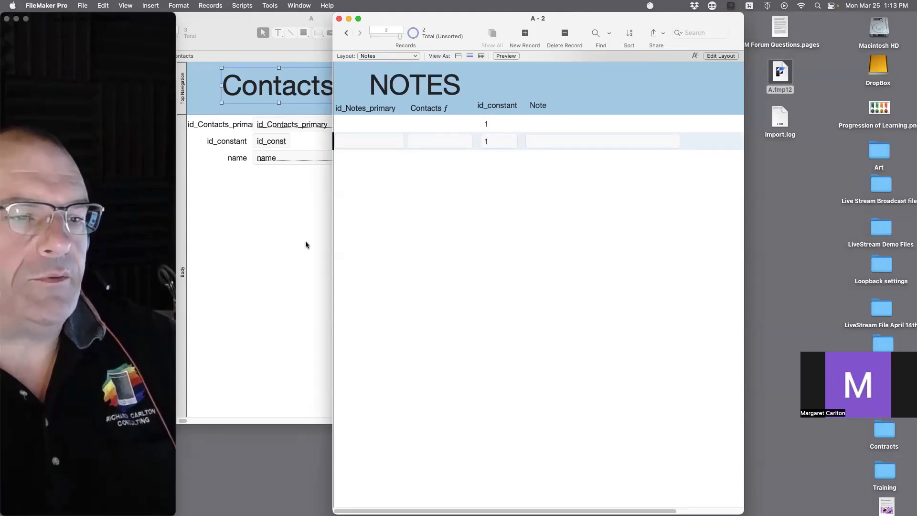
Step: Bring the Contacts layout window to the front and move it fully into view
click(305, 241)
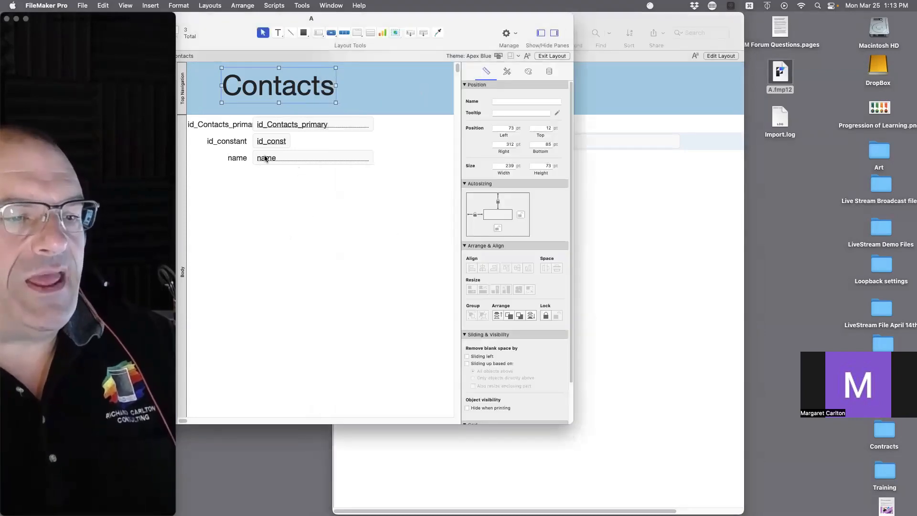
drag(240, 33, 359, 5)
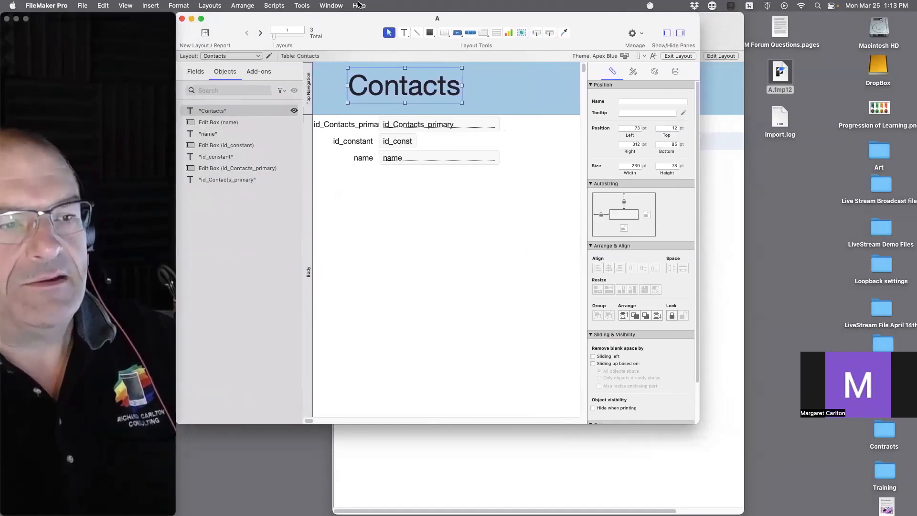
click(394, 162)
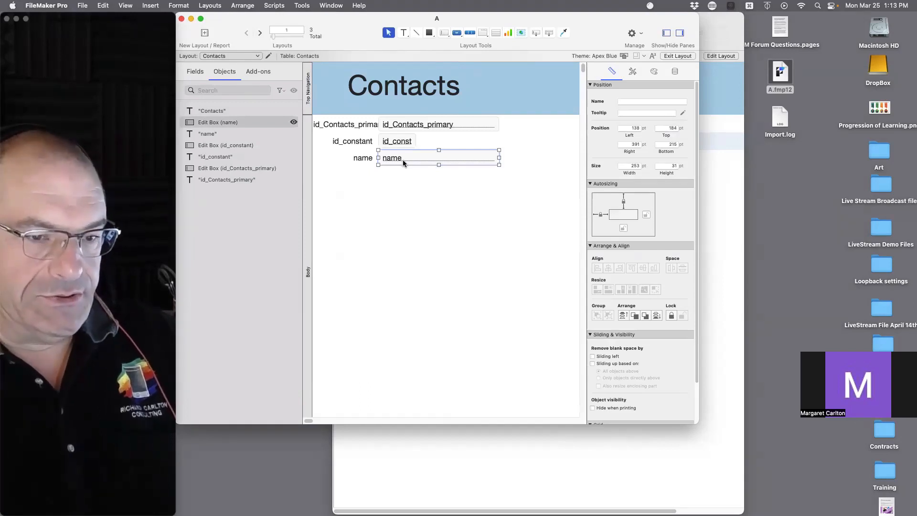
drag(402, 162, 393, 180)
key(Escape)
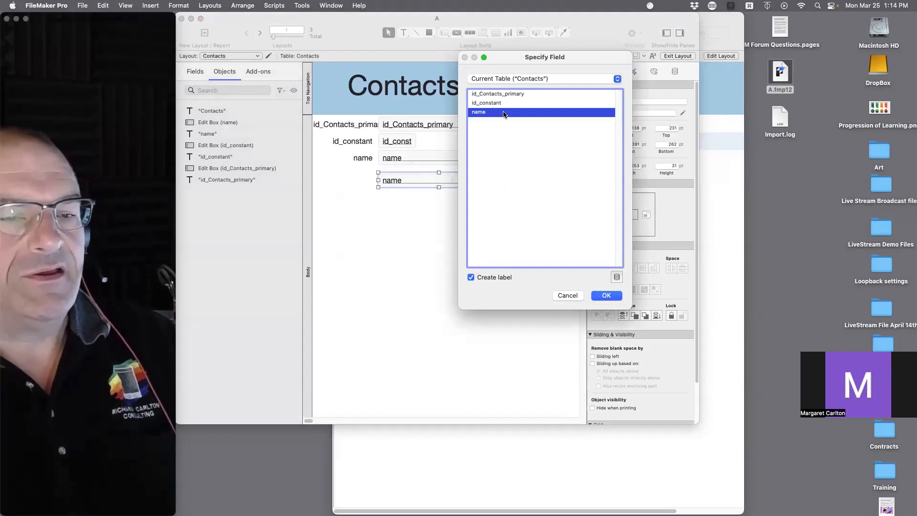
click(490, 80)
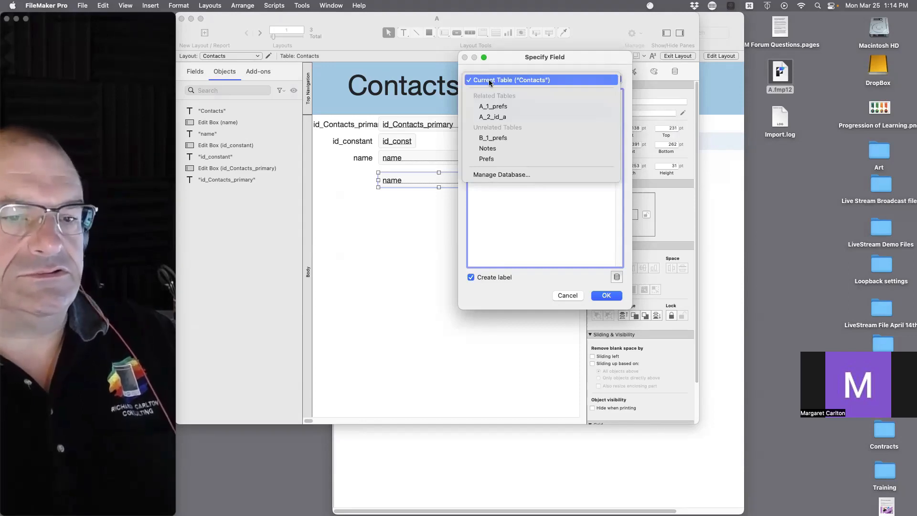
click(490, 80)
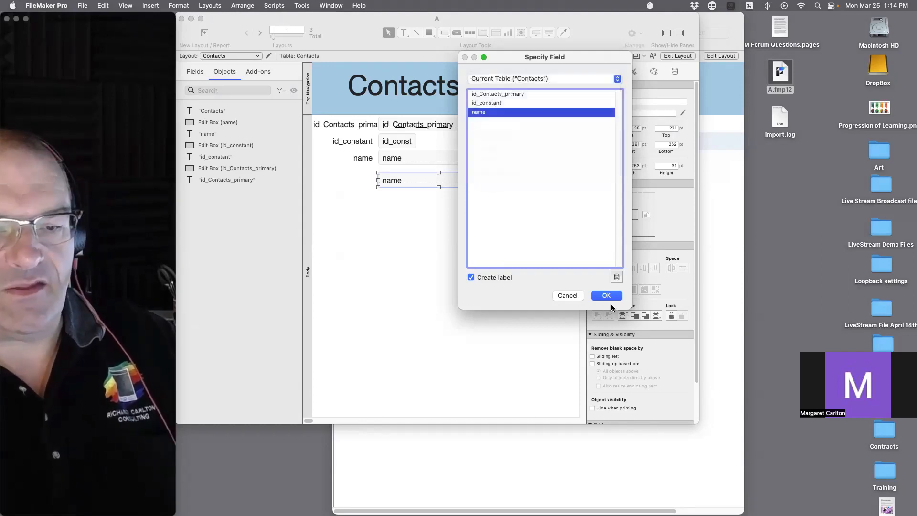
click(568, 296)
Step: In the relationships graph, rename the A_2_id_a table occurrence as Notes_id_Contacts_ƒ
key(shift+super+d)
click(517, 38)
double_click(361, 73)
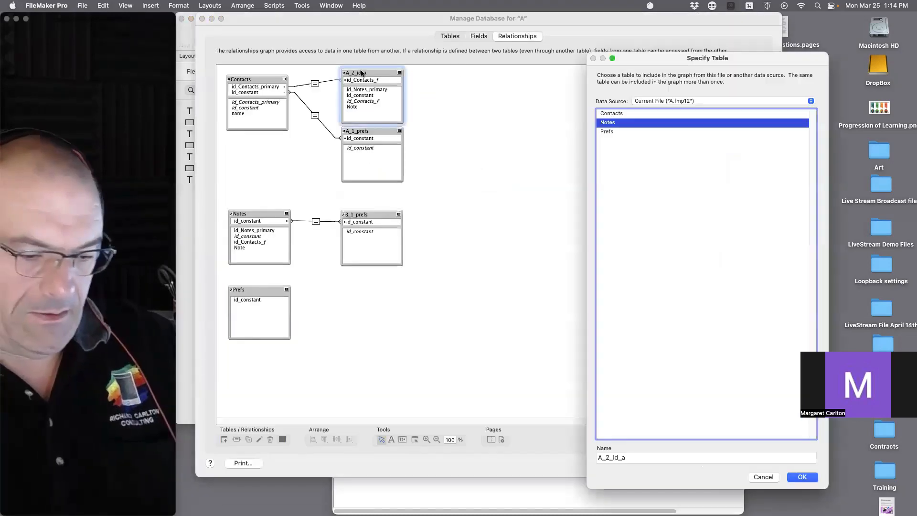
key(Tab)
text(Note)
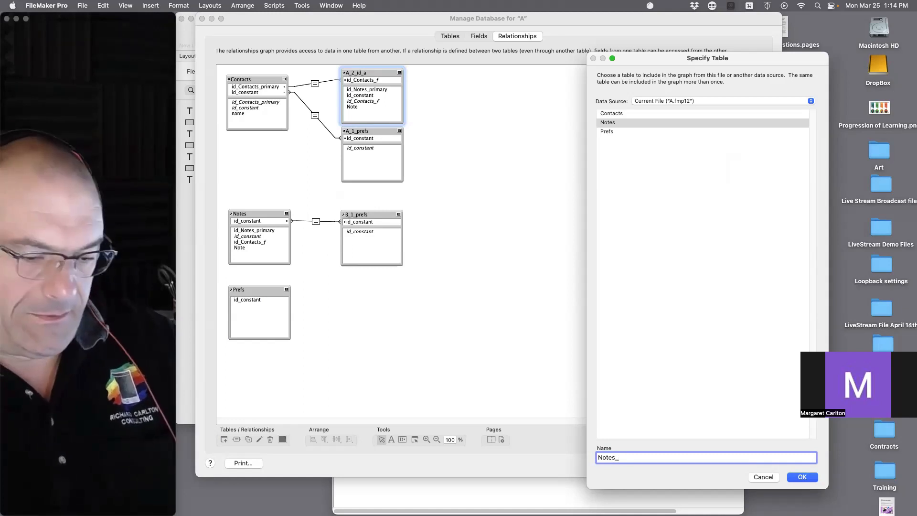
text(Contacts_f)
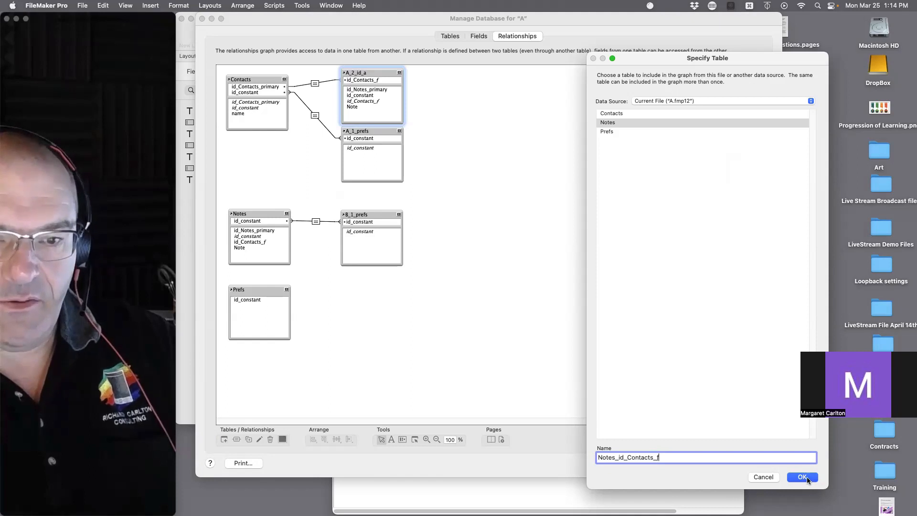
click(803, 477)
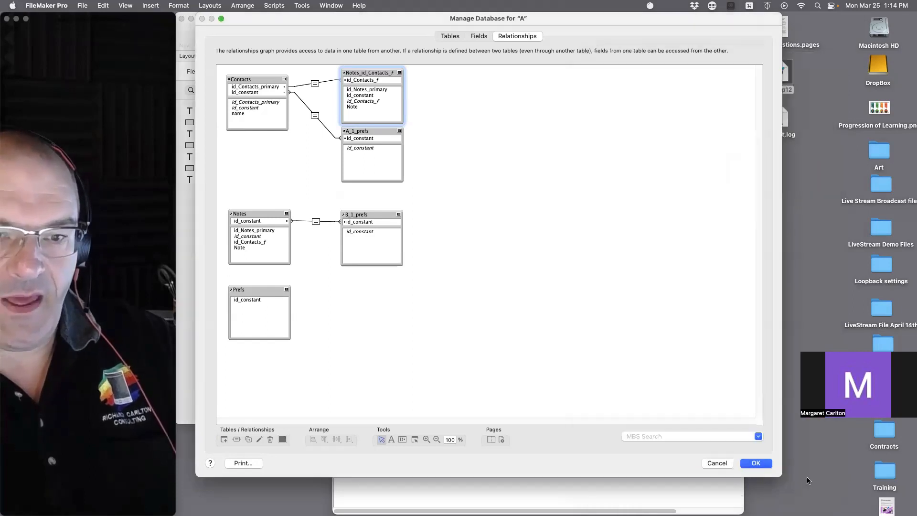
Step: Rename the A_1_prefs table occurrence linked to Contacts, entering Prefs as its name
double_click(362, 135)
double_click(620, 458)
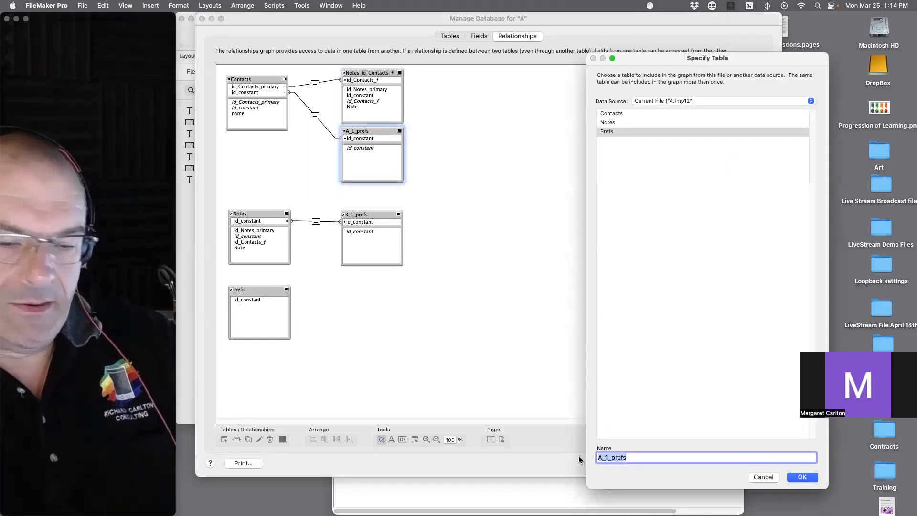
text(Prefs)
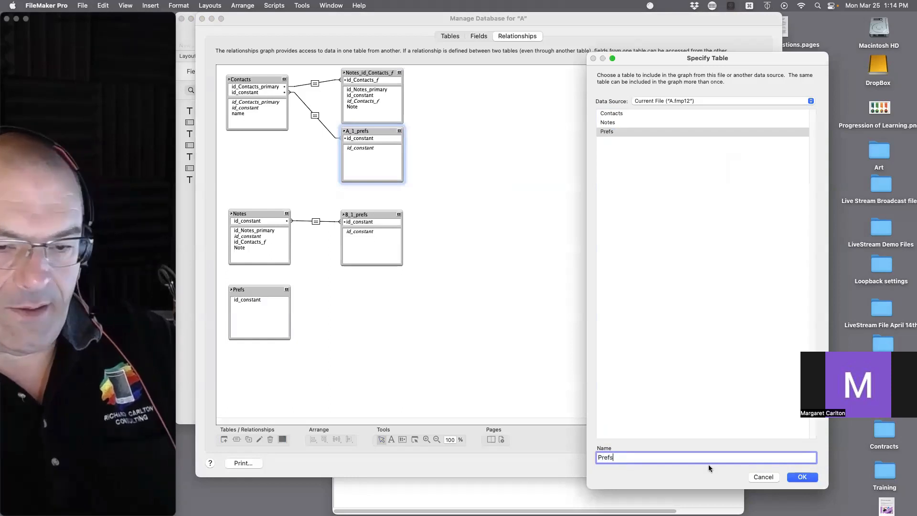
click(808, 478)
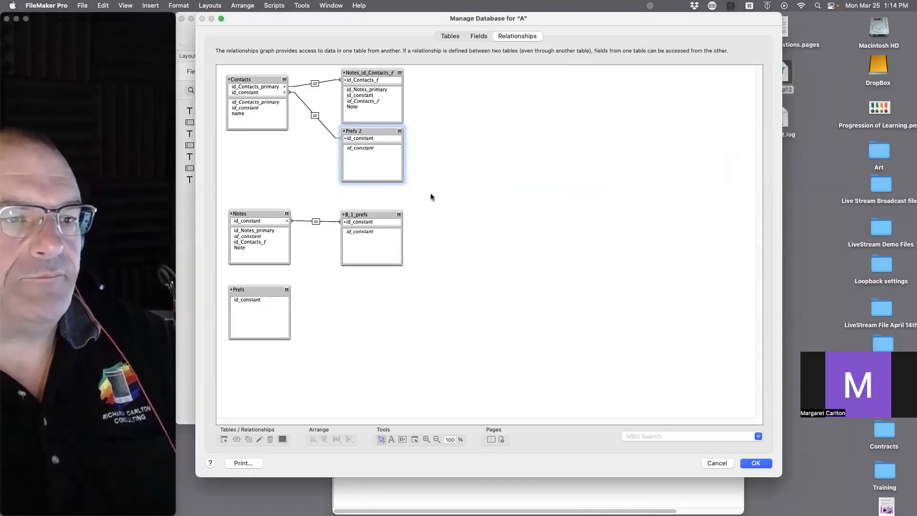
Step: Rename the B_1_prefs table occurrence linked to Notes, entering Prefs as its name
double_click(371, 224)
text(Con)
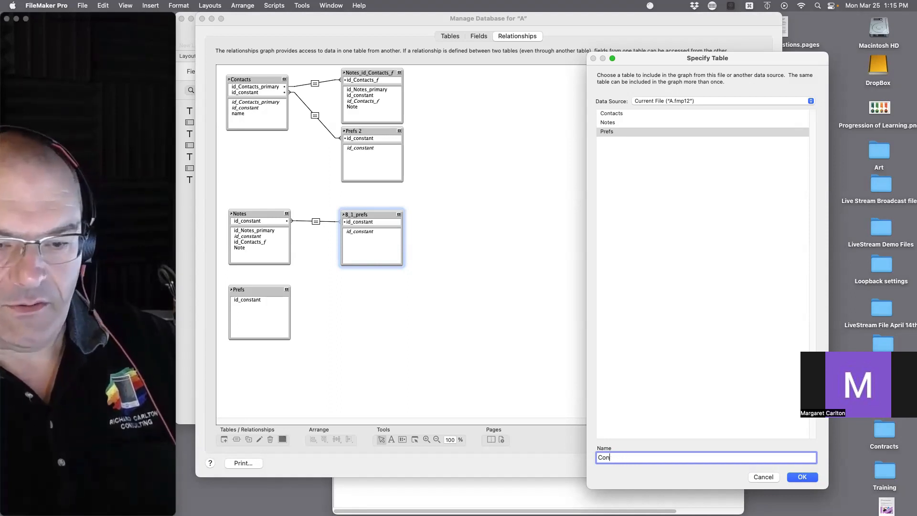
key(BackSpace)
key(BackSpace)
key(BackSpace)
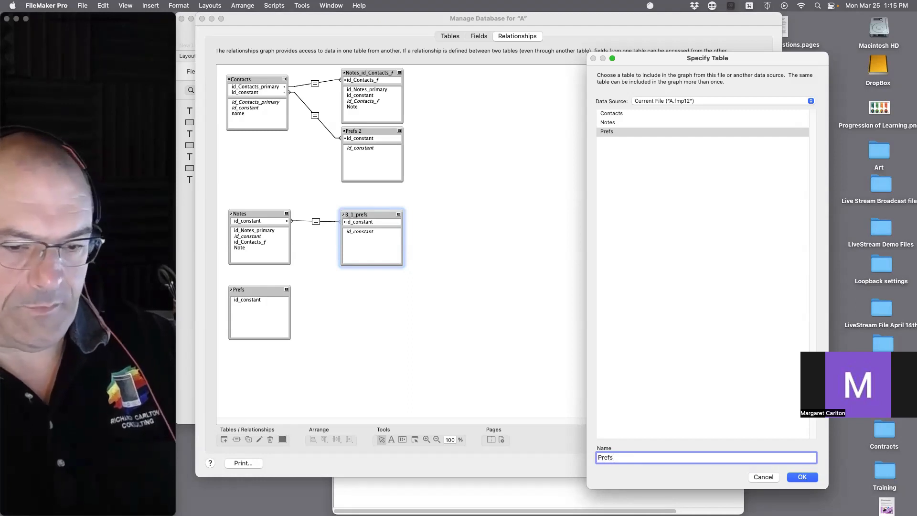
text(Prefs)
click(807, 477)
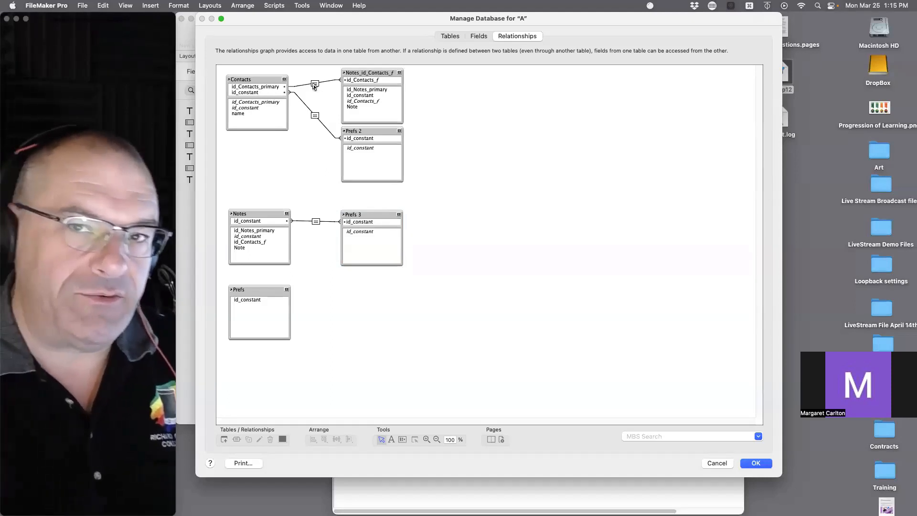
Step: Review the record-creation options of the relationship between Contacts and Notes_id_Contacts_ƒ, and save the database changes
double_click(314, 85)
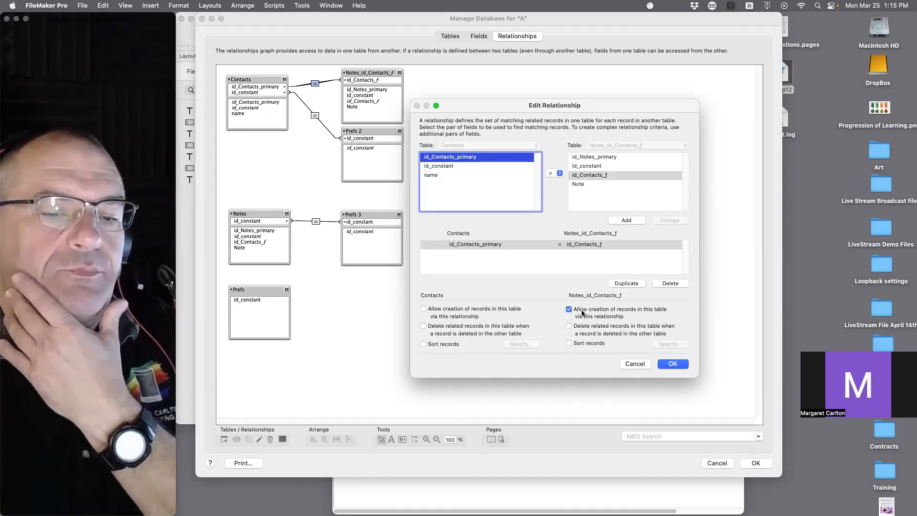
click(680, 369)
click(754, 463)
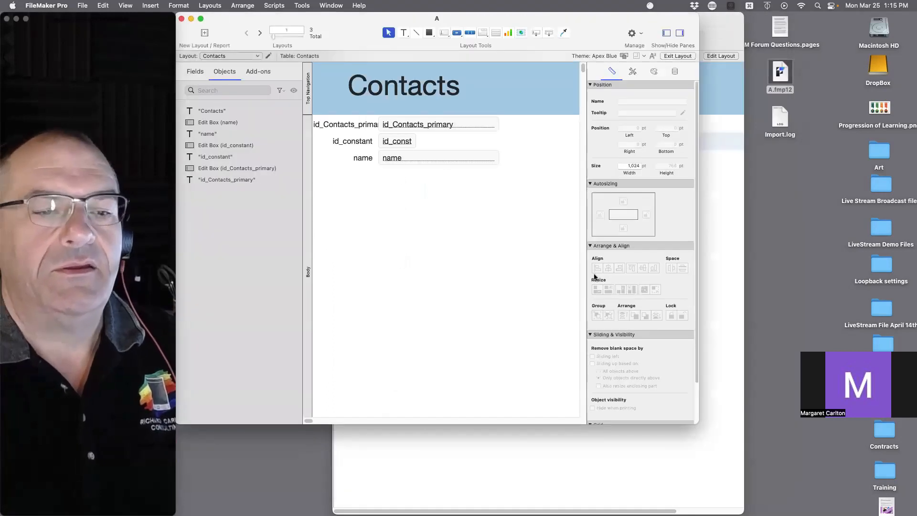
Step: Add the related Note field from Notes_id_Contacts_ƒ, with its label, below the name field on the Contacts layout
drag(402, 161, 399, 186)
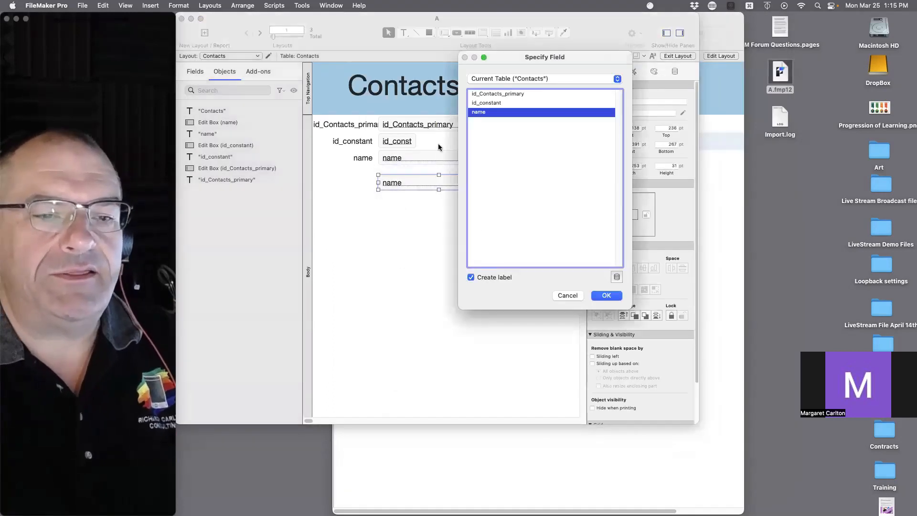
click(505, 77)
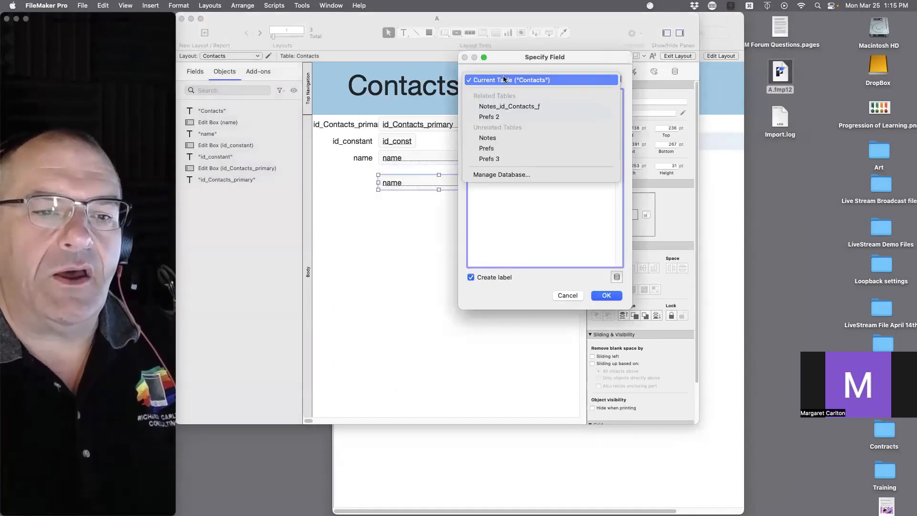
click(505, 107)
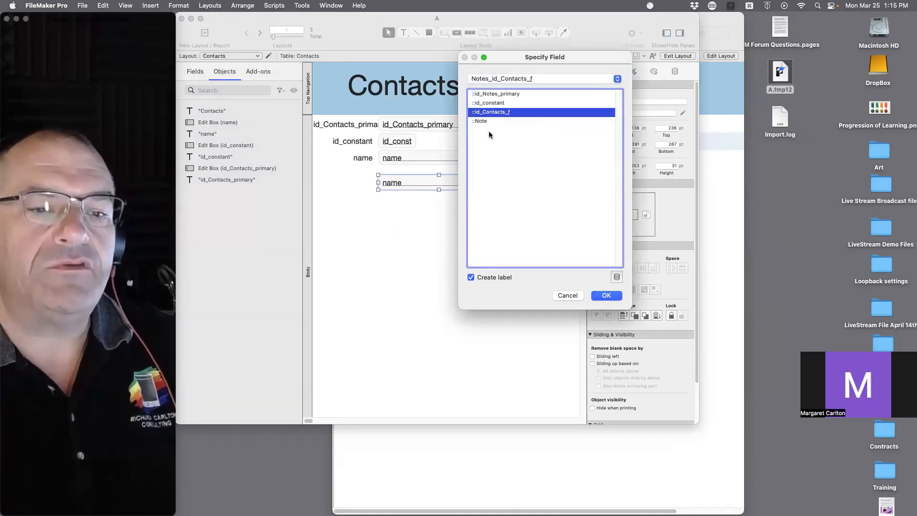
click(485, 123)
double_click(485, 124)
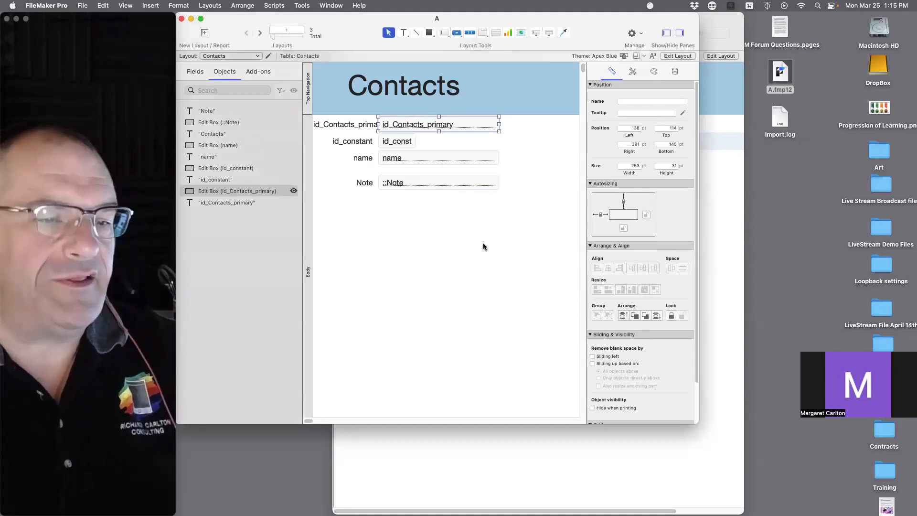
Step: Show the Contacts layout in Browse mode and place the Contacts and Notes windows side by side
key(super+b)
click(399, 156)
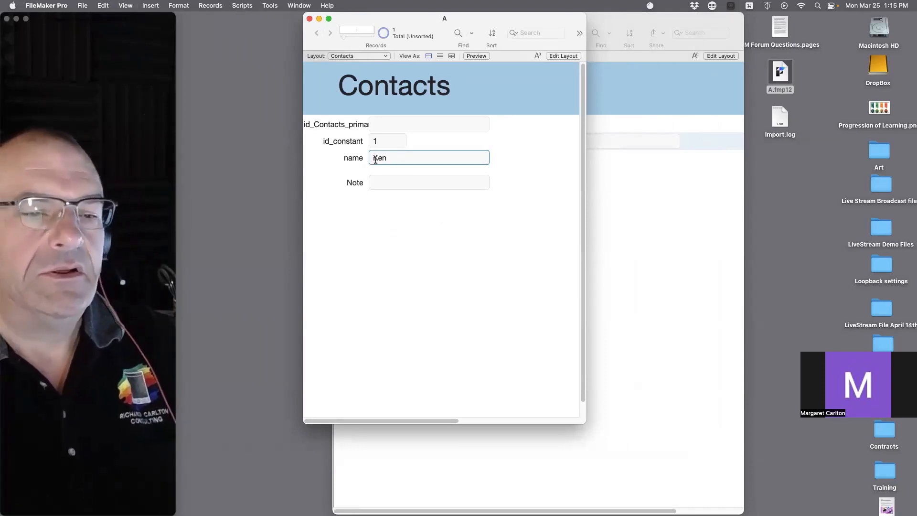
click(653, 178)
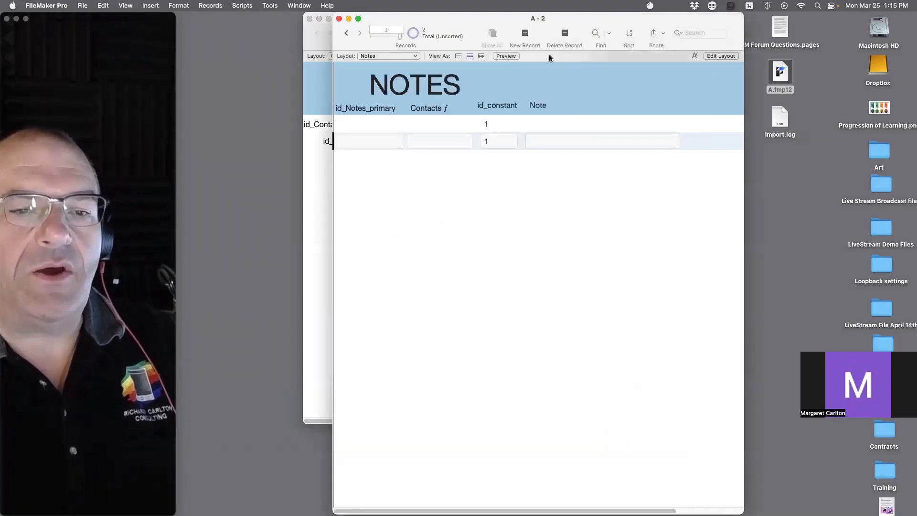
drag(468, 28, 596, 15)
drag(416, 20, 288, 13)
drag(612, 19, 624, 20)
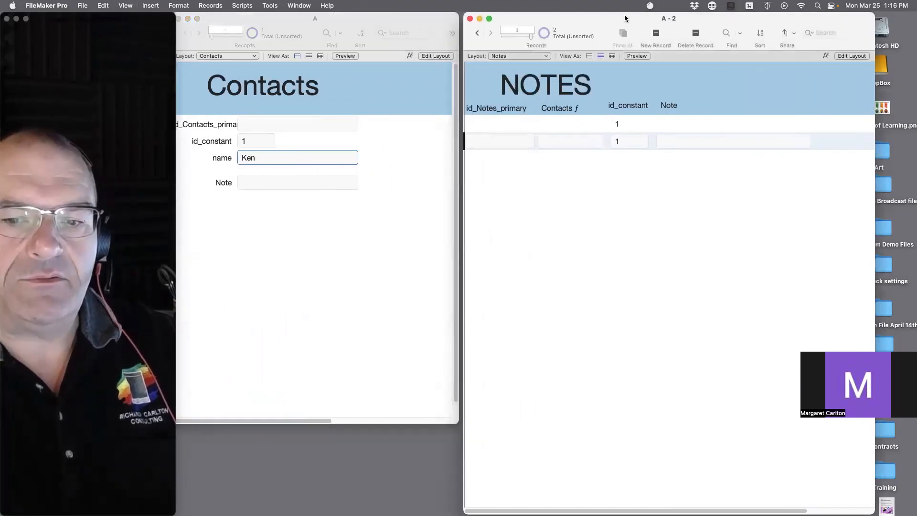
Step: Try to enter "Wants a Hot Air Balloon" in the related Note field of the Contacts record, and clear the text
click(256, 182)
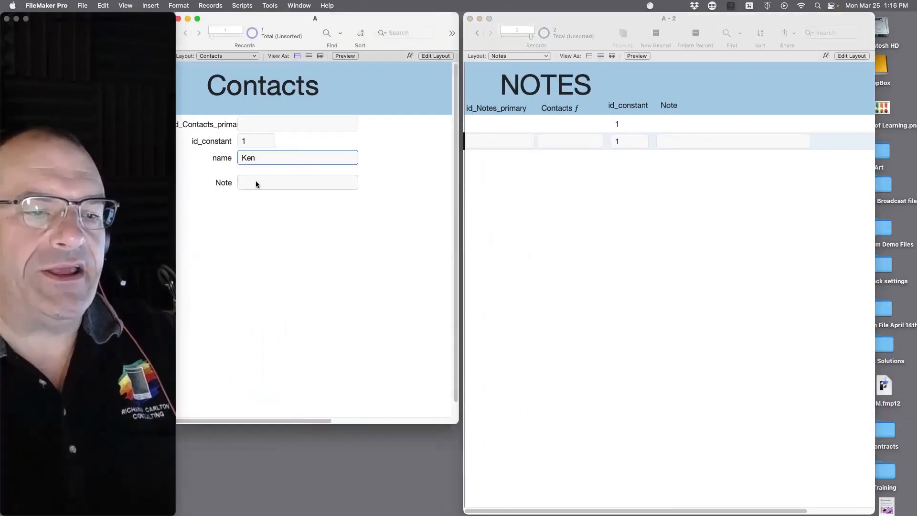
click(256, 183)
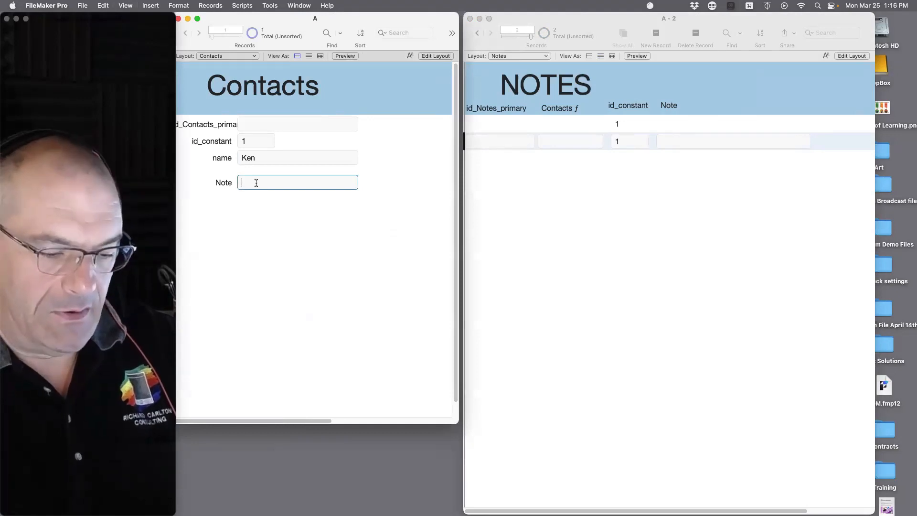
text(Wants a Hot Air Balloon)
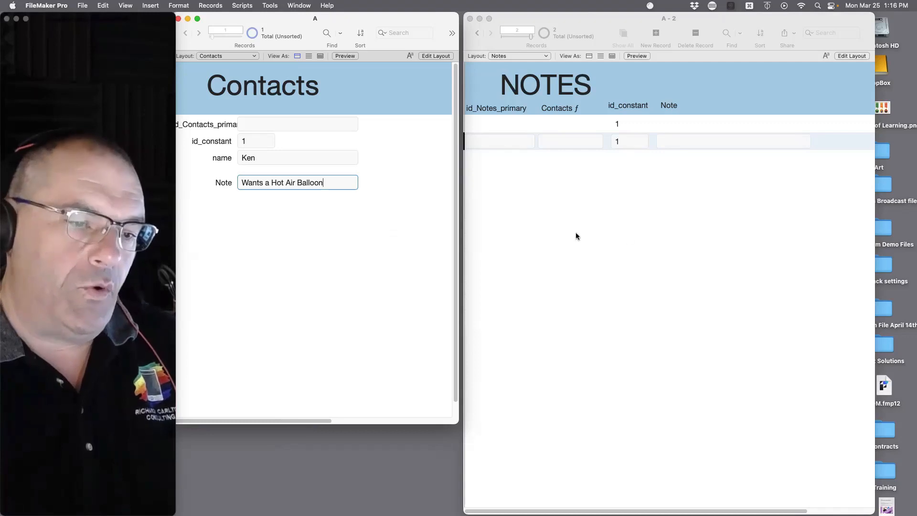
key(super+a)
key(BackSpace)
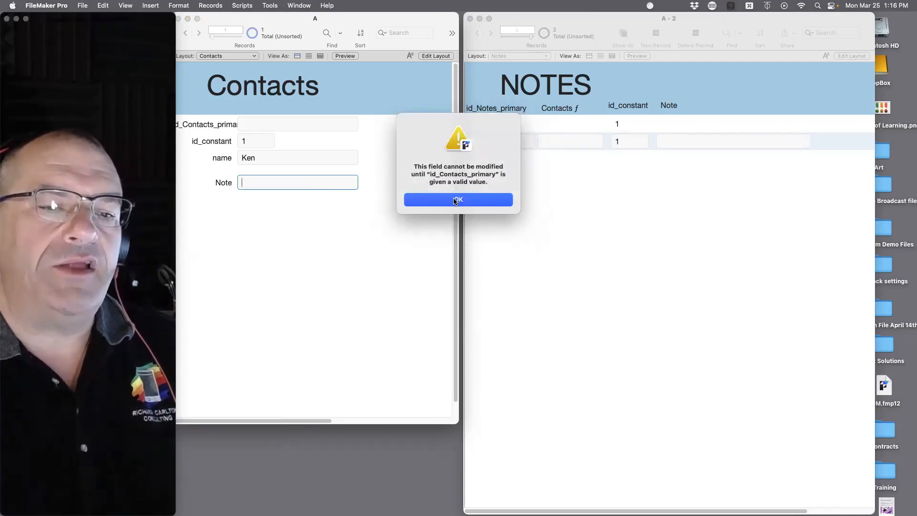
click(454, 201)
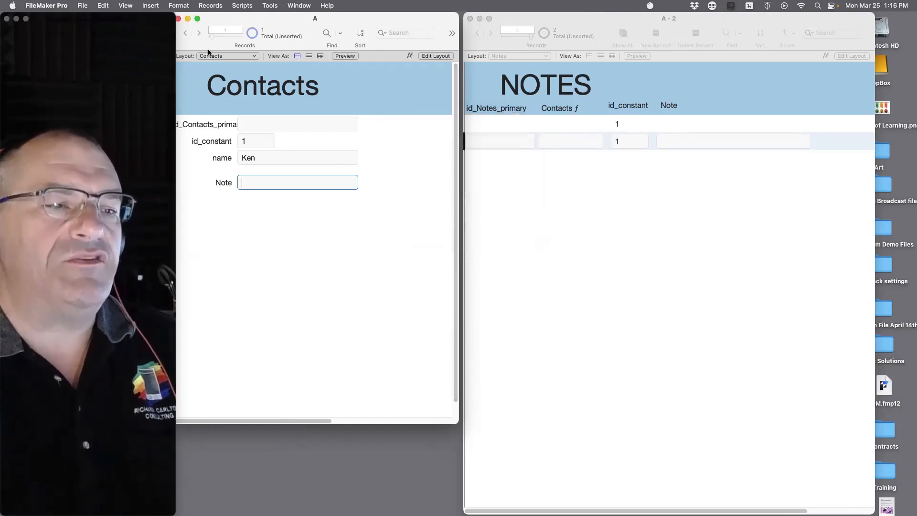
Step: Move the webcam window off the Contacts window and delete the existing Contacts record
drag(153, 20, 145, 5)
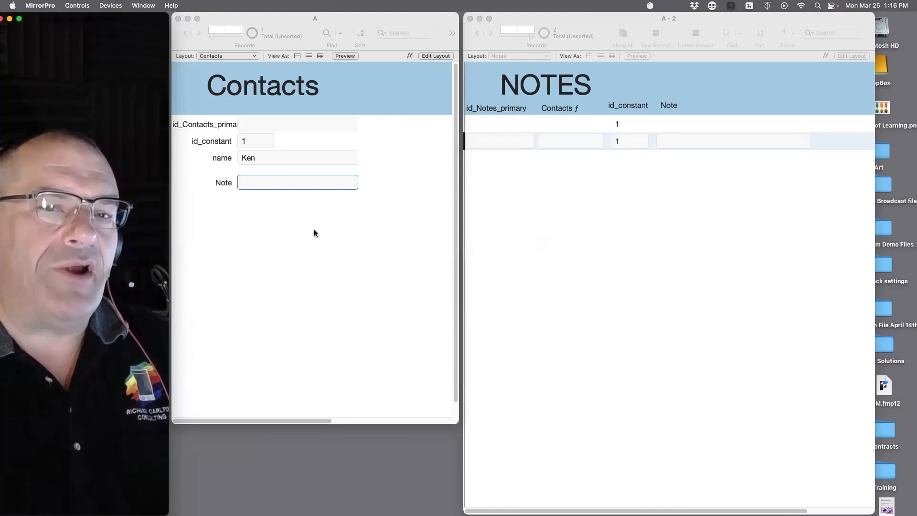
click(355, 244)
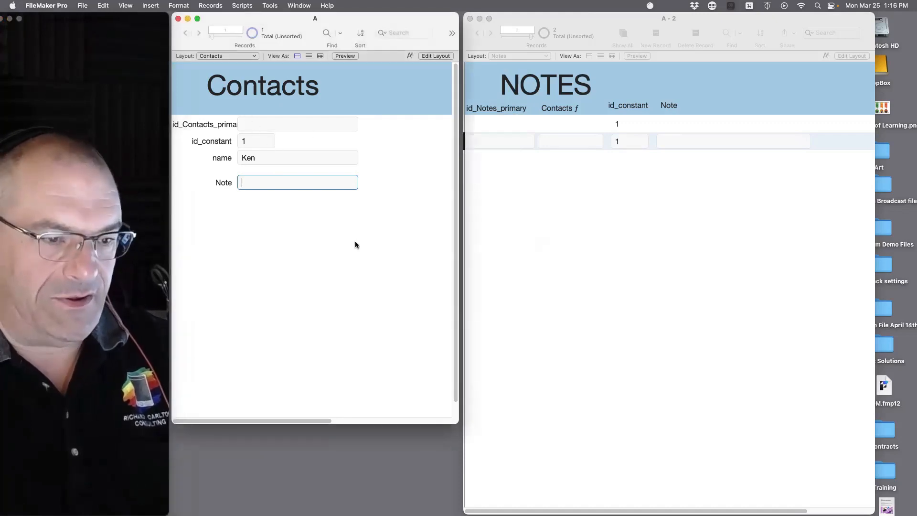
key(super+e)
key(Return)
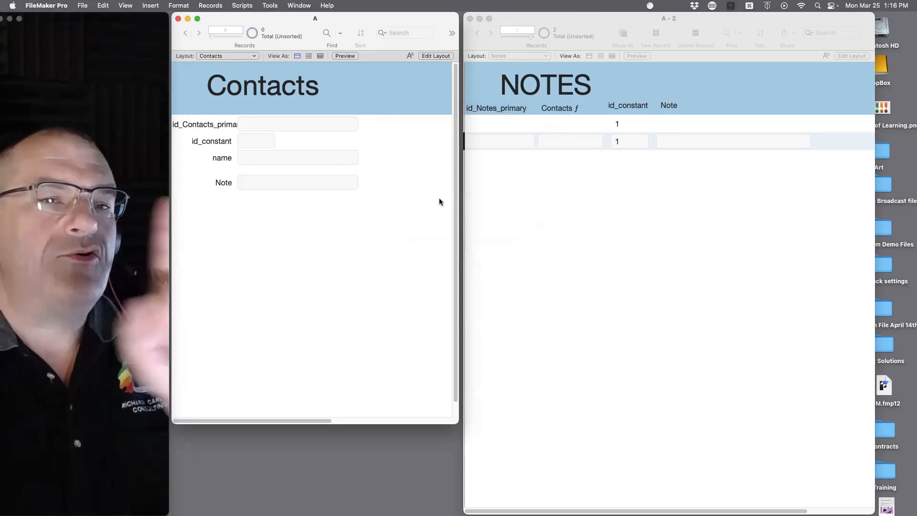
Step: Create a new Contacts record and fill in the contact's first name in the name field
key(super+n)
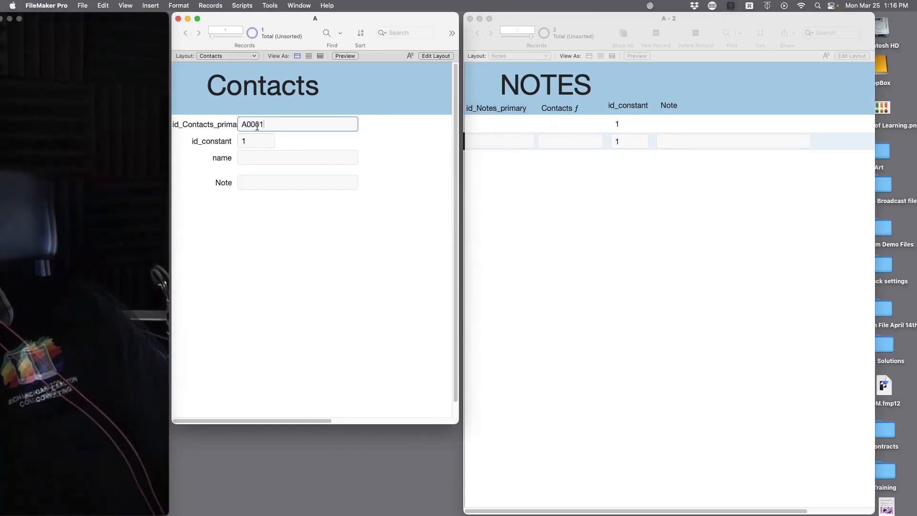
click(263, 163)
text(Ken)
key(Tab)
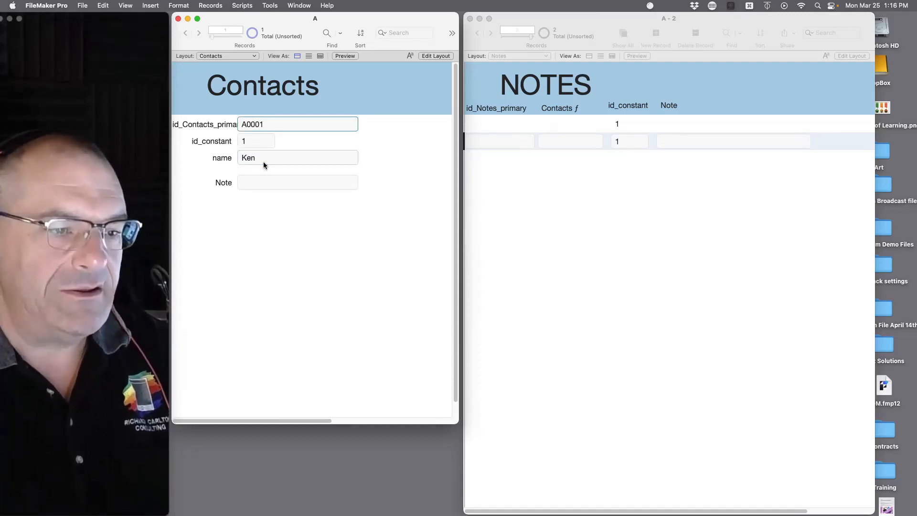
Step: Enter "Like hot Air Balloons" in the related Note field of the Contacts record, commit it and switch to the Notes list
click(262, 184)
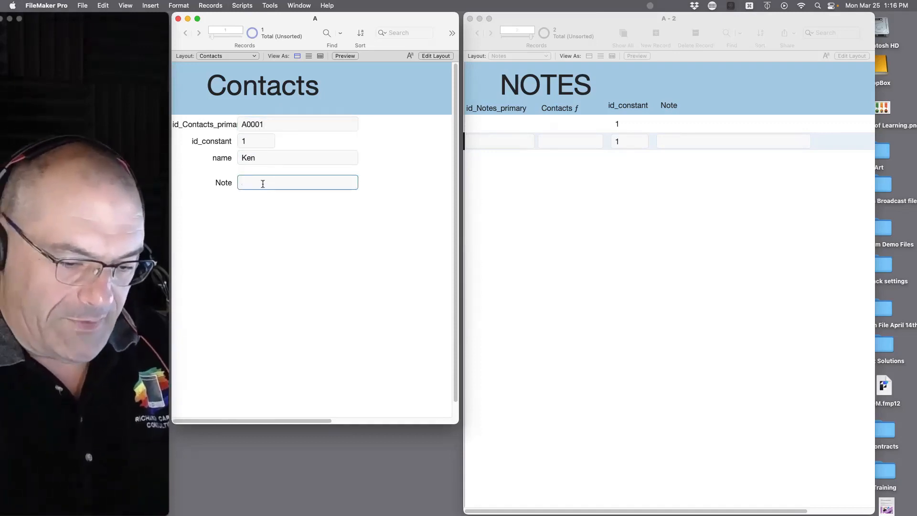
text(Like hot Air B)
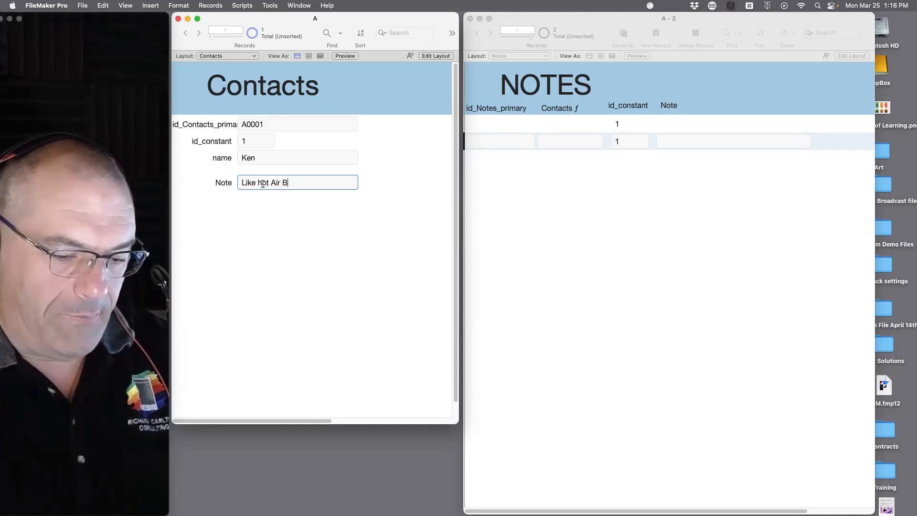
text(all)
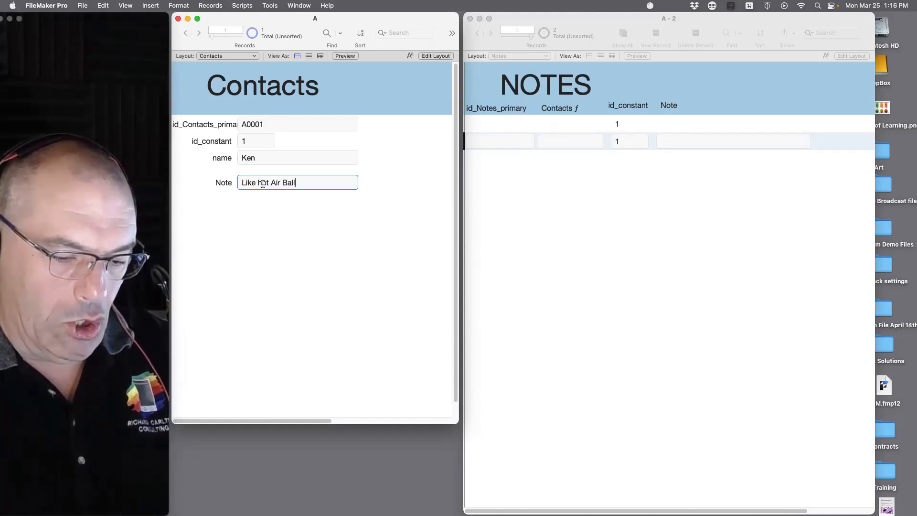
text(oons)
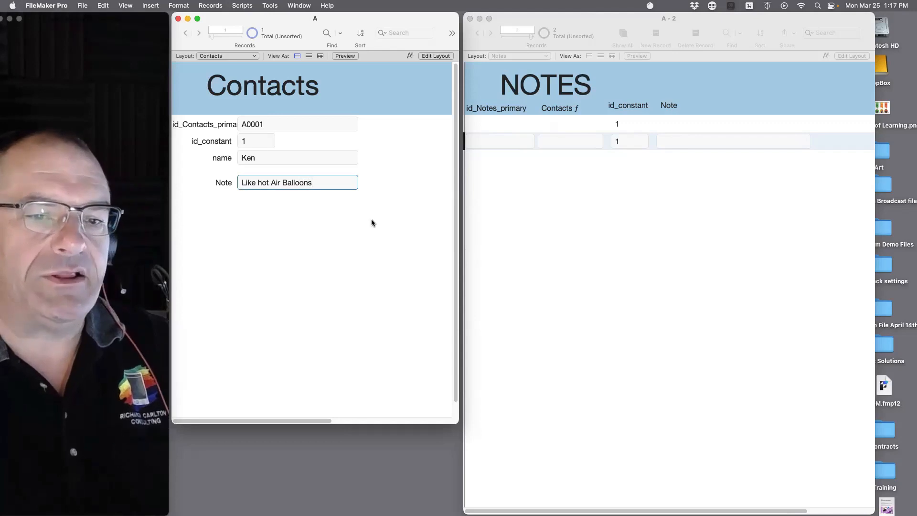
click(373, 223)
click(623, 239)
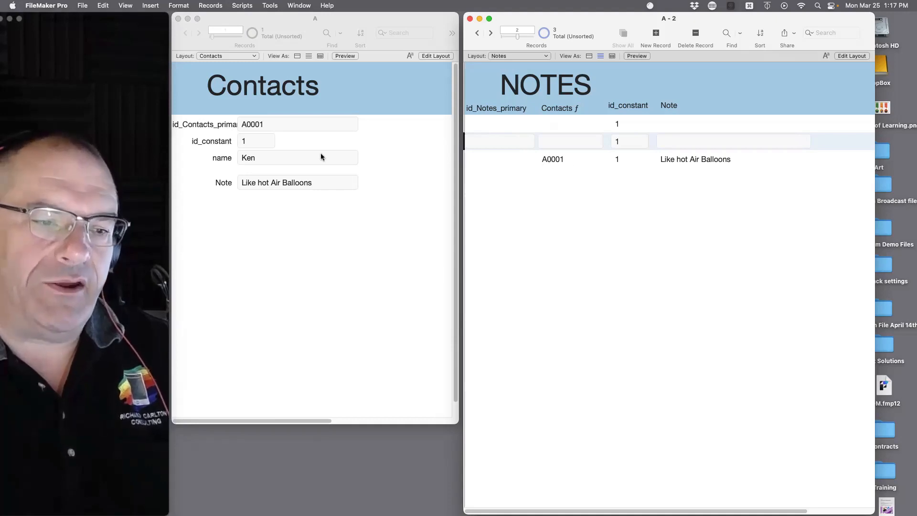
Step: Compare the contact's primary ID with the related note's Contacts ƒ value, and examine the link to Notes_id_Contacts_ƒ in the relationships graph
click(276, 125)
drag(269, 127, 239, 126)
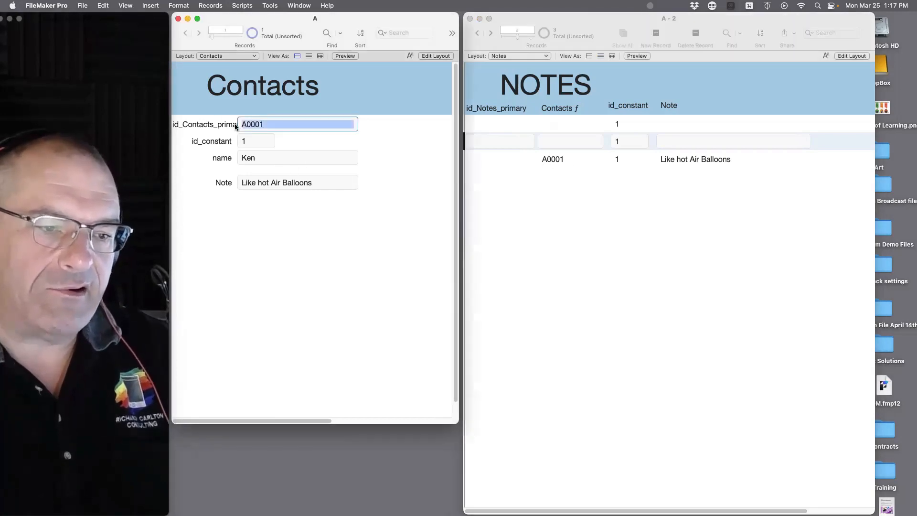
double_click(547, 157)
key(super+shift+d)
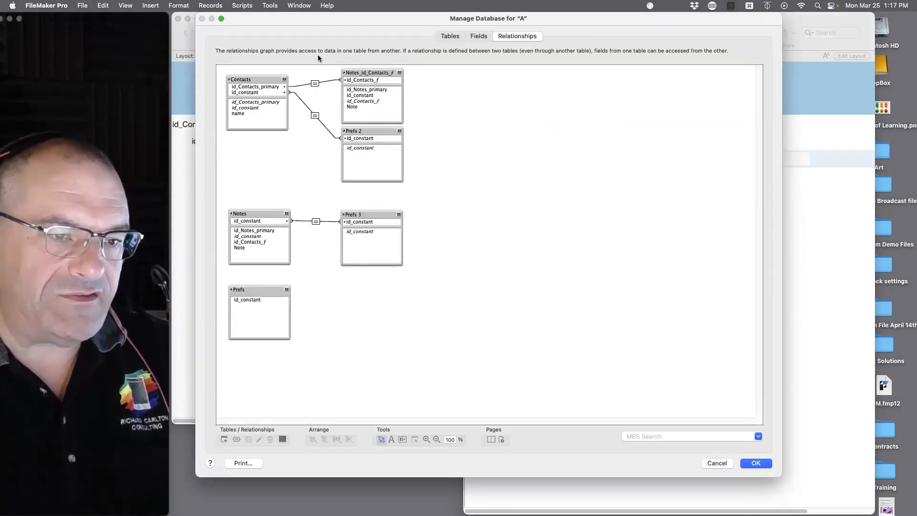
drag(341, 23, 441, 209)
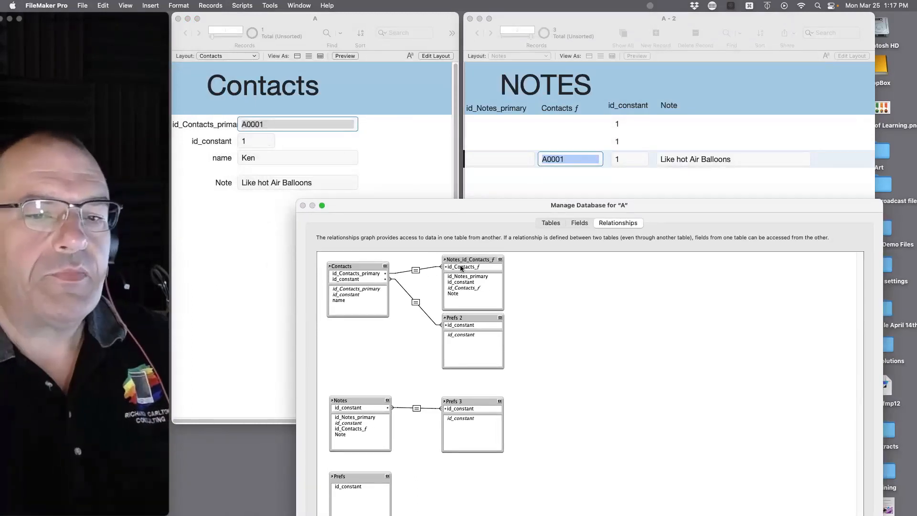
drag(448, 209, 400, 55)
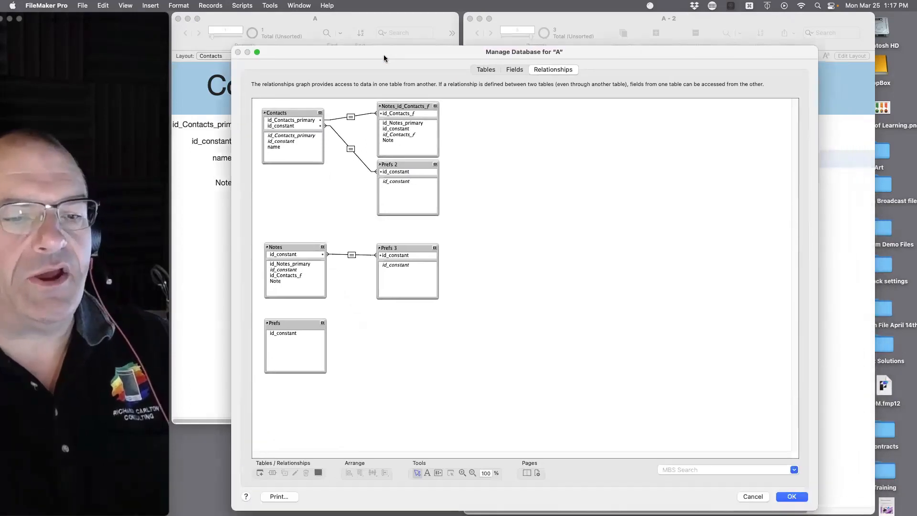
click(789, 497)
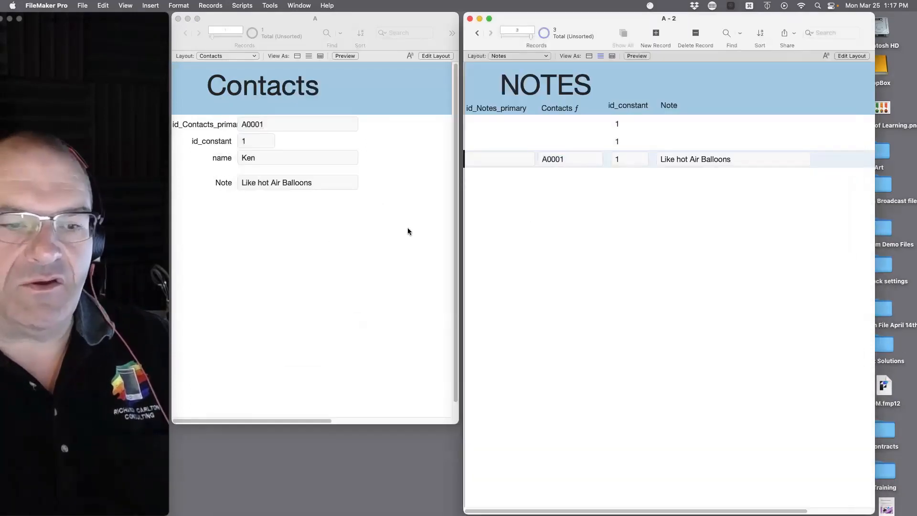
Step: Insert "Reddd" before "Balloons" in the Contacts record's related Note field and commit the change
click(315, 183)
click(318, 182)
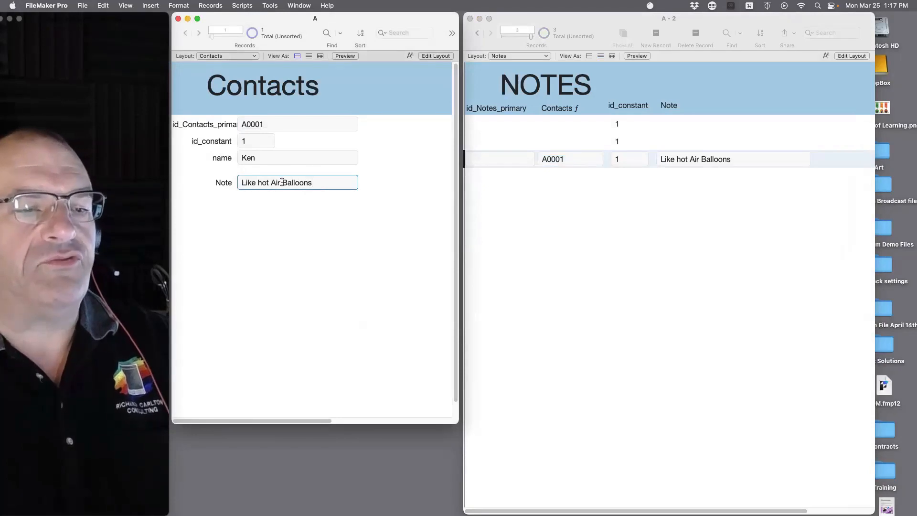
text(Redd)
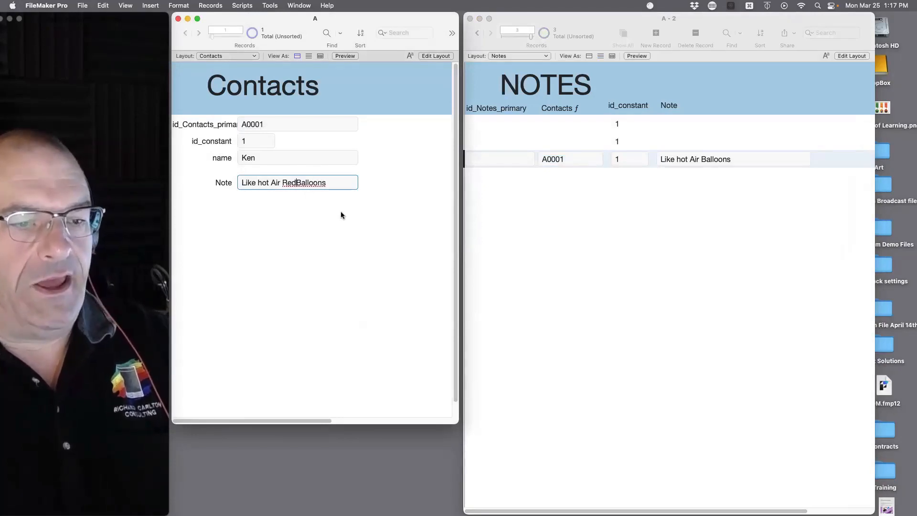
text(d)
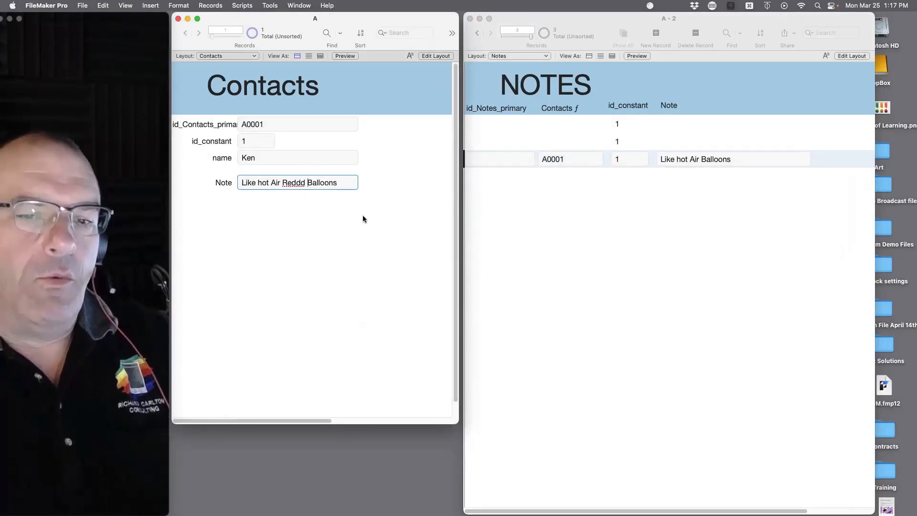
click(363, 219)
Step: Correct the misspelled note in the Notes list to read "Like hot Air Red Balloons" and commit it
click(709, 160)
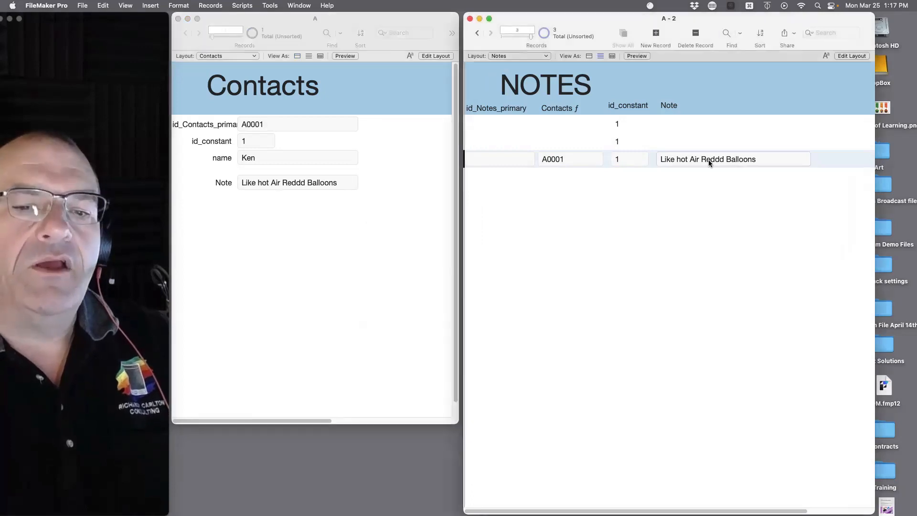
click(710, 160)
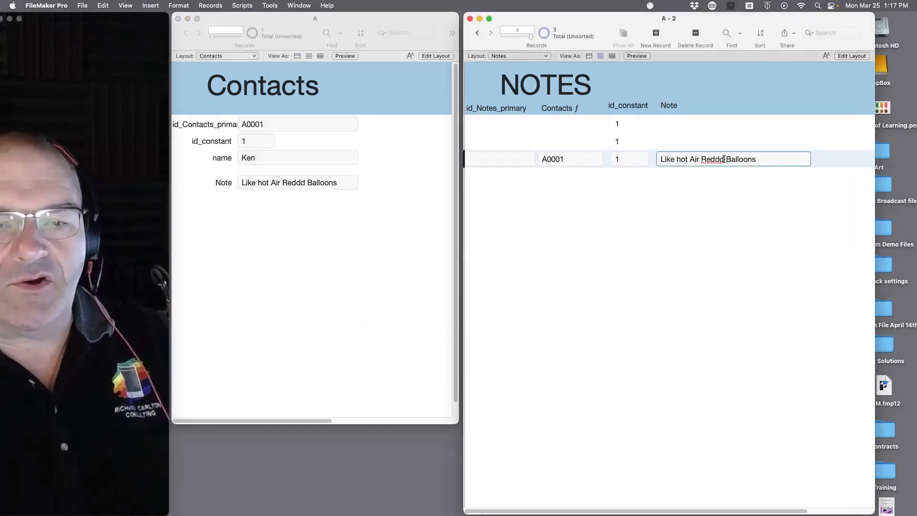
key(BackSpace)
key(BackSpace)
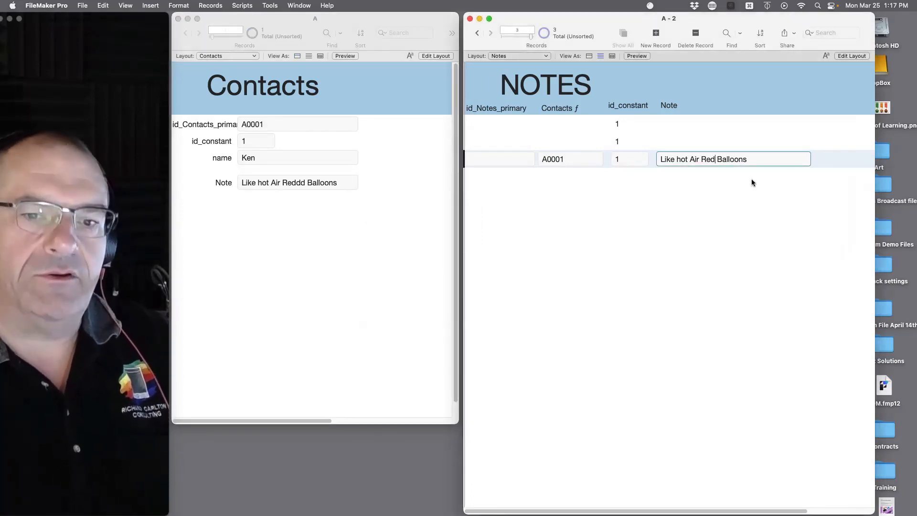
click(726, 210)
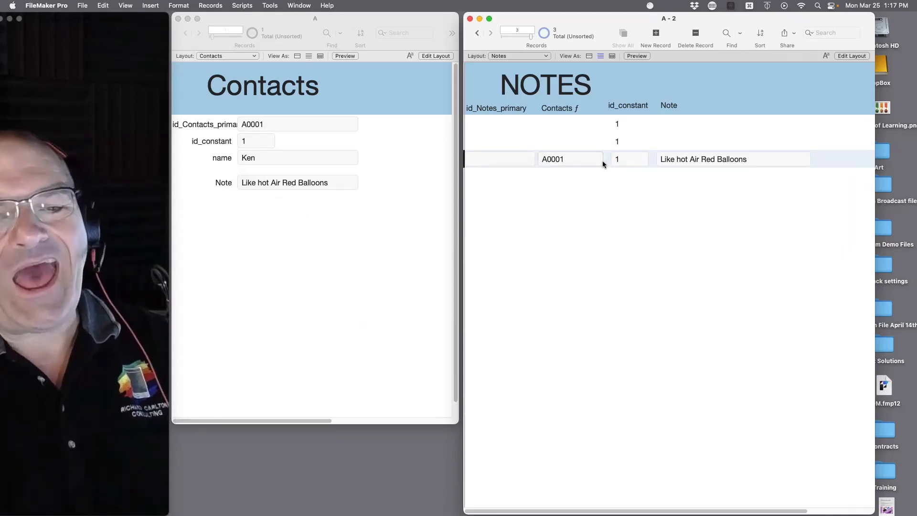
Step: Duplicate the "Like hot Air Red Balloons" record in the Notes list and change the copy's note to "Pink Balloons"
key(super+d)
key(super+e)
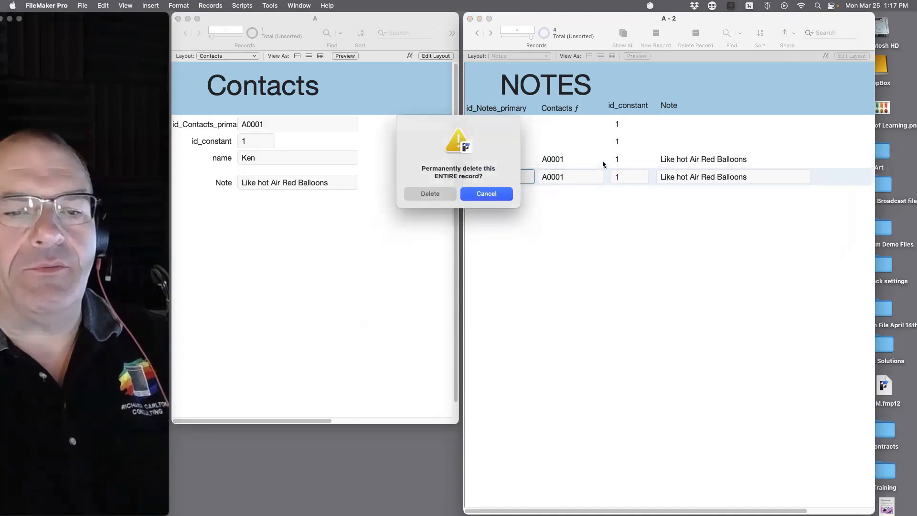
click(486, 193)
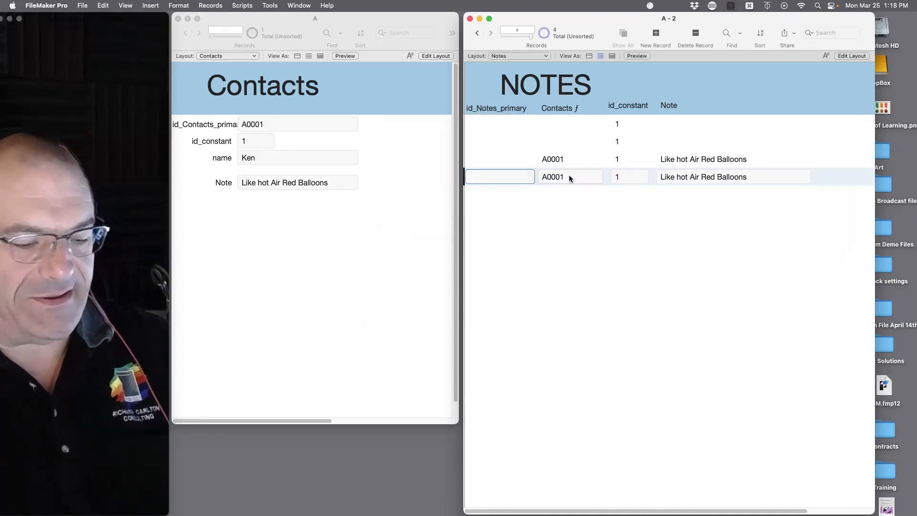
click(692, 176)
key(super+a)
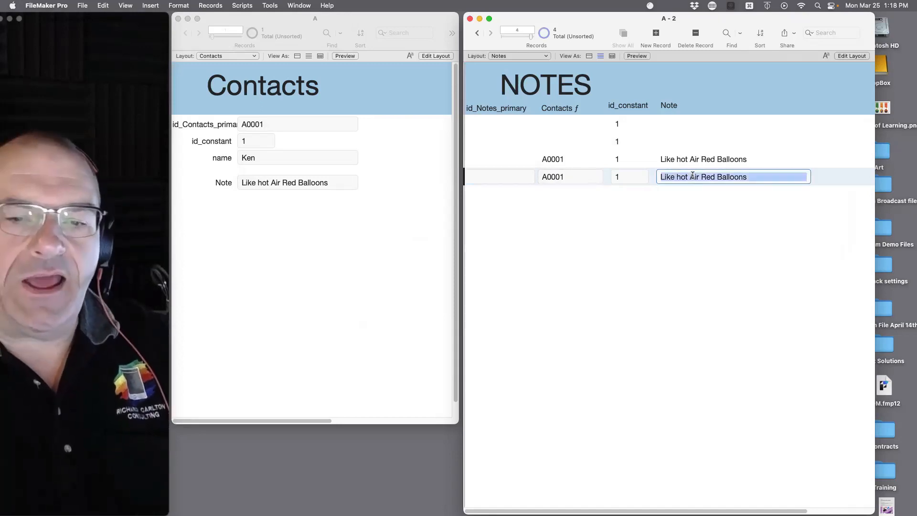
text(Pink B)
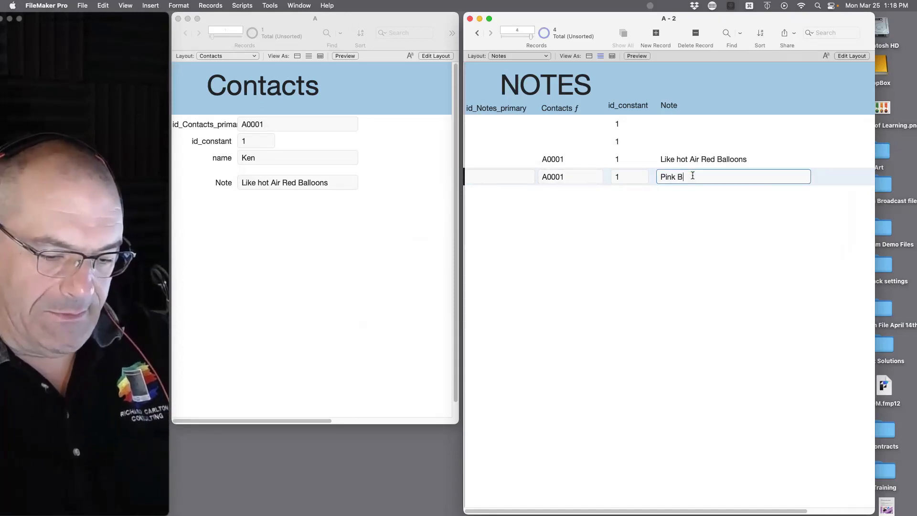
text(alloons)
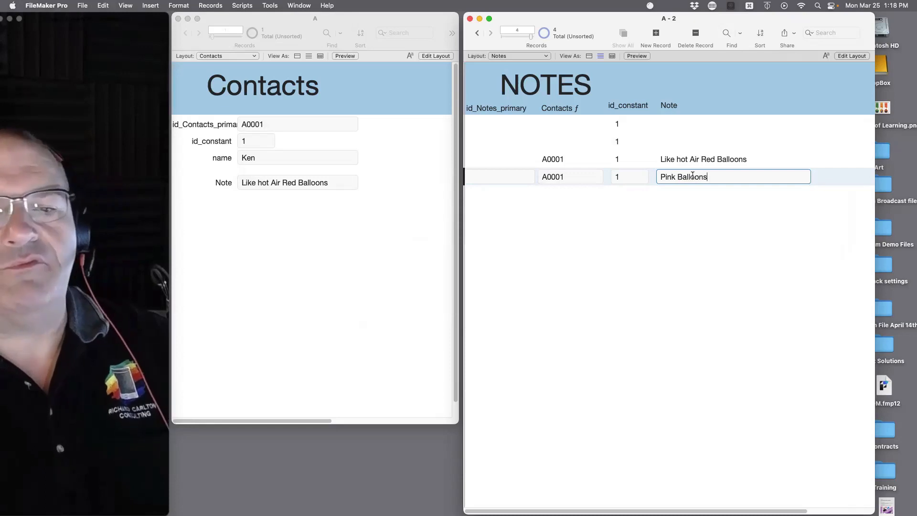
click(698, 205)
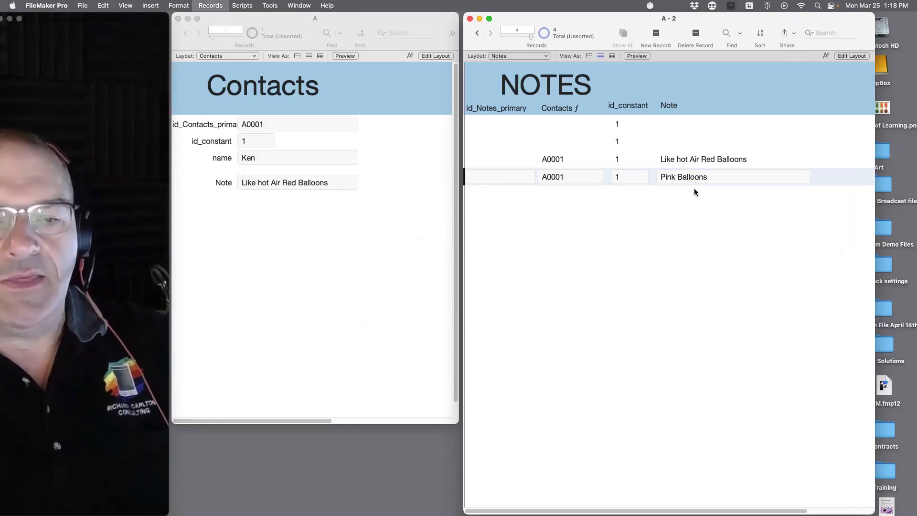
Step: Duplicate the "Pink Balloons" record in the Notes list and change the copy's note to "Blue Balloons"
key(super+d)
click(669, 194)
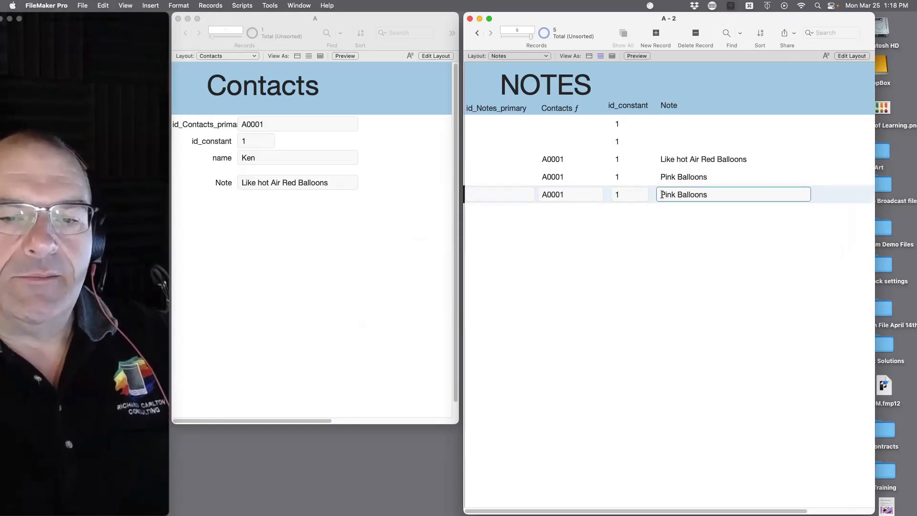
double_click(662, 195)
key(BackSpace)
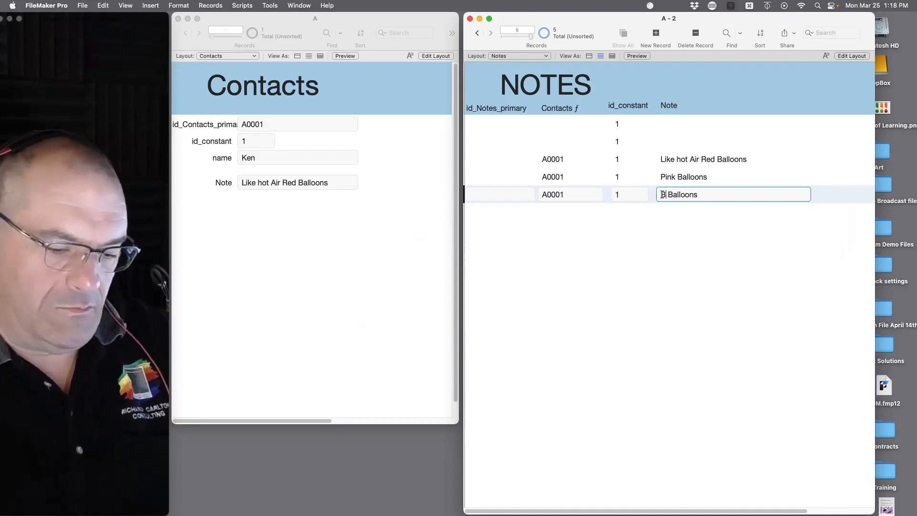
text(Blue)
click(674, 234)
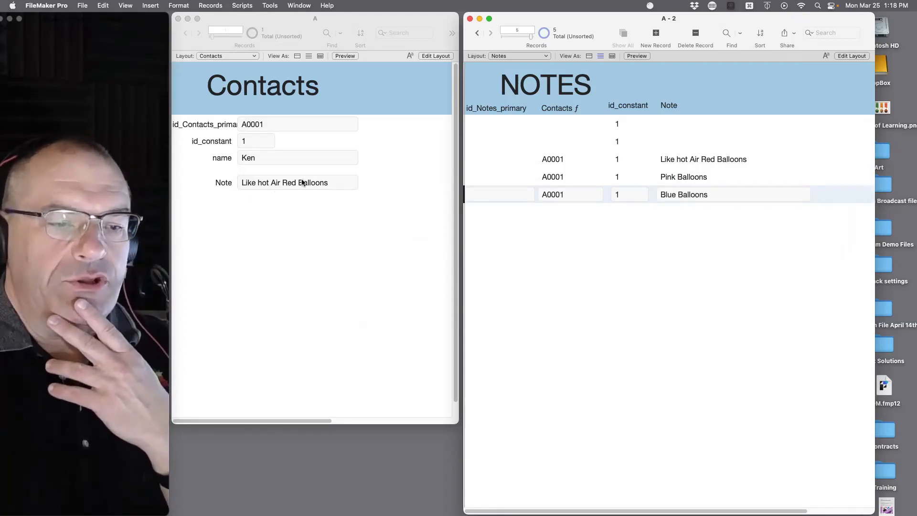
Step: Draw a portal about 433 by 290 pt below the Contacts layout's Note field, showing 7 rows of records from Notes_id_Contacts_ƒ
click(379, 251)
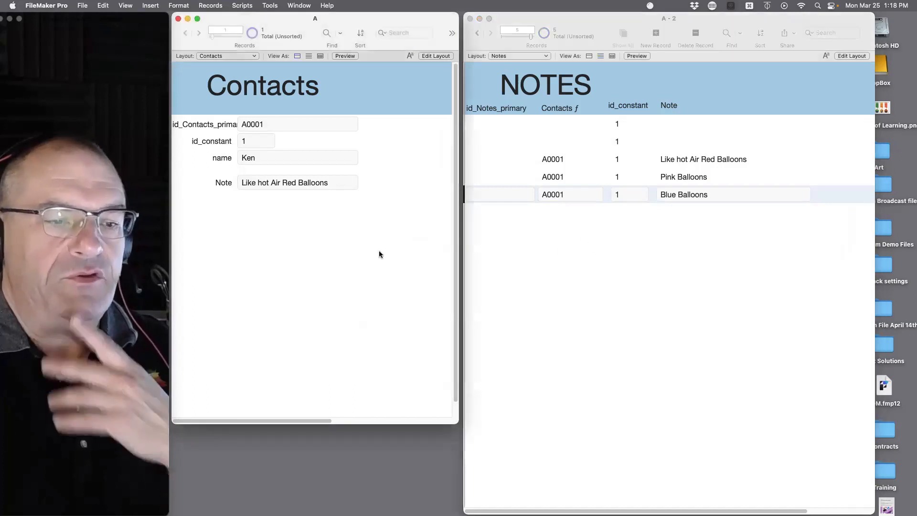
key(super+l)
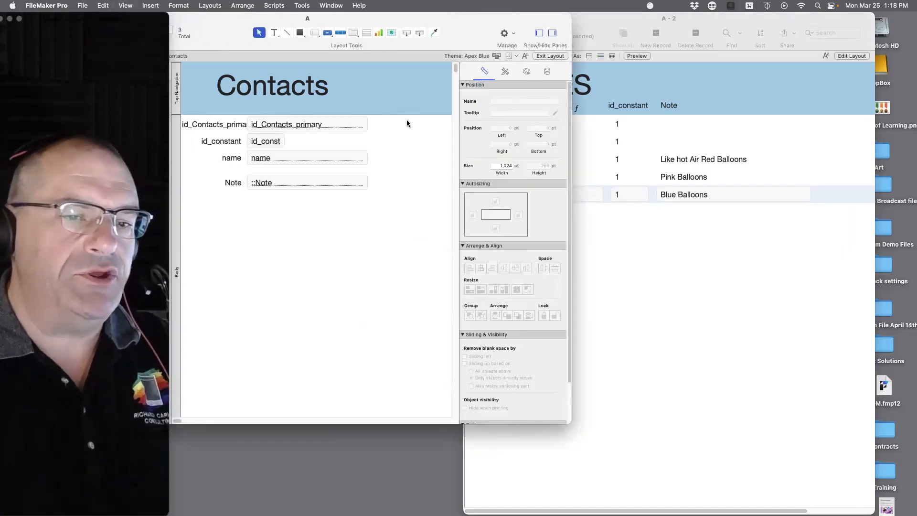
click(366, 33)
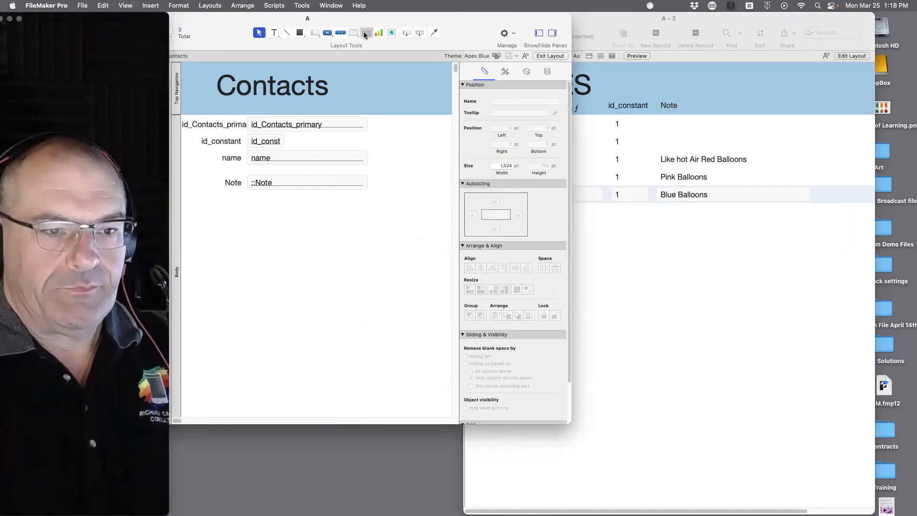
drag(222, 211, 430, 349)
click(429, 264)
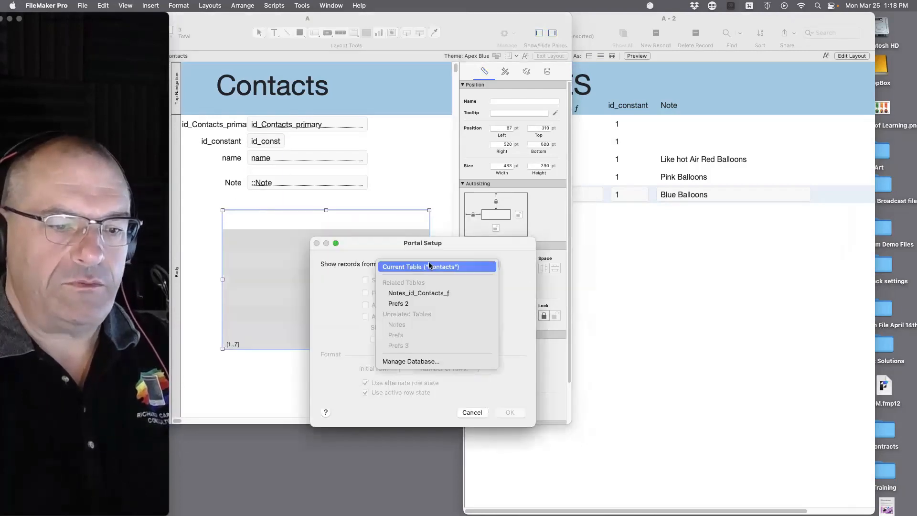
click(429, 298)
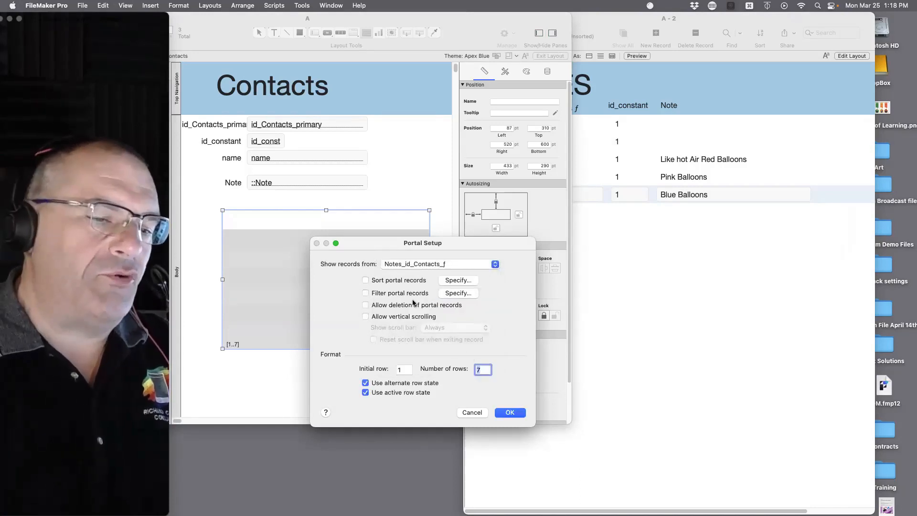
click(510, 412)
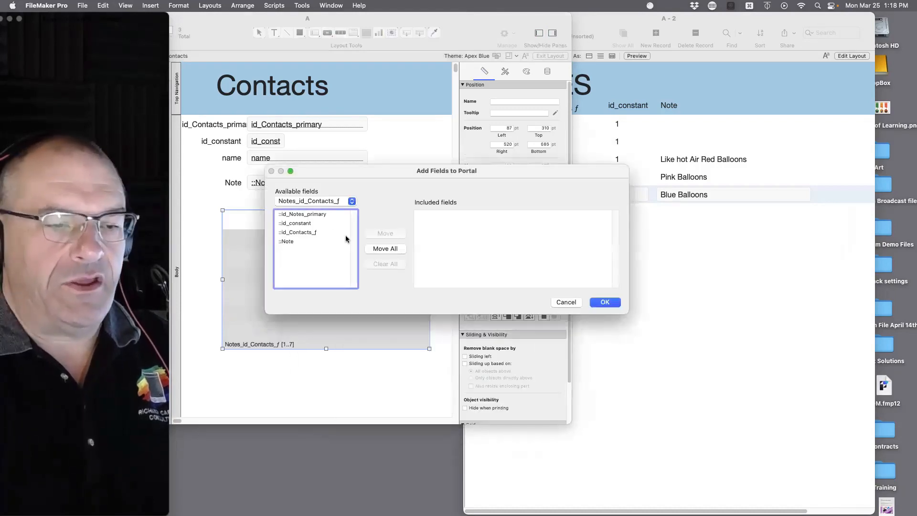
Step: Add the related Note field to the portal, widen it to about 373 pt, and show the Contacts layout in Browse mode
double_click(288, 242)
click(605, 303)
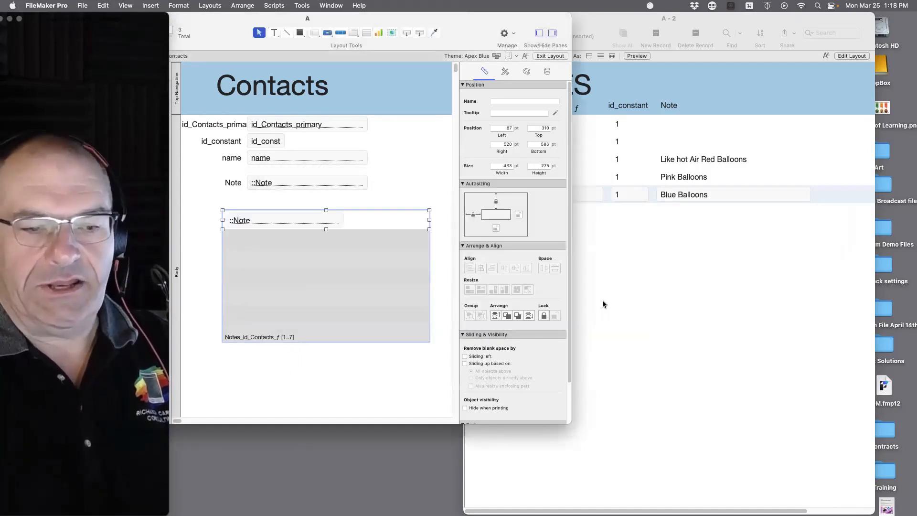
click(340, 219)
drag(343, 222, 405, 226)
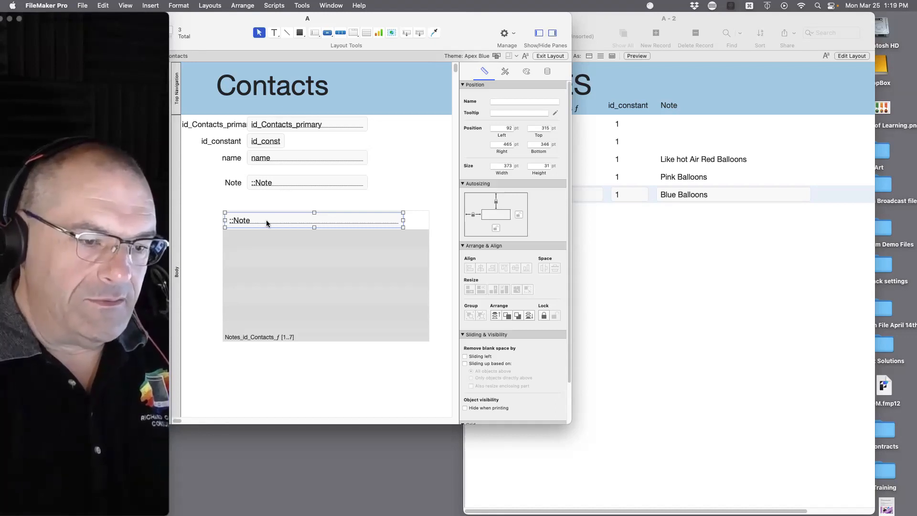
key(super+b)
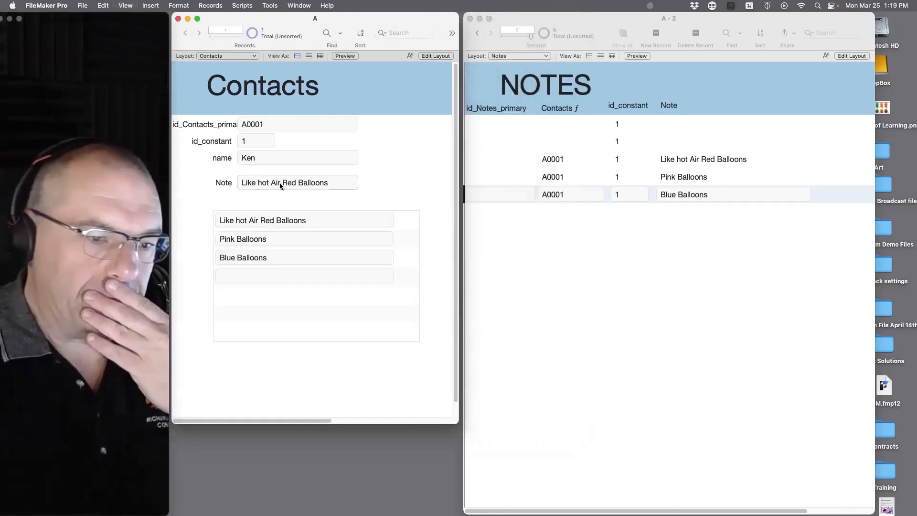
drag(315, 183, 241, 183)
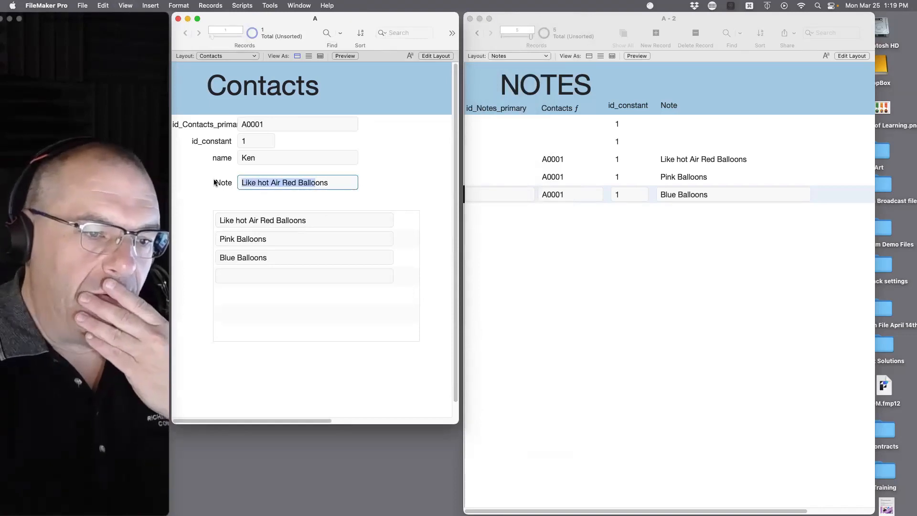
click(323, 221)
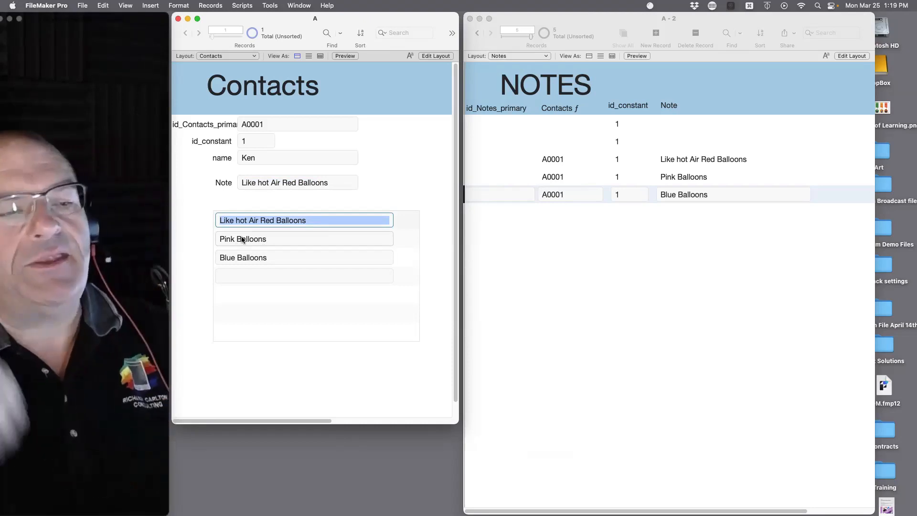
click(303, 375)
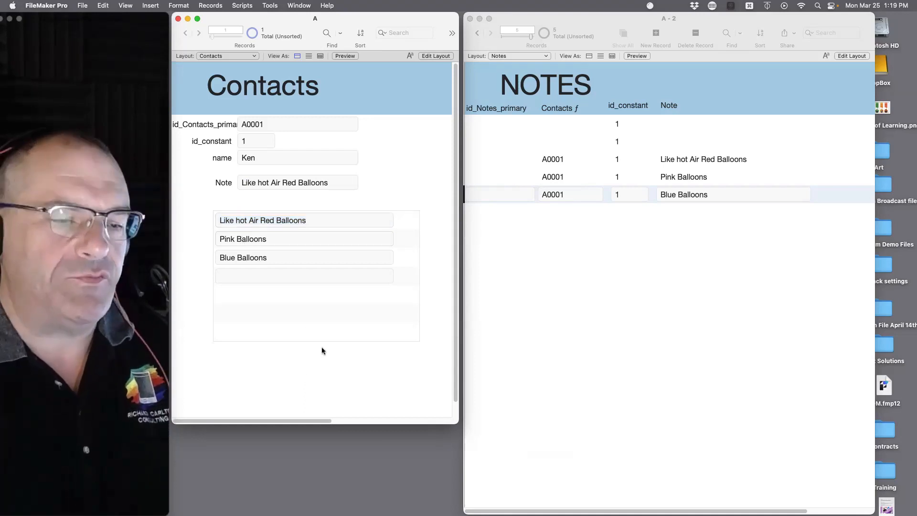
Step: Reduce the notes portal on the Contacts layout to 4 rows and show the layout in Browse mode
key(super+l)
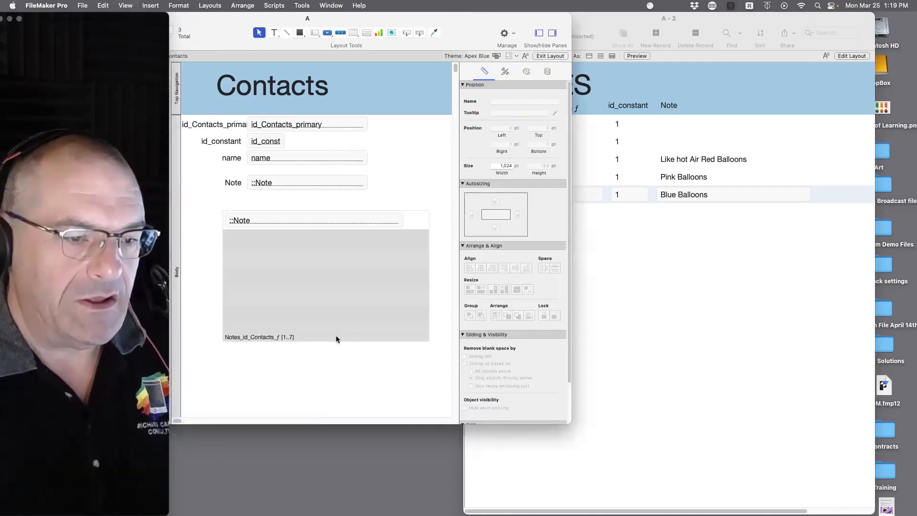
click(342, 338)
double_click(327, 333)
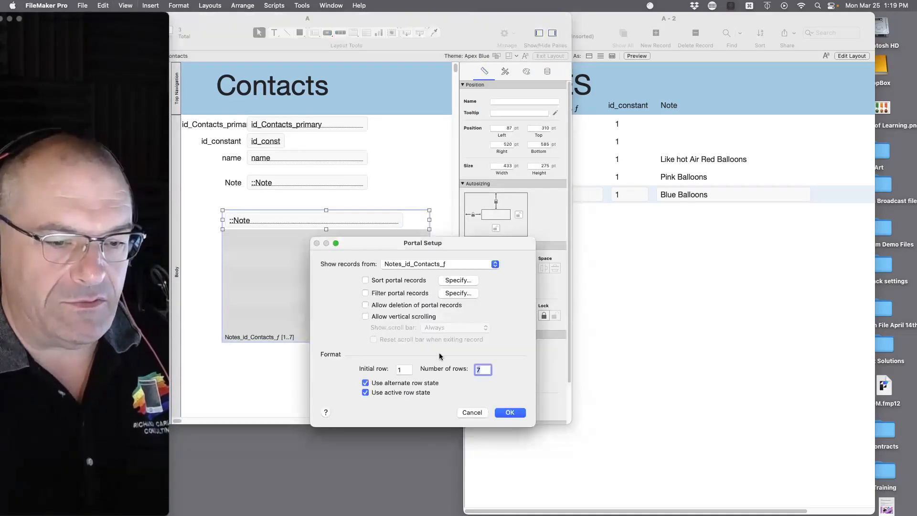
text(4)
key(Return)
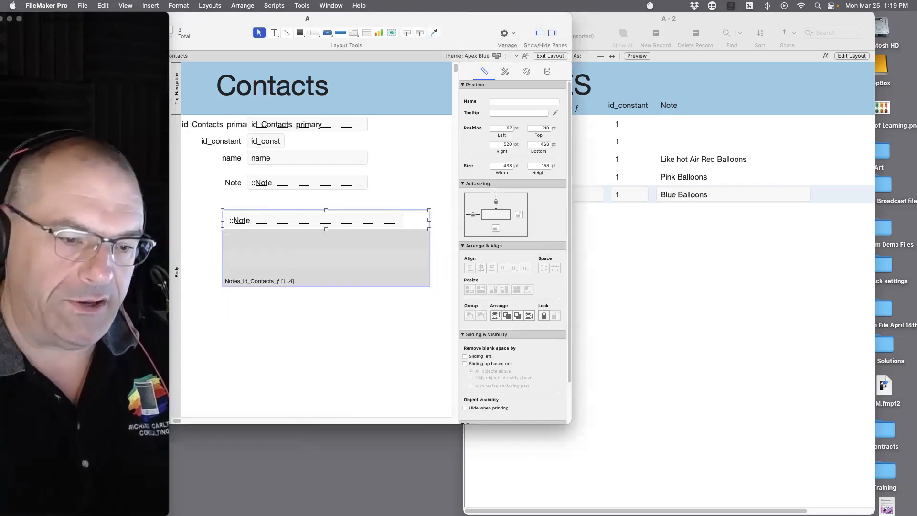
key(super+b)
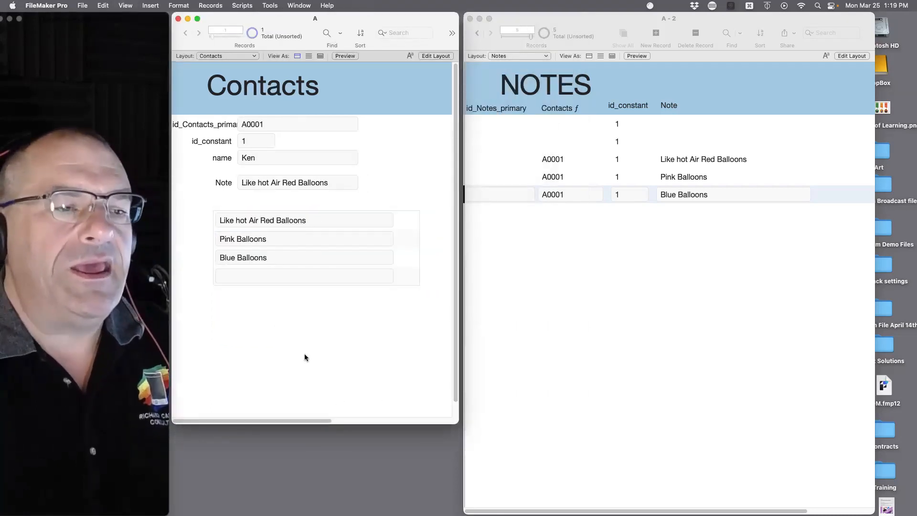
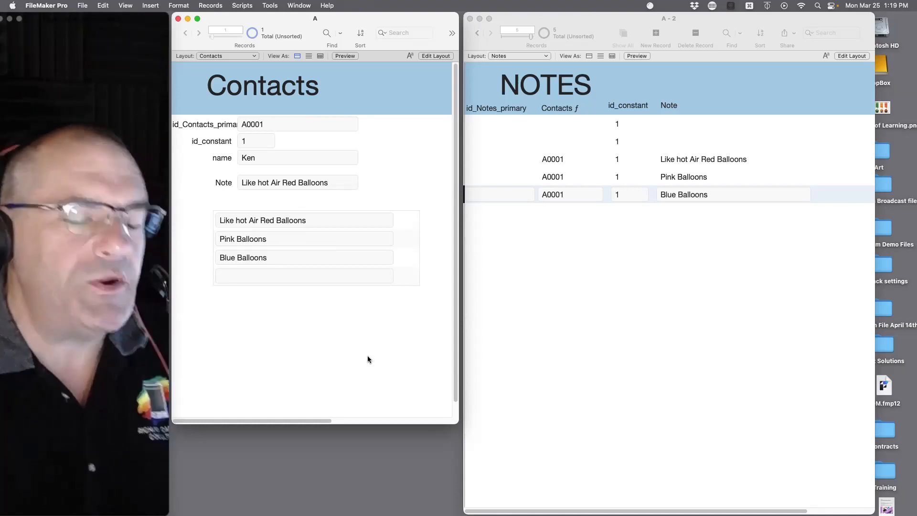
Step: Create a calculation field named "flag_No_related Record" in the Contacts table
key(super+shift+d)
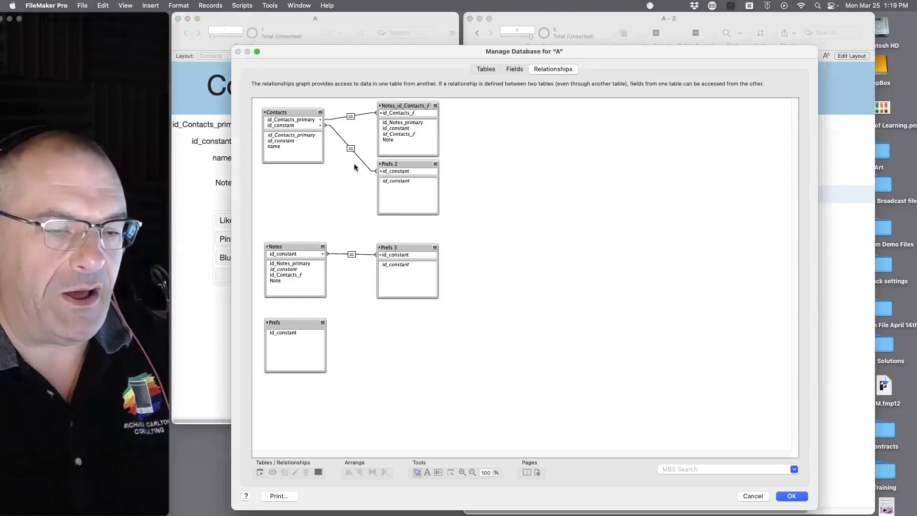
click(513, 69)
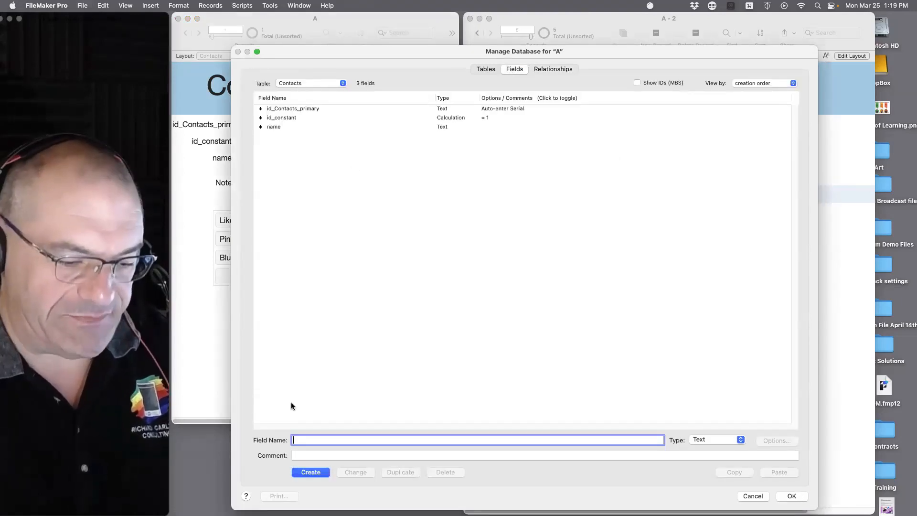
text(flag_No_related Record)
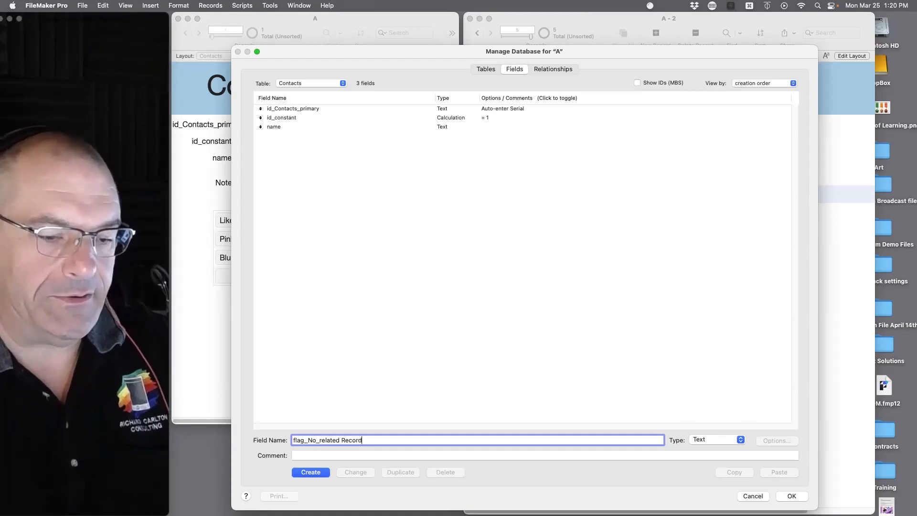
click(717, 440)
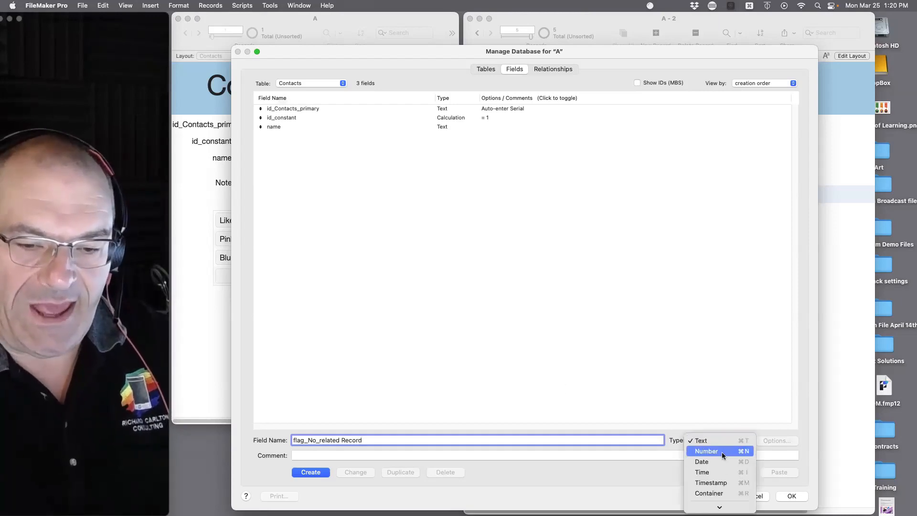
click(721, 493)
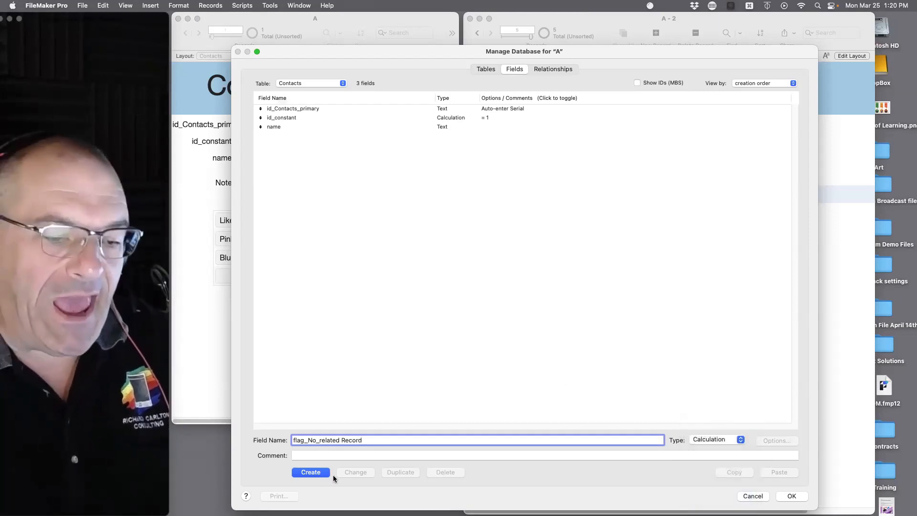
click(316, 473)
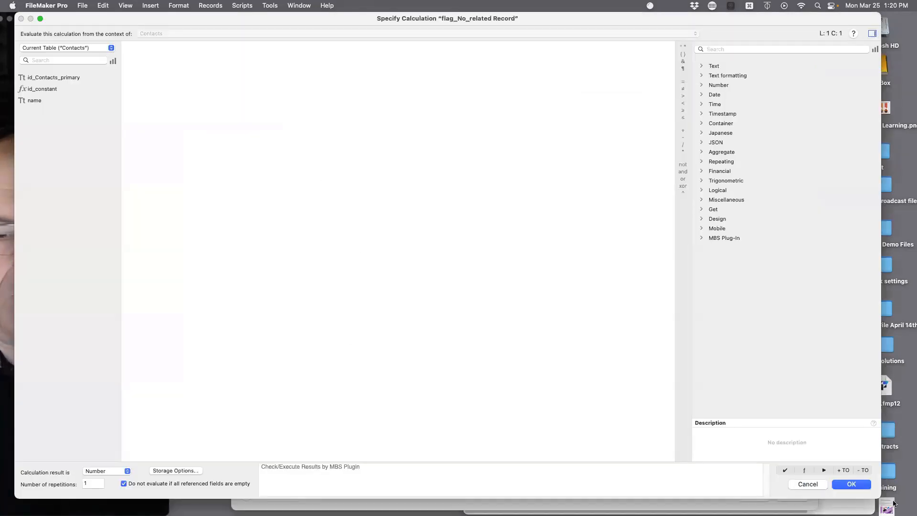
Step: Fit the calculation window on screen and set the field's storage to not store results but recalculate when needed
drag(779, 22, 719, 21)
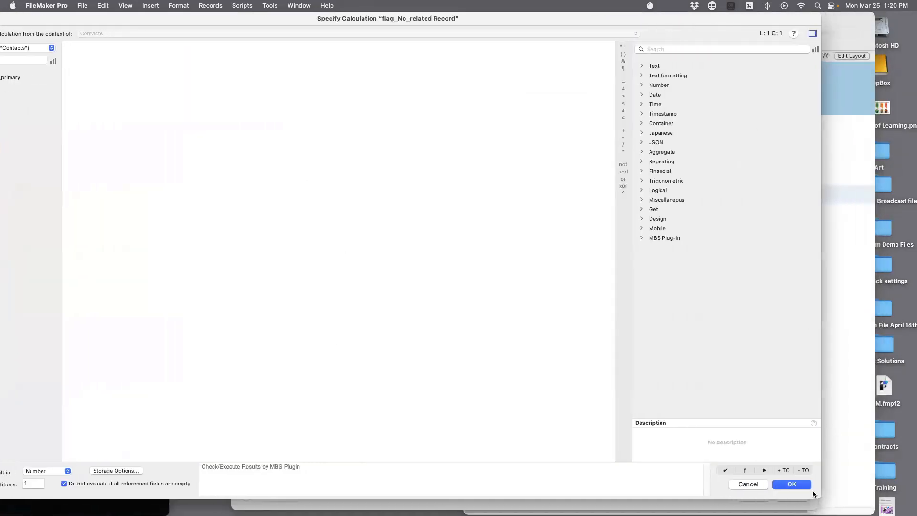
drag(817, 497, 795, 458)
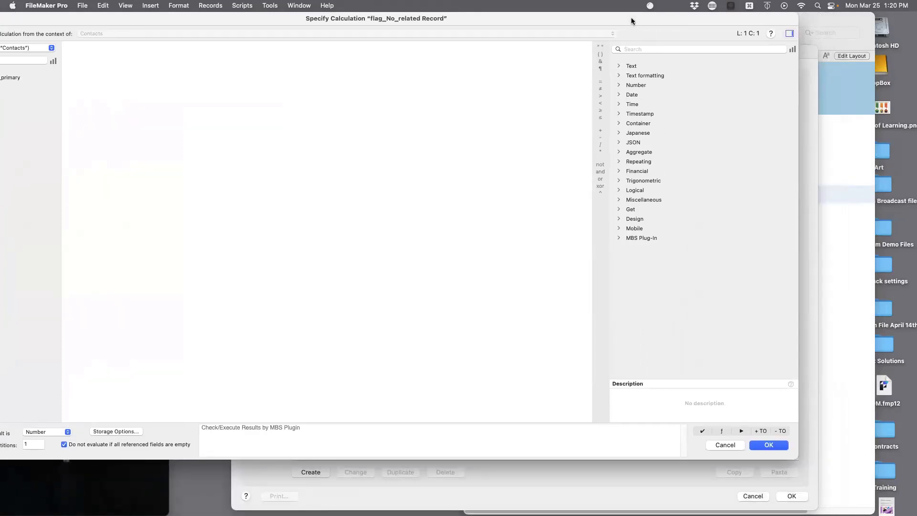
drag(631, 21, 729, 14)
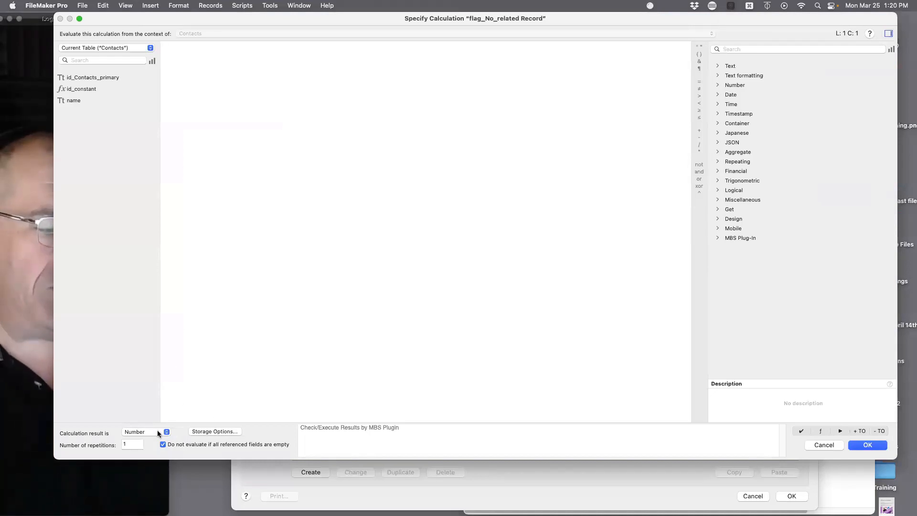
click(209, 431)
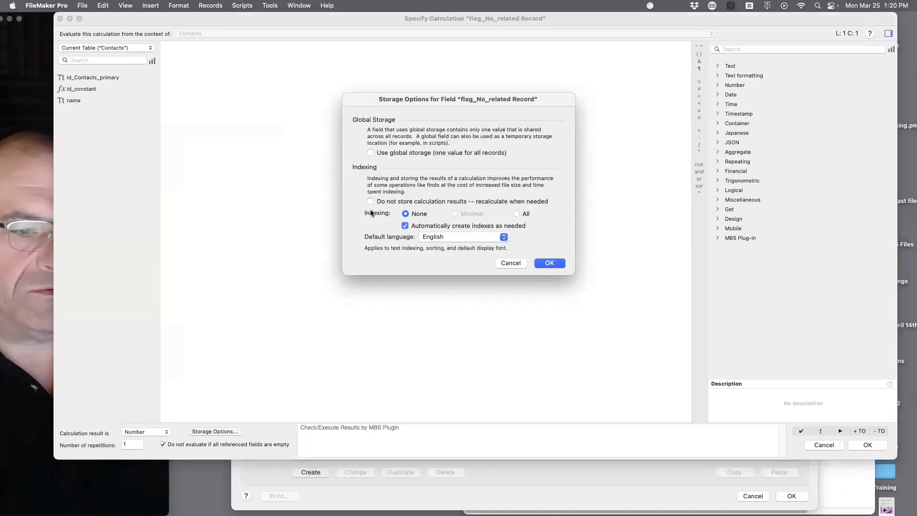
click(391, 202)
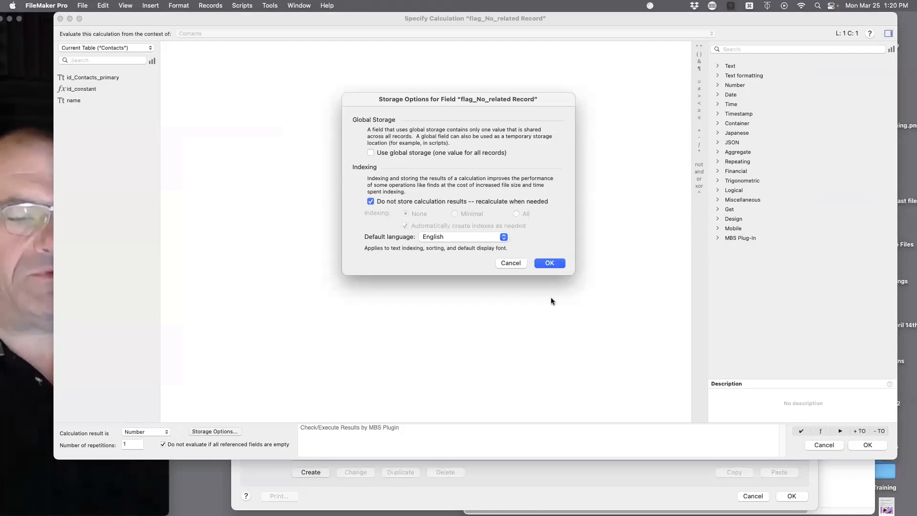
click(549, 263)
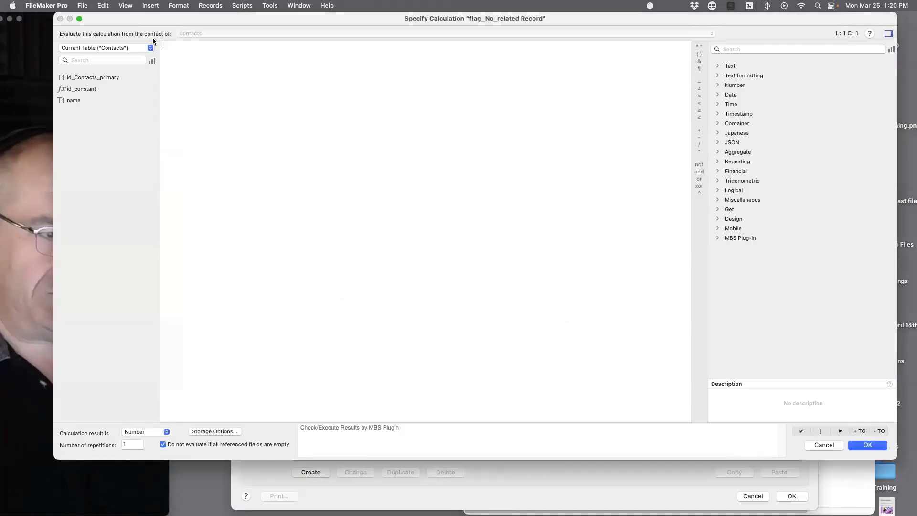
drag(143, 18, 207, 13)
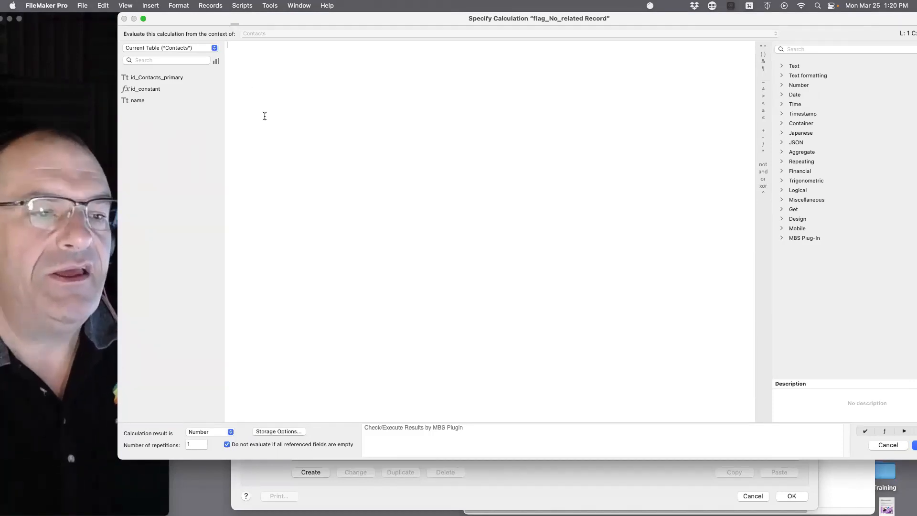
Step: Start the formula with an If function whose test is Notes_id_Contacts_ƒ::id_constant = 0
text(if)
key(Return)
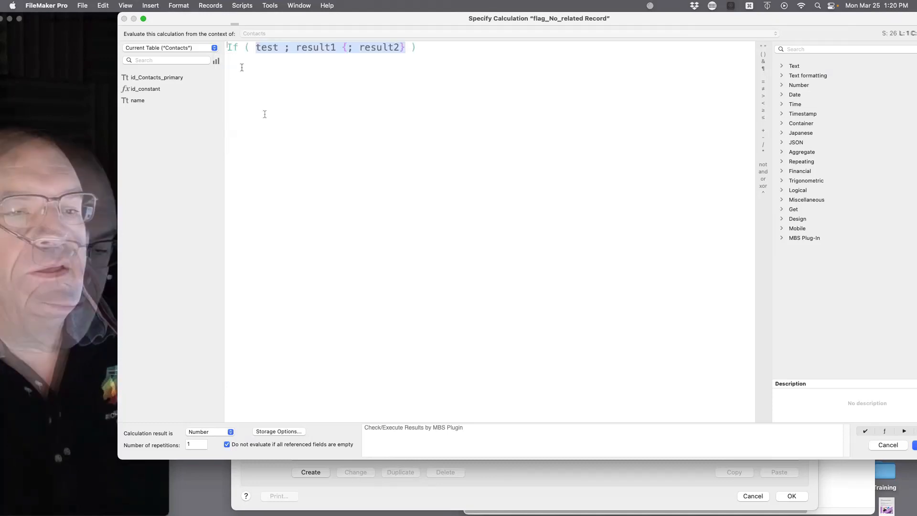
triple_click(265, 47)
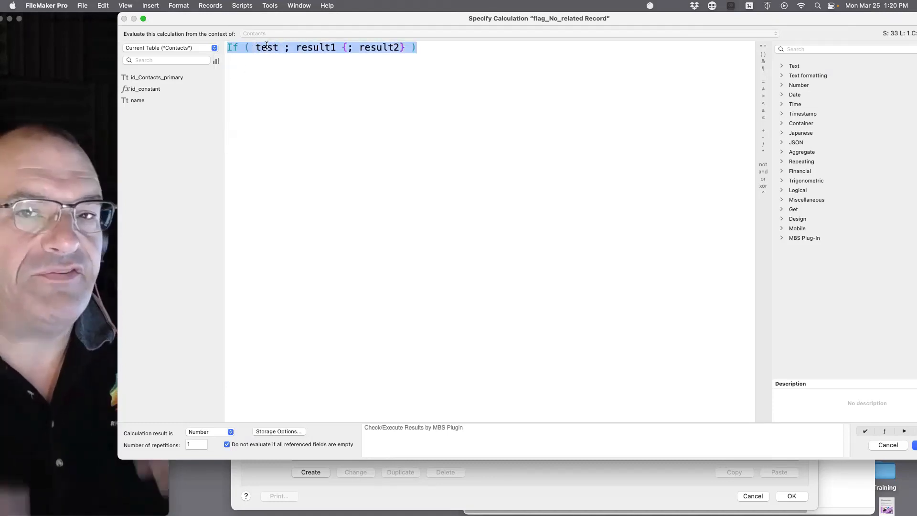
double_click(265, 47)
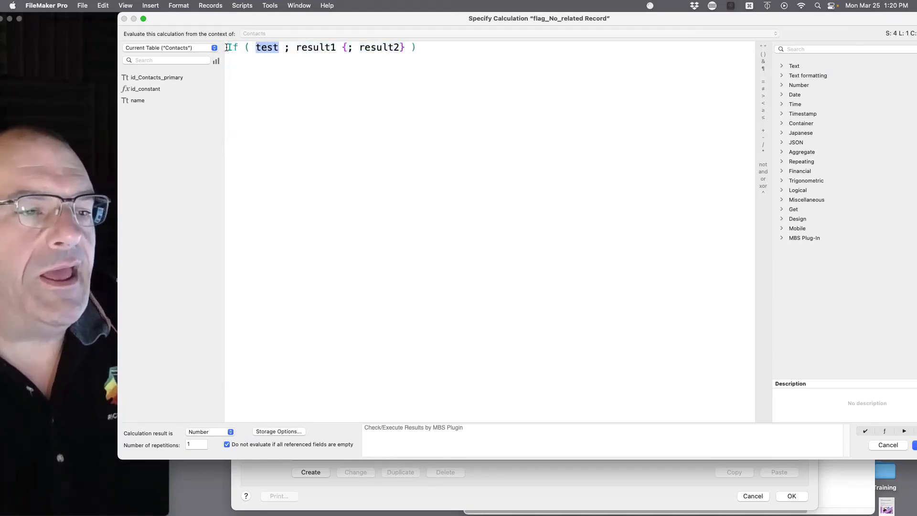
click(182, 47)
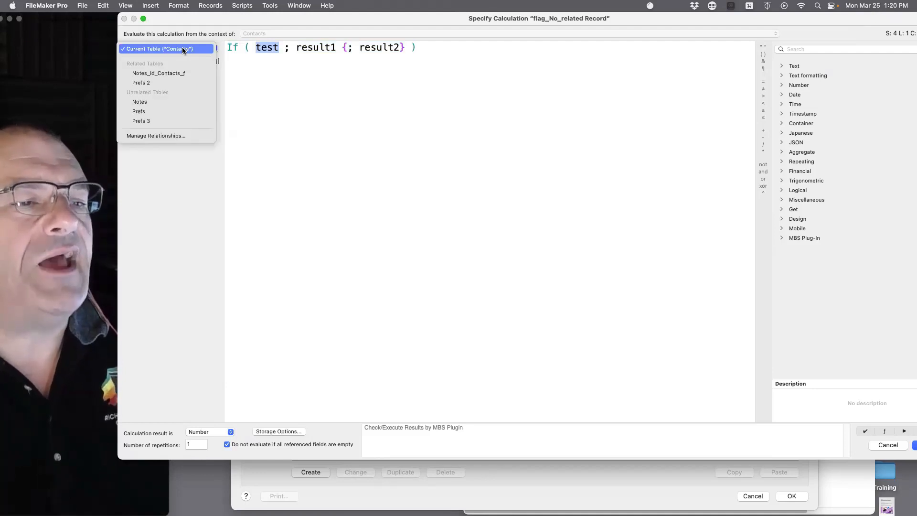
click(271, 76)
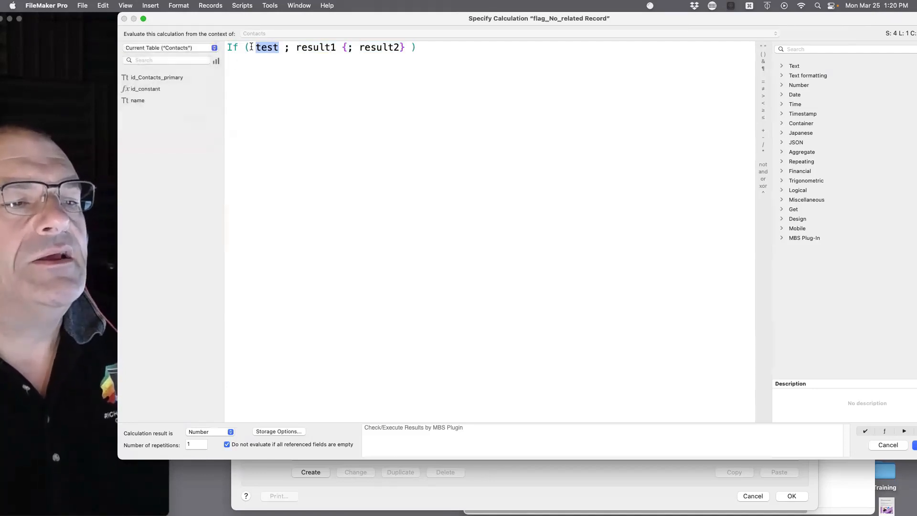
click(207, 49)
click(257, 29)
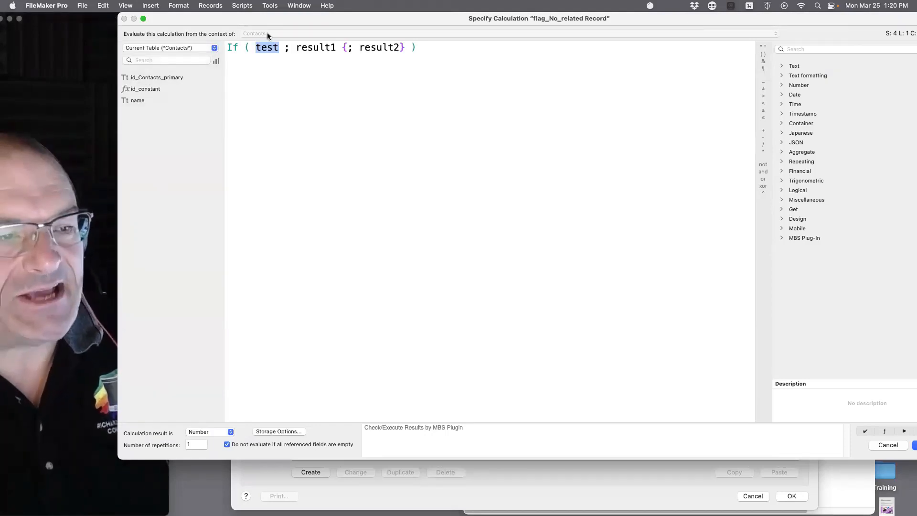
click(205, 48)
click(201, 74)
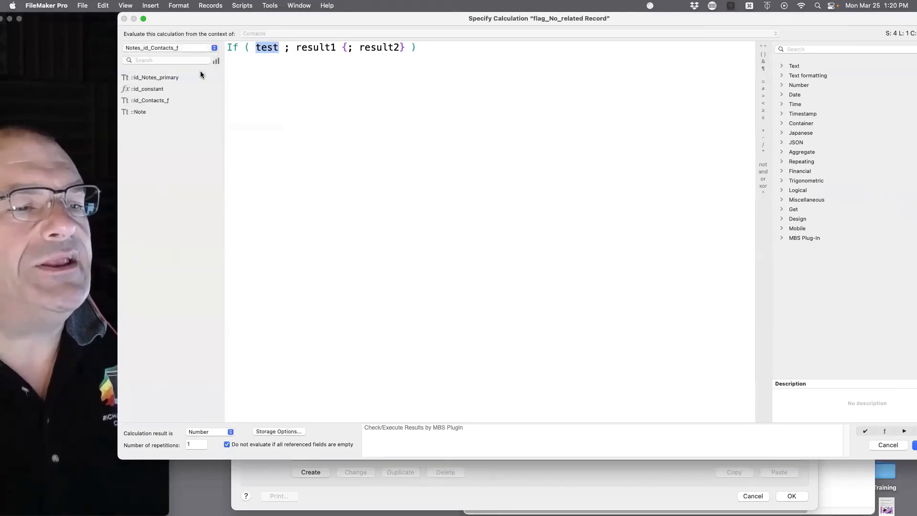
double_click(154, 90)
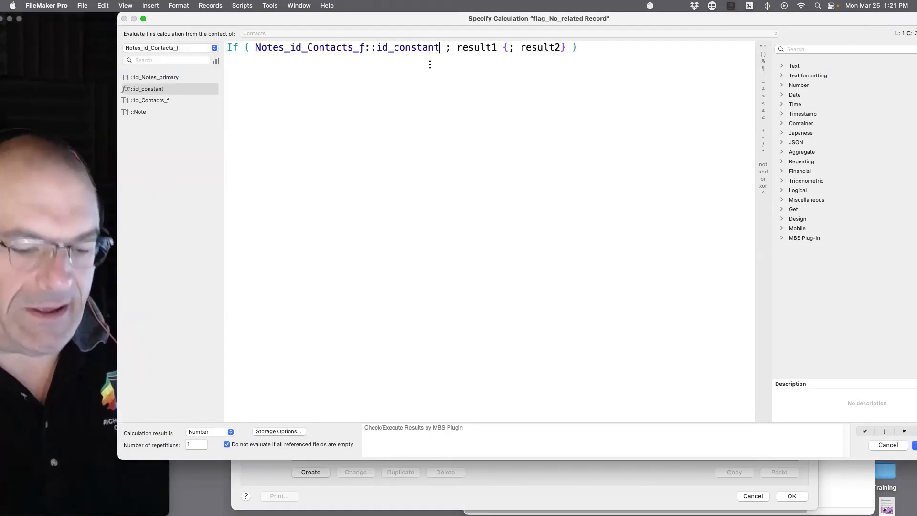
text(= )
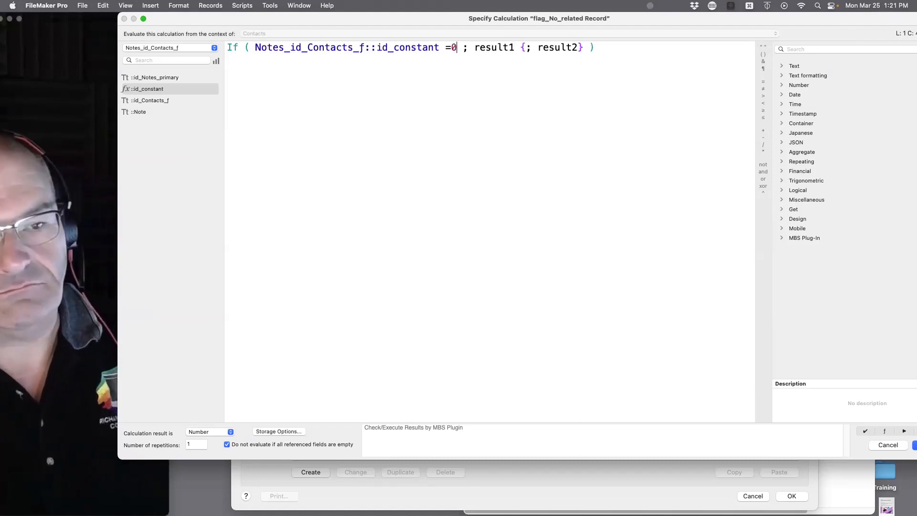
text(0)
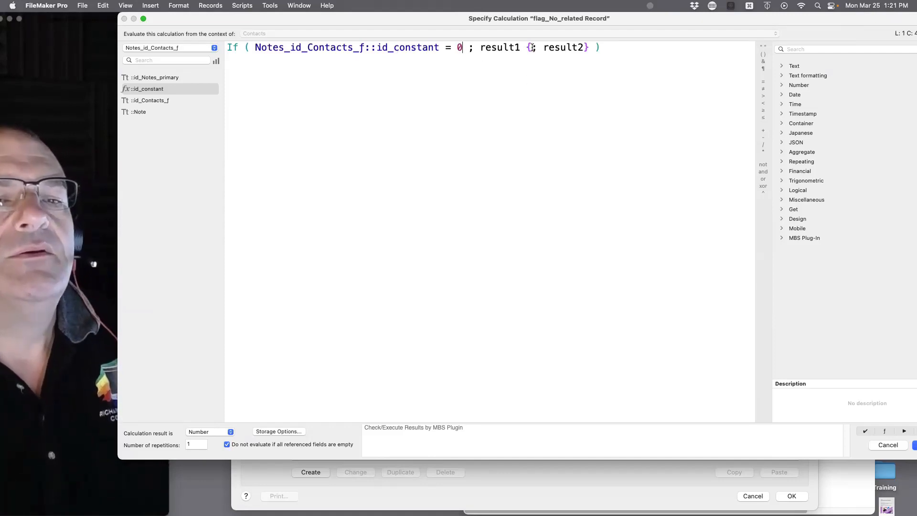
Step: Set the calculation result type to Text and the If function's first result to "Yes, note is here"
drag(531, 48, 479, 49)
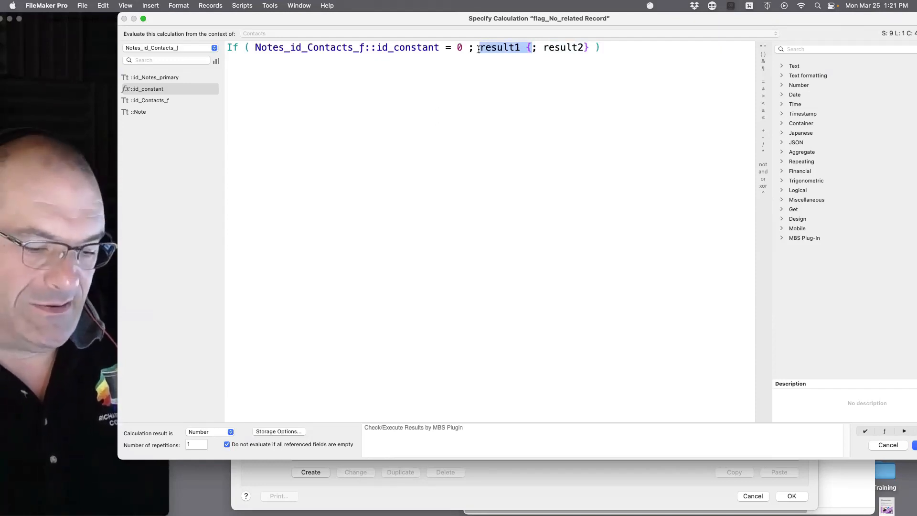
text(Yes)
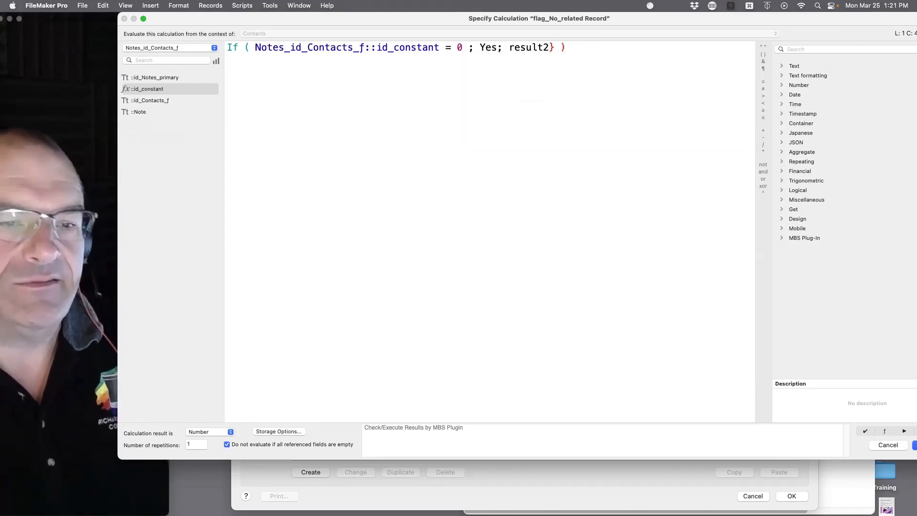
key(BackSpace)
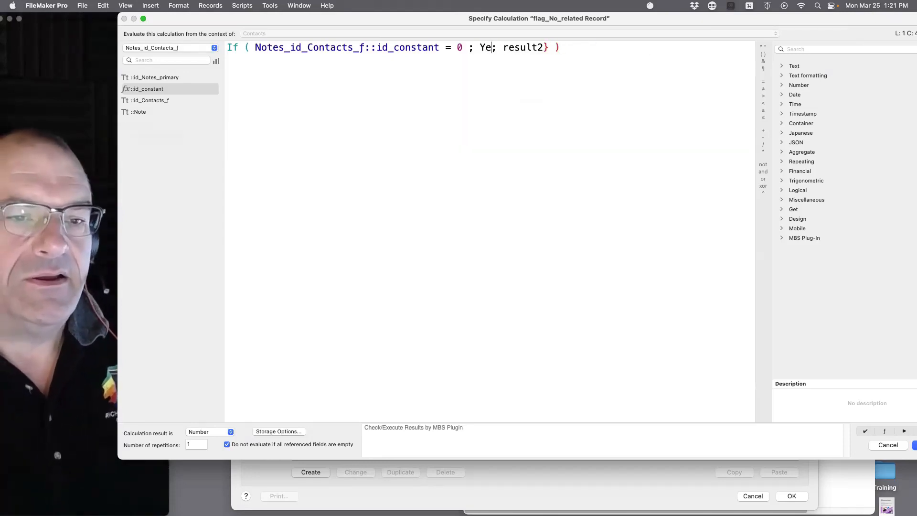
click(205, 432)
click(195, 421)
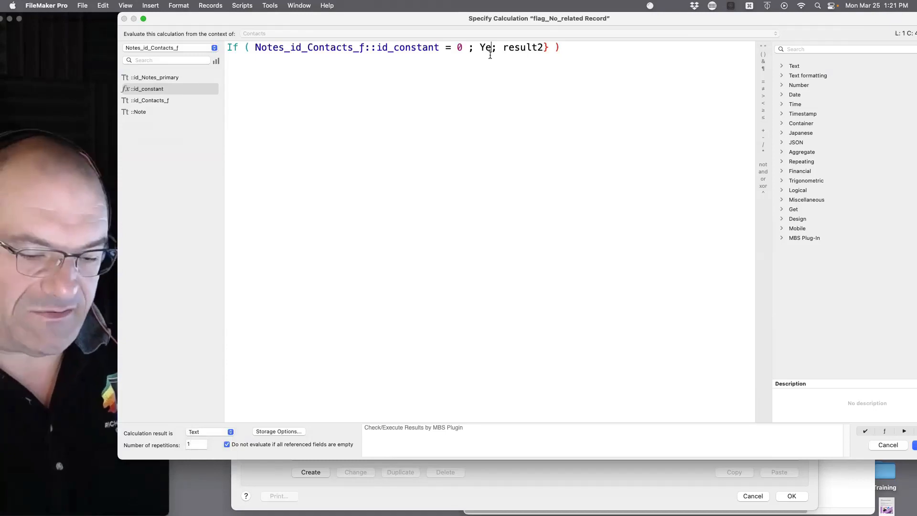
text(s, note)
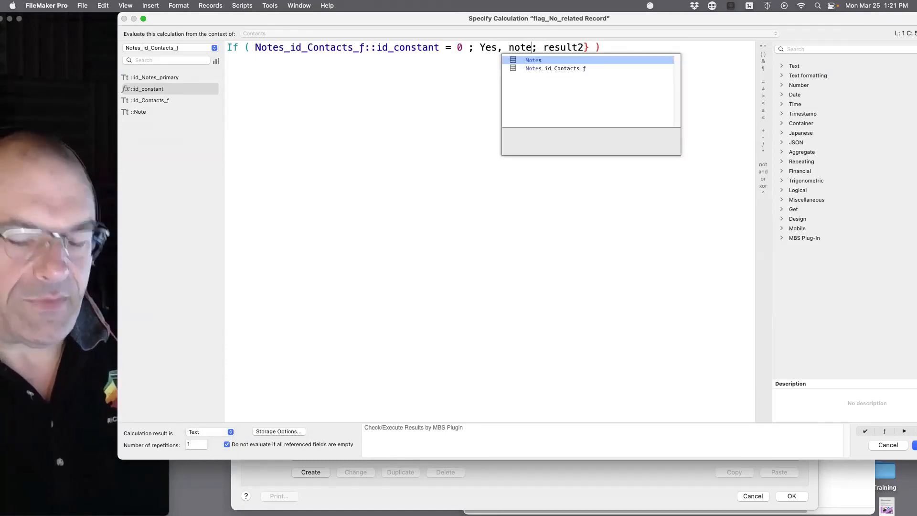
text( is here")
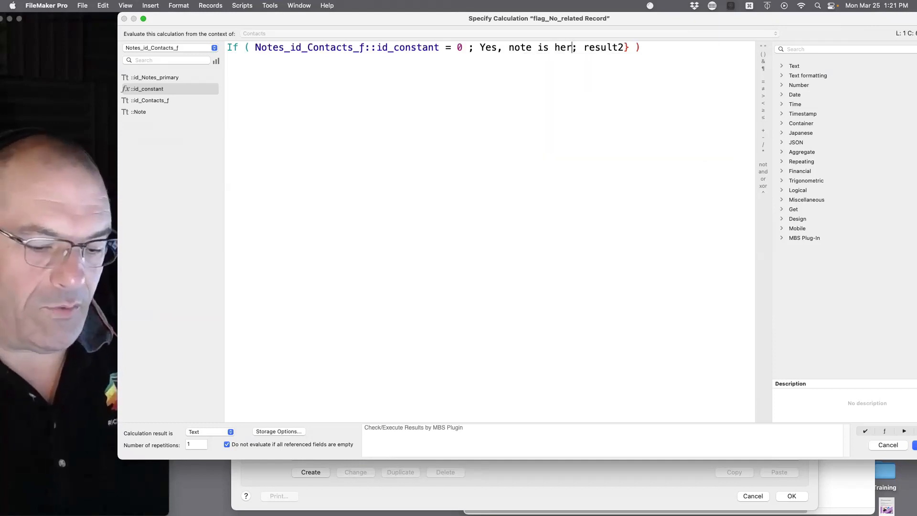
click(481, 47)
text(")
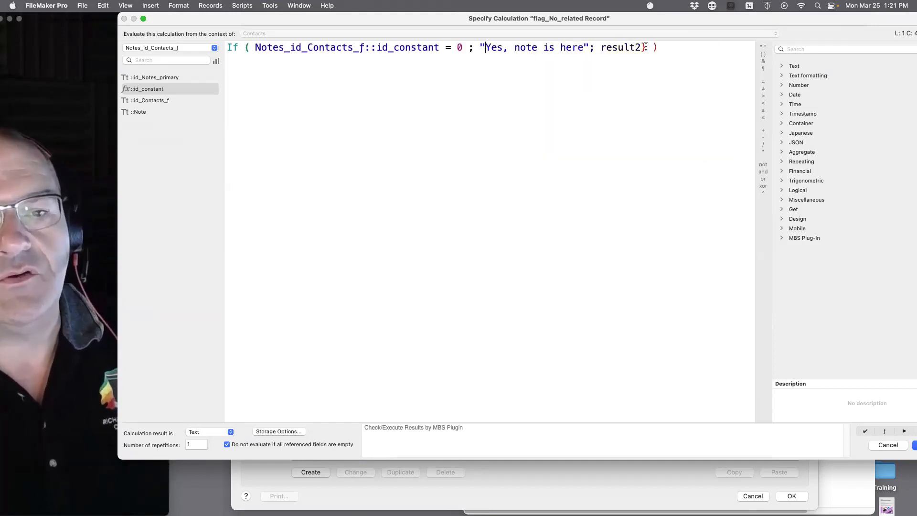
Step: Set the If function's second result to "no" and accept the calculation
drag(652, 48, 599, 50)
text("no")
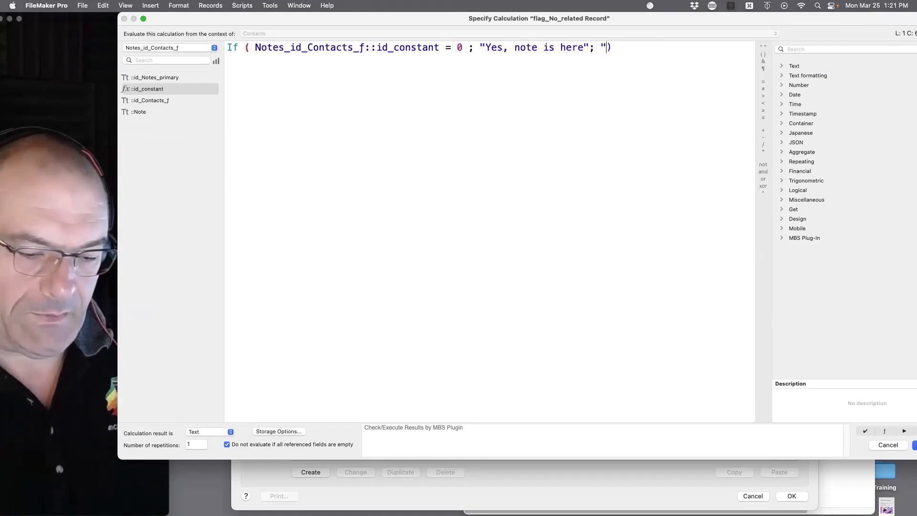
key(Return)
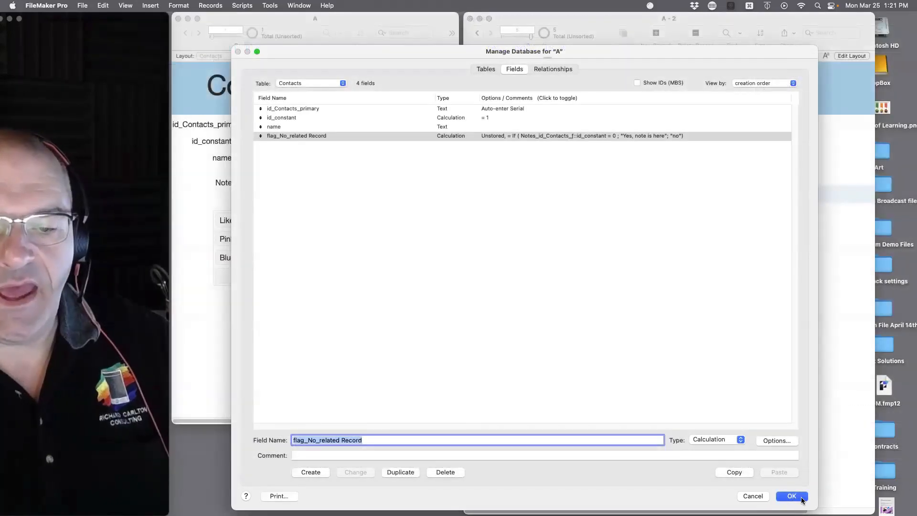
Step: Save the current field definitions and reopen the flag_No_related Record calculation of the Contacts table for editing
click(792, 495)
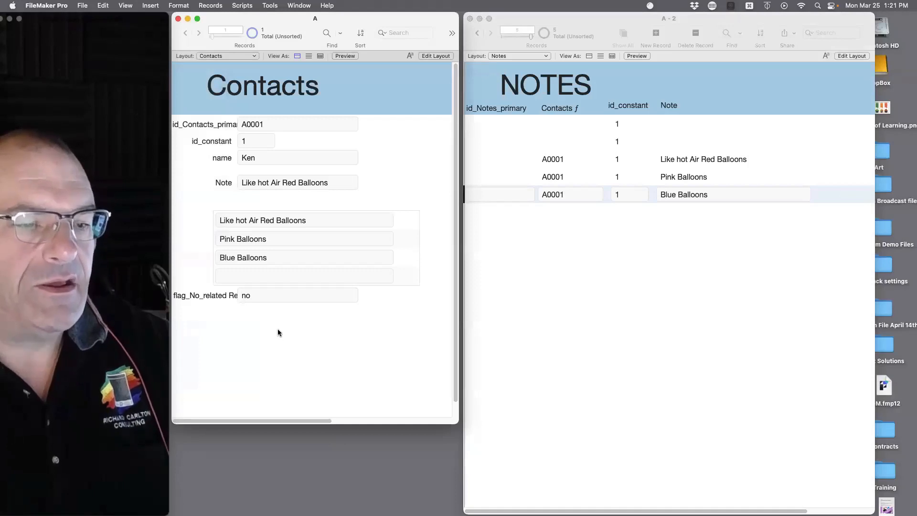
mouse_move(294, 28)
mouse_down()
mouse_move(347, 27)
mouse_move(295, 27)
mouse_up()
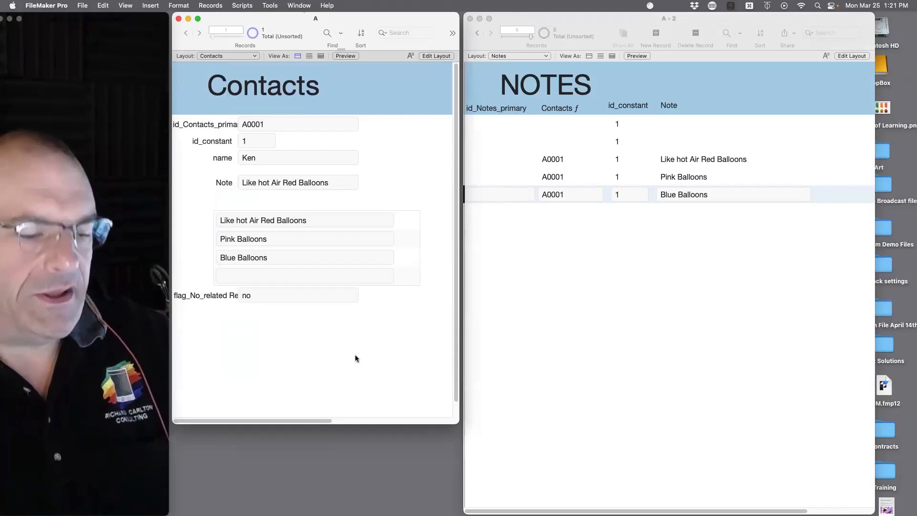
key(super+shift+d)
double_click(549, 127)
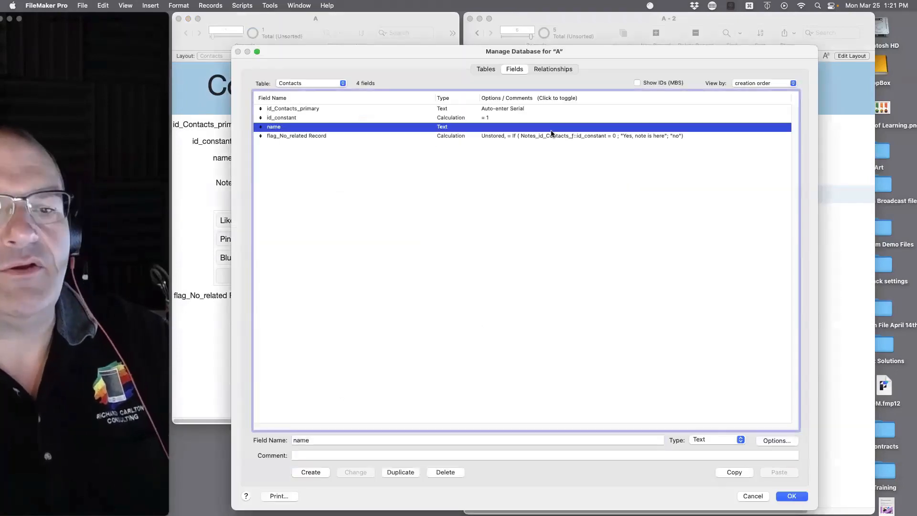
key(Escape)
click(585, 136)
double_click(586, 136)
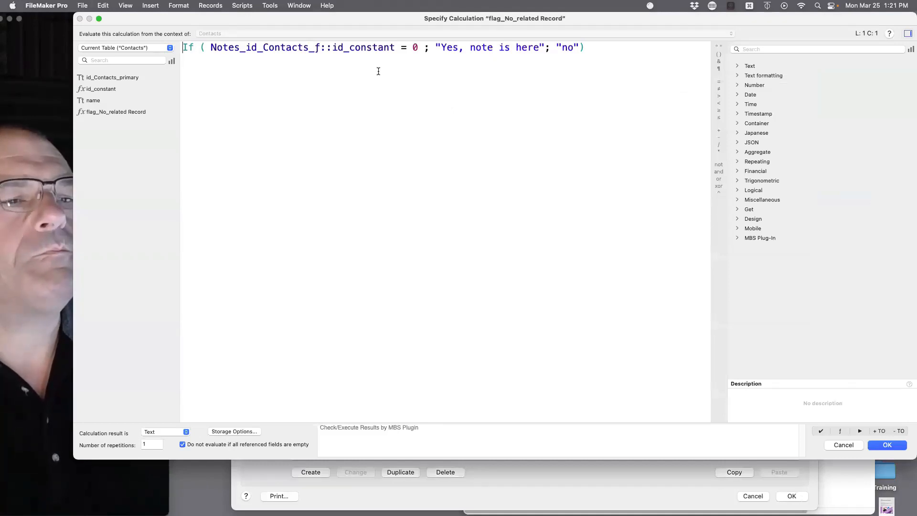
Step: Look up the Sum function in the calculation editor's function list and open its help page
drag(394, 49, 207, 47)
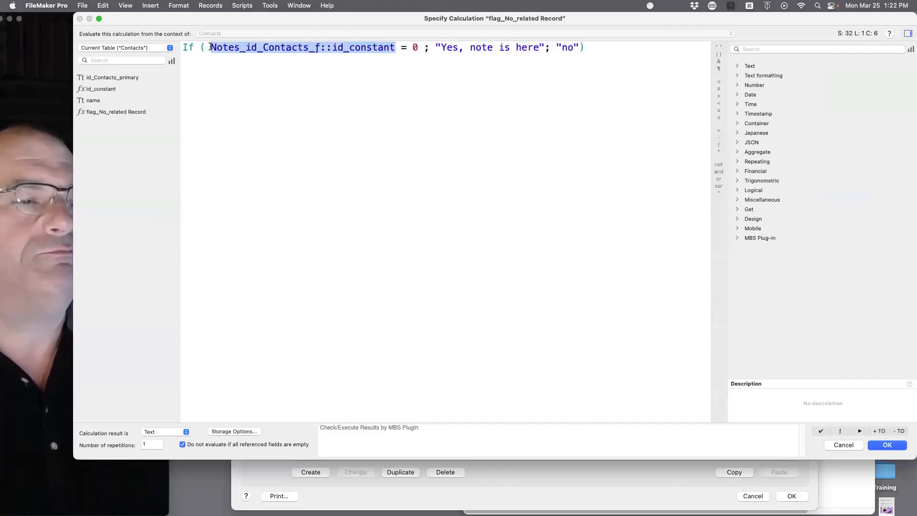
click(788, 49)
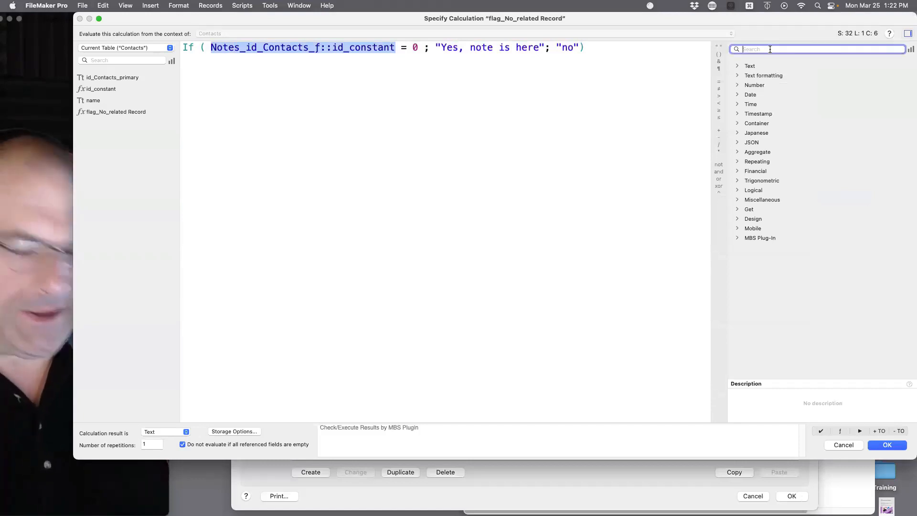
text(sum)
click(764, 76)
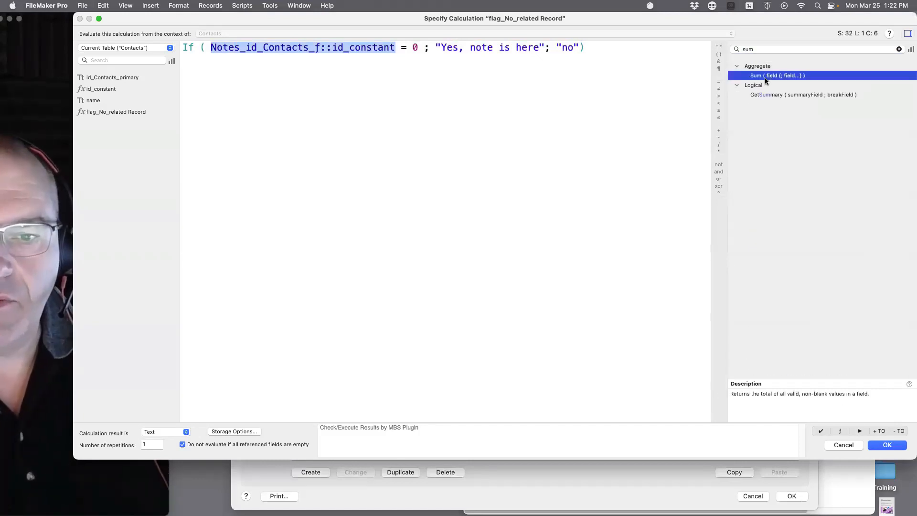
click(836, 391)
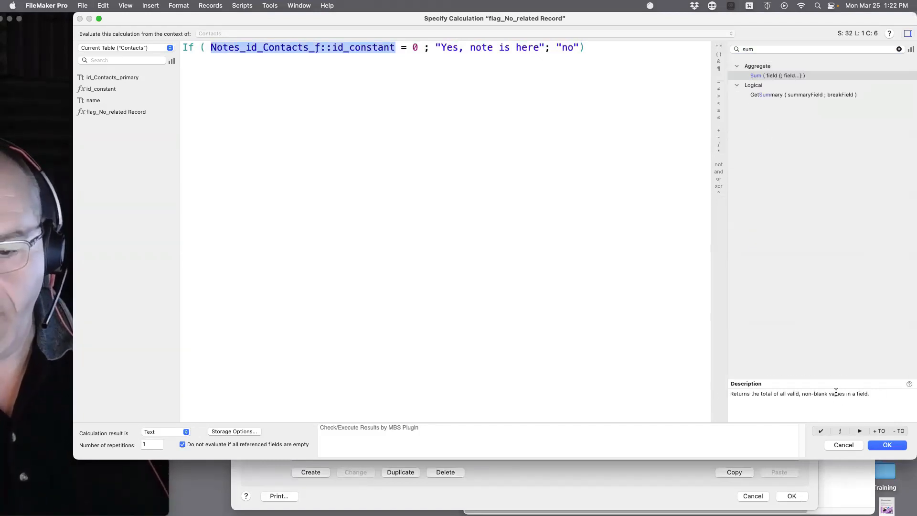
click(908, 385)
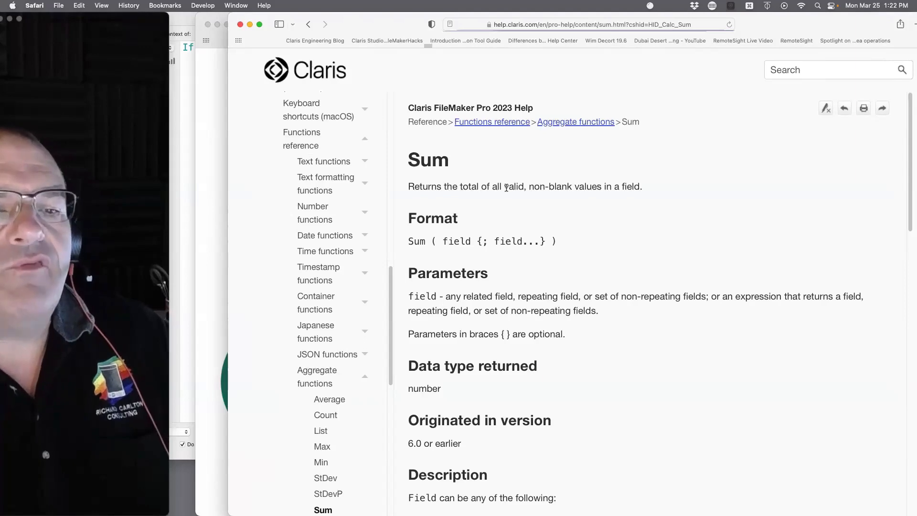
Step: Read the Sum function's description and field parameter in the help page, and close the browser windows to return to FileMaker Pro
drag(644, 186, 436, 186)
drag(639, 311, 409, 271)
key(super+w)
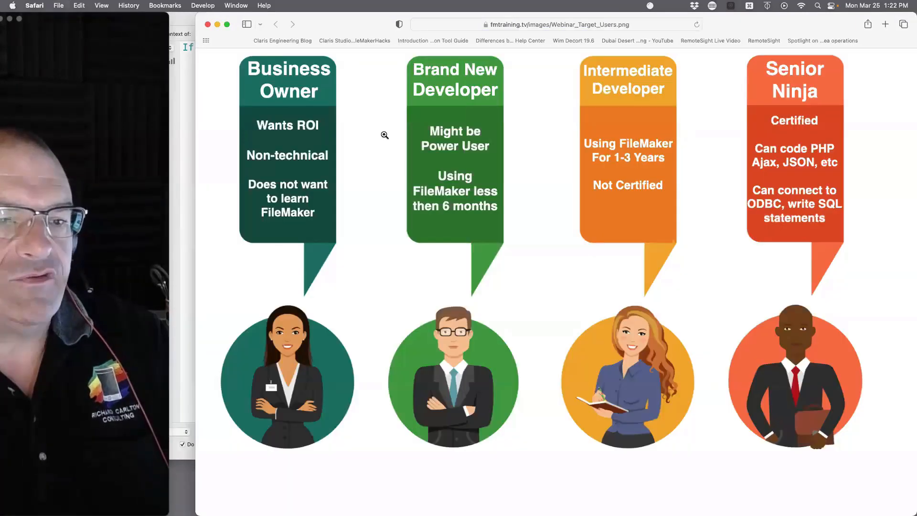
key(super+w)
key(super+w)
click(418, 90)
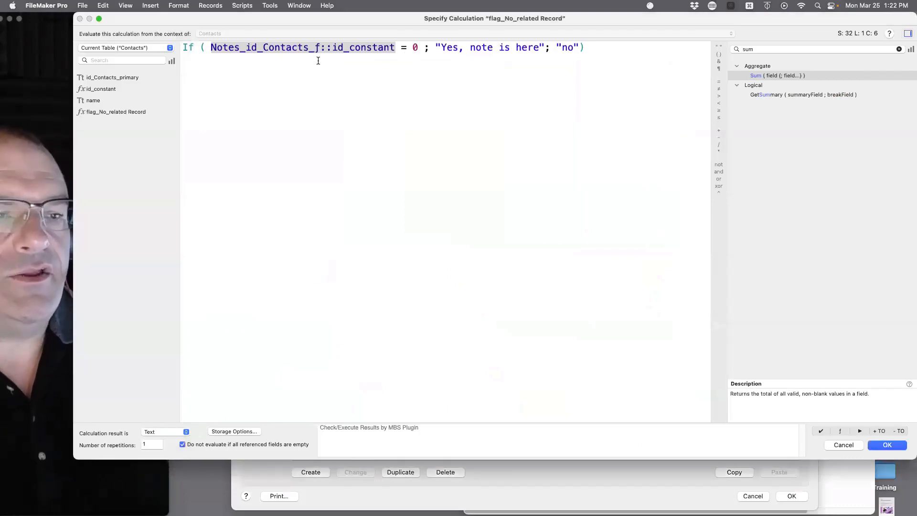
Step: Wrap Notes_id_Contacts_ƒ::id_constant in Sum() within the flag calculation, save the definitions and check the contact's flag_No_related Record field
click(246, 50)
click(211, 48)
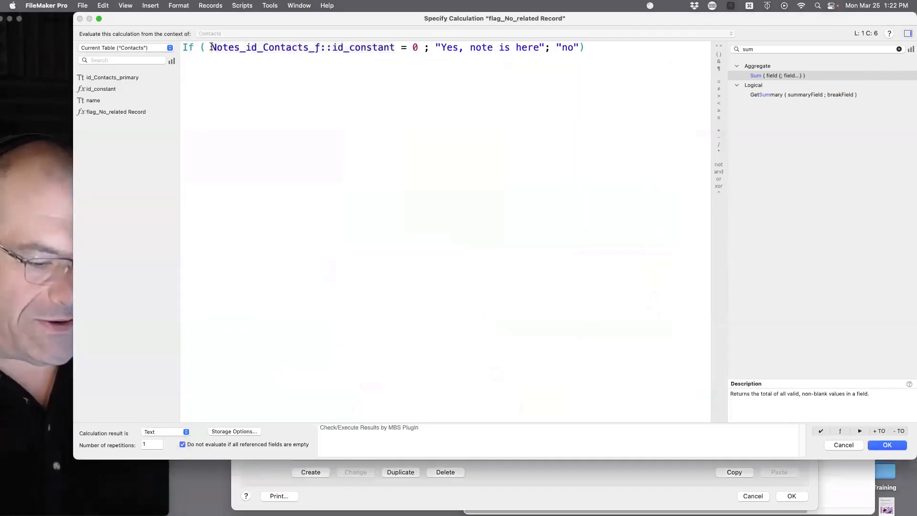
text(sum()
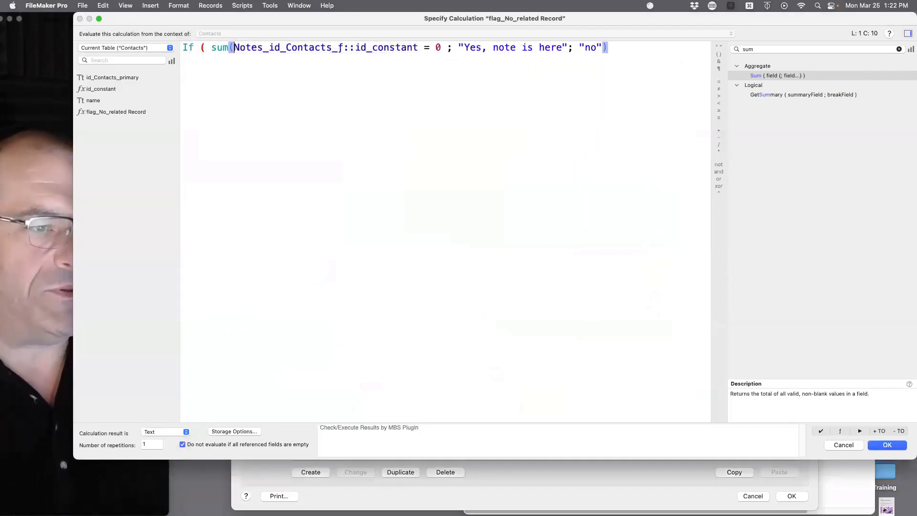
click(418, 47)
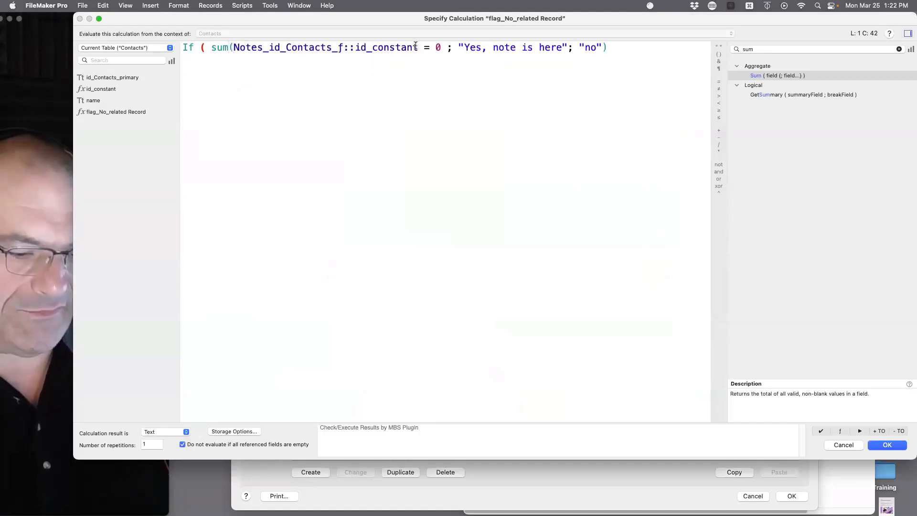
text())
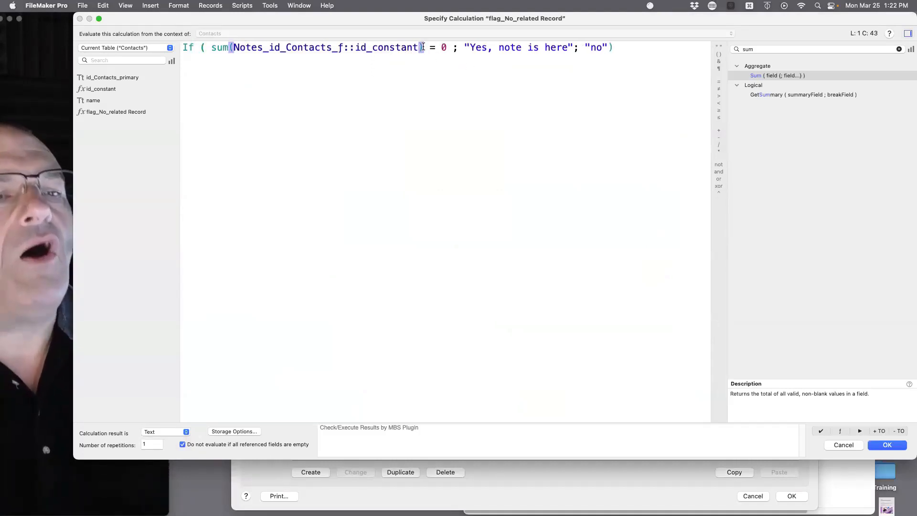
drag(426, 48, 210, 47)
click(281, 55)
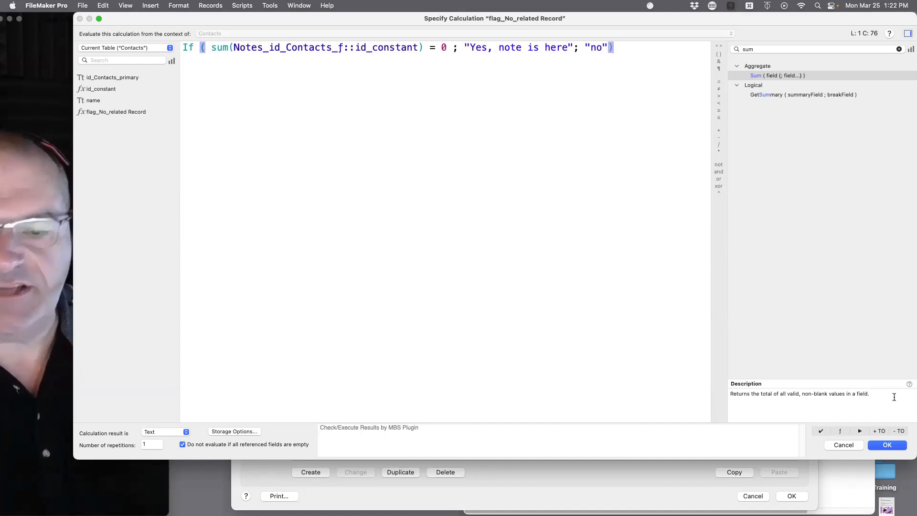
click(892, 446)
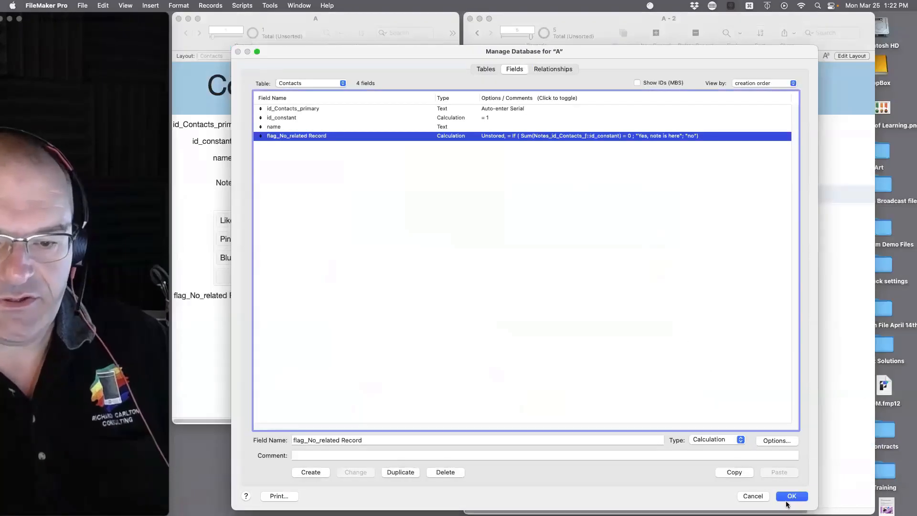
click(787, 497)
click(278, 291)
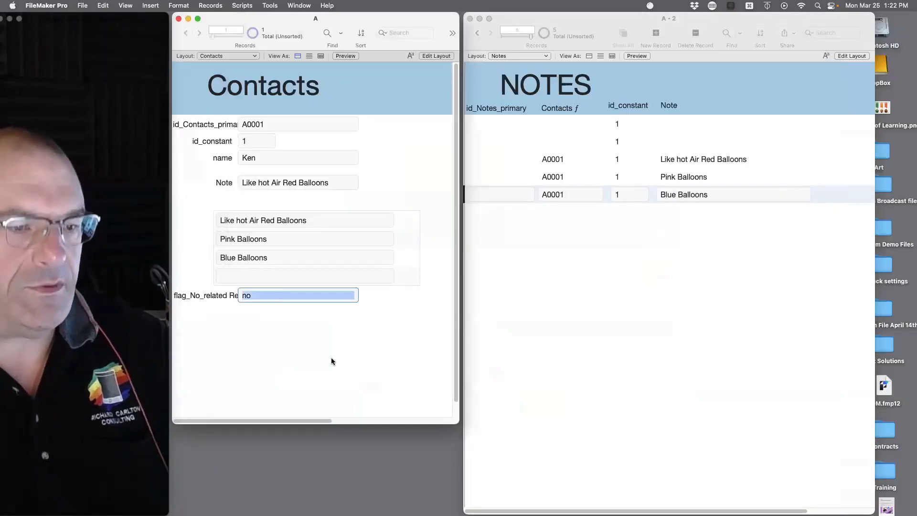
click(332, 358)
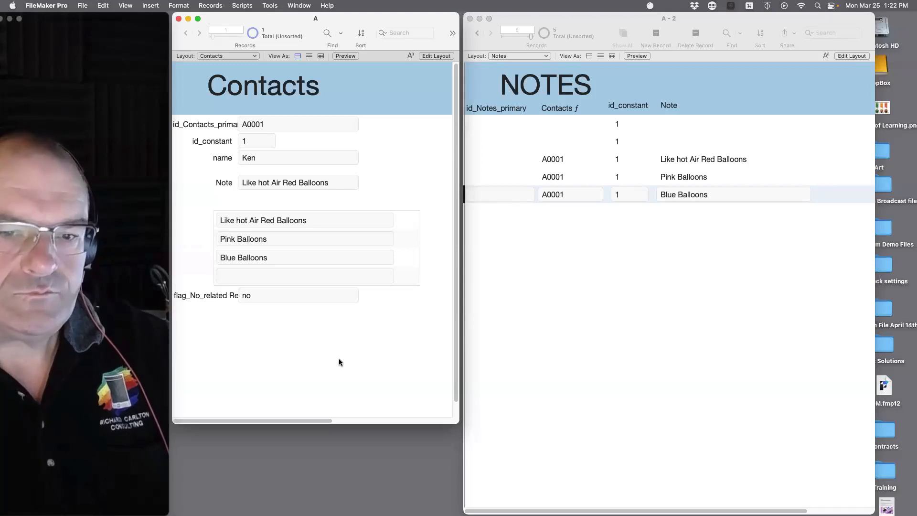
Step: Add a new record in Contacts and return to the first contact record
key(super+n)
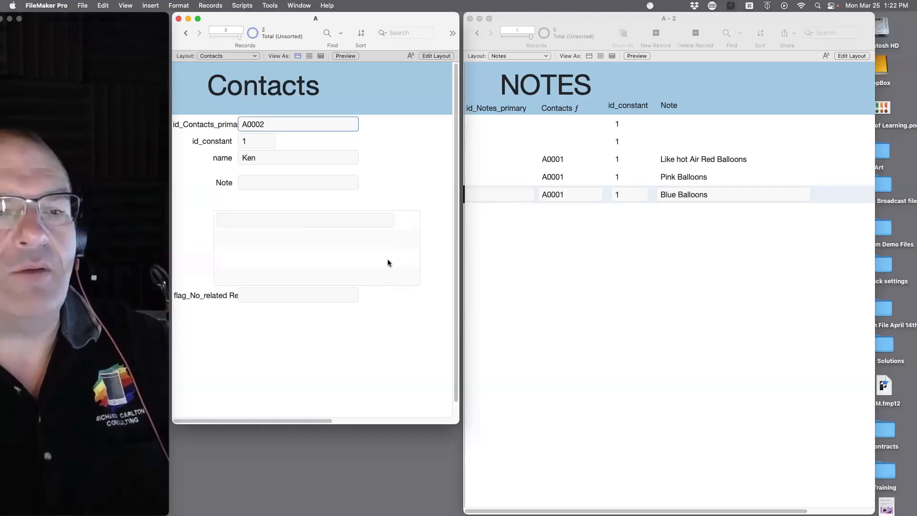
click(414, 336)
click(83, 6)
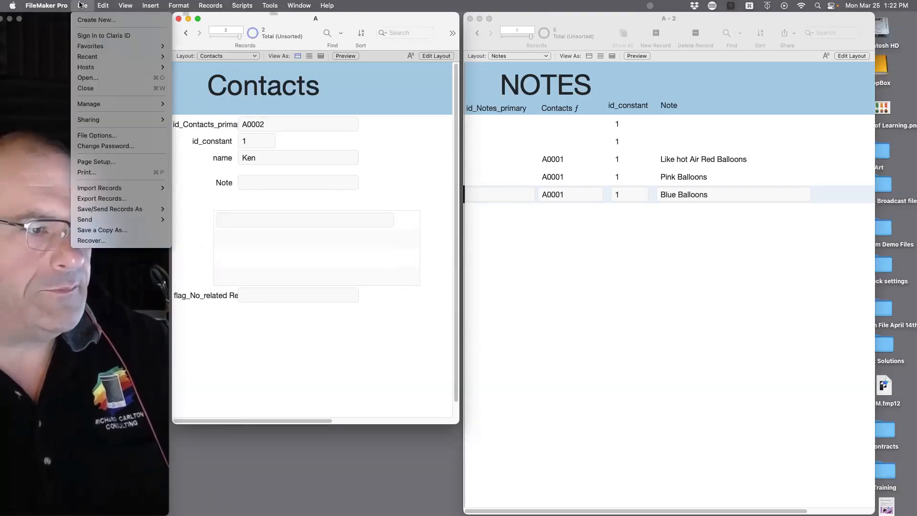
click(352, 328)
click(186, 33)
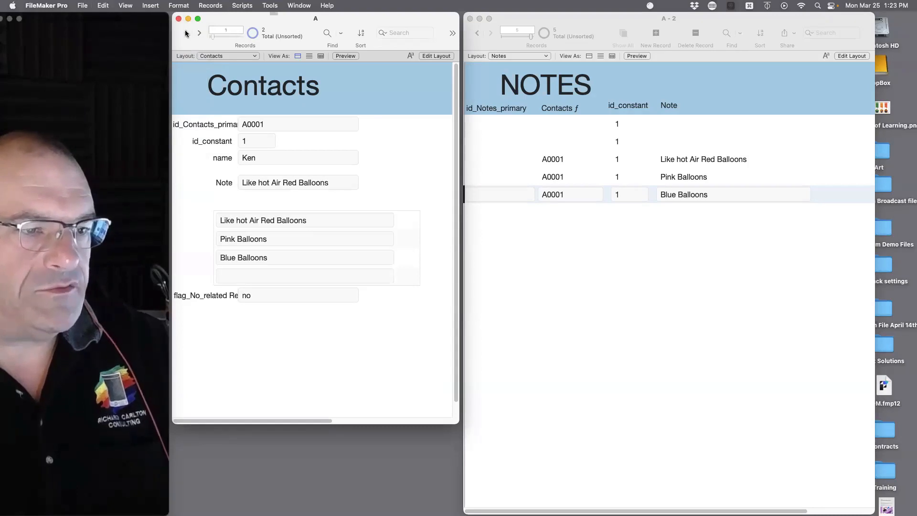
Step: Reopen the flag_No_related Record calculation and examine its summed id_constant field alongside the fields of Notes_id_Contacts_ƒ
click(82, 6)
mouse_move(119, 104)
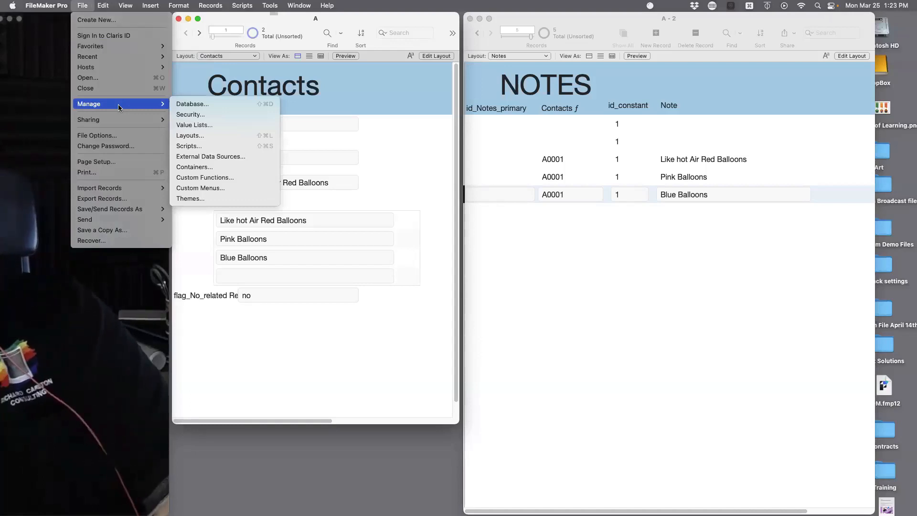
click(357, 341)
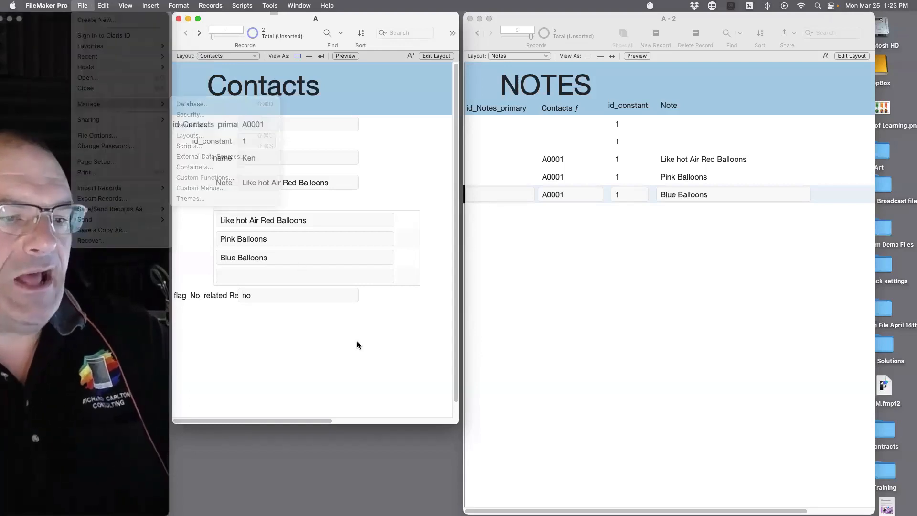
double_click(366, 138)
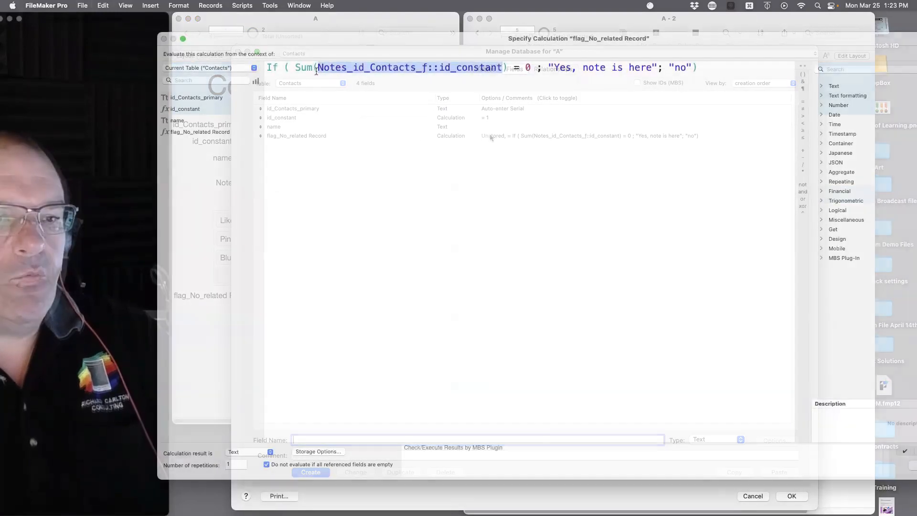
click(219, 67)
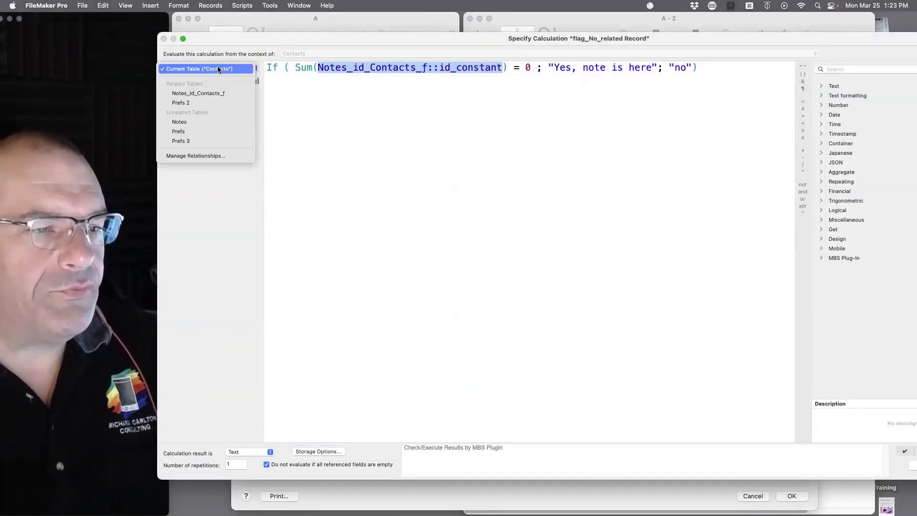
click(219, 94)
click(410, 88)
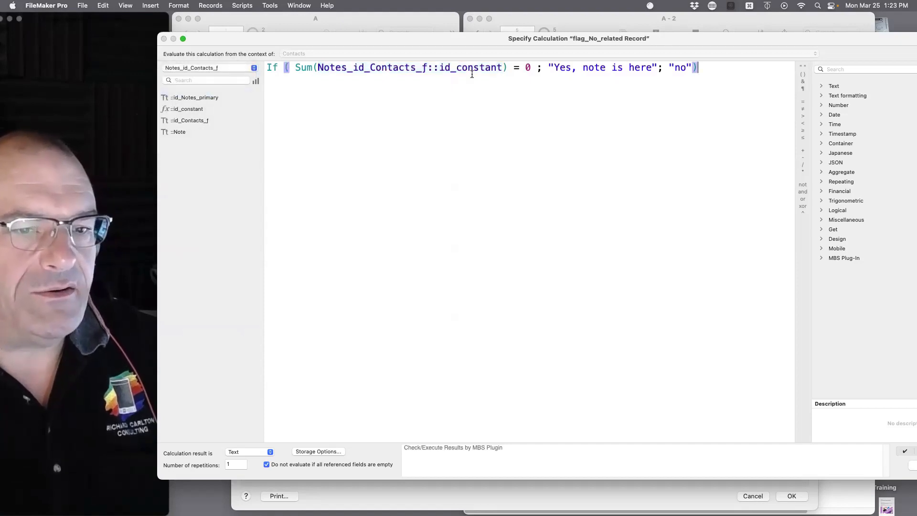
shift+click(515, 67)
shift+click(319, 67)
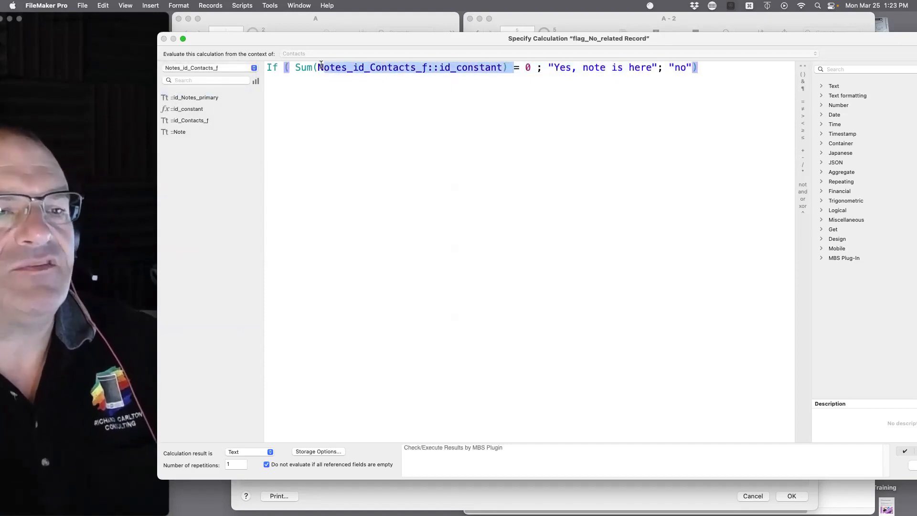
click(351, 72)
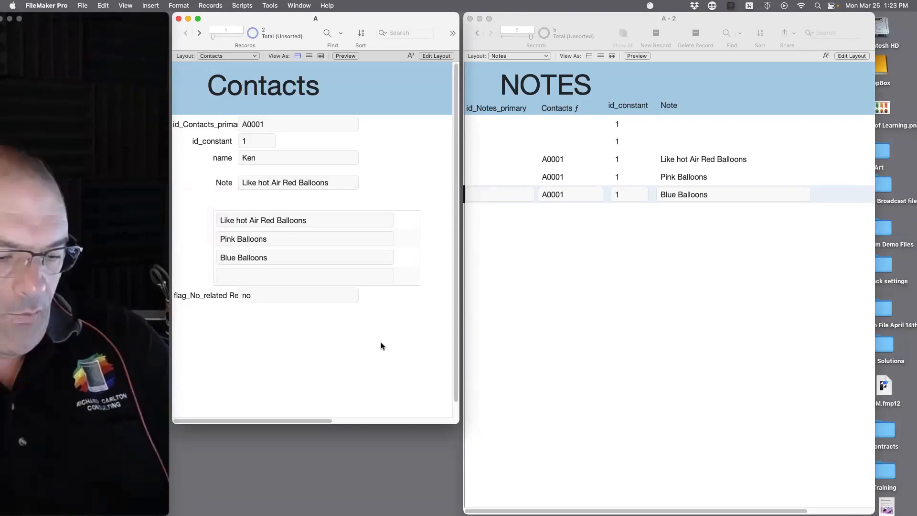
key(space)
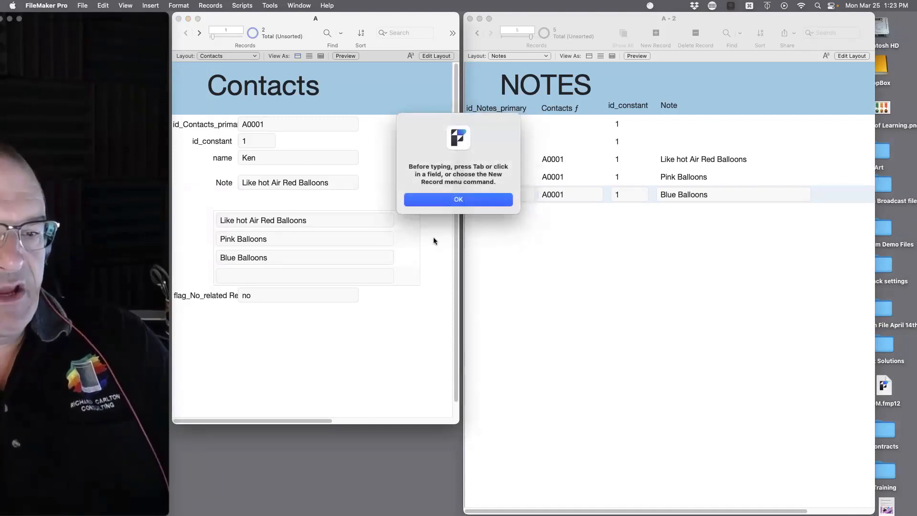
key(Return)
Step: Create a calculation field named "Total of Related Records" in the Contacts table
key(super+shift+d)
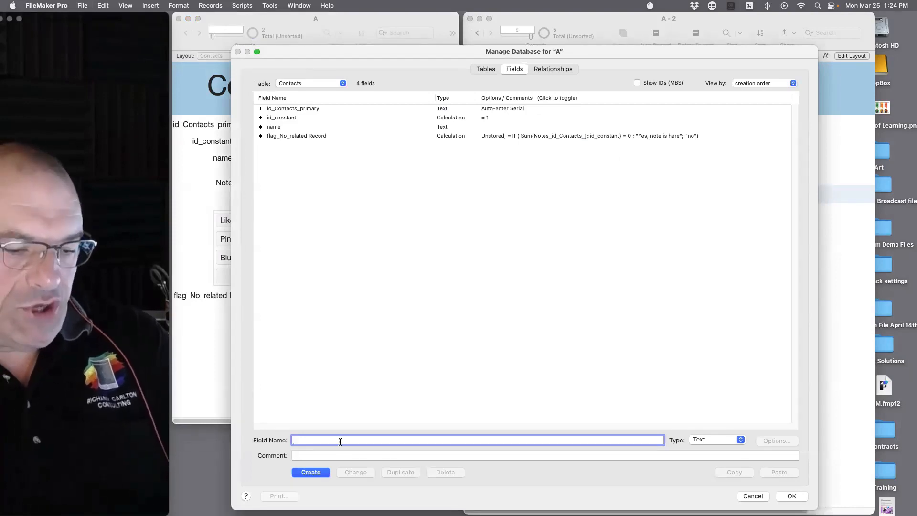
text(TOTAL OF RELAT)
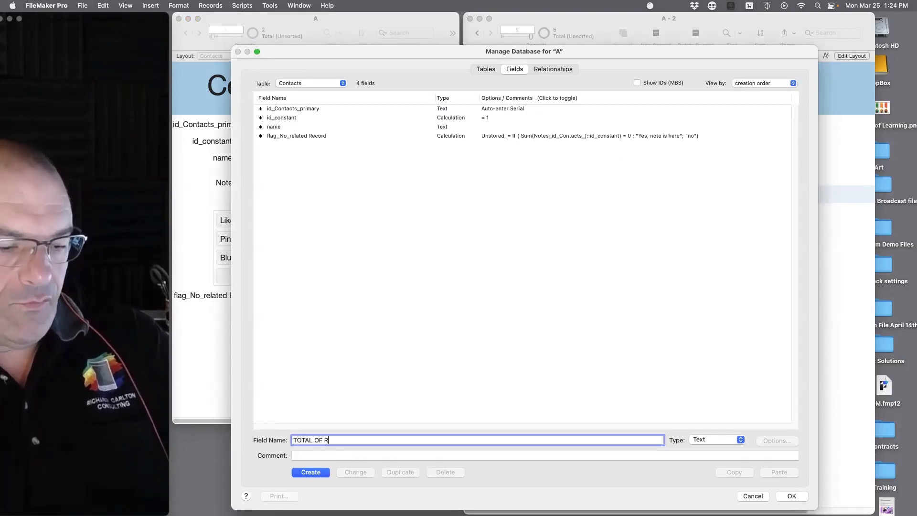
click(715, 407)
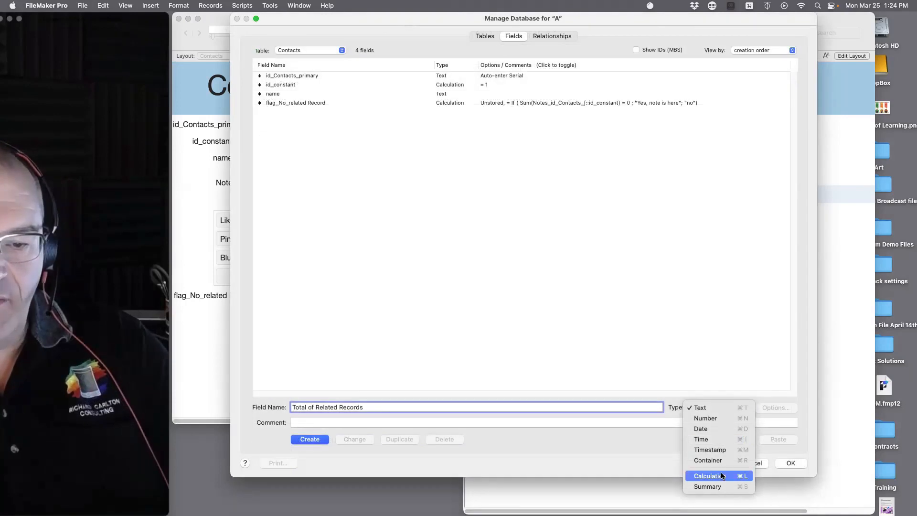
click(706, 475)
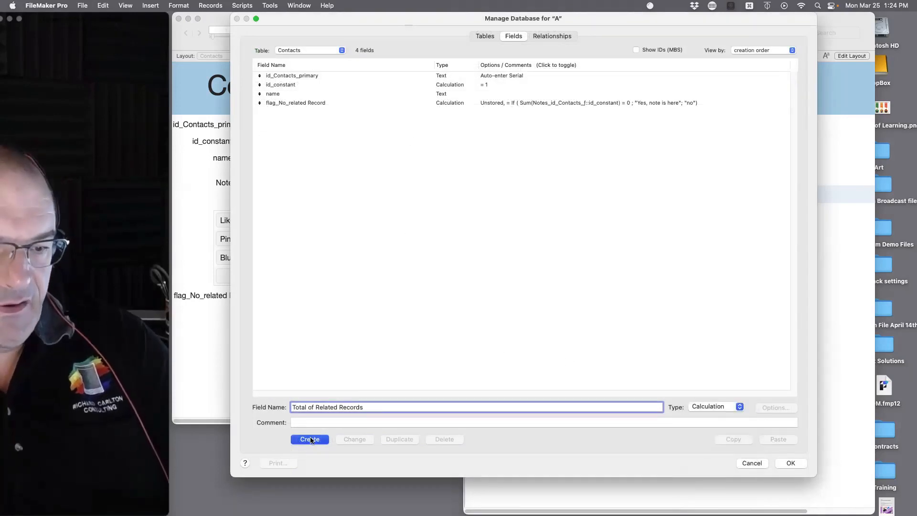
click(310, 439)
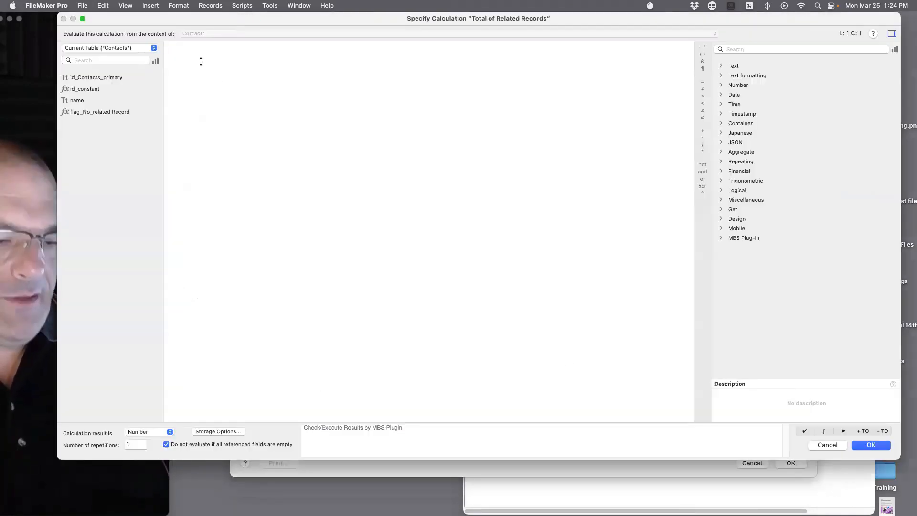
Step: Define the Total of Related Records calculation as sum(Notes_id_Contacts_ƒ::id_constant)
text(sum()
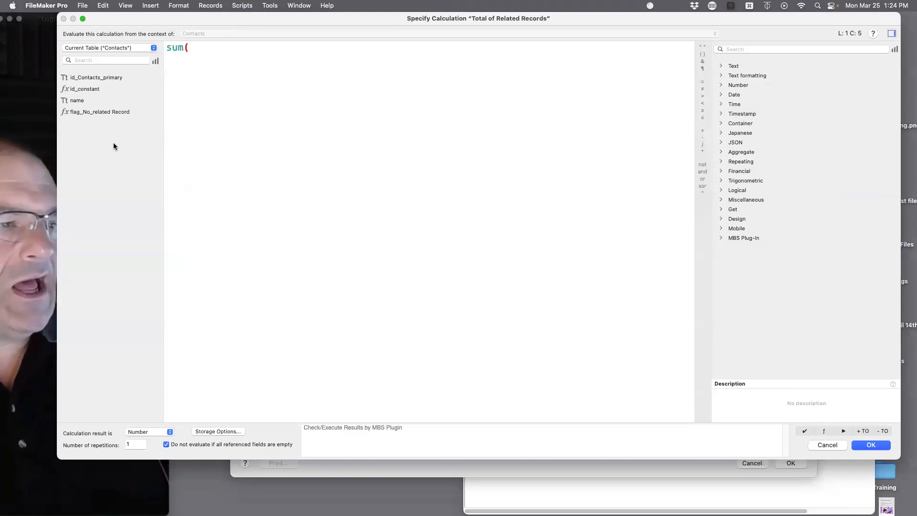
click(108, 48)
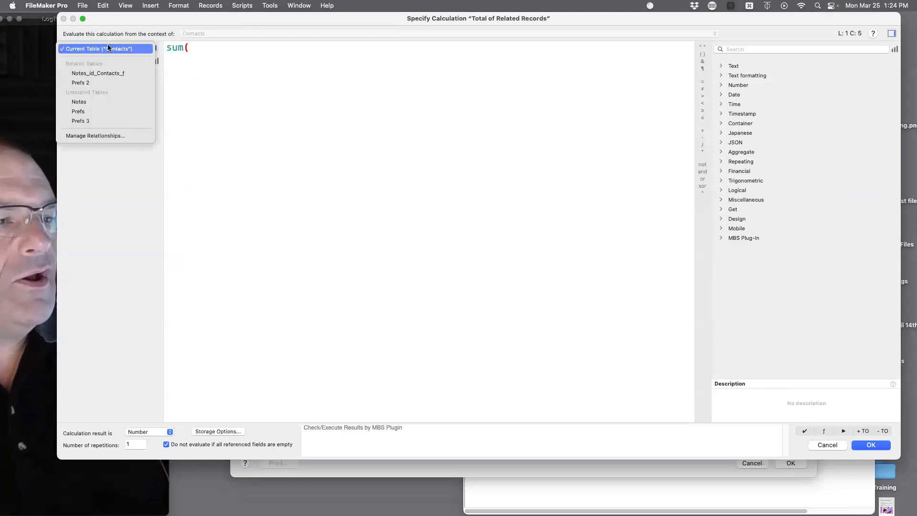
click(96, 73)
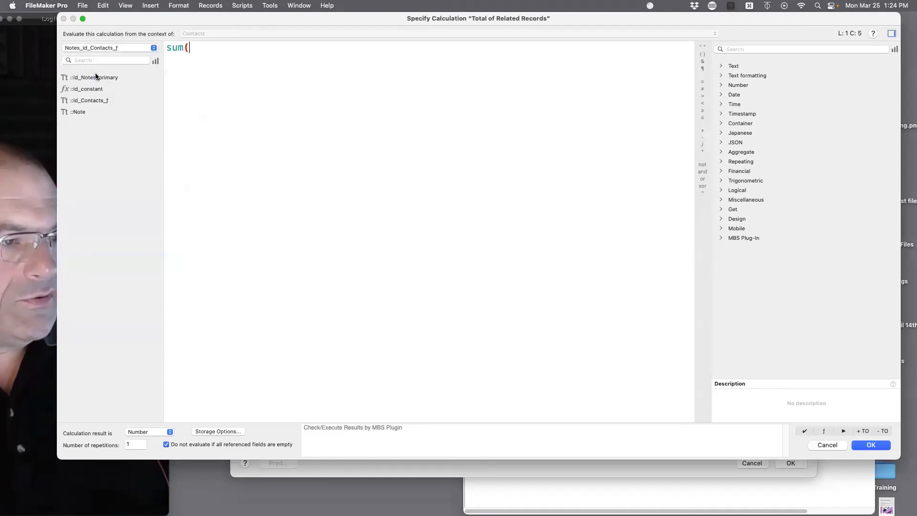
double_click(82, 89)
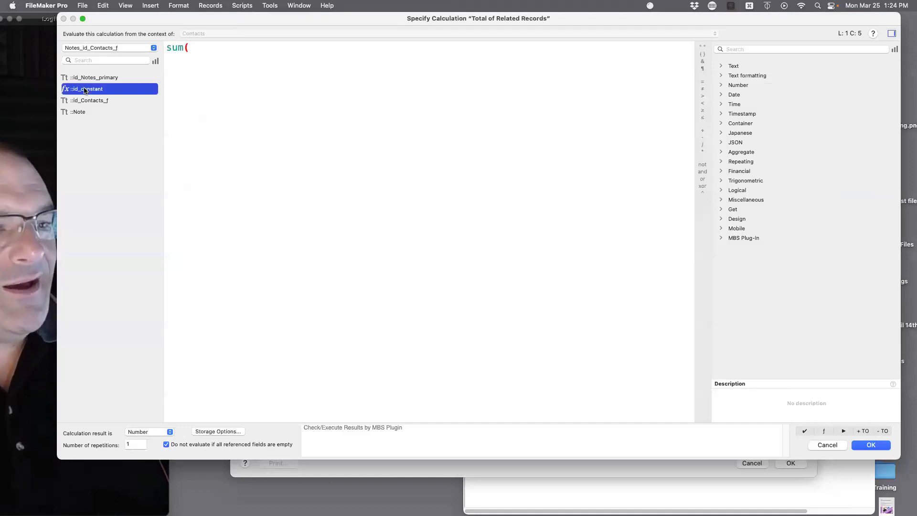
text())
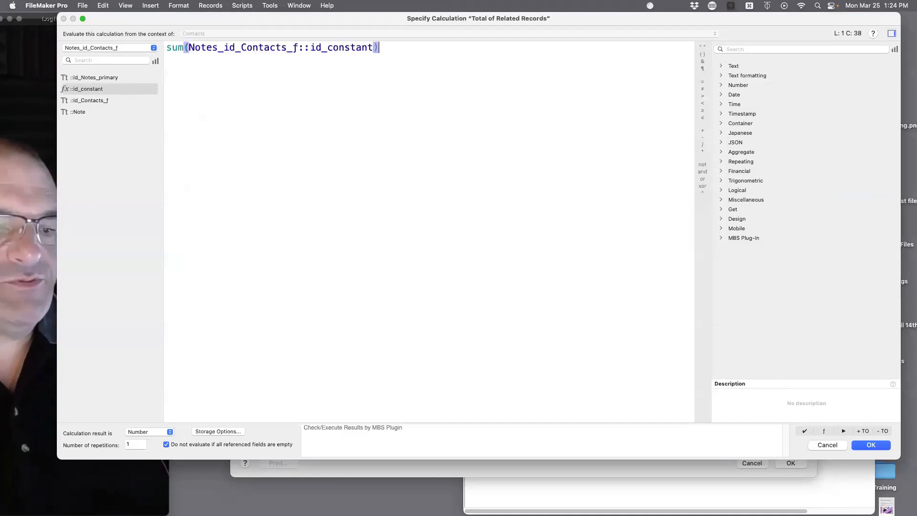
Step: Accept the storage options of Total of Related Records with calculation results not stored, and save the database definitions
click(222, 431)
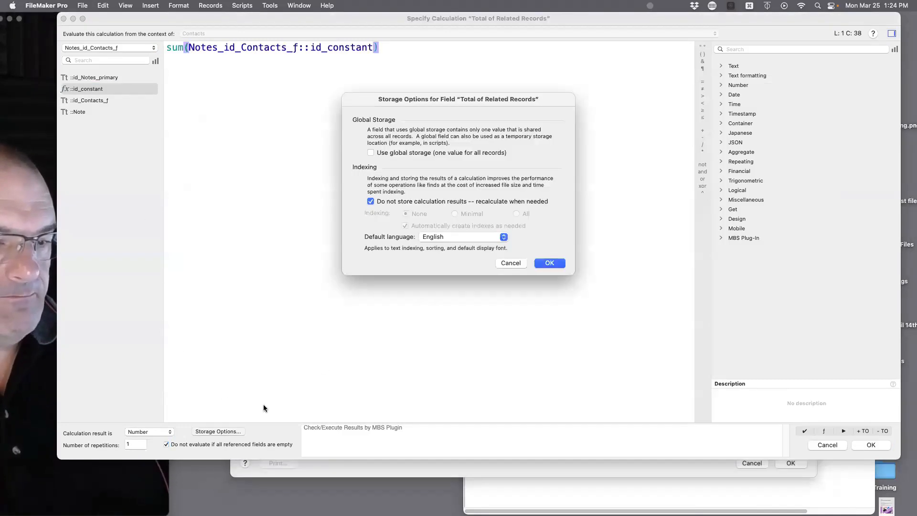
click(550, 263)
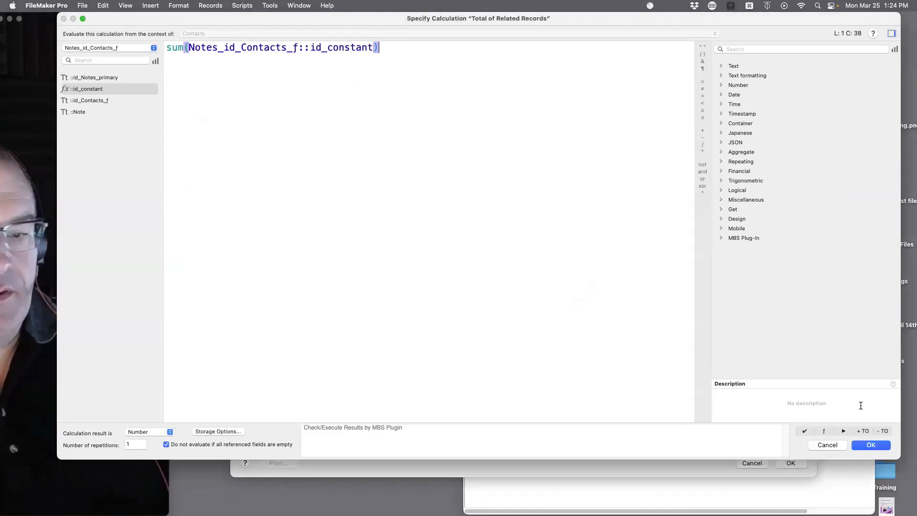
click(880, 446)
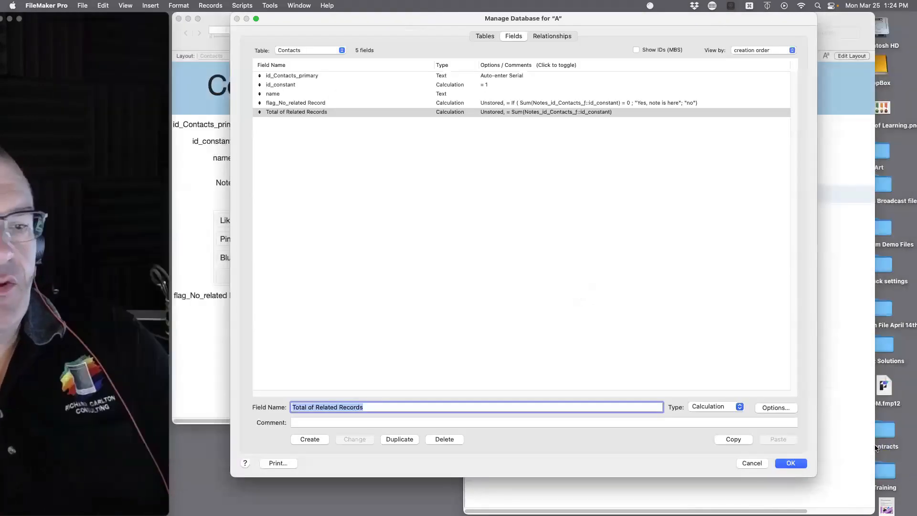
click(791, 463)
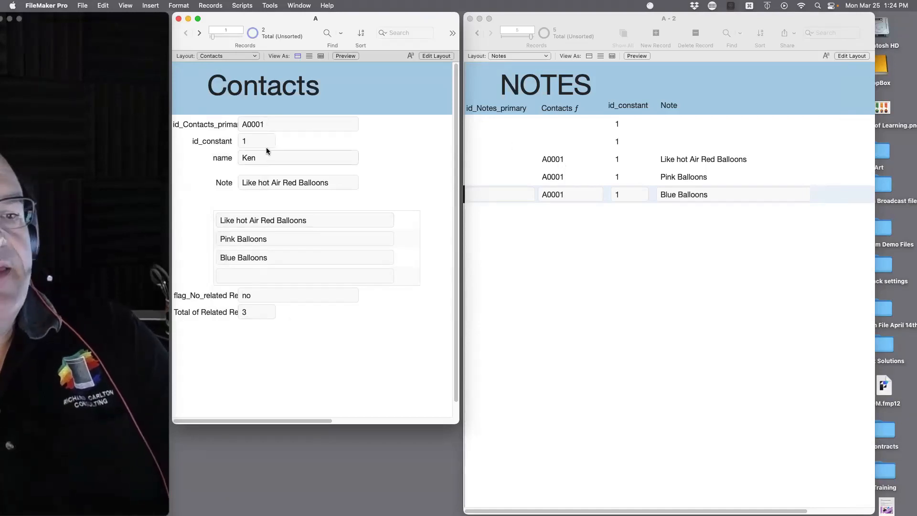
Step: Check id_constant on the three Notes records of contact A0001 against the contact's Total of Related Records
click(621, 162)
click(620, 162)
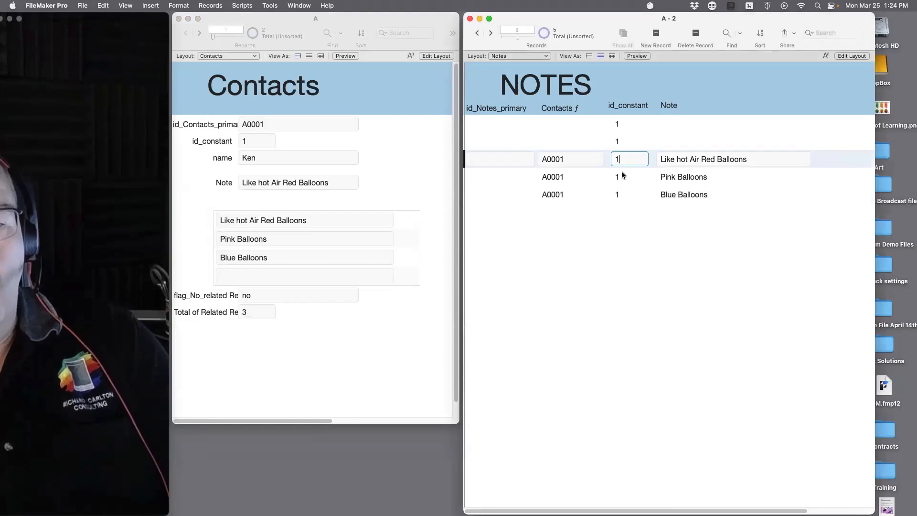
click(622, 177)
click(622, 194)
click(263, 317)
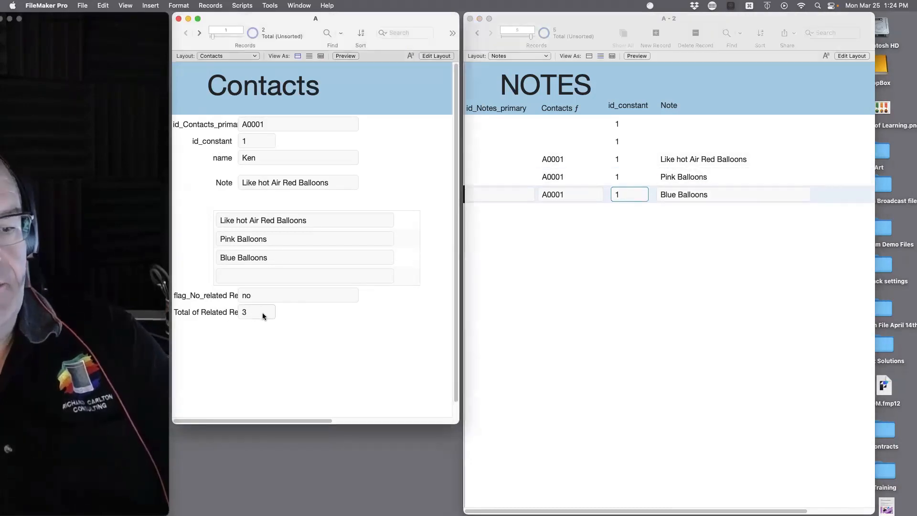
Step: On the Contacts layout, move Total of Related Records with its label below the portal and place flag_No_related Record beneath it
key(super+l)
drag(260, 312, 349, 346)
shift+click(237, 316)
click(233, 300)
drag(282, 299, 306, 299)
shift+click(257, 300)
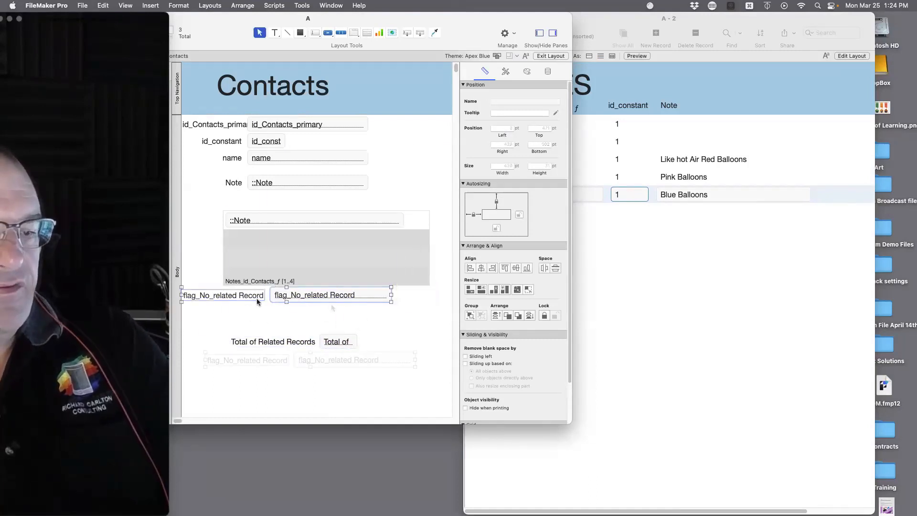
drag(330, 300, 331, 306)
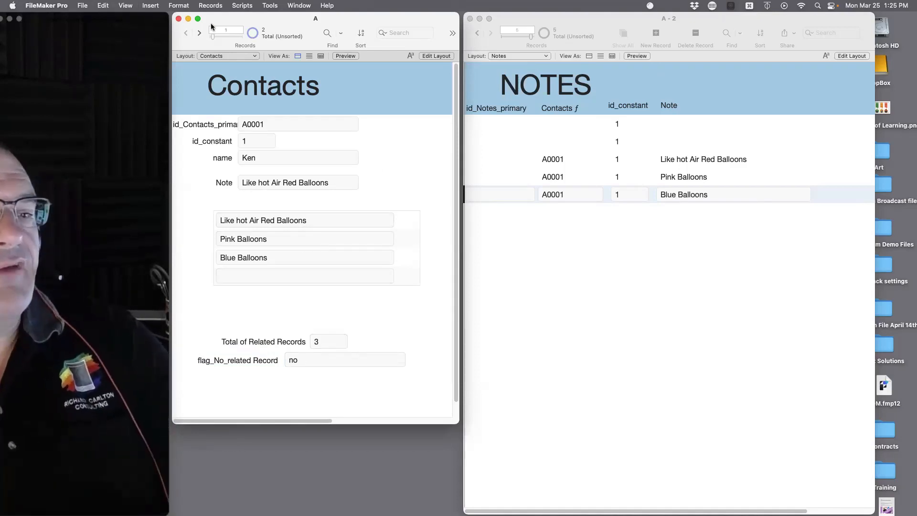
Step: On contact A0002, replace the contact's name and commit a related note reading "hello"
click(199, 33)
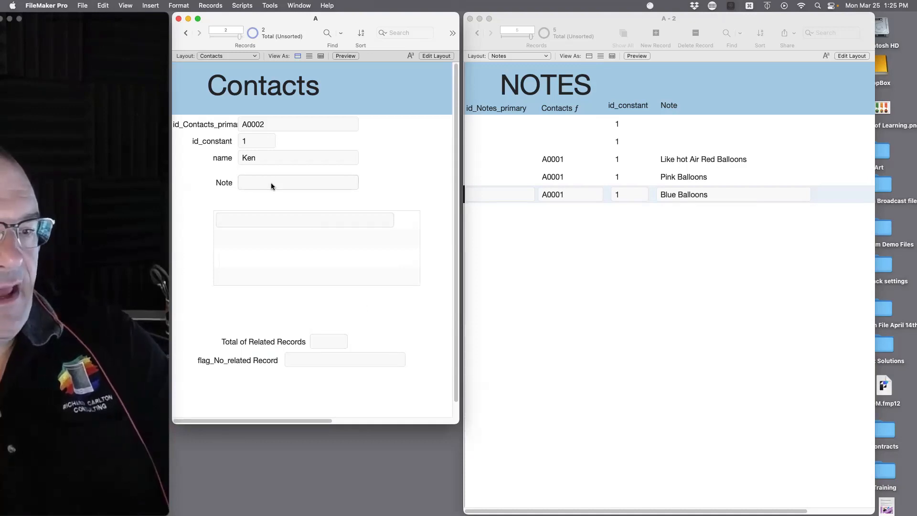
drag(262, 159, 216, 155)
text(sdfs)
text(Sam)
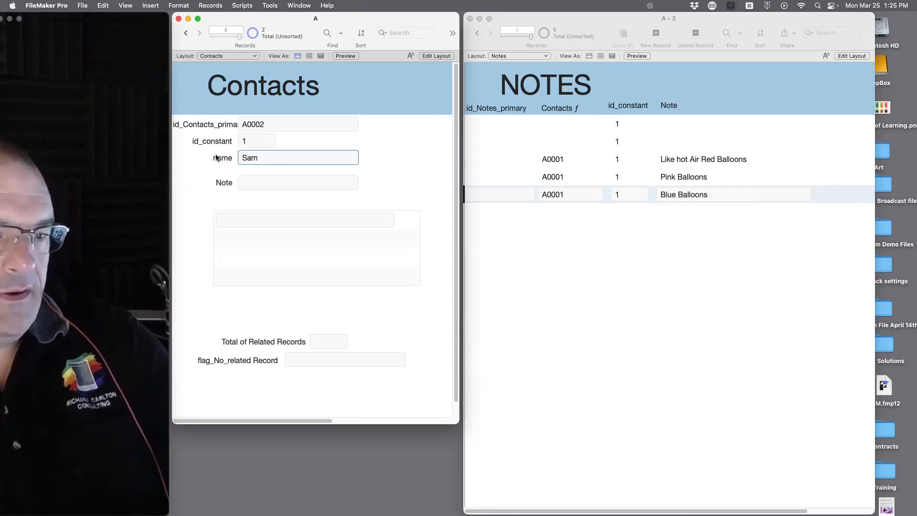
click(258, 184)
text(hello)
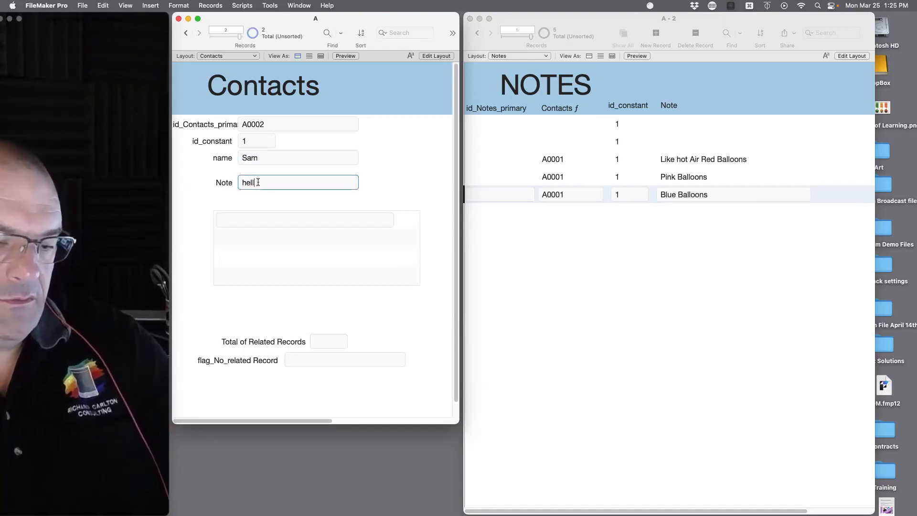
click(420, 189)
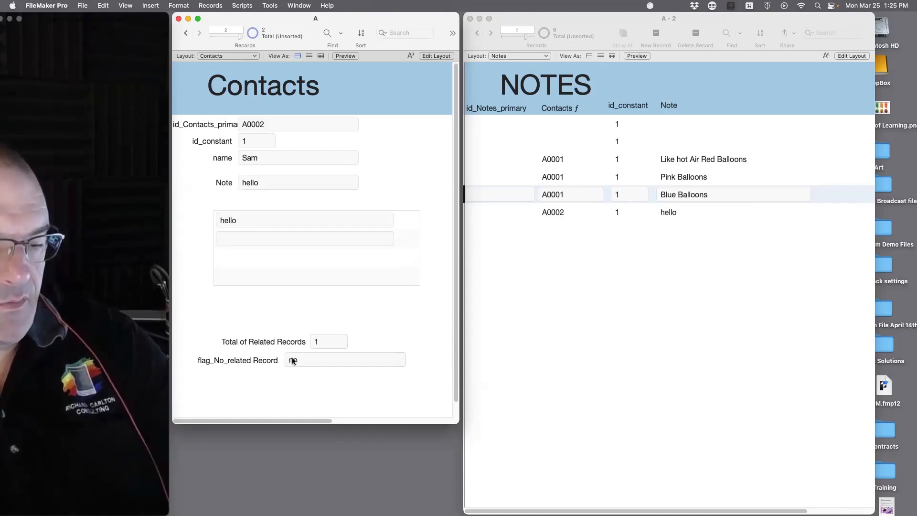
Step: Reopen the flag_No_related Record calculation and reinsert id_constant from Notes_id_Contacts_ƒ inside its Sum() function
key(super+shift+d)
double_click(326, 103)
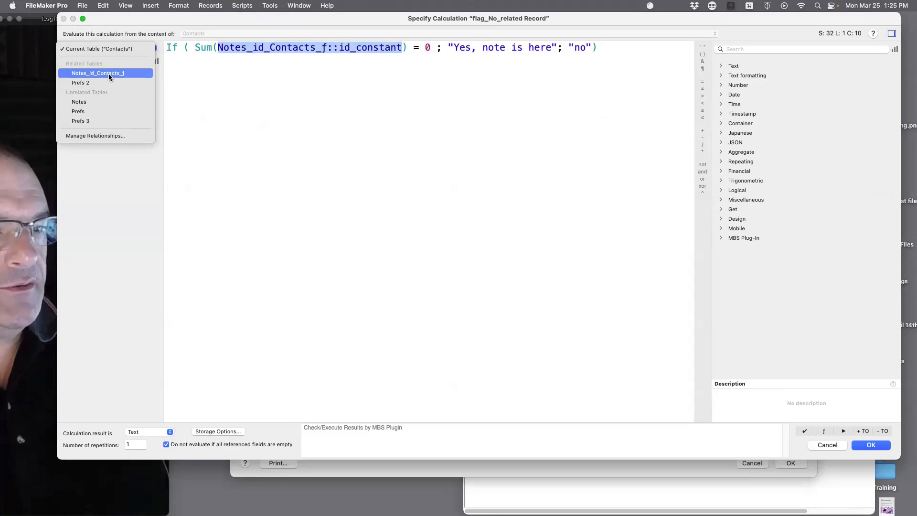
click(108, 74)
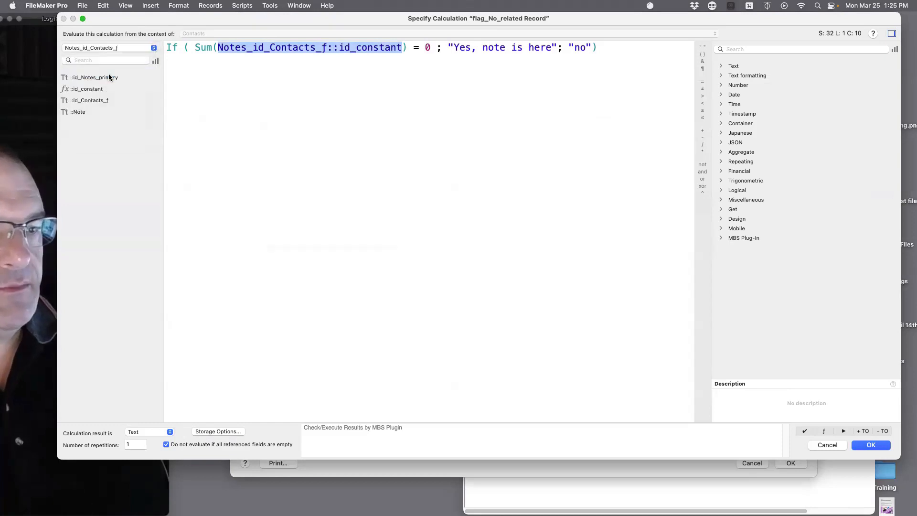
double_click(88, 87)
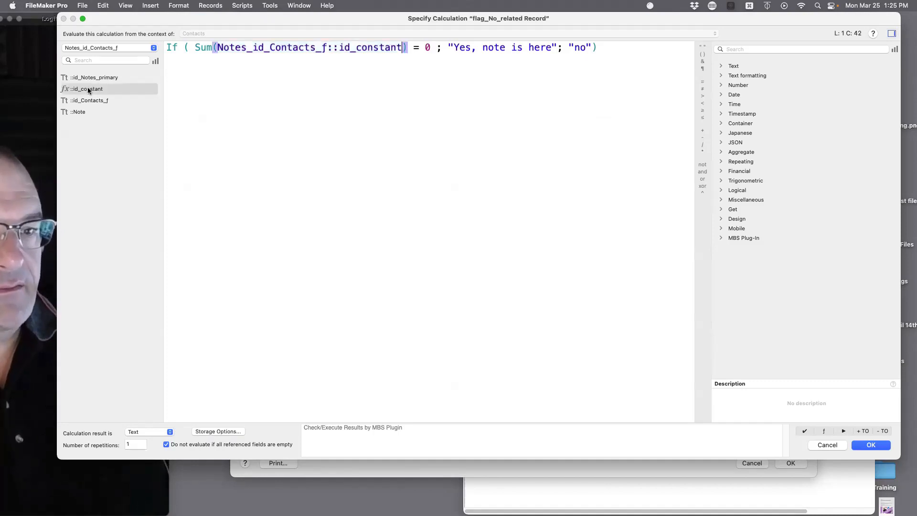
click(276, 92)
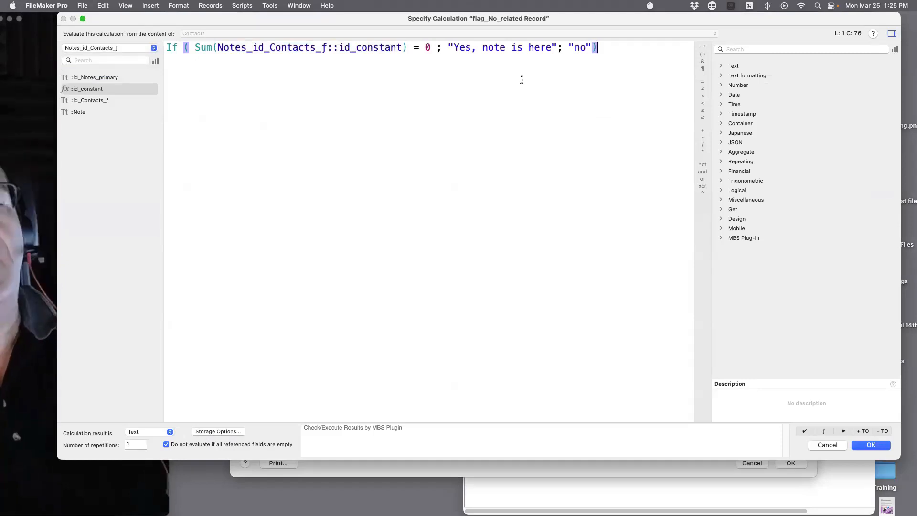
Step: Change the flag calculation's If() results to "no" when the sum is 0 and "Yes, there are note" otherwise
drag(557, 47, 452, 47)
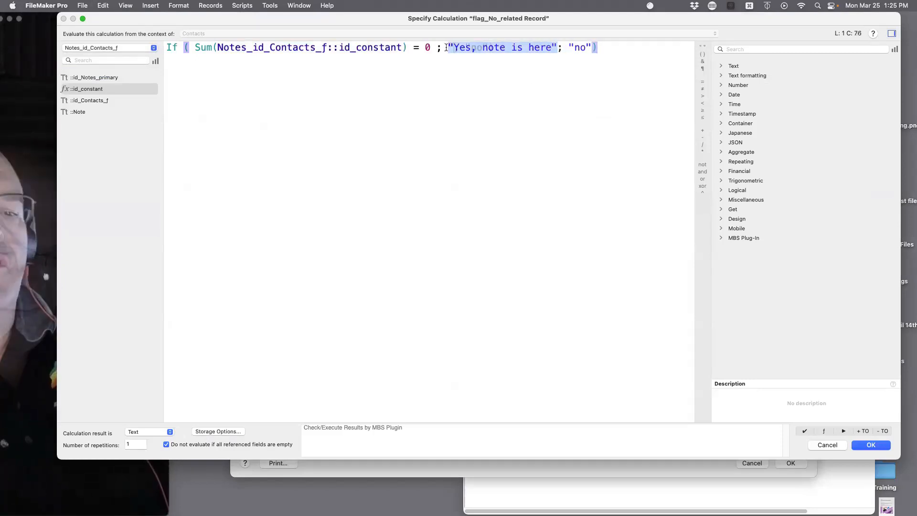
text(no")
double_click(495, 48)
text(Yes, there are m)
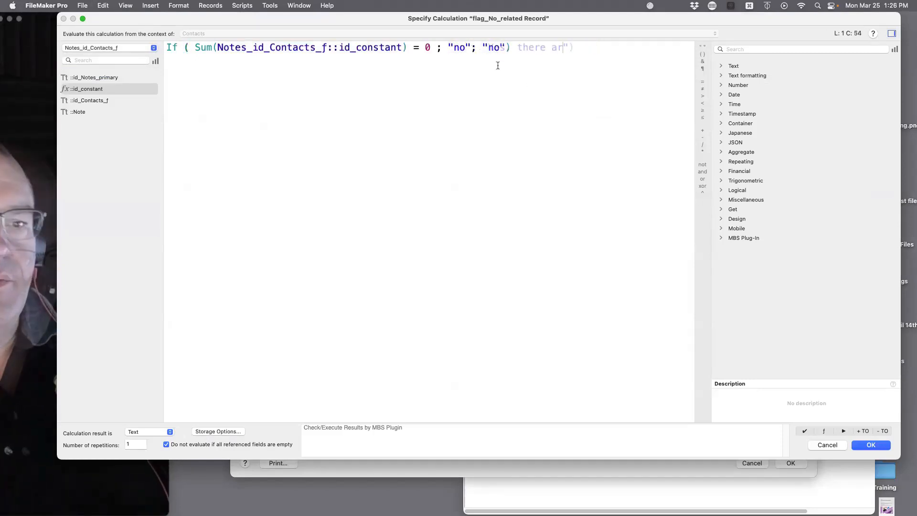
key(BackSpace)
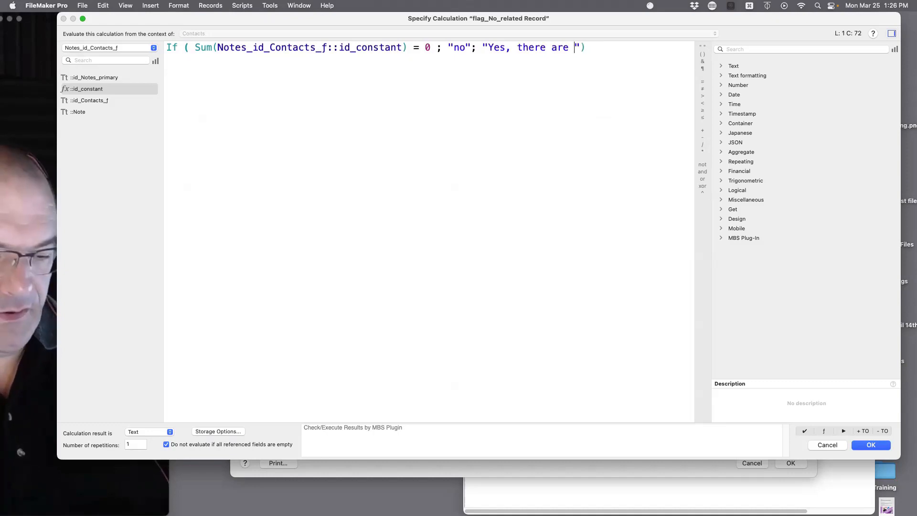
text(note)
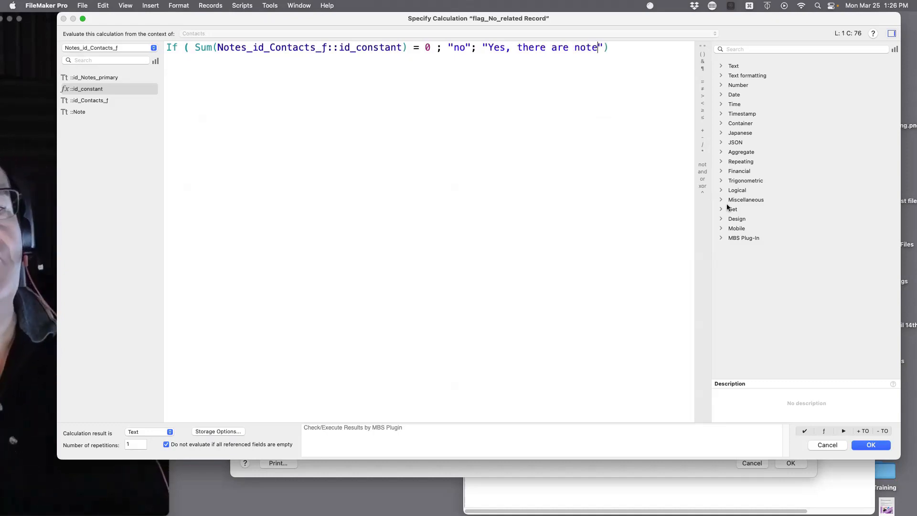
Step: Save the revised flag calculation and database definitions, and commit a new blank record in Contacts
click(882, 446)
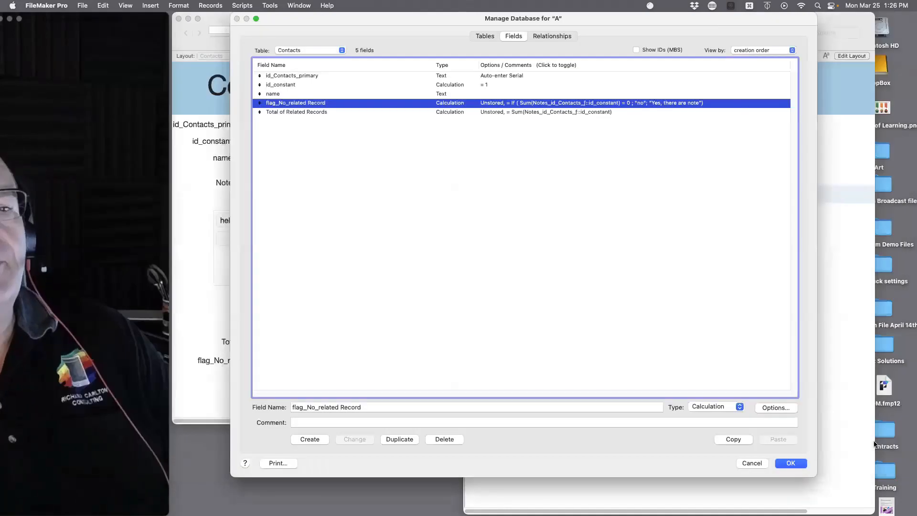
click(789, 463)
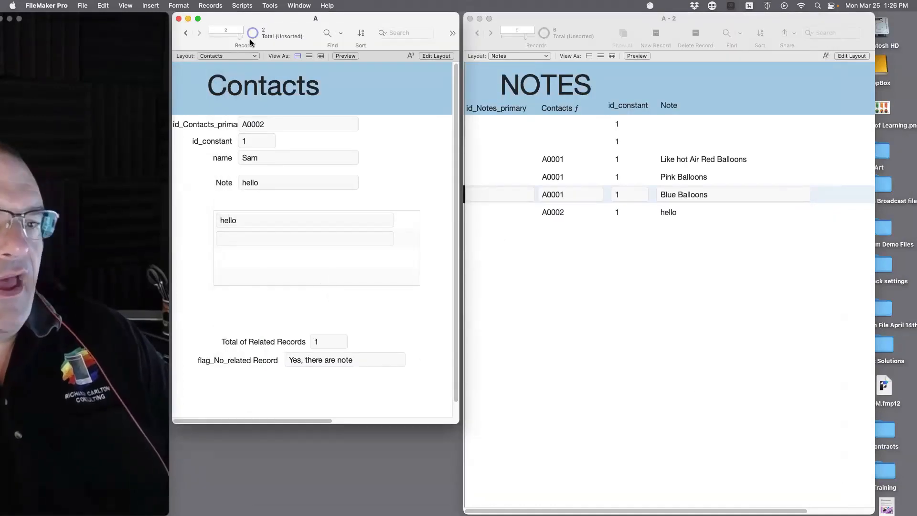
key(super+n)
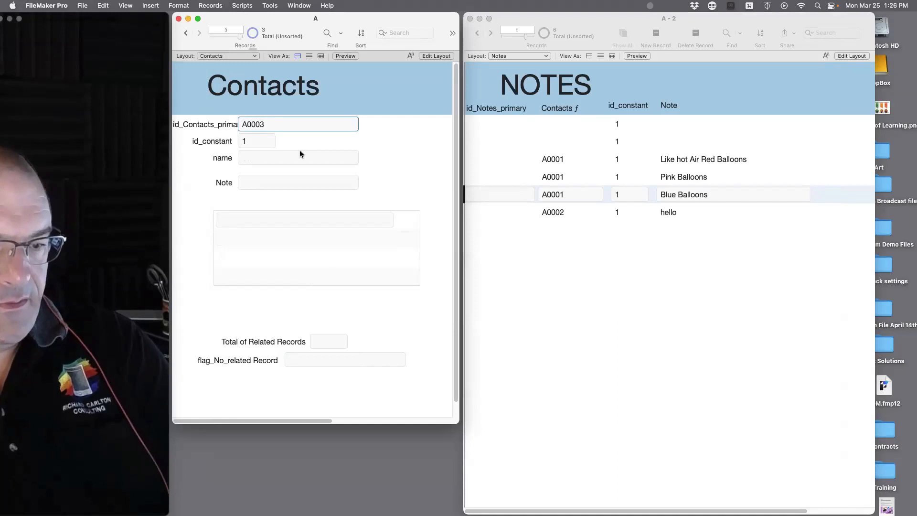
click(385, 323)
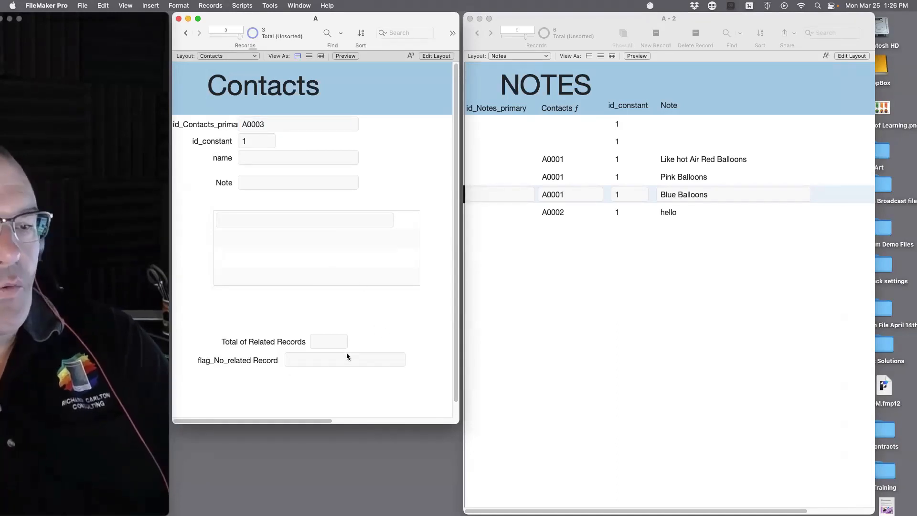
Step: Turn off "Do not evaluate if all referenced fields are empty" for flag_No_related Record and save the definitions
key(super+shift+d)
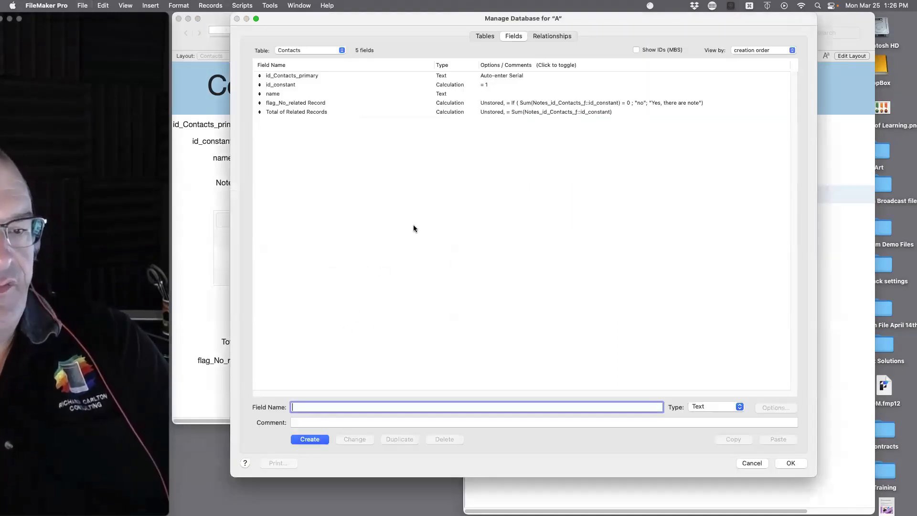
click(340, 112)
double_click(360, 104)
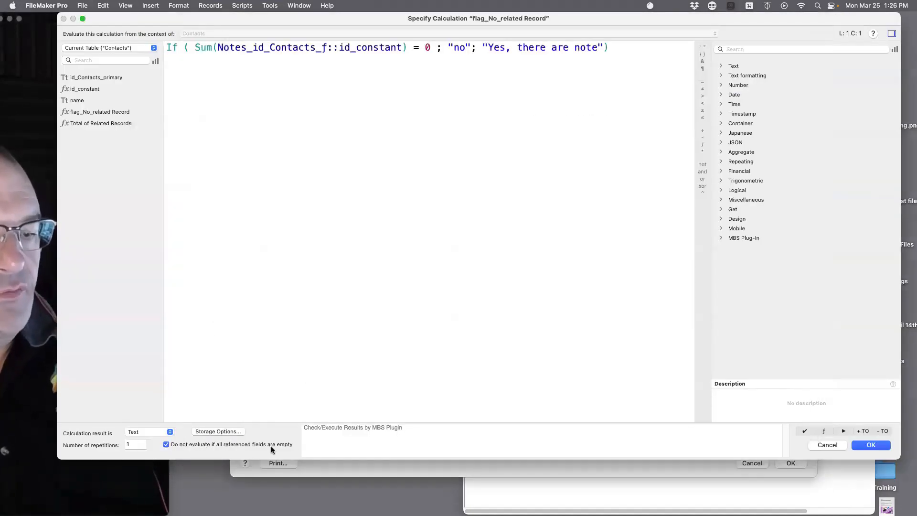
click(166, 445)
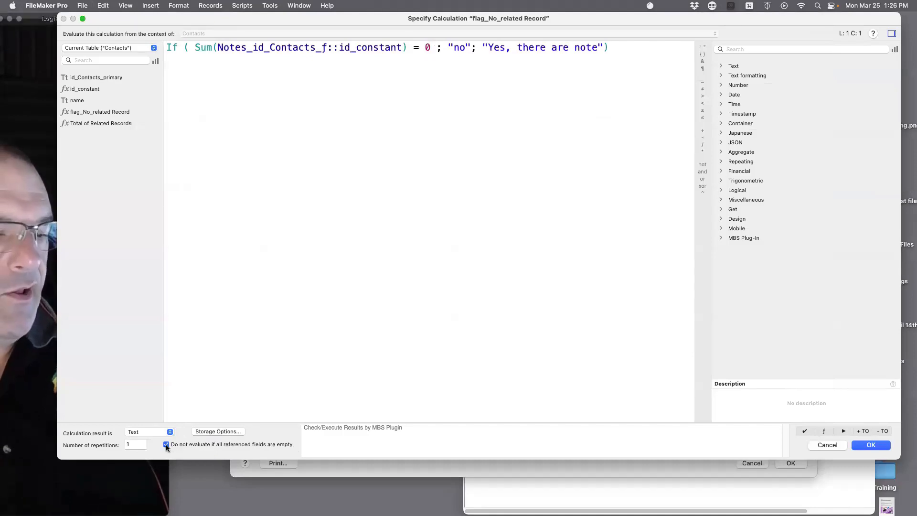
click(863, 445)
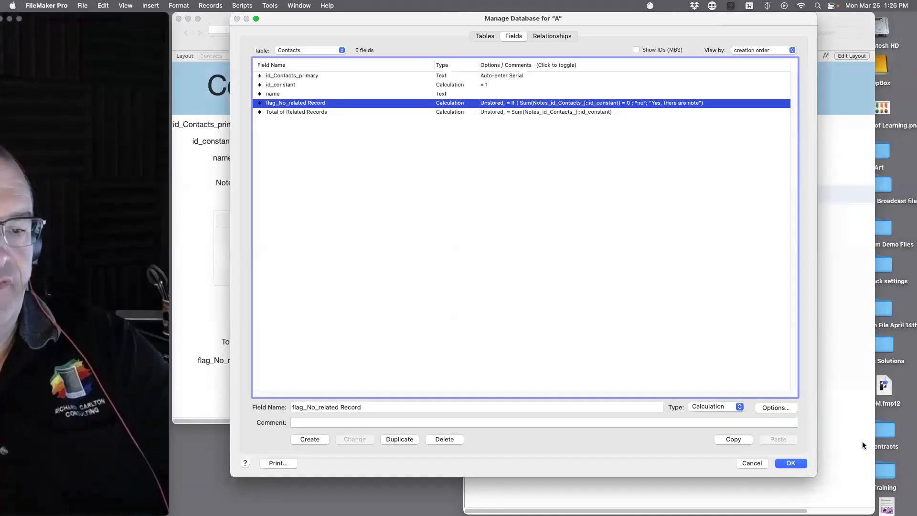
click(796, 464)
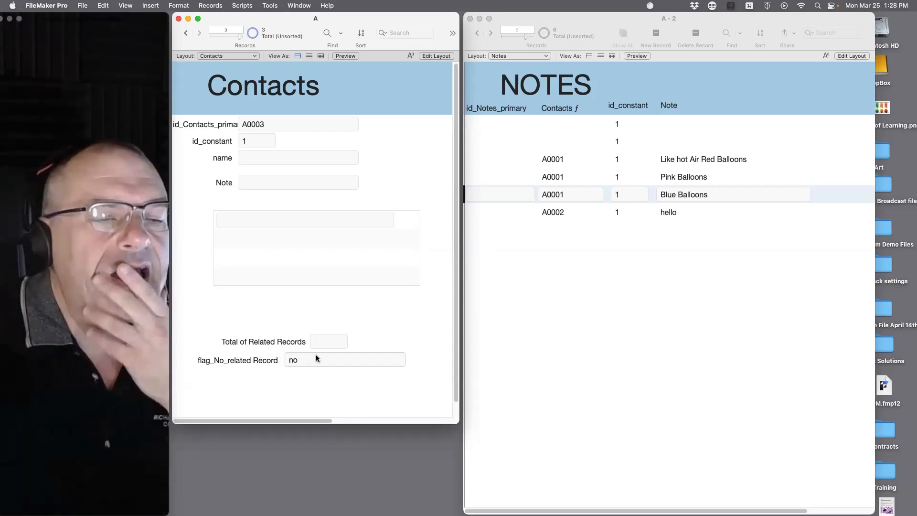
Step: Try a find in Contacts for records with an empty Total of Related Records, using = as the criterion
click(328, 33)
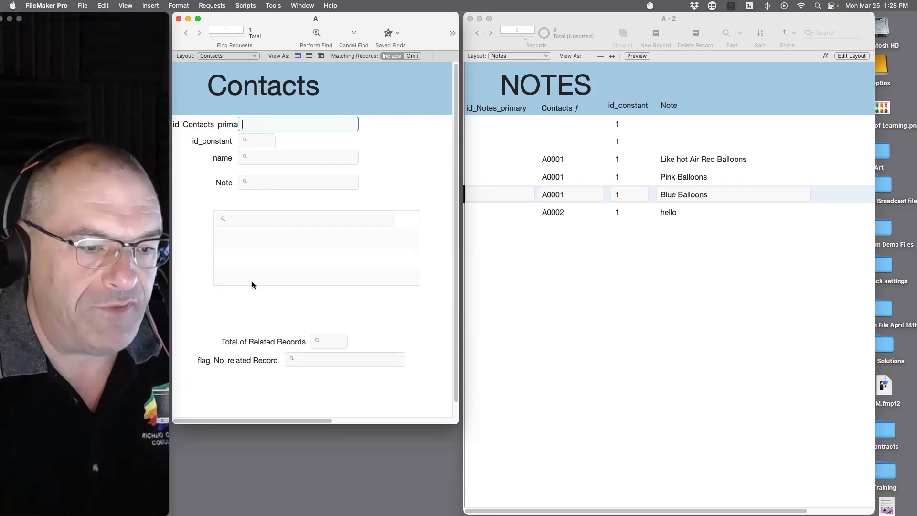
click(343, 342)
text(=)
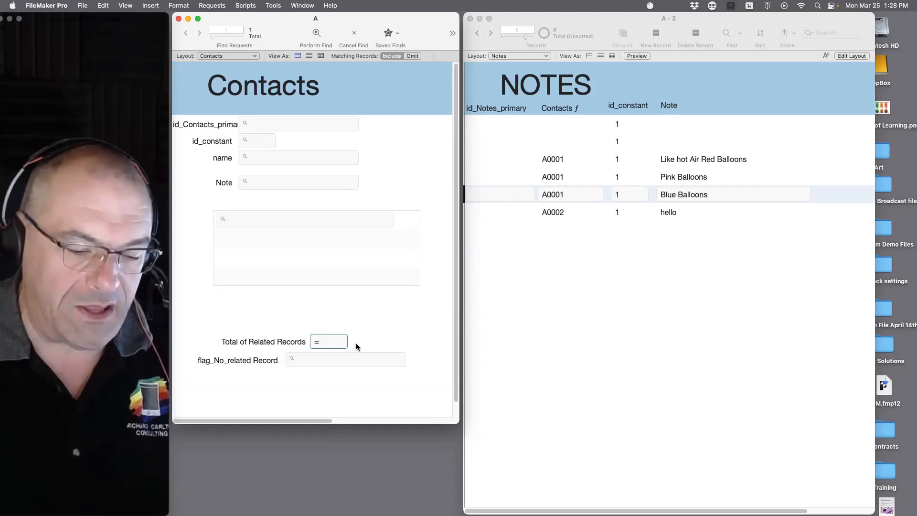
key(Return)
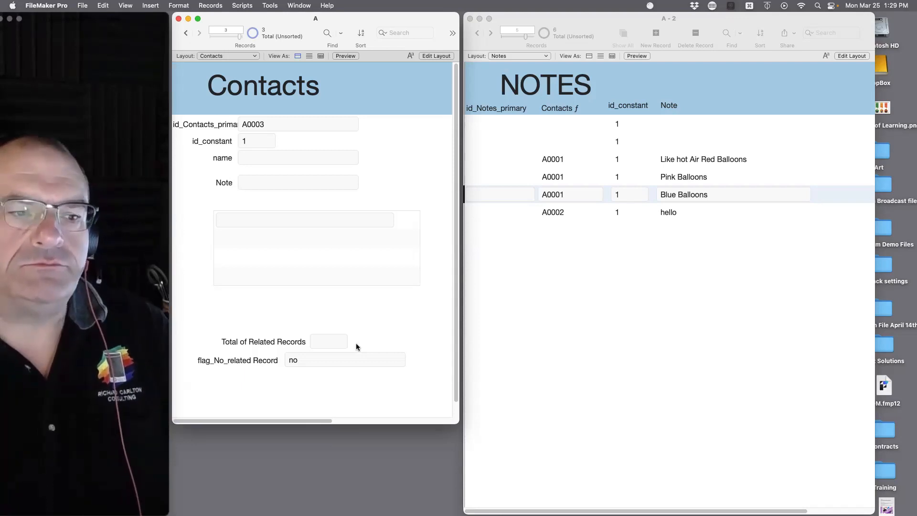
Step: Start a new calculation field named issemmpty in the Contacts table's field definitions
key(super+shift+d)
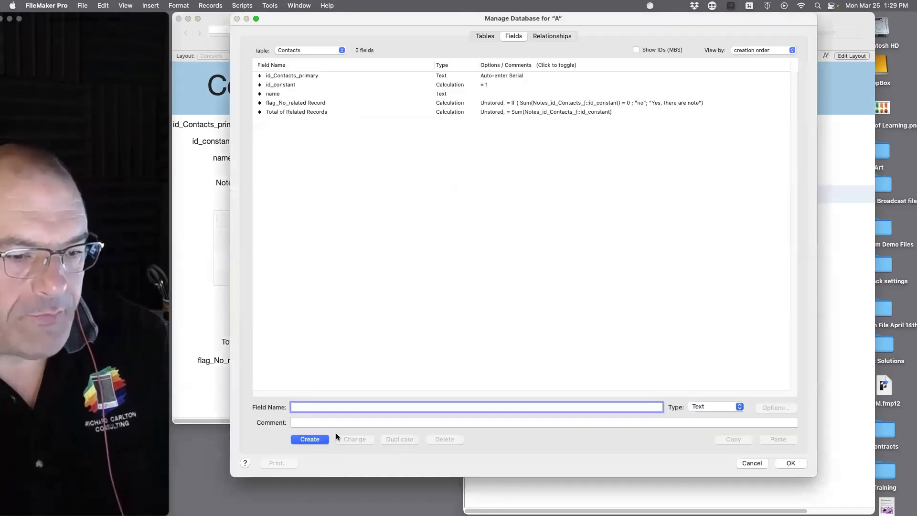
text(is)
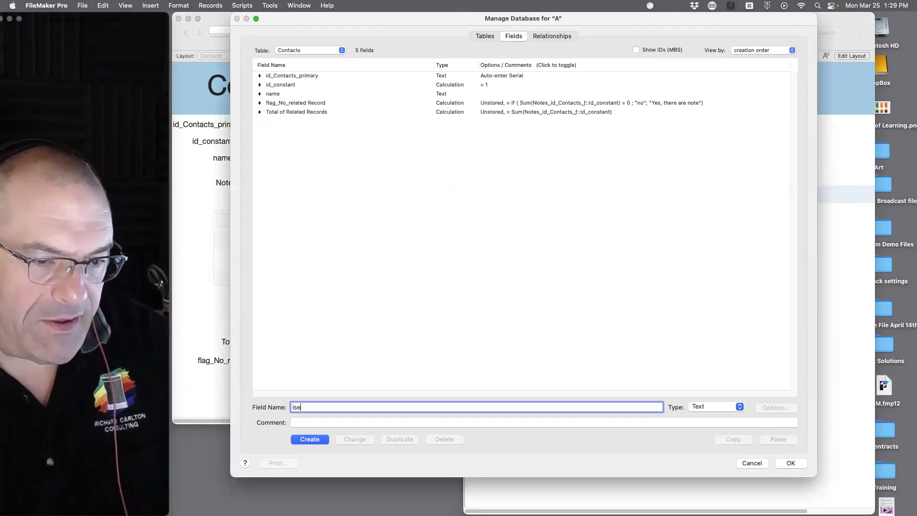
text(semm)
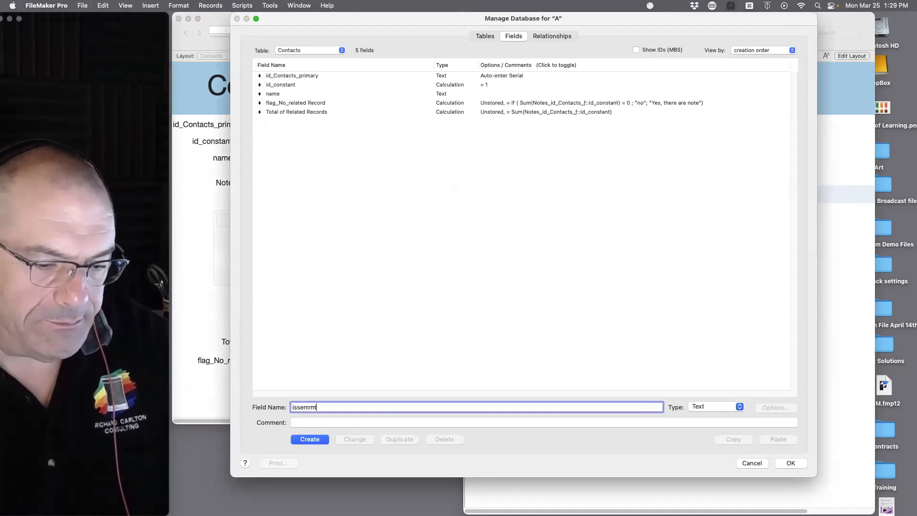
text(t)
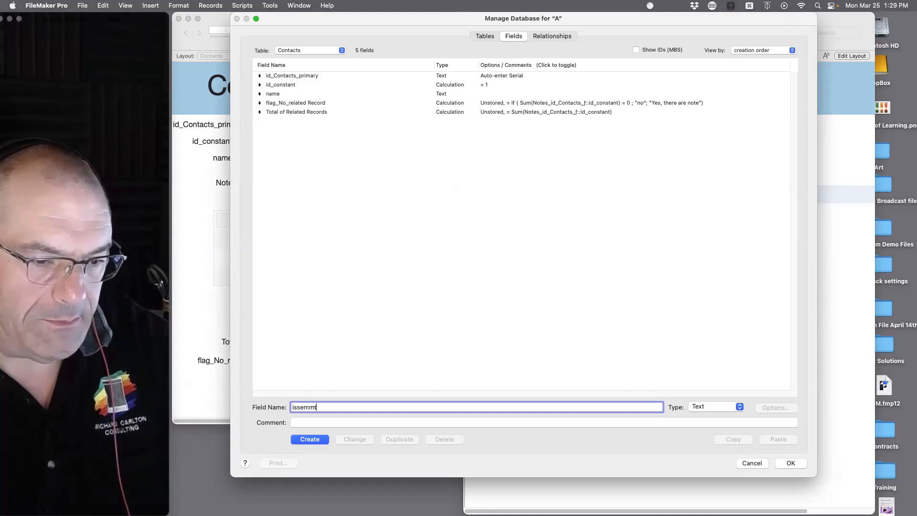
key(BackSpace)
text(py)
key(BackSpace)
text(ty)
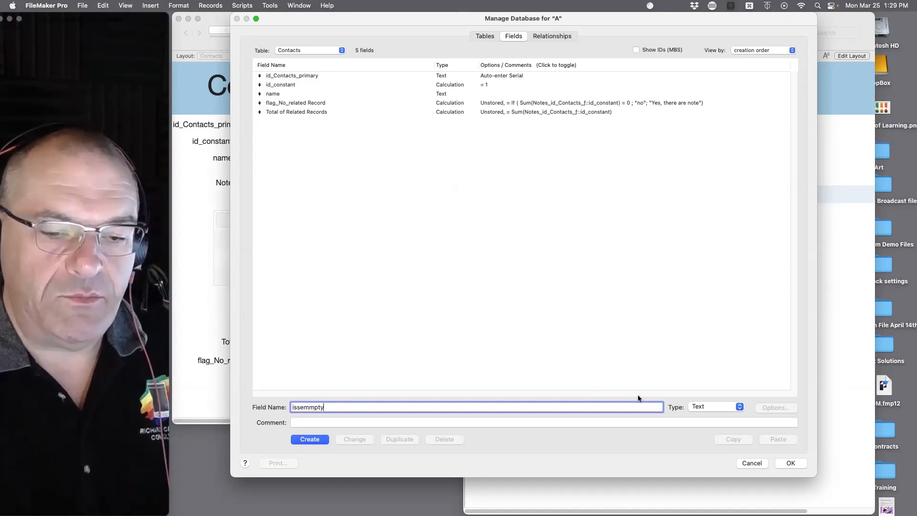
click(716, 407)
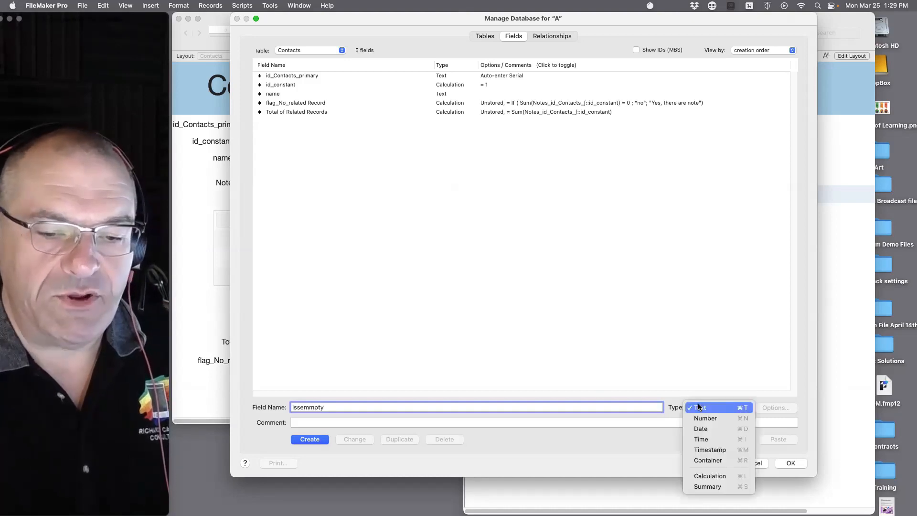
click(709, 476)
click(309, 439)
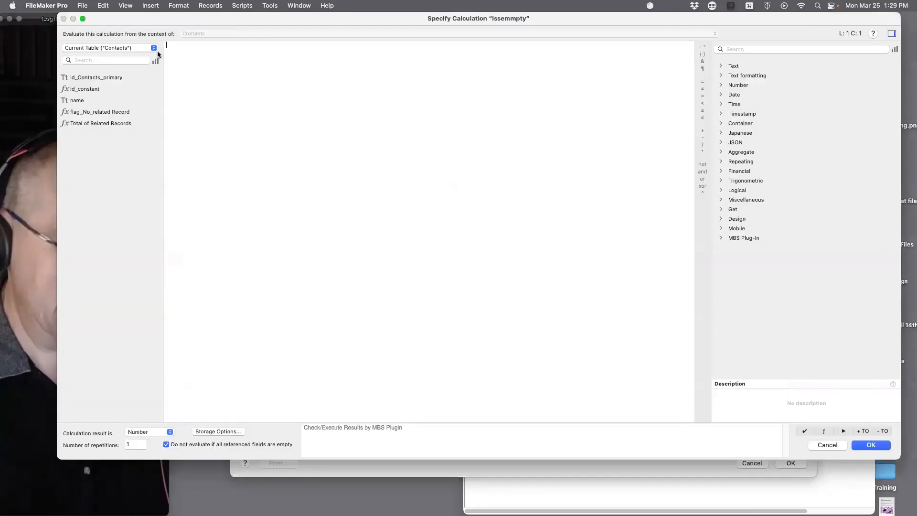
Step: Insert an If() function in the issemmpty calculation and list the Notes_id_Contacts_ƒ fields for its test
text(if)
key(Return)
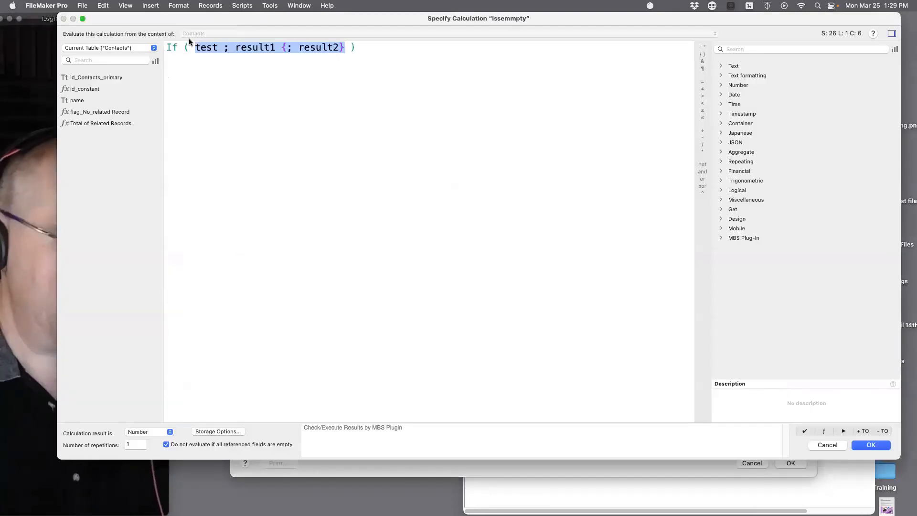
double_click(209, 48)
click(137, 50)
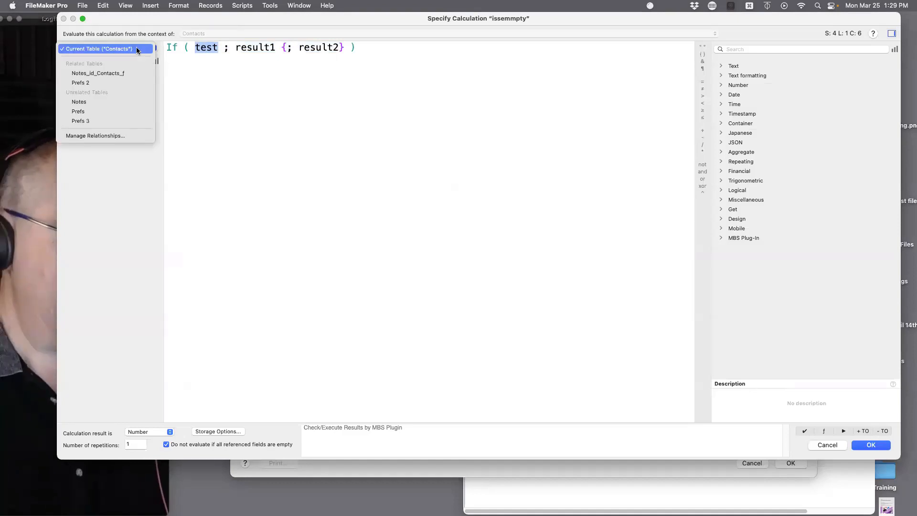
click(133, 73)
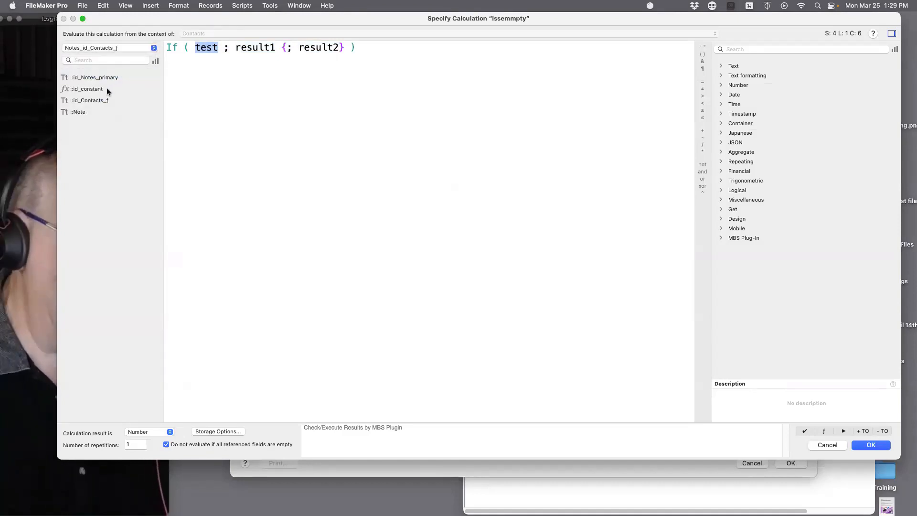
text(is)
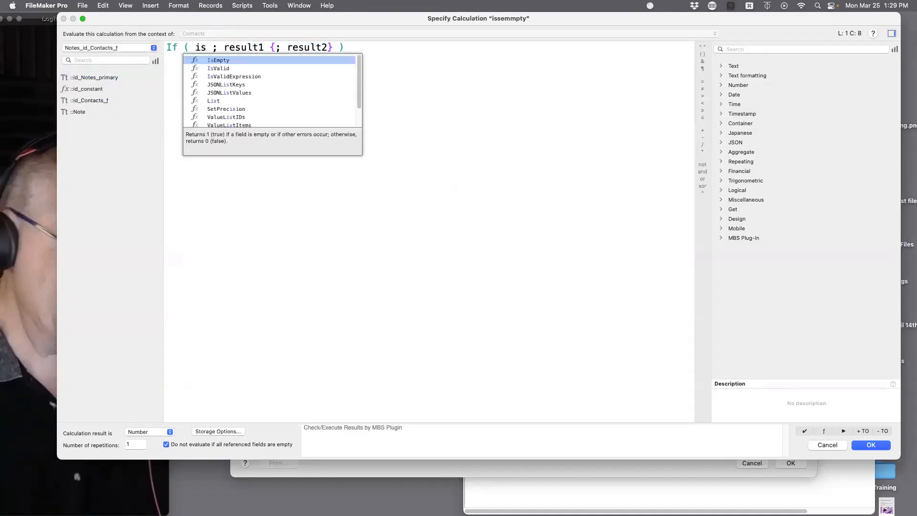
key(Return)
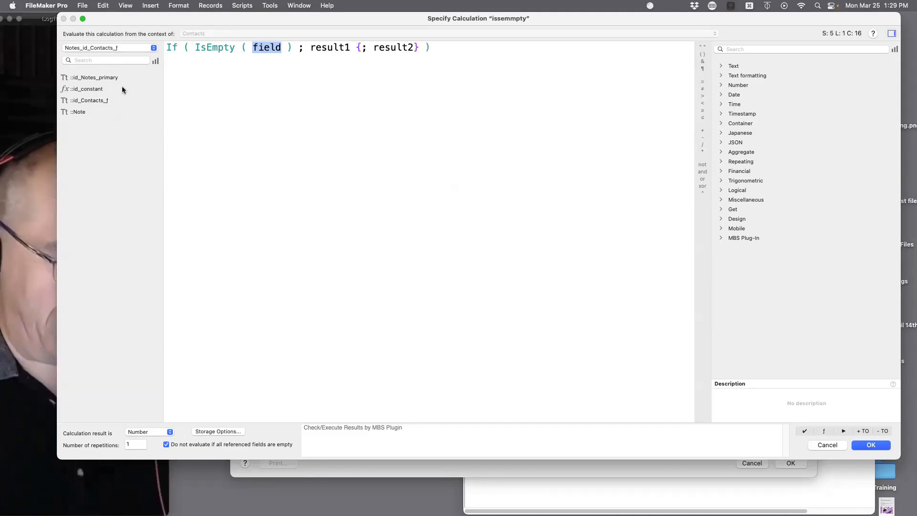
text(sum()
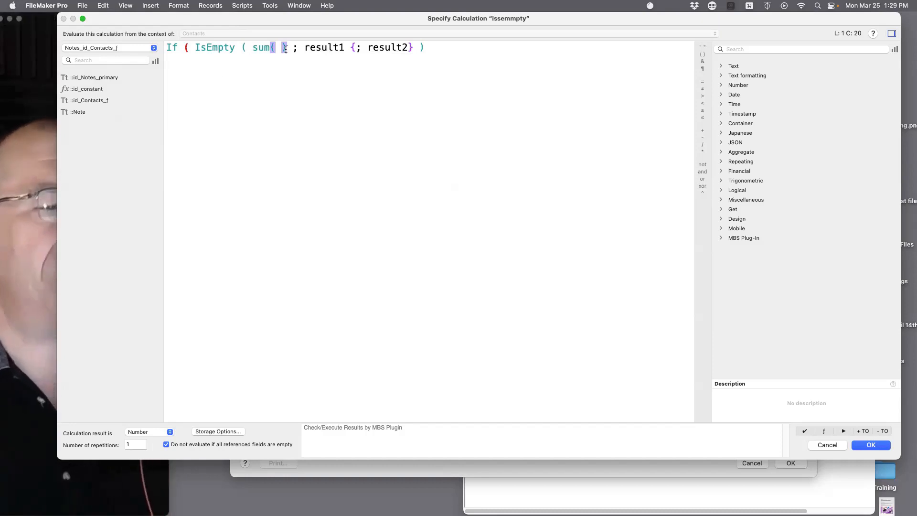
Step: Replace the If() function's test with Notes_id_Contacts_ƒ::id_constant = 1
drag(287, 48, 193, 47)
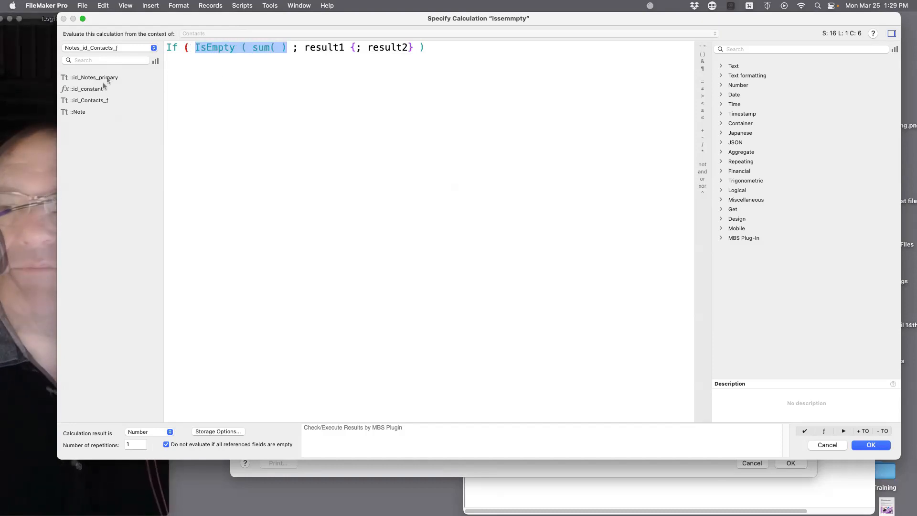
drag(143, 17, 241, 18)
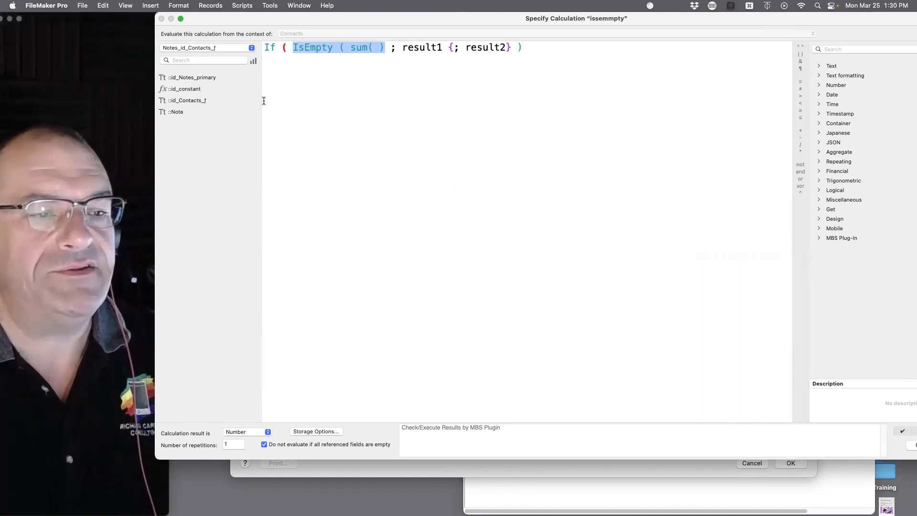
double_click(191, 90)
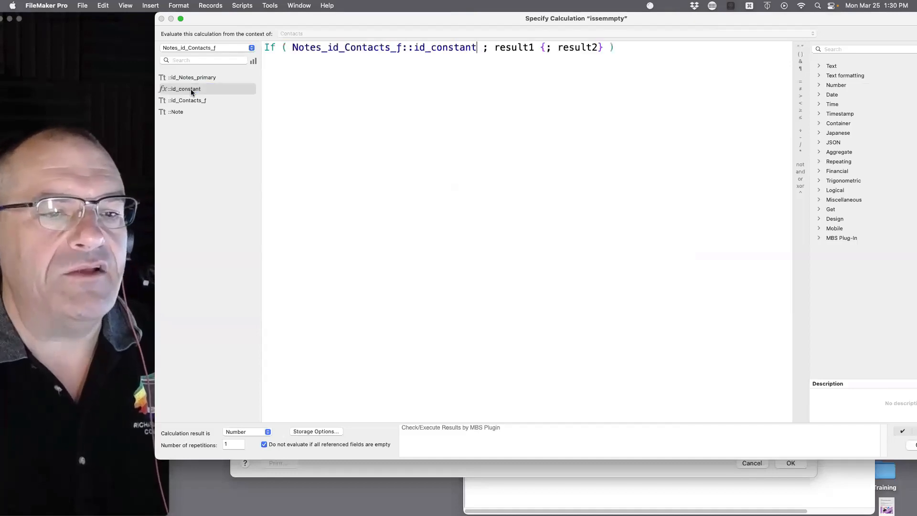
text(= 1)
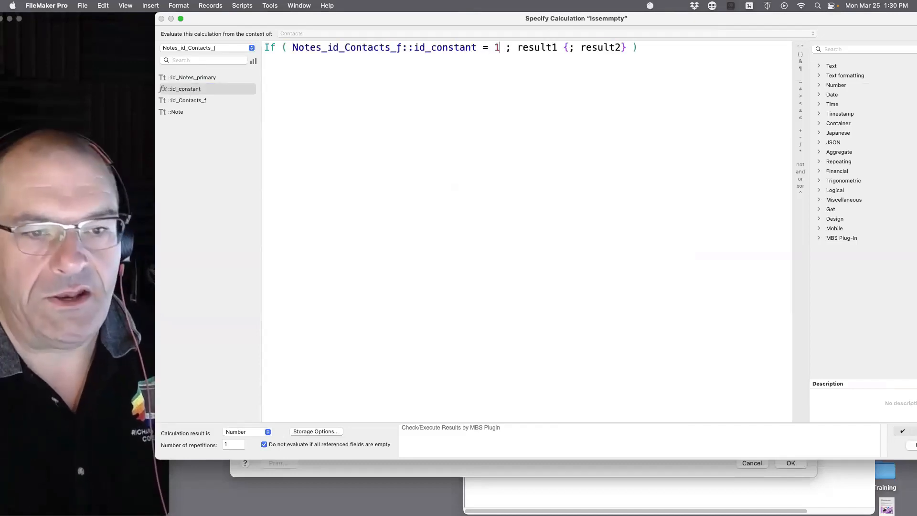
Step: Highlight the If() test and capture a partial screenshot of the issemmpty calculation window
drag(505, 46, 265, 50)
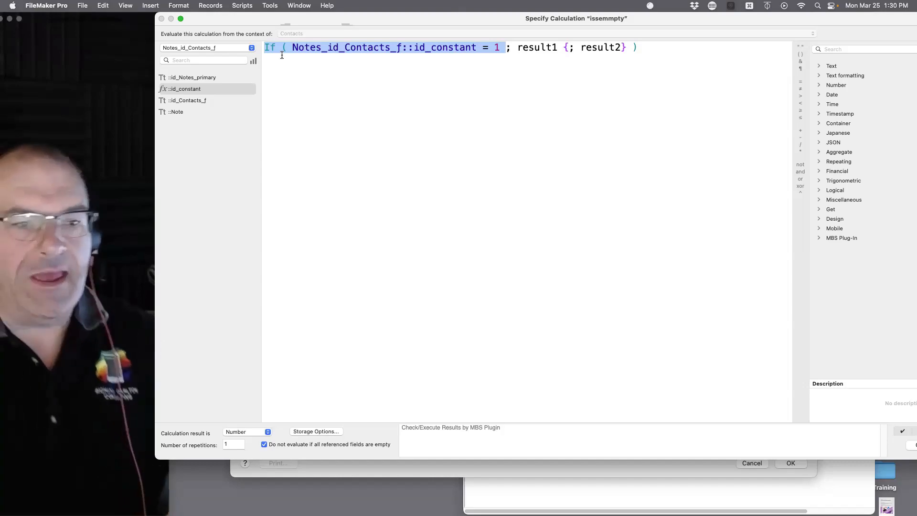
drag(297, 22, 350, 246)
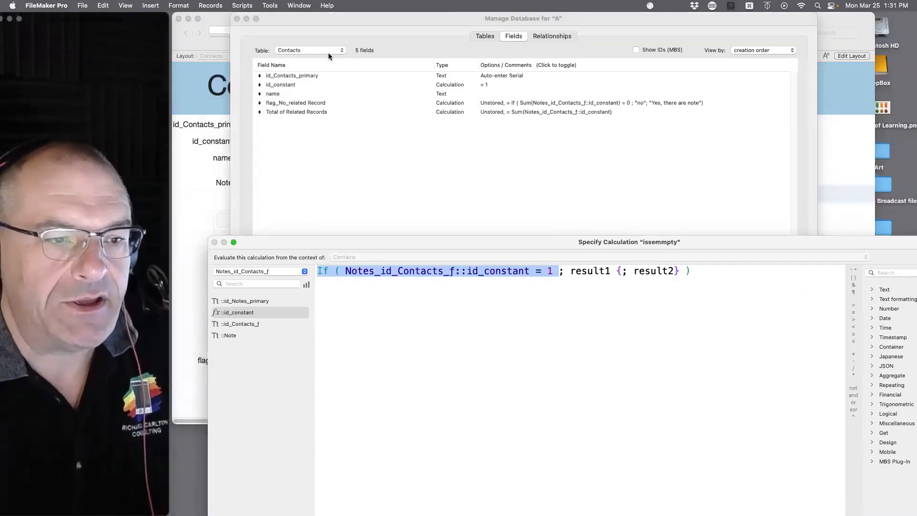
mouse_move(357, 20)
mouse_down()
mouse_move(490, 27)
mouse_move(355, 20)
mouse_up()
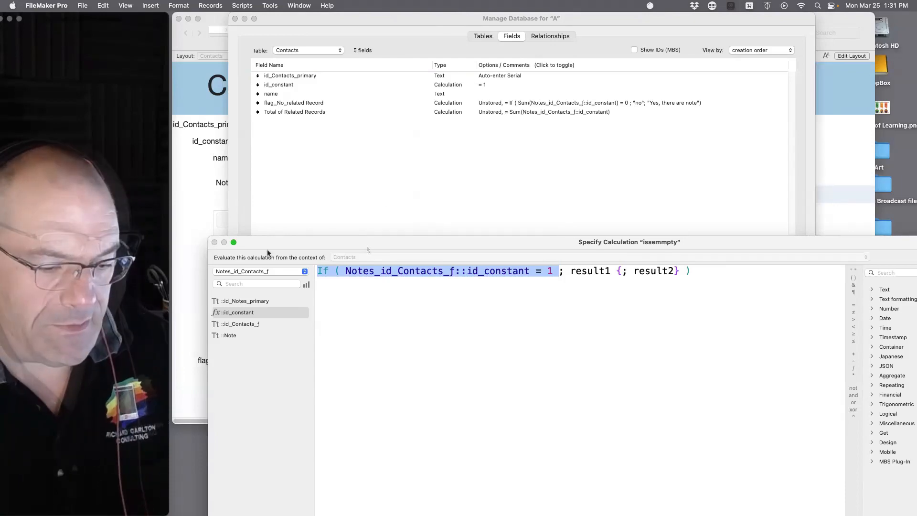
key(super+shift+4)
drag(202, 228, 781, 418)
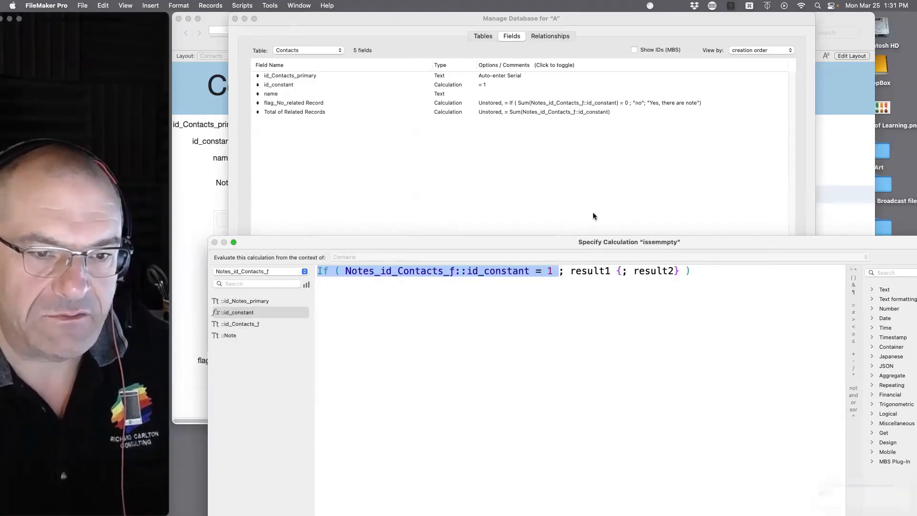
Step: Cancel the issemmpty calculation and show the relationships graph of the database
double_click(734, 248)
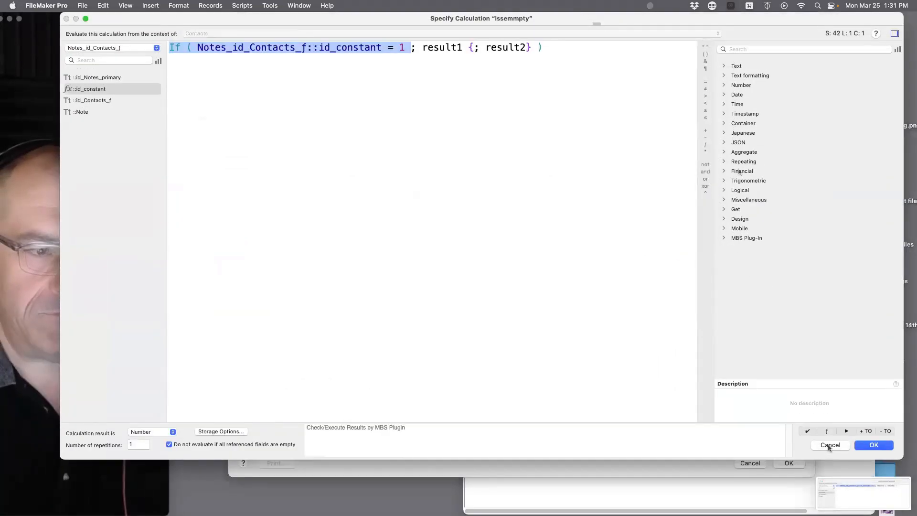
click(827, 443)
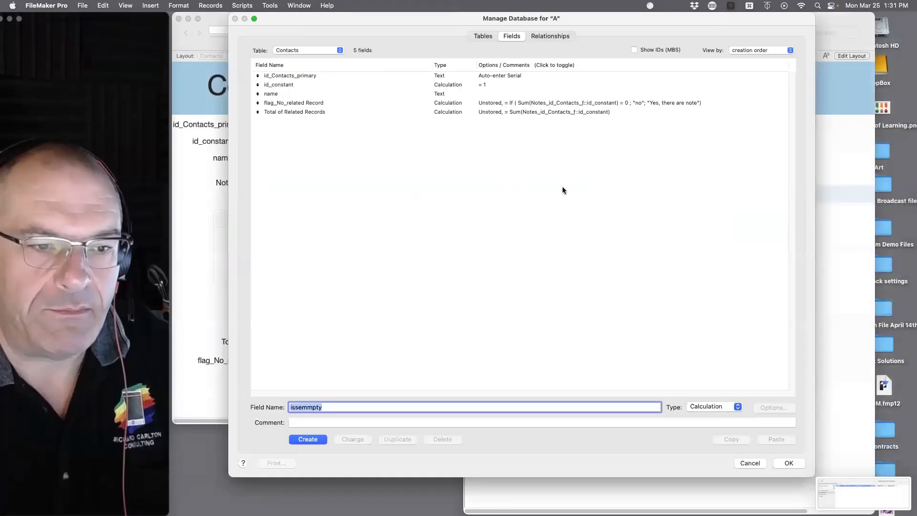
click(545, 36)
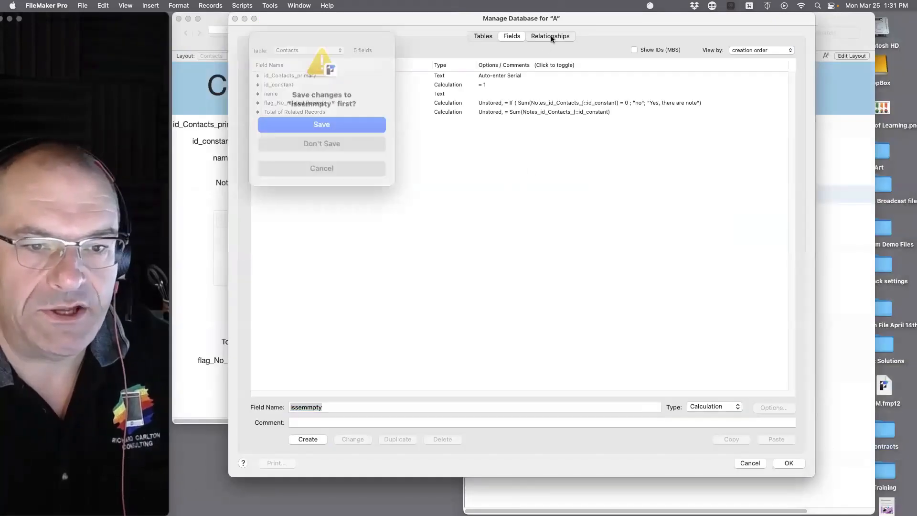
click(352, 122)
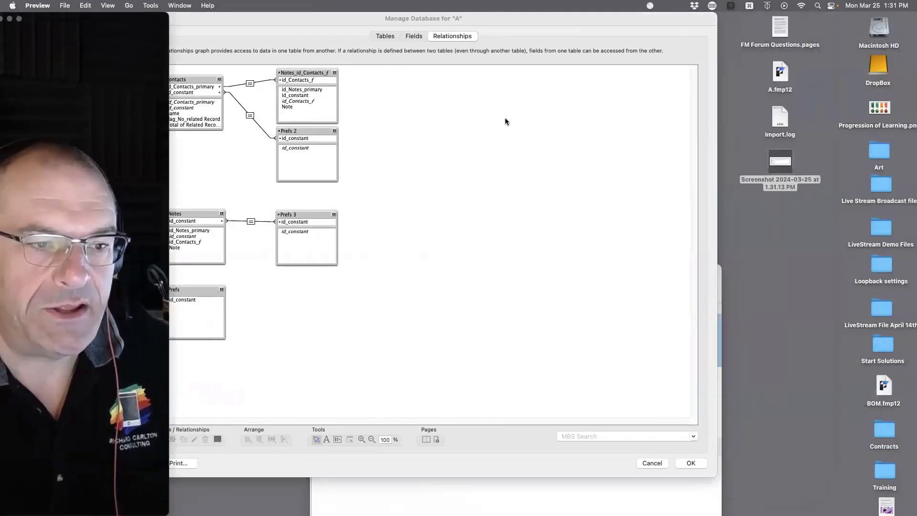
Step: In Preview, compare the screenshot's If() test expression with the relationships graph, and close the screenshot
drag(302, 31, 503, 219)
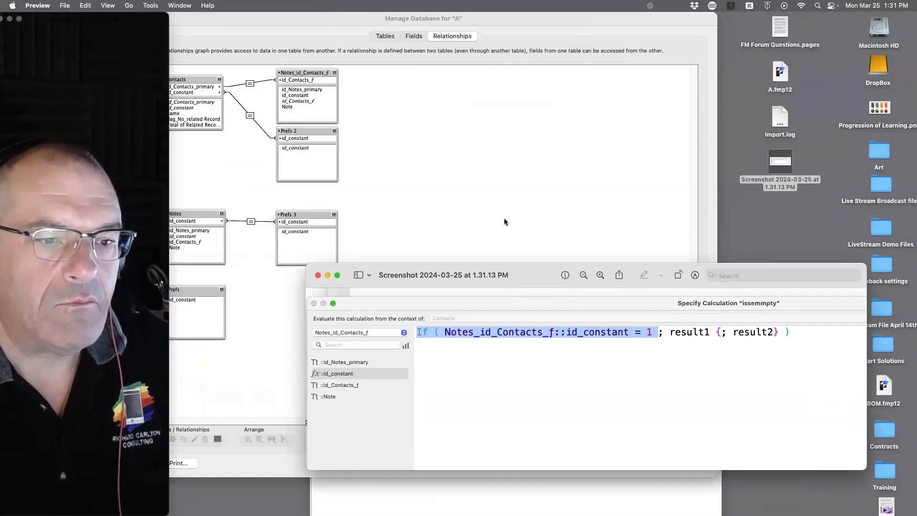
click(504, 219)
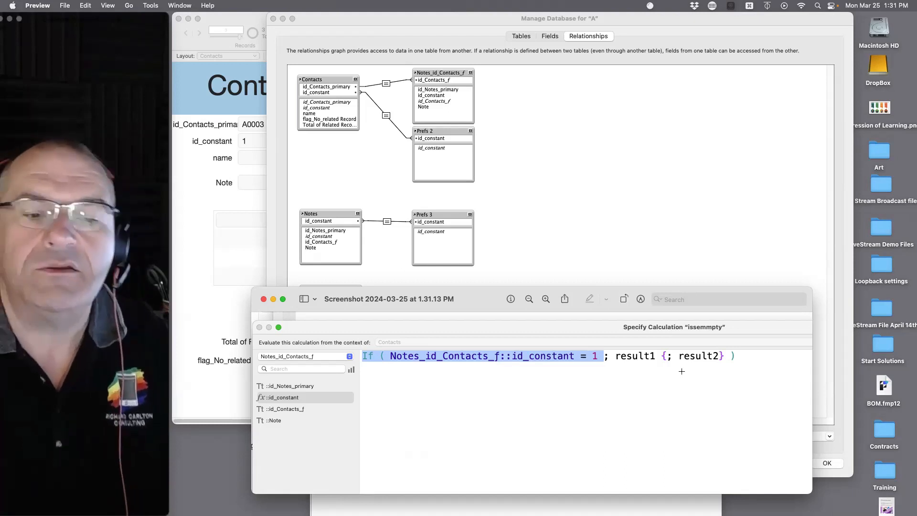
drag(606, 356, 387, 356)
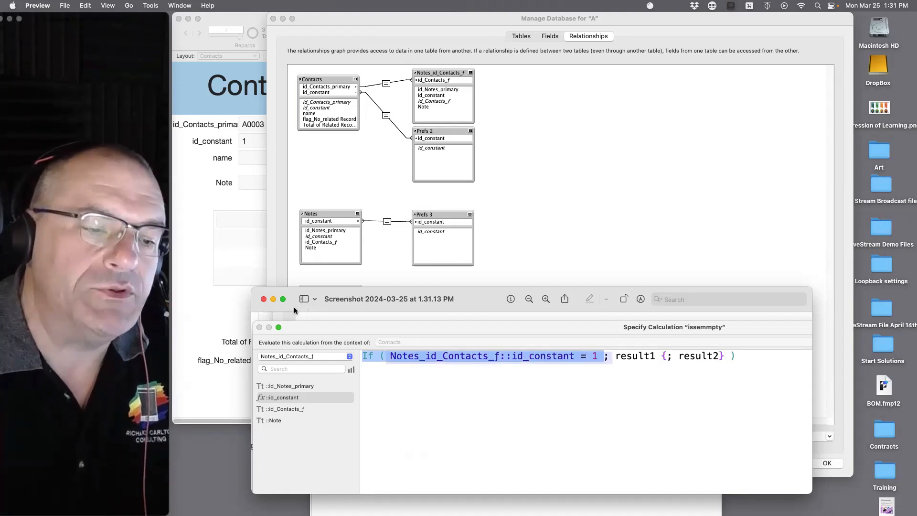
click(264, 299)
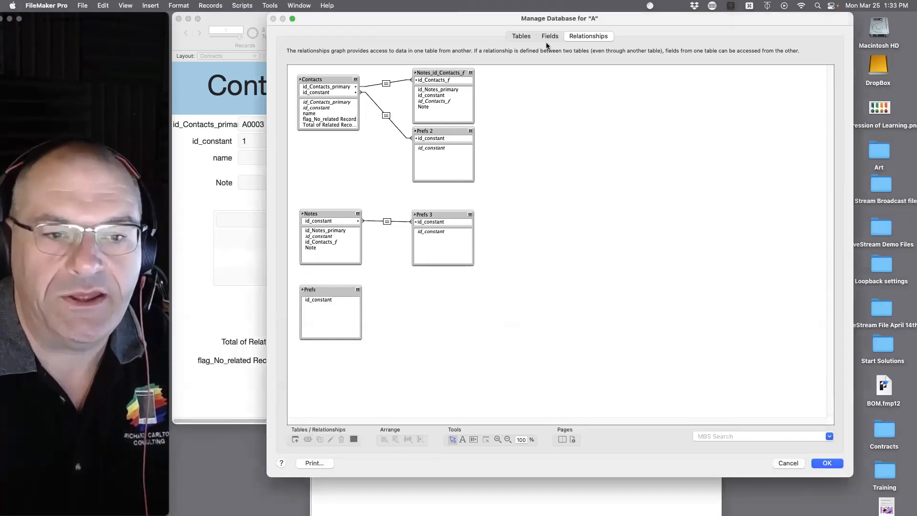
Step: Open the flag_No_related Record calculation from the Contacts field list, find the Count function and open its help page
click(549, 37)
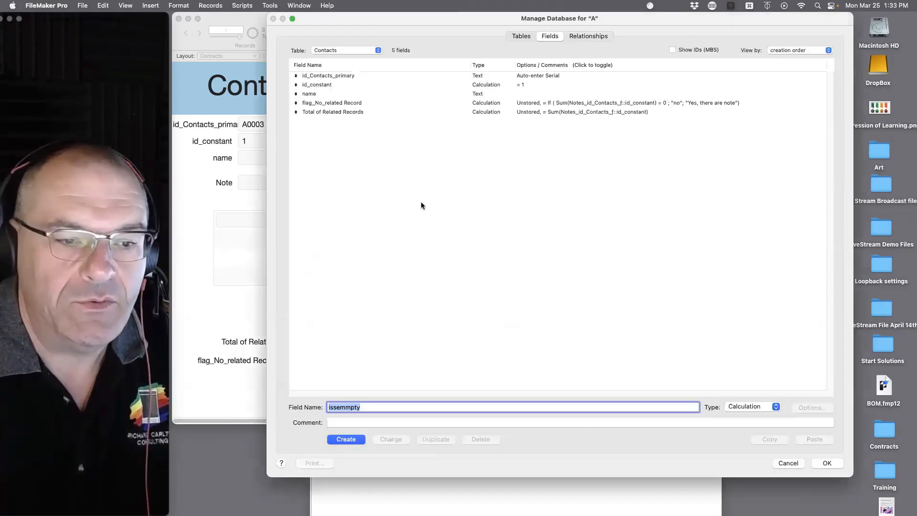
click(604, 104)
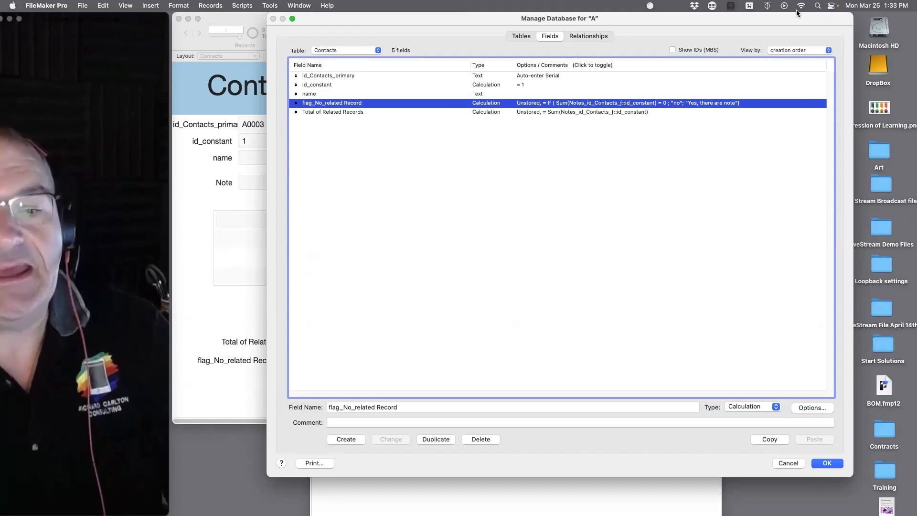
double_click(572, 104)
click(744, 49)
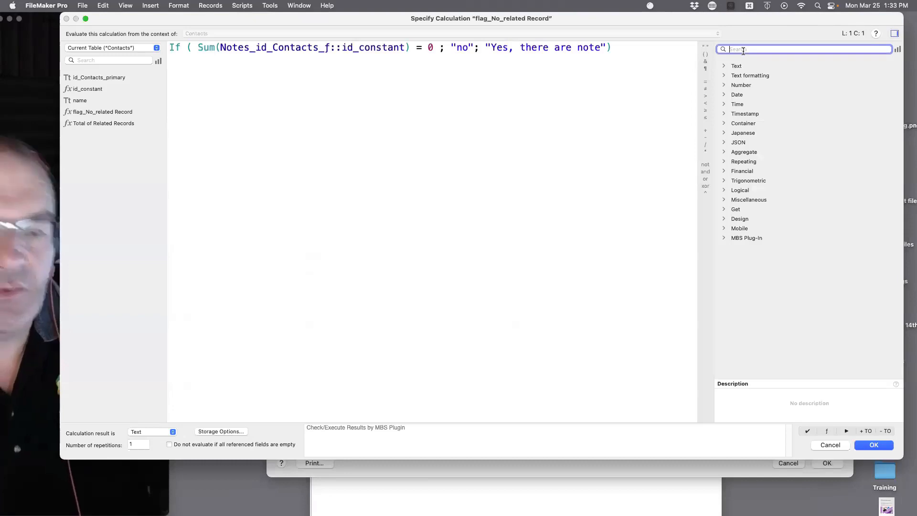
text(count)
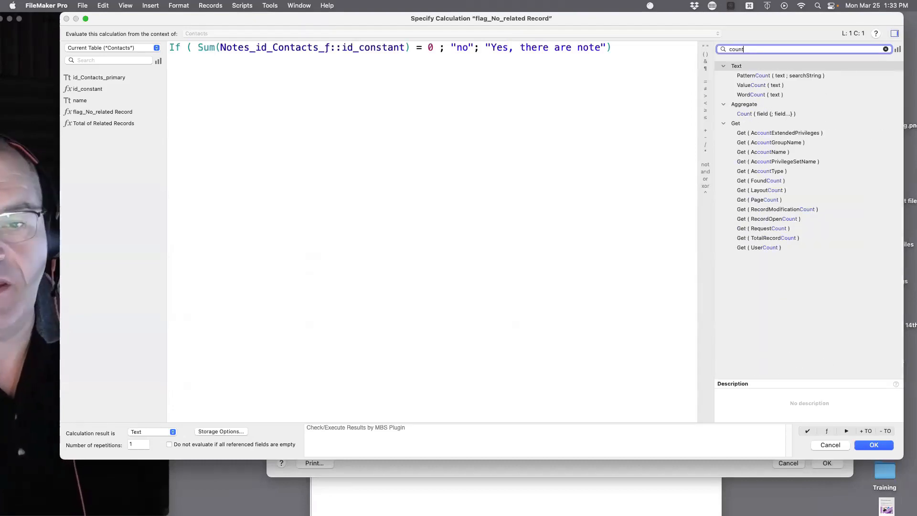
click(747, 115)
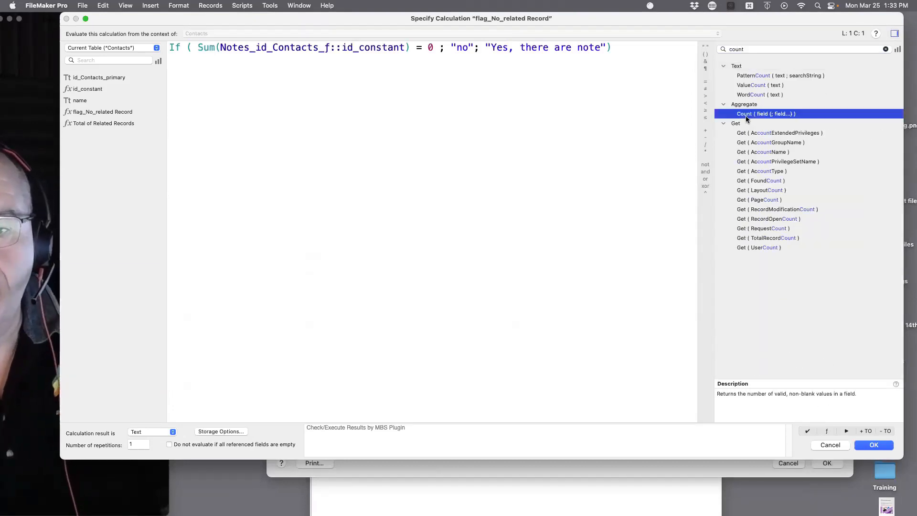
click(896, 383)
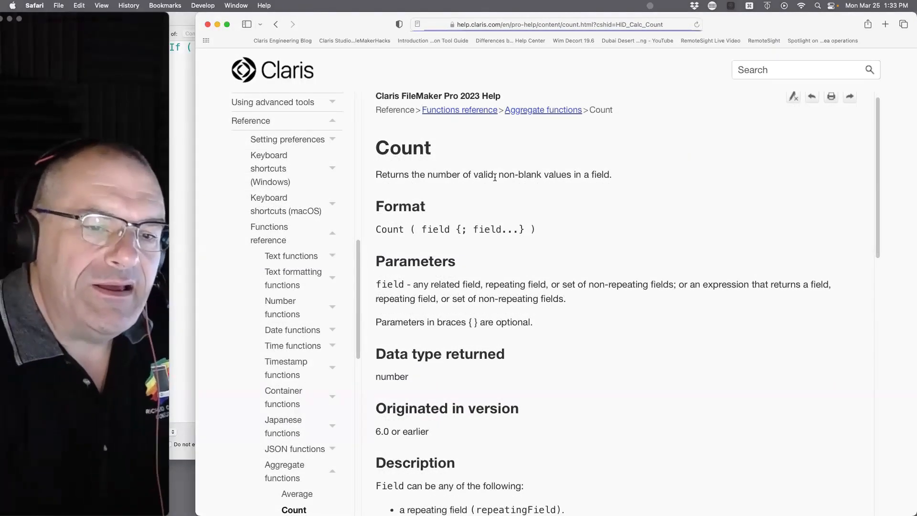
Step: In Safari, examine the Count function's summary, parameters and the list of field types it accepts
drag(504, 175, 630, 174)
drag(560, 317, 505, 257)
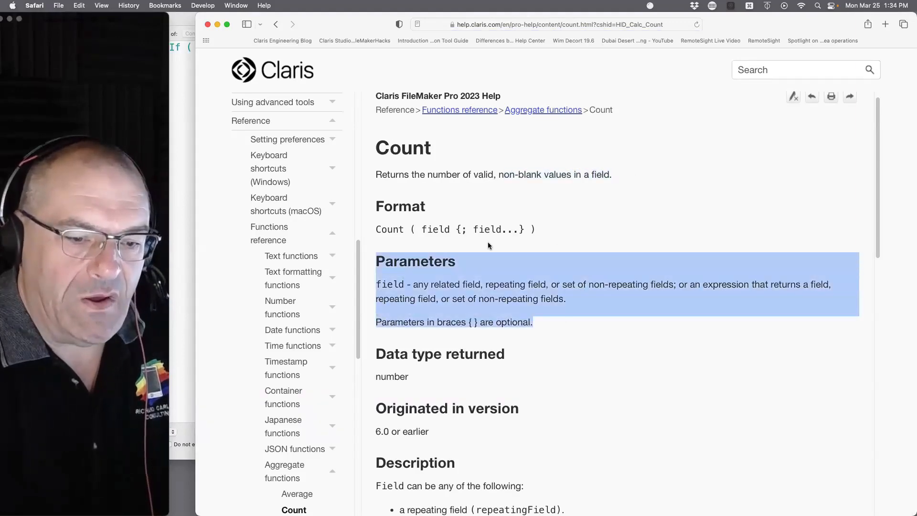
scroll(506, 257, down, 4)
scroll(506, 257, down, 8)
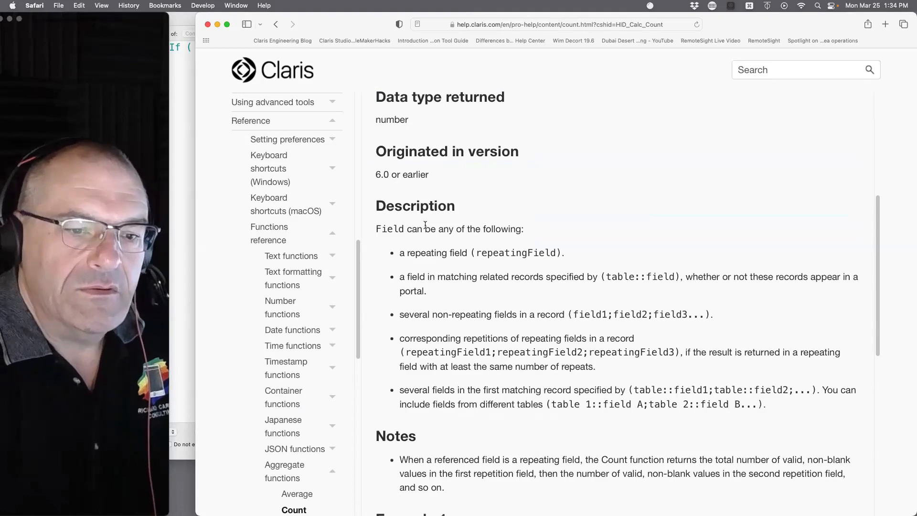
drag(577, 251, 374, 136)
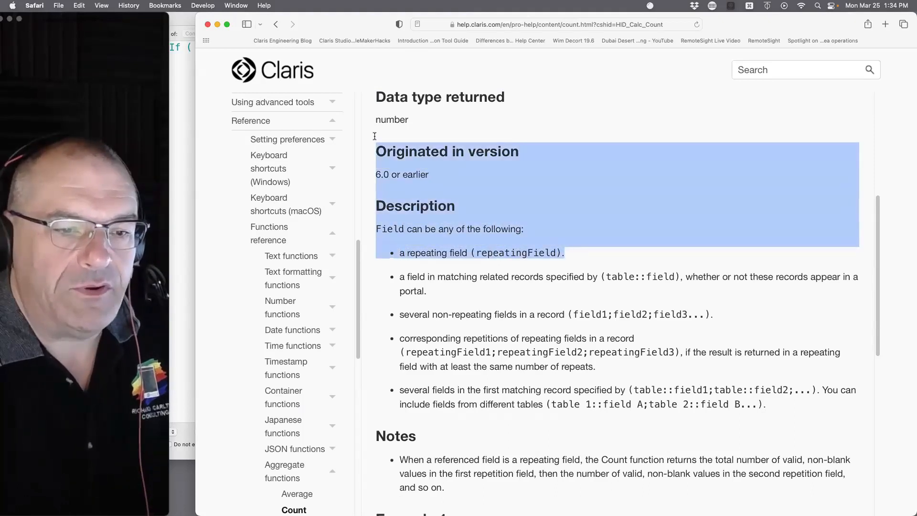
click(520, 169)
drag(431, 290, 362, 143)
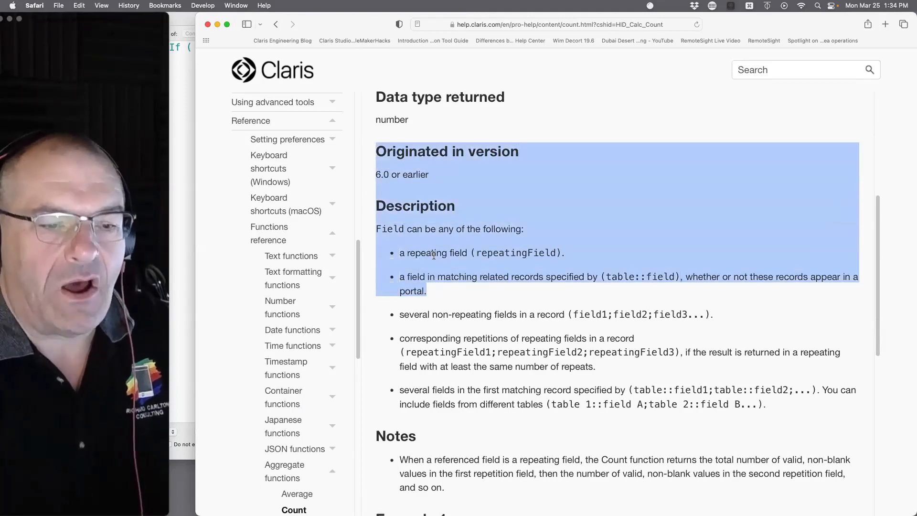
click(502, 309)
drag(739, 313, 471, 150)
drag(630, 352, 758, 405)
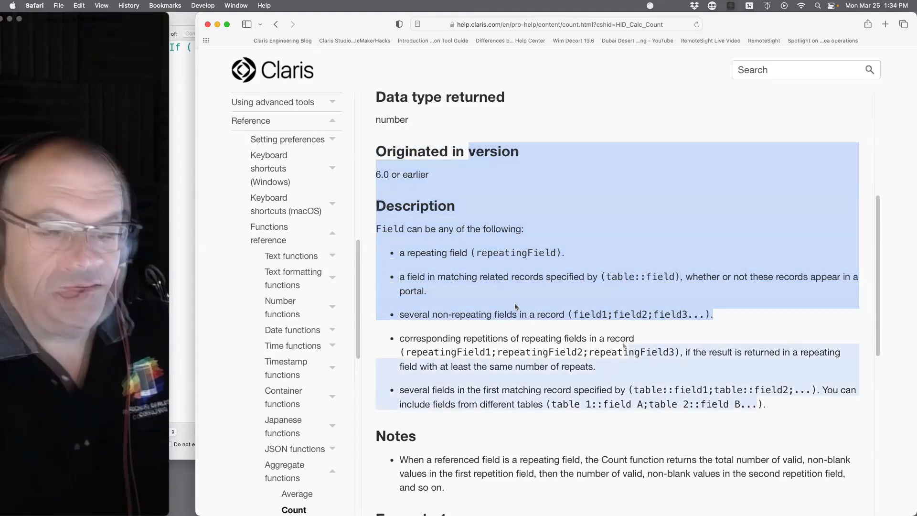
Step: Review the Count page's note on repeating fields and its examples, highlighting the Count(Payments::Payment) example
scroll(621, 402, down, 3)
drag(595, 388, 446, 416)
scroll(493, 334, down, 10)
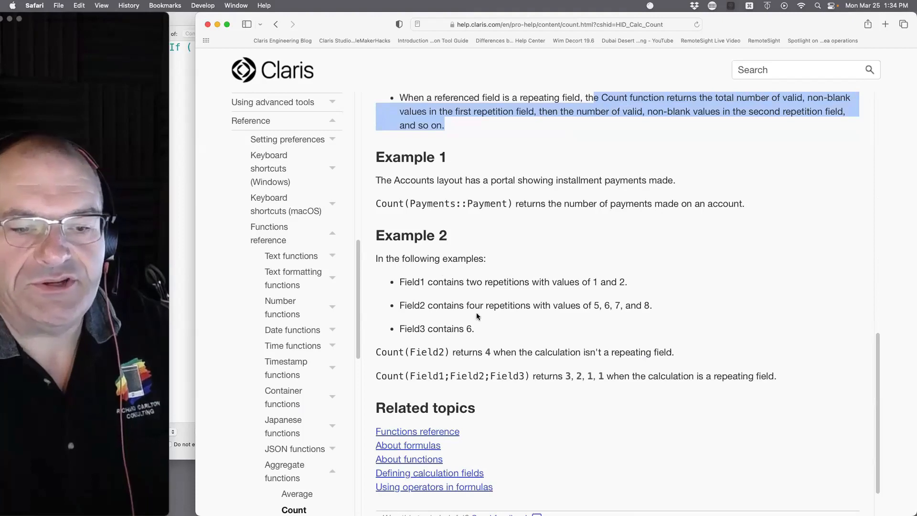
drag(475, 328, 409, 245)
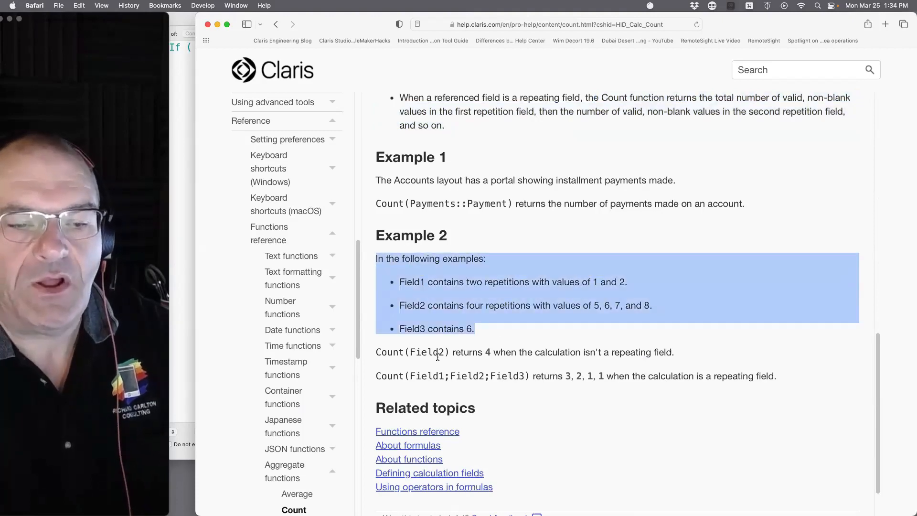
scroll(468, 321, up, 4)
scroll(468, 319, up, 2)
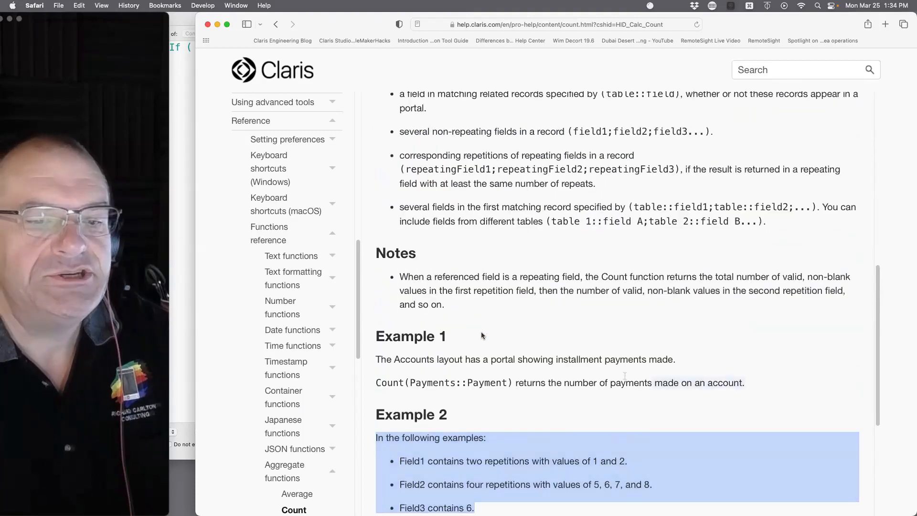
drag(746, 383, 374, 383)
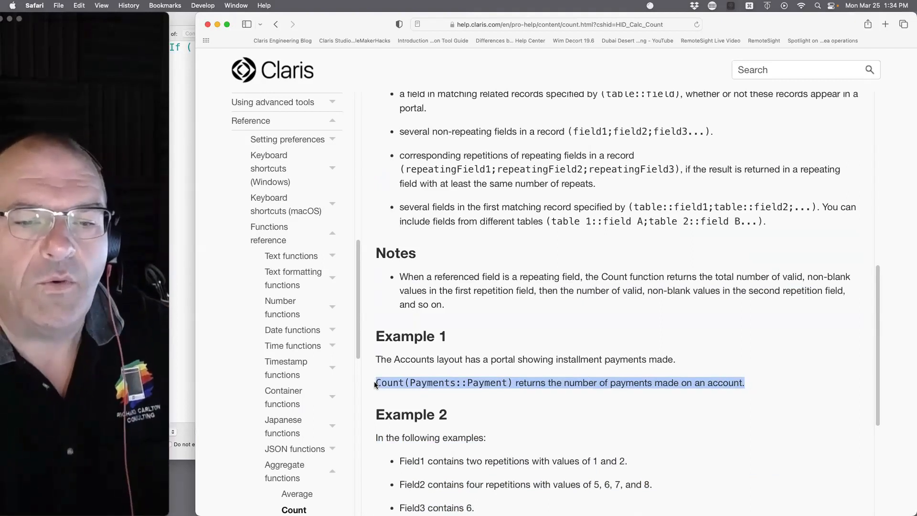
scroll(428, 290, up, 6)
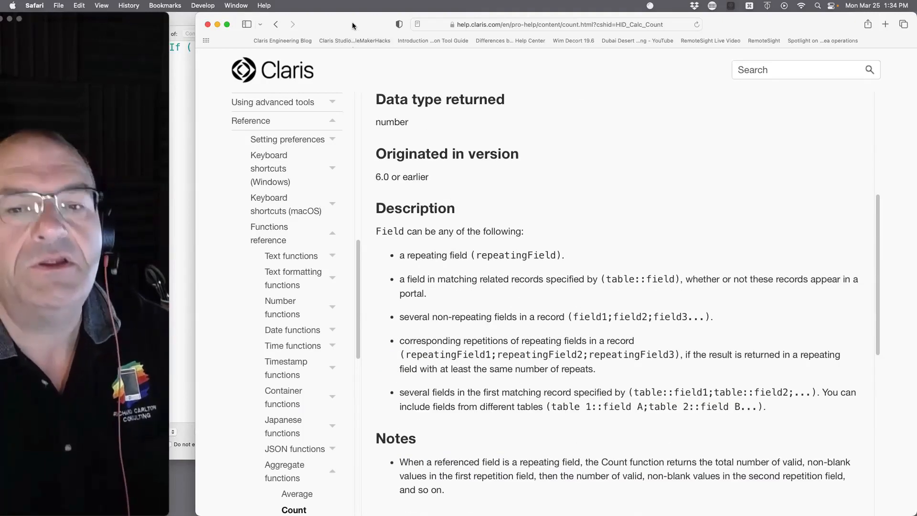
Step: Move the help window away and bring the flag_No_related Record calculation in FileMaker Pro back into view
click(275, 26)
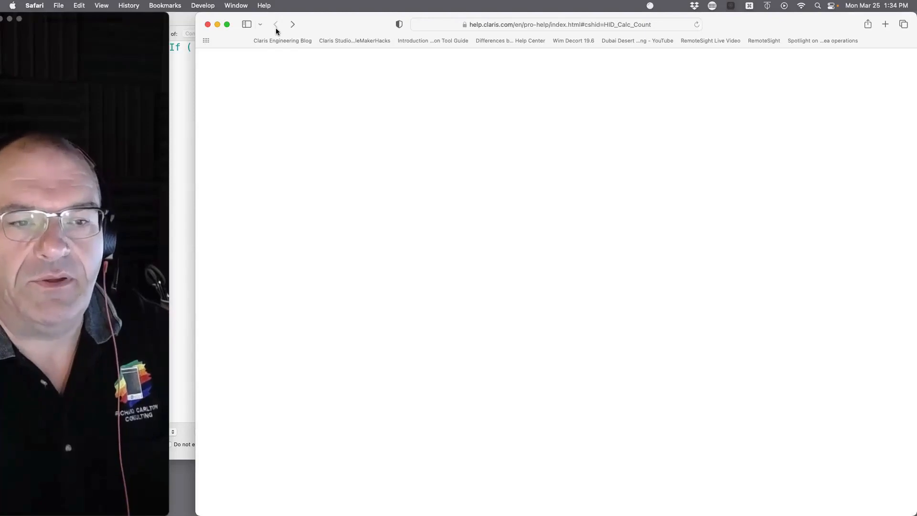
drag(369, 30, 391, 345)
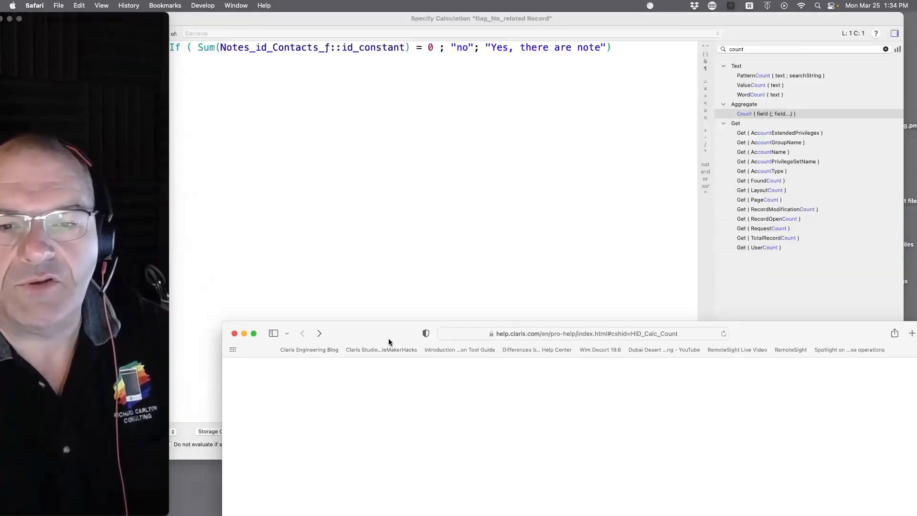
click(758, 213)
drag(347, 23, 456, 4)
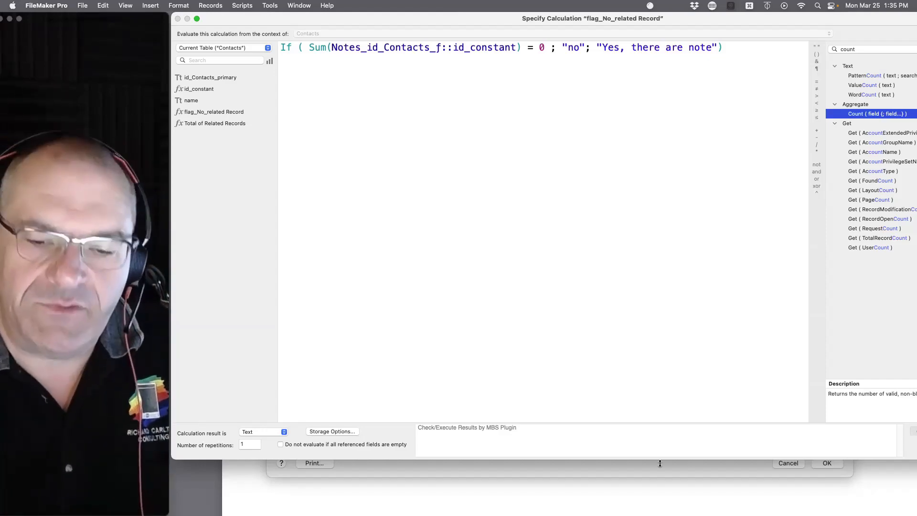
Step: Reopen the Count help page in Safari and highlight its returned data type and one-line definition
click(780, 499)
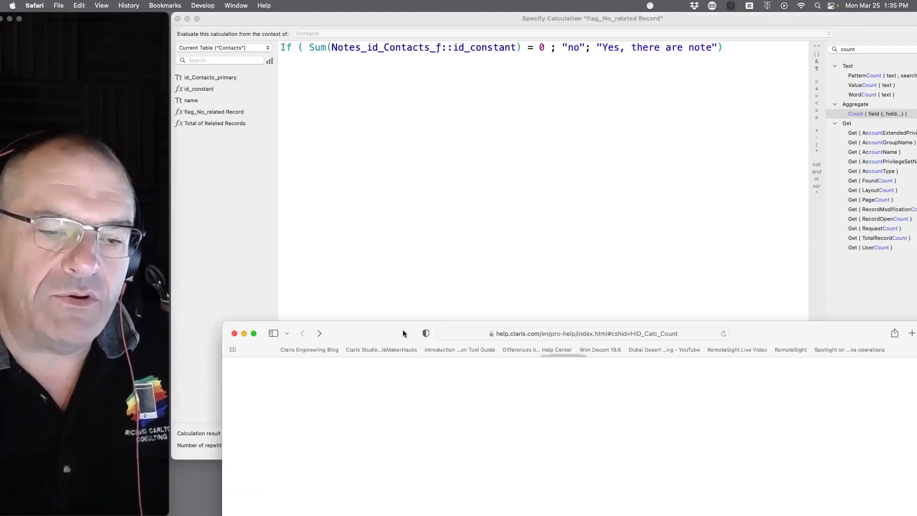
drag(403, 332, 361, 106)
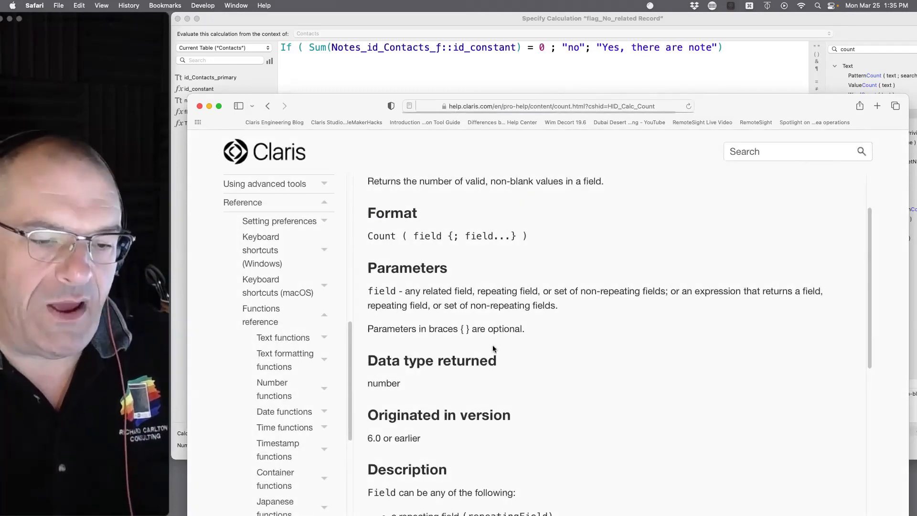
drag(566, 333, 366, 270)
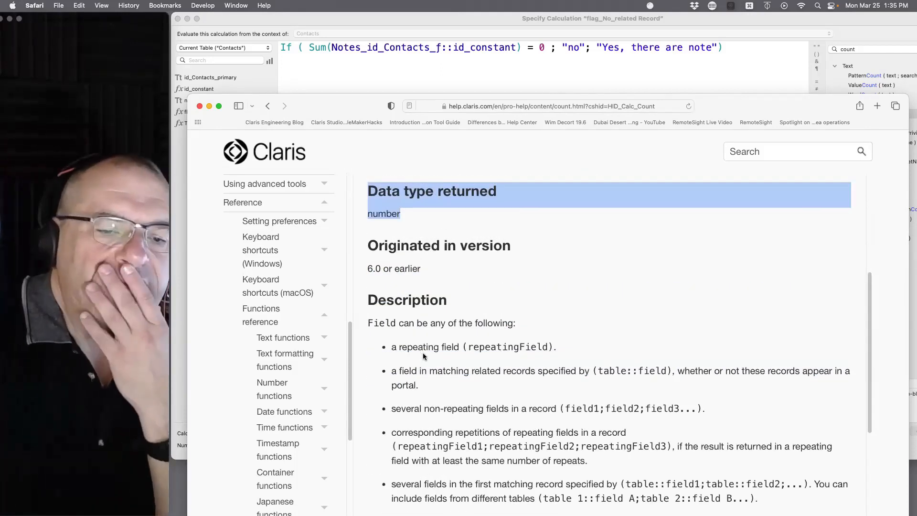
scroll(464, 358, down, 3)
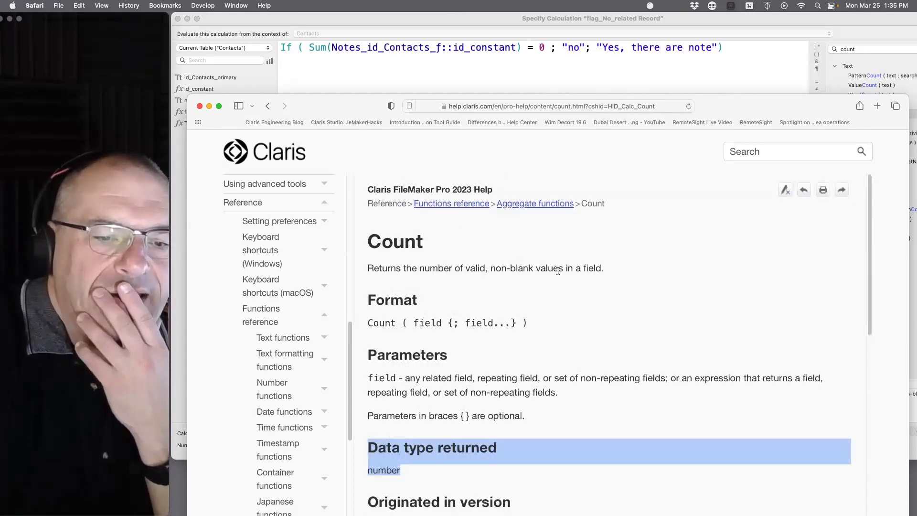
drag(607, 268, 370, 266)
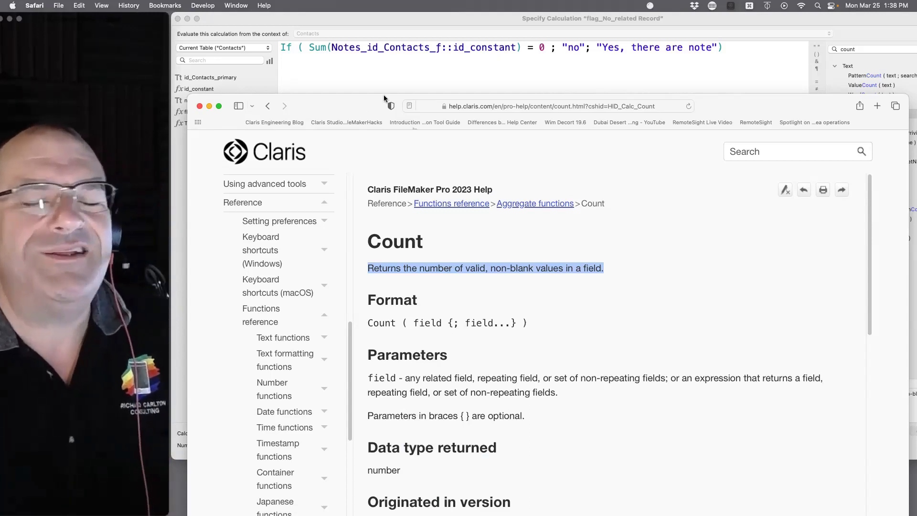
Step: Move the help page aside, return to FileMaker Pro and accept the flag_No_related Record calculation
drag(340, 97, 601, 238)
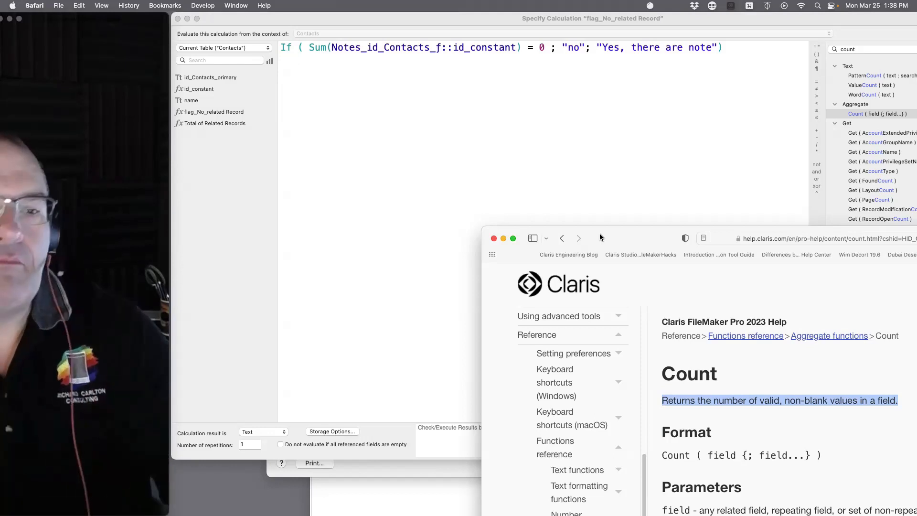
click(357, 35)
drag(333, 19, 311, 14)
drag(789, 23, 674, 23)
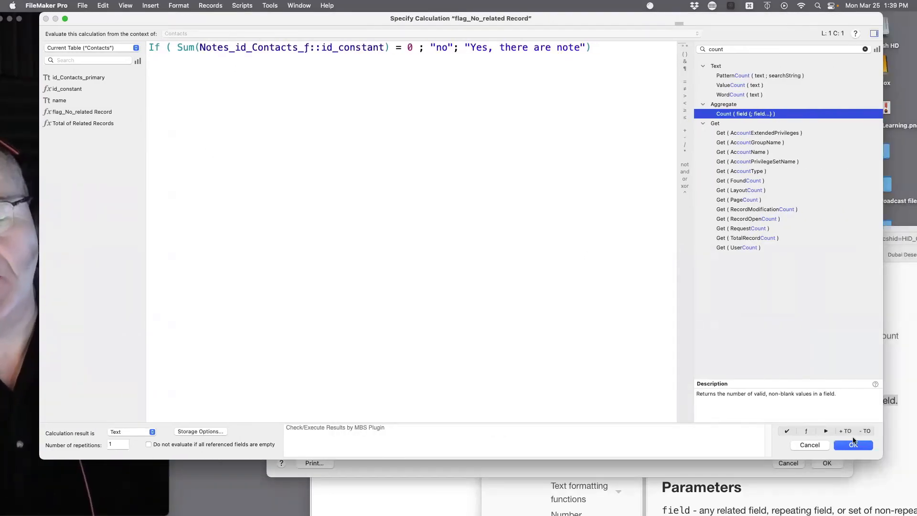
click(853, 445)
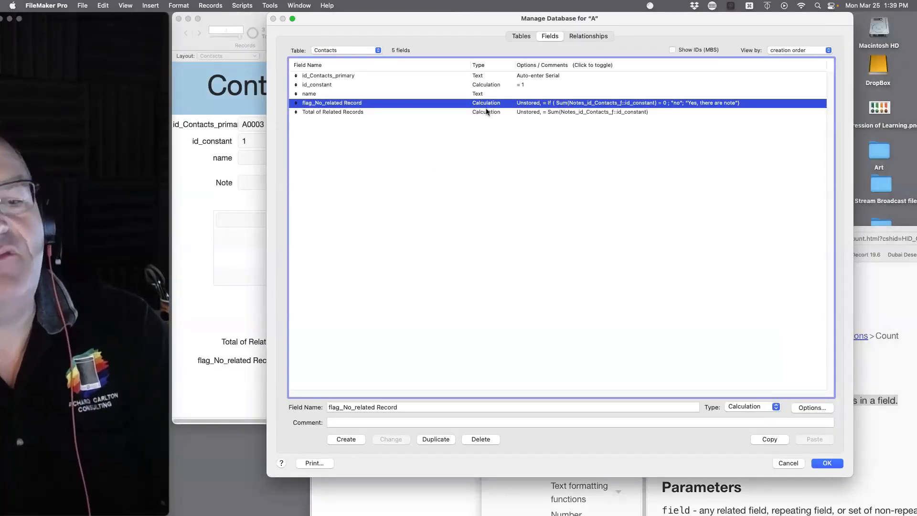
Step: Create a Number field named Canberra_one in the Contacts table
click(406, 409)
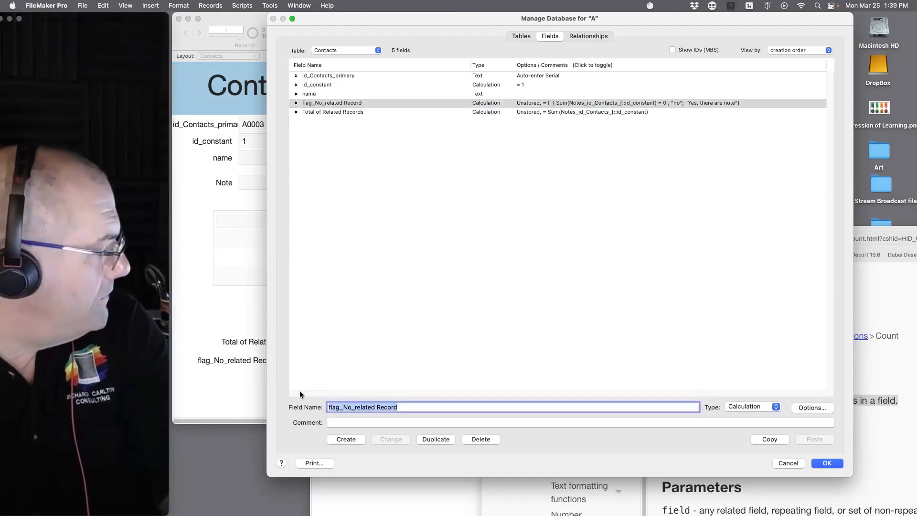
text(Canberr)
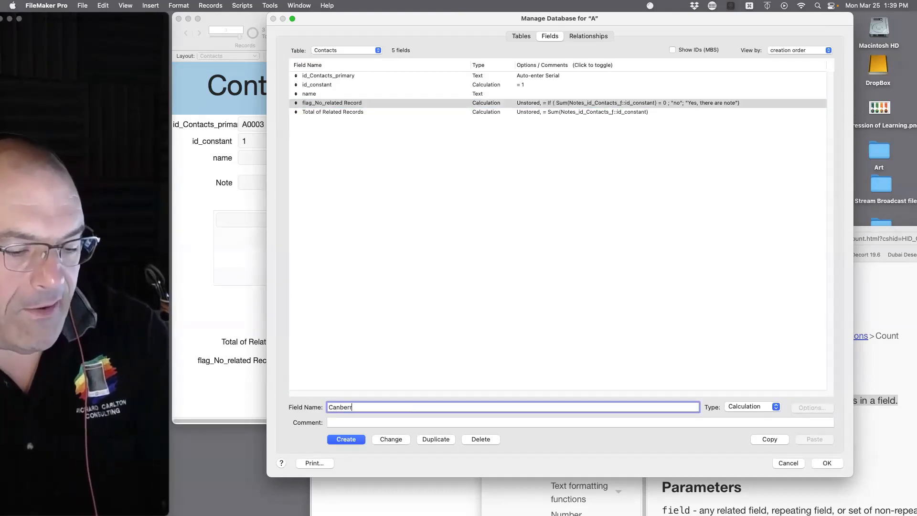
text(a_one)
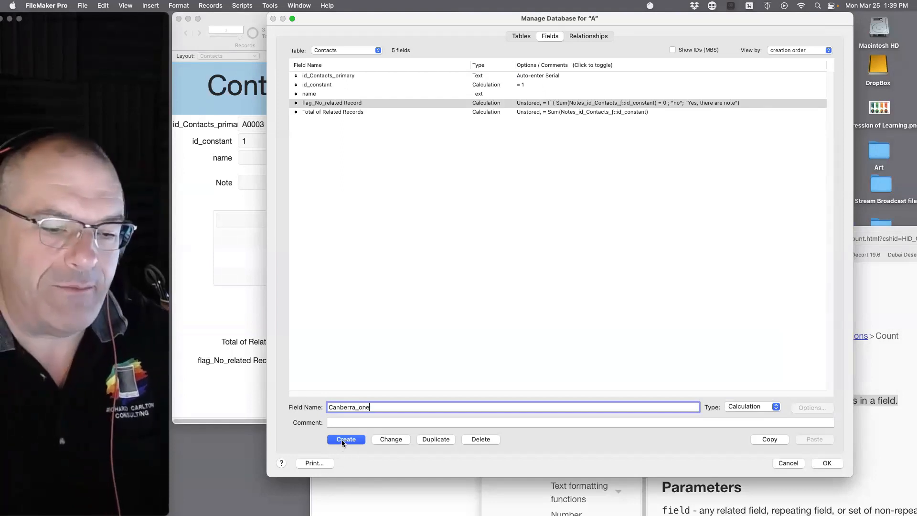
click(749, 409)
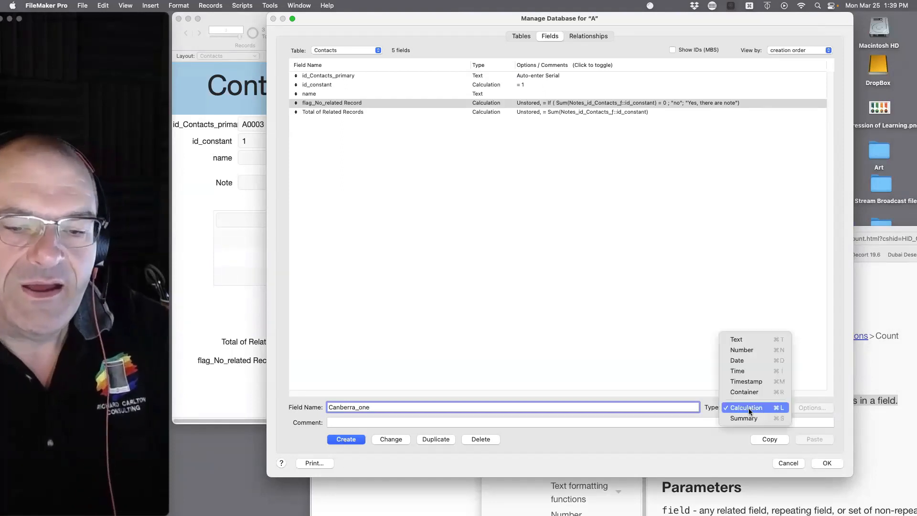
click(746, 350)
key(Return)
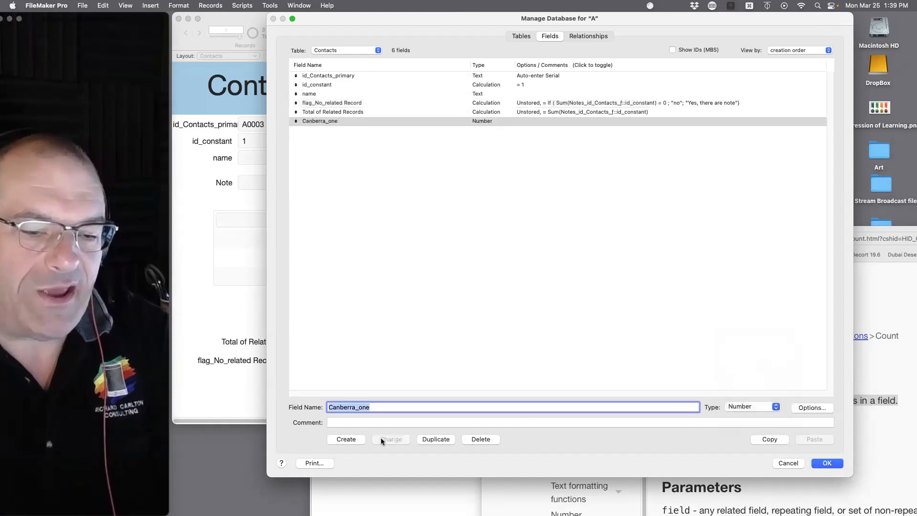
Step: Try to auto-enter the data value 1 in the Canberra_one field
click(802, 407)
click(383, 265)
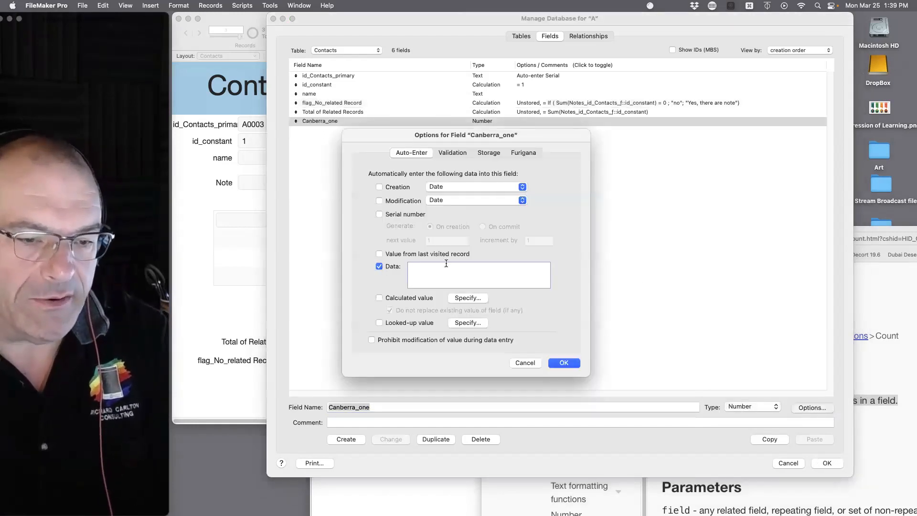
text(1)
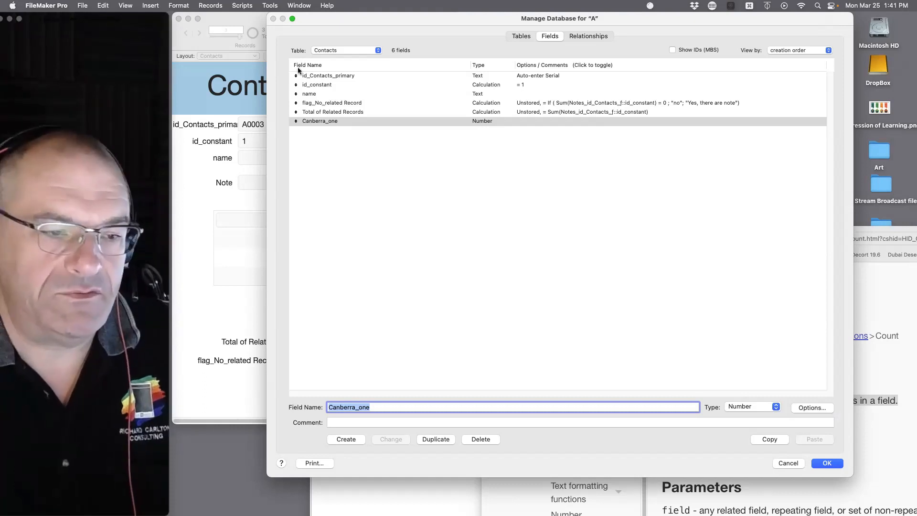
Step: Save the database definition with the Canberra_one field and return to the Contacts layout
click(826, 466)
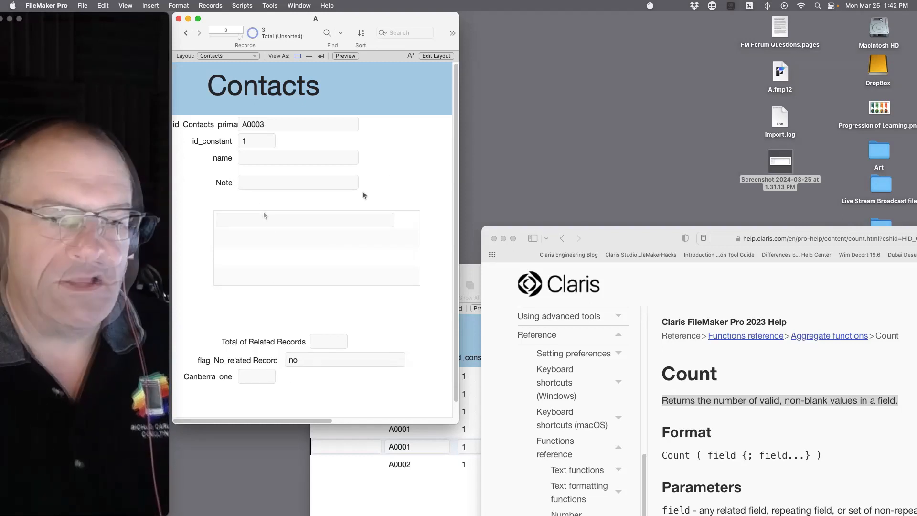
Step: Move the Notes window beside Contacts and open an additional window beside it showing the Prefs layout
drag(474, 283, 549, 32)
click(307, 6)
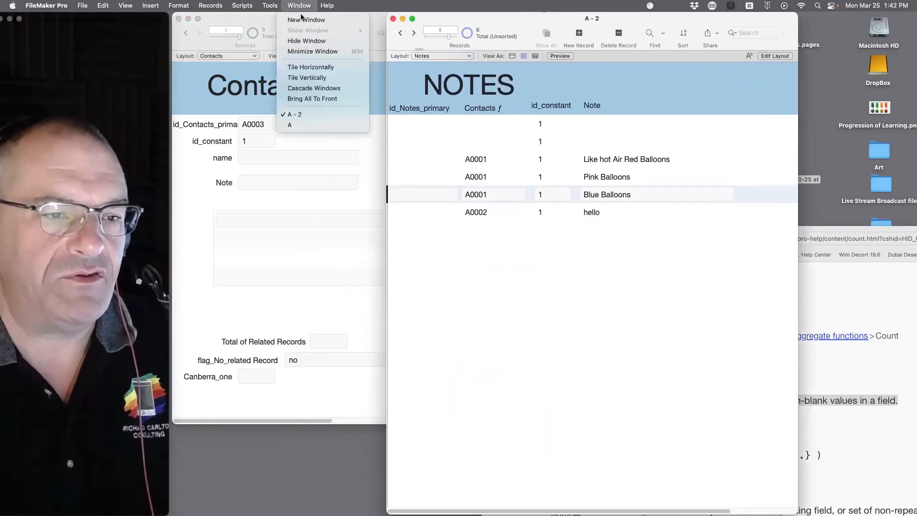
click(304, 18)
drag(447, 34, 587, 22)
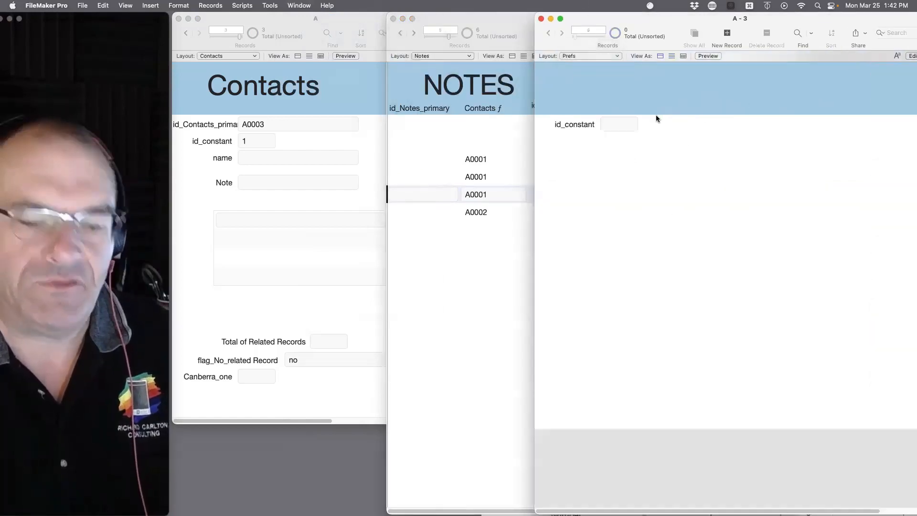
Step: Copy the NOTES heading from the Notes layout into the header of the Prefs layout
key(super+l)
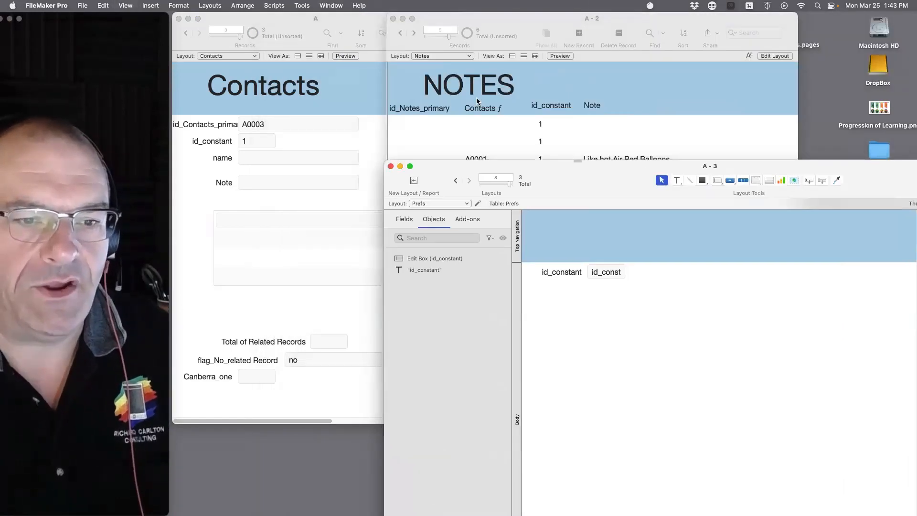
click(473, 85)
key(super+l)
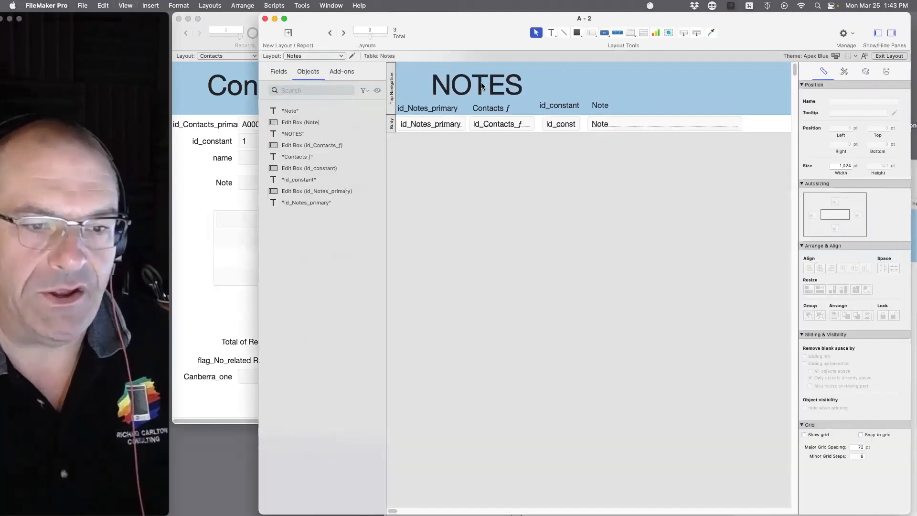
click(482, 85)
key(super+b)
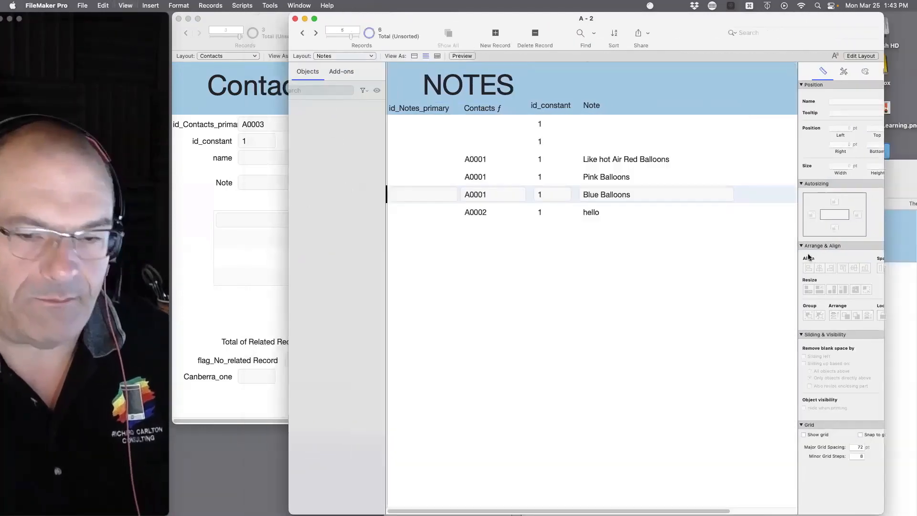
click(850, 282)
key(super+v)
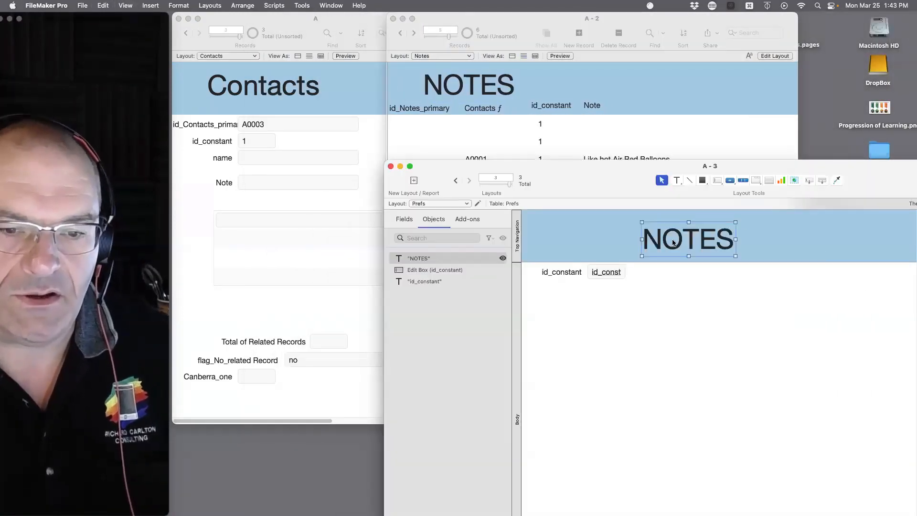
Step: Change the pasted heading's text to Prefs, place it above the id_constant field, and move the window higher
double_click(673, 241)
text(Prefs)
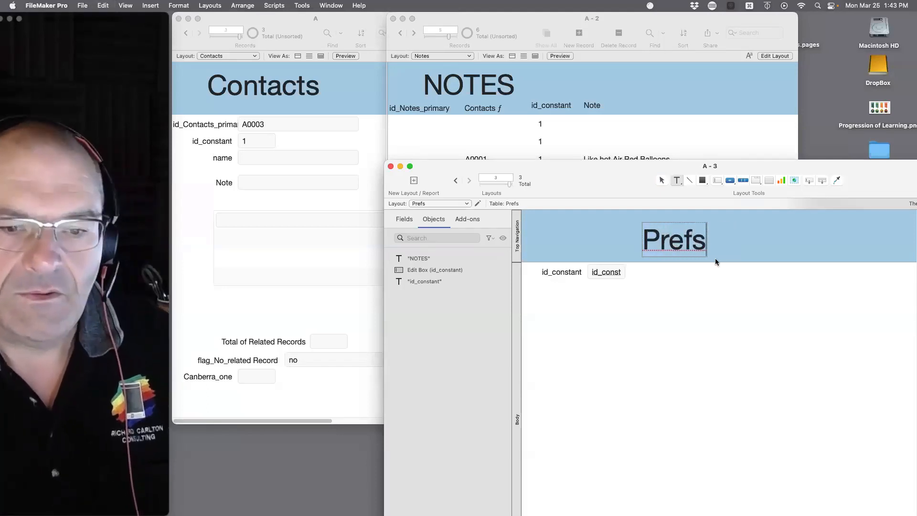
key(Escape)
drag(690, 240, 605, 237)
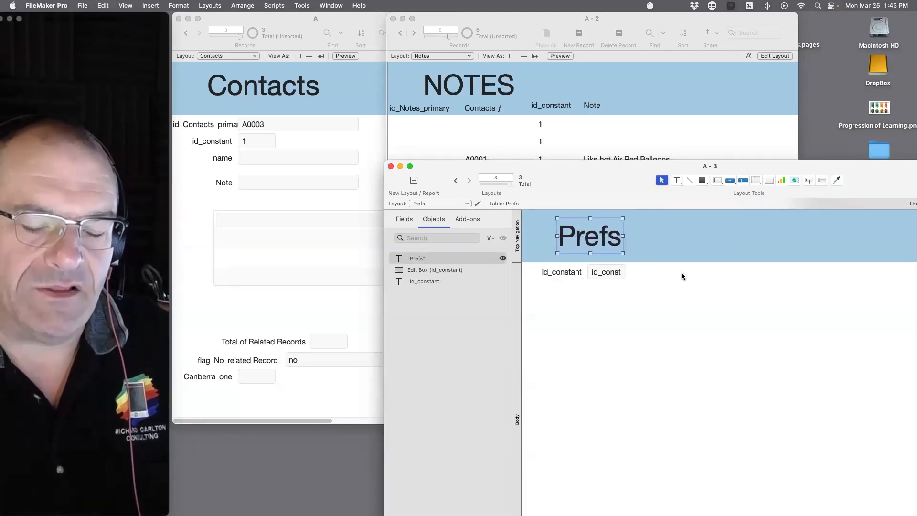
click(702, 298)
double_click(585, 176)
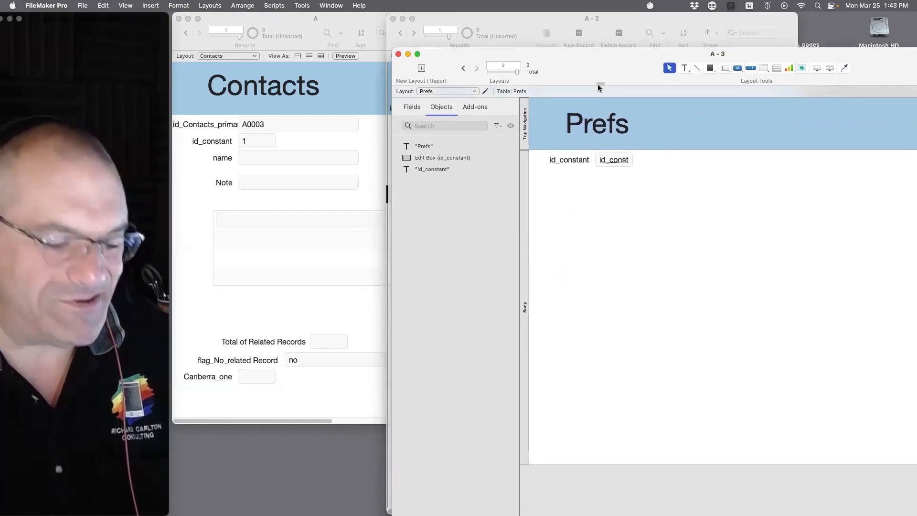
Step: Create a field named US Dollar to Plex in the Prefs table
key(super+shift+d)
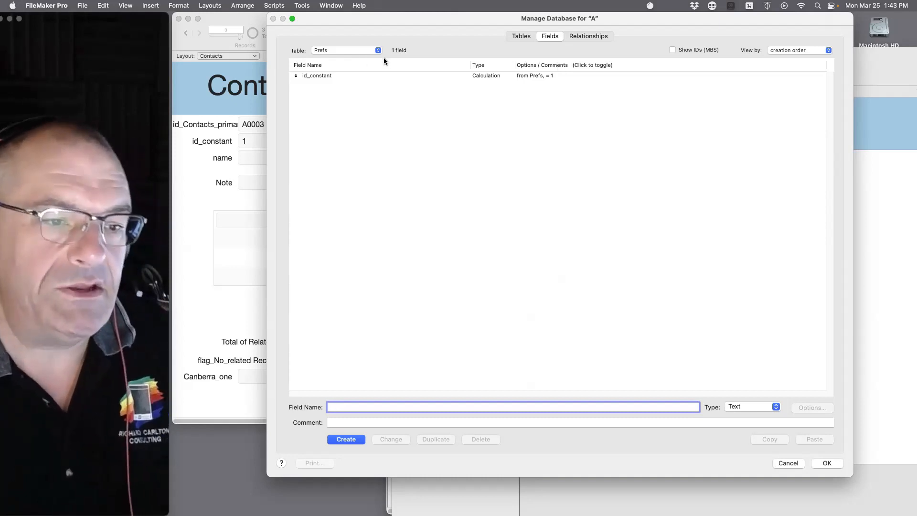
click(362, 48)
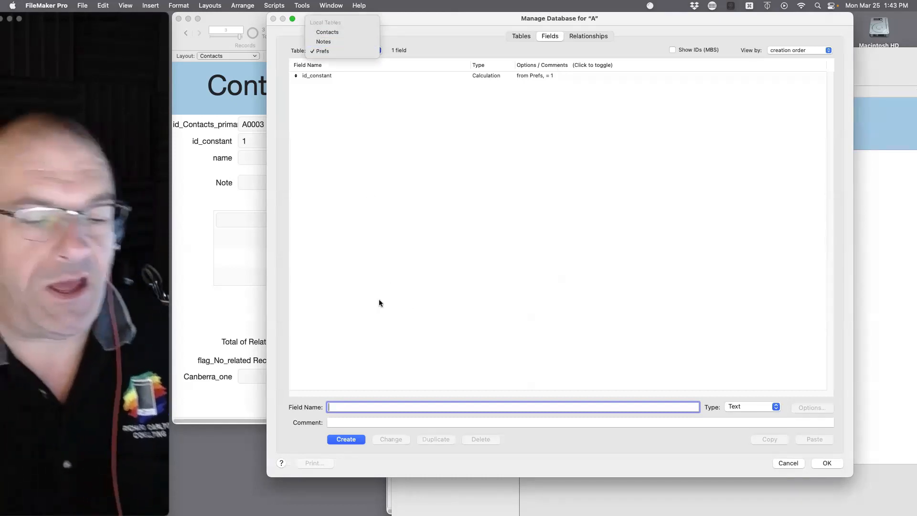
click(339, 403)
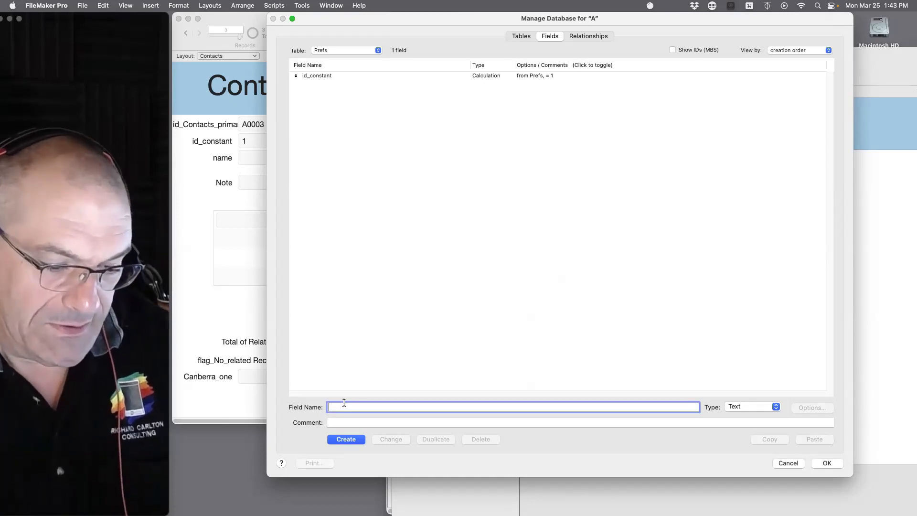
text(US )
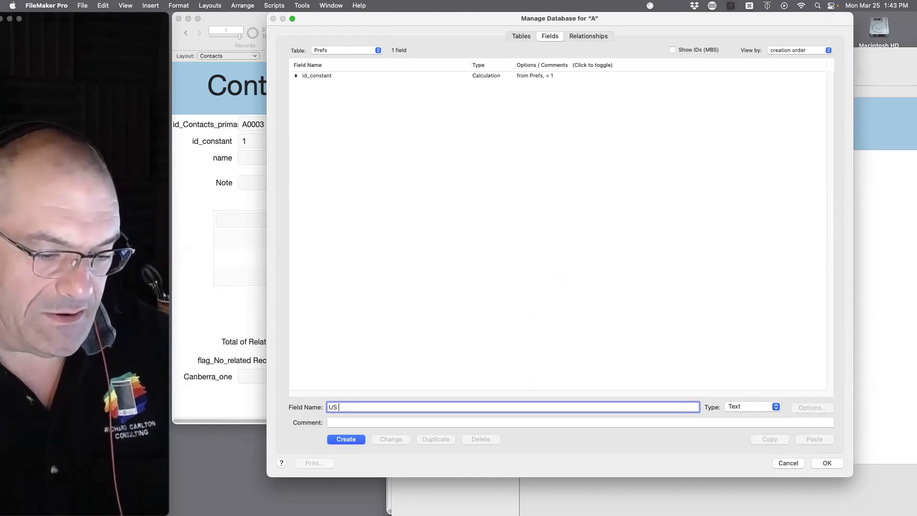
text(Dollar to Pl)
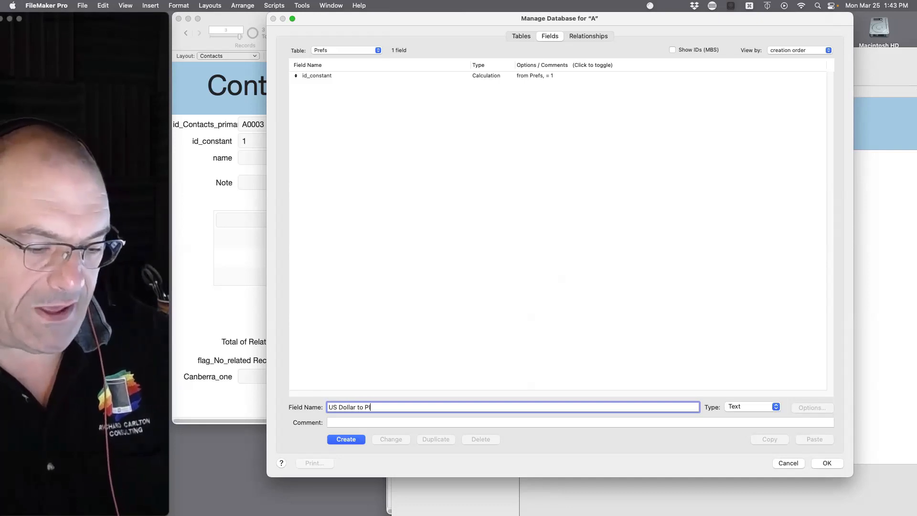
text(ex)
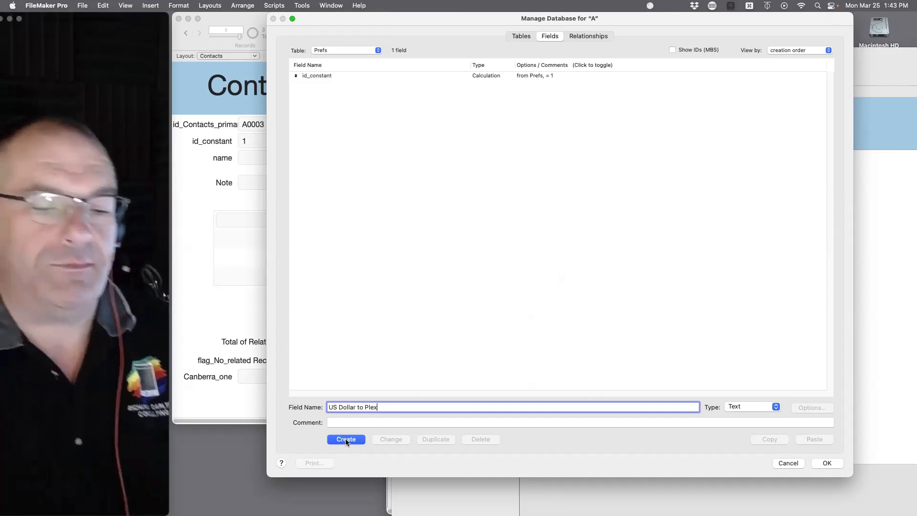
click(346, 439)
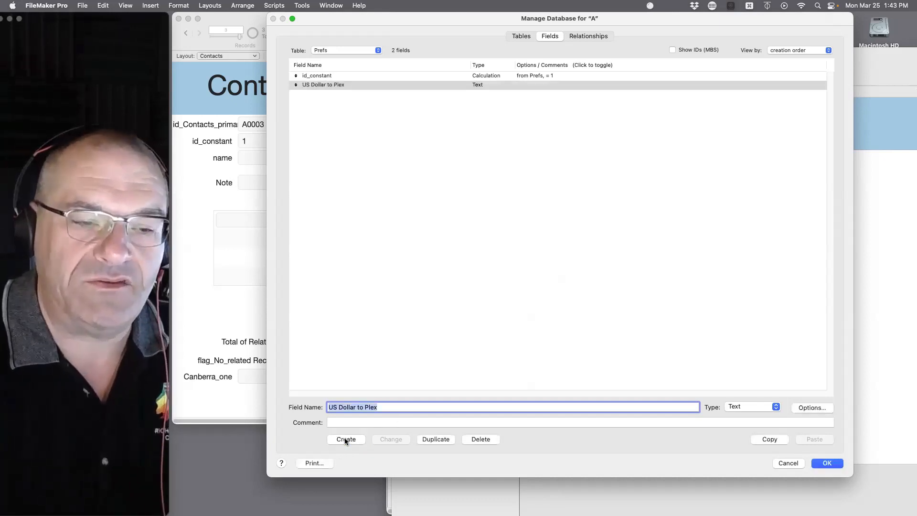
Step: Change the US Dollar to Plex field's type to Number and save the database definition
click(753, 409)
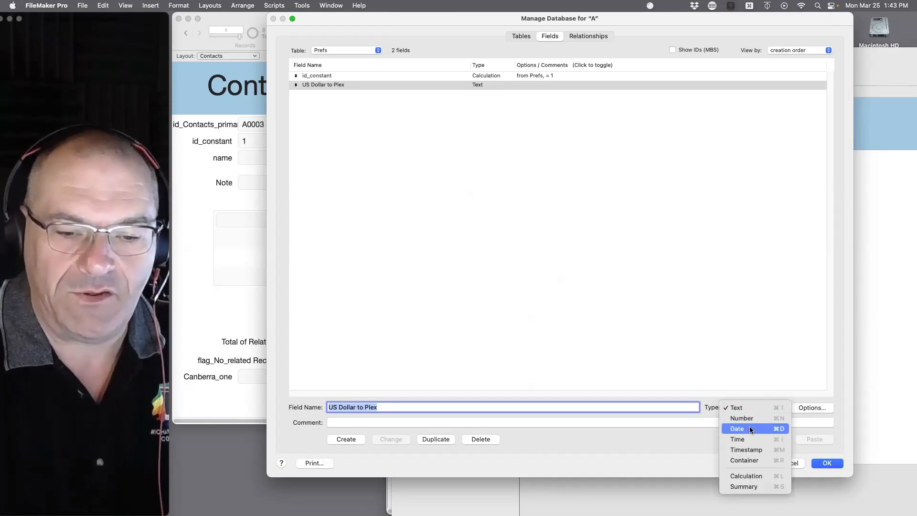
click(737, 418)
click(391, 440)
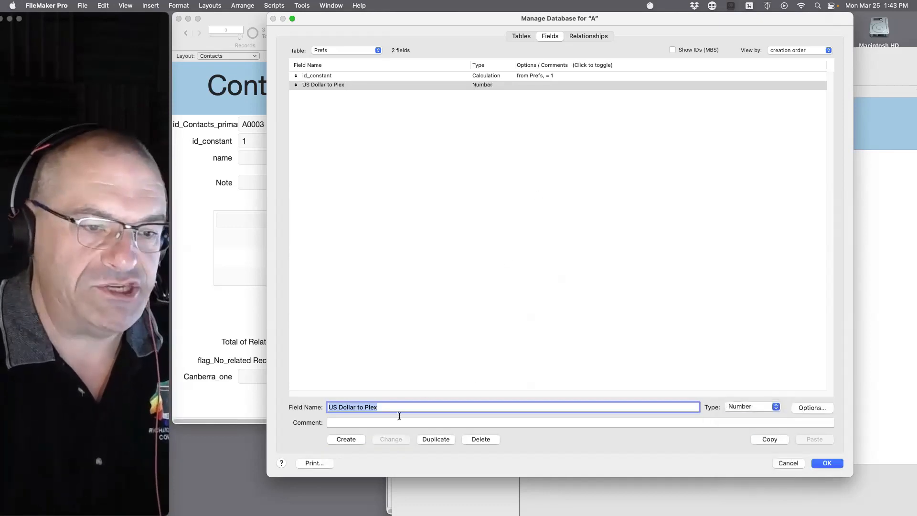
drag(379, 32, 455, 261)
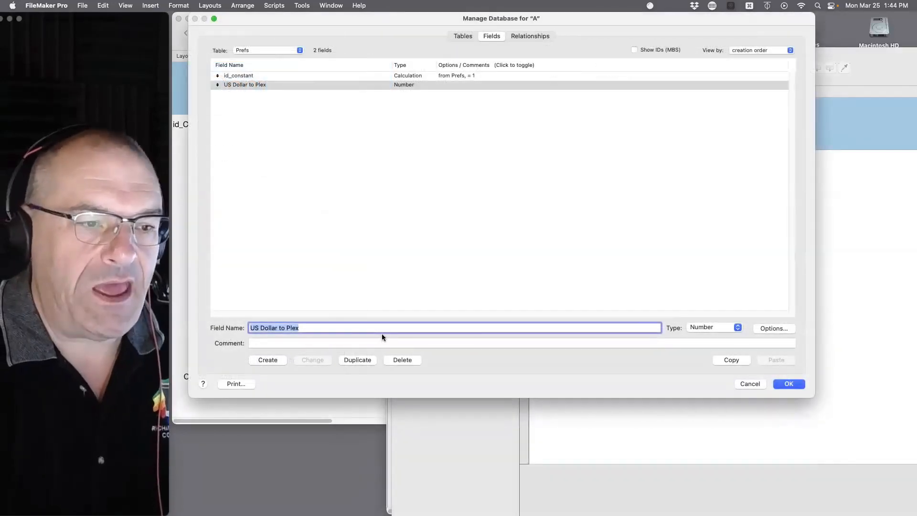
click(787, 384)
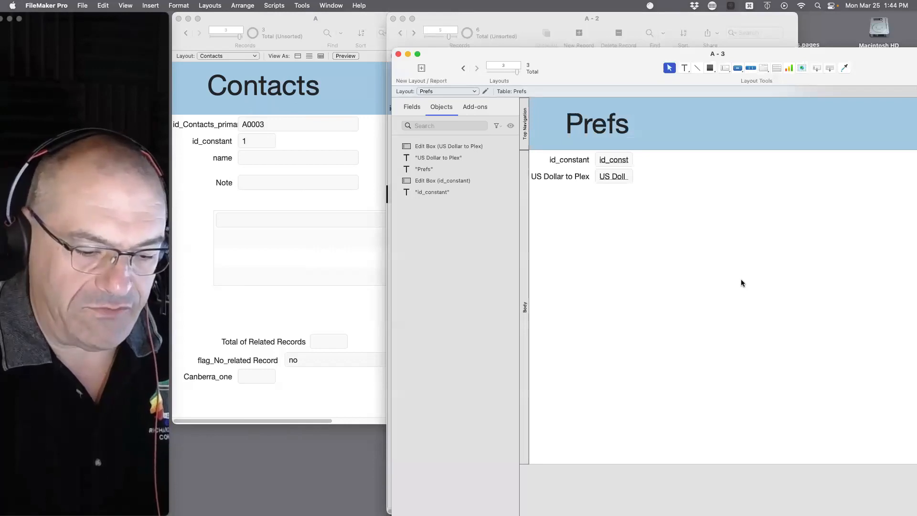
Step: Add a record to Prefs in Browse mode and set US Dollar to Plex to .5
key(super+n)
click(552, 374)
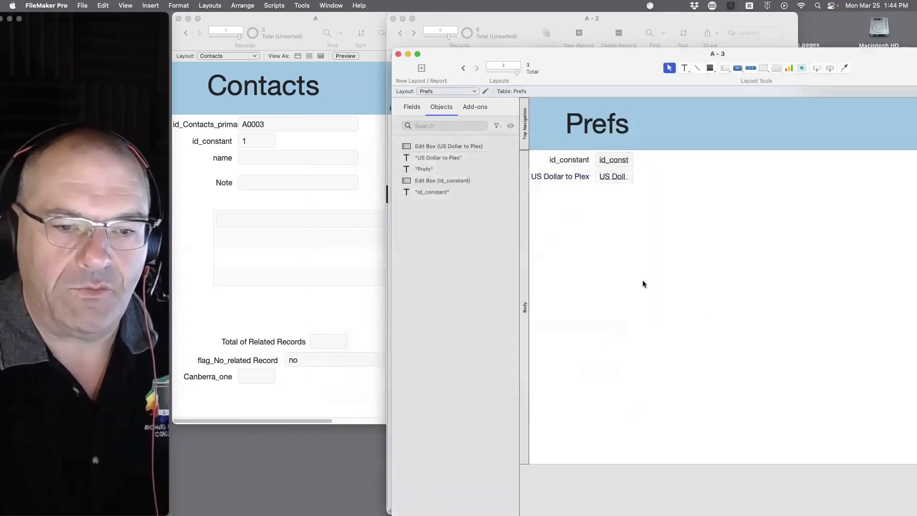
key(super+b)
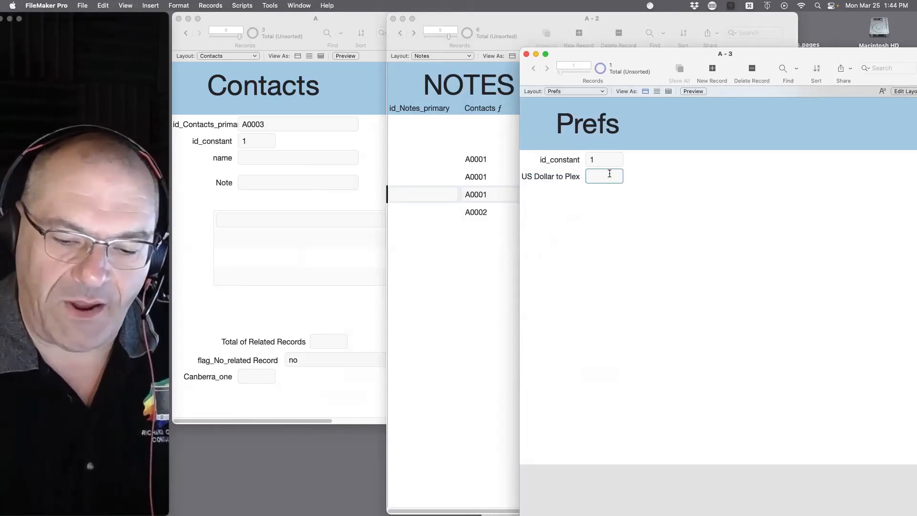
text(.5)
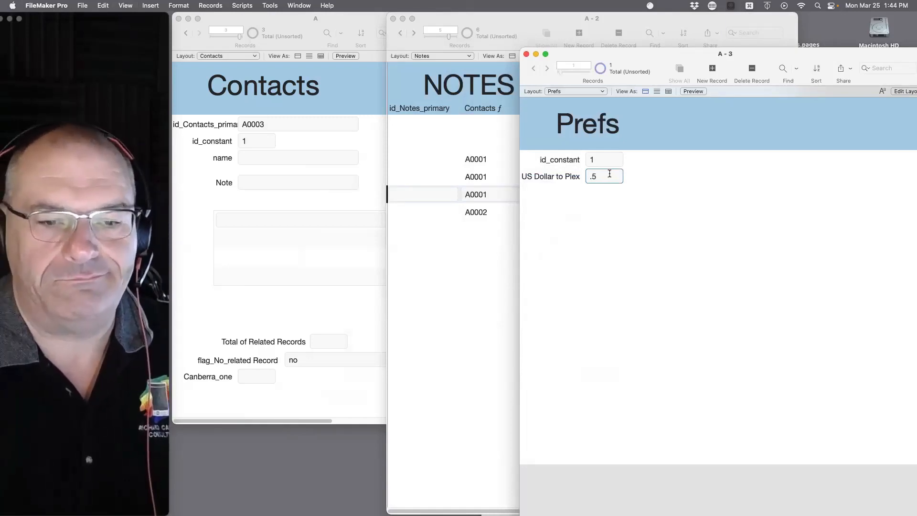
click(684, 189)
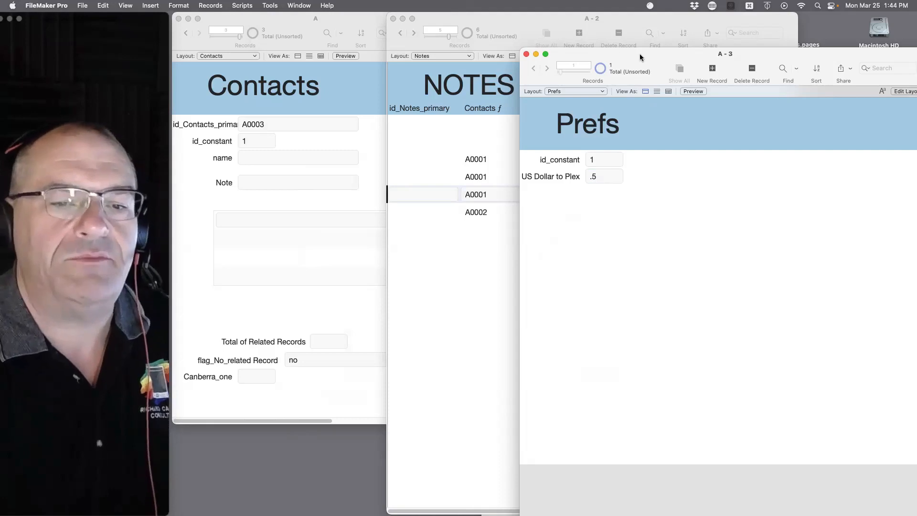
Step: Move the Prefs window aside, then reposition the Notes window and shorten it to just below its records
drag(640, 54, 687, 32)
click(512, 246)
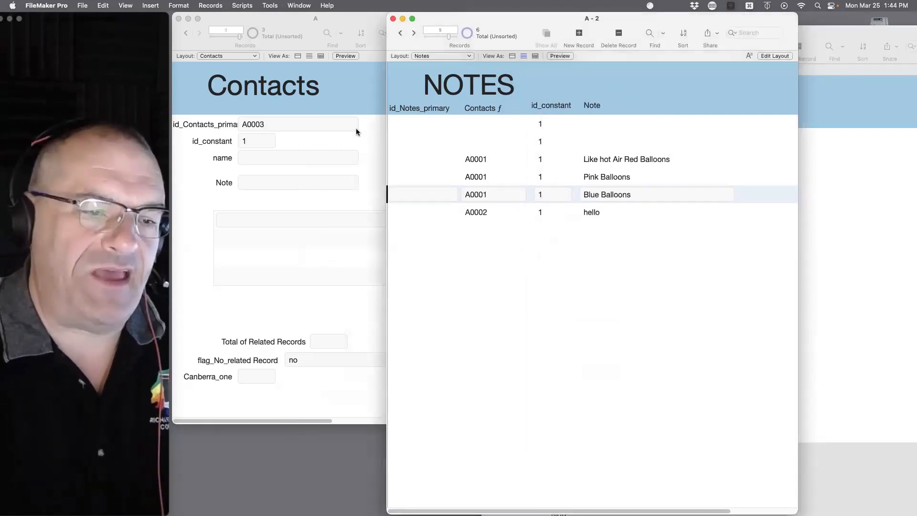
click(884, 177)
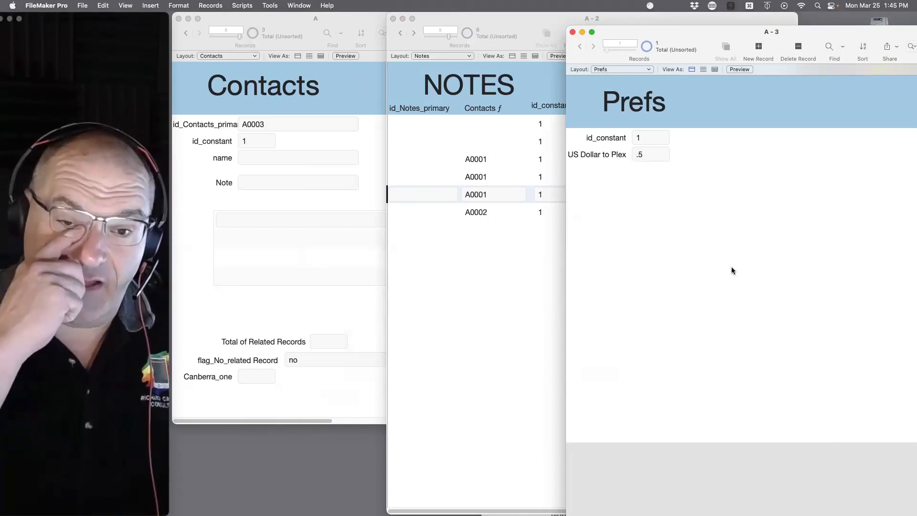
click(473, 292)
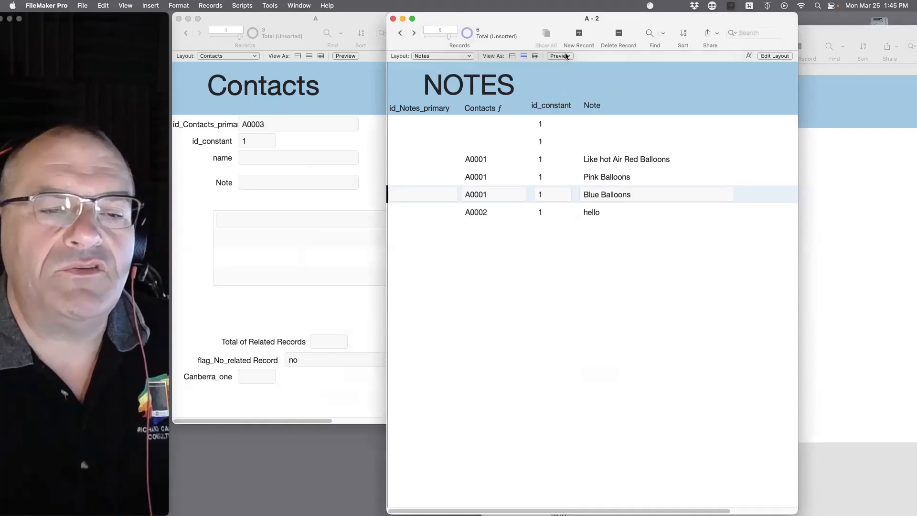
drag(555, 30, 493, 5)
drag(763, 514, 787, 301)
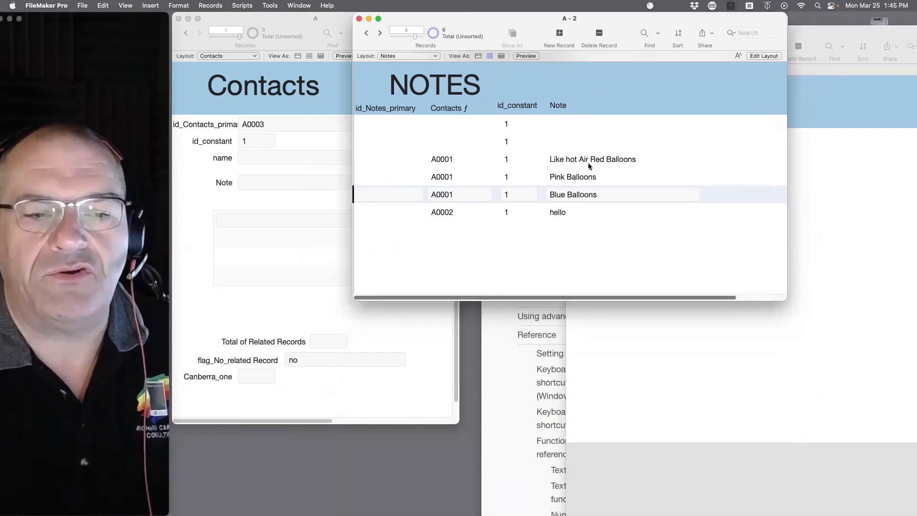
Step: Change the Notes layout heading to "NOTES / Quotes", shift it slightly within the header, and return to Browse mode
key(super+l)
click(481, 87)
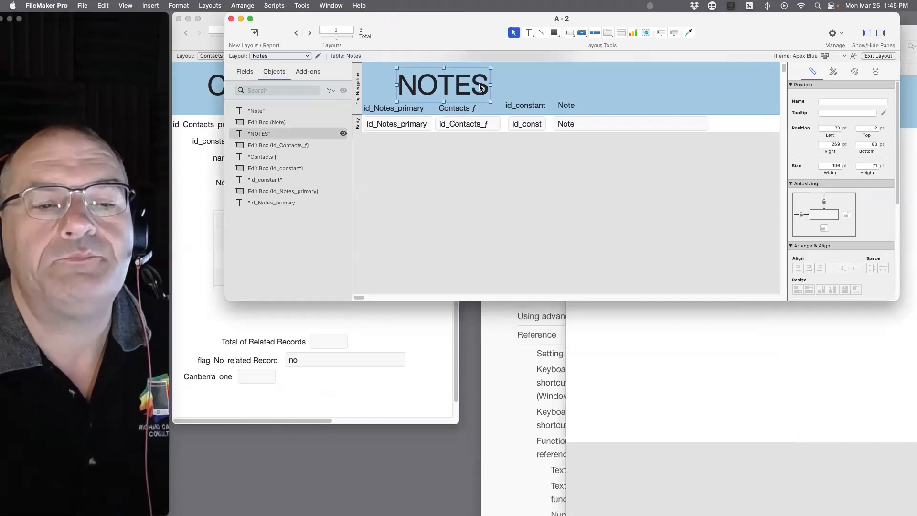
double_click(482, 86)
text(Quotes)
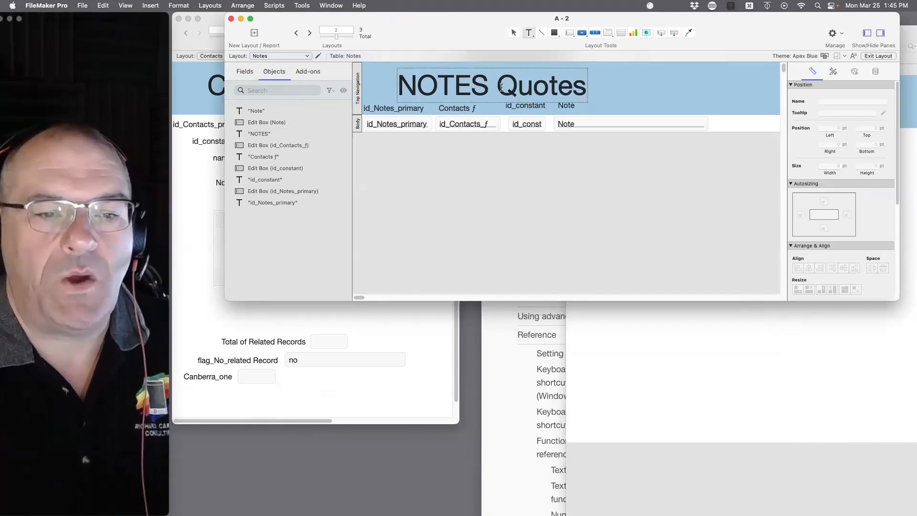
click(500, 89)
text(/)
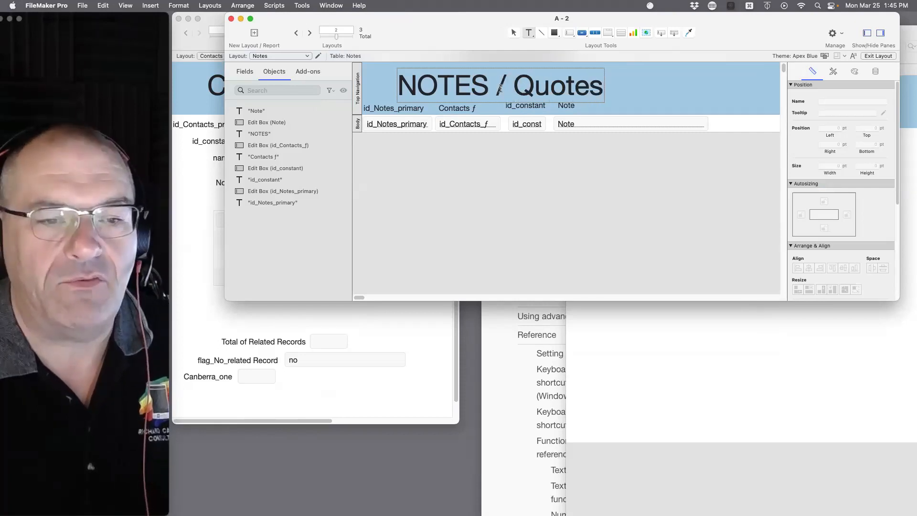
key(Escape)
click(633, 87)
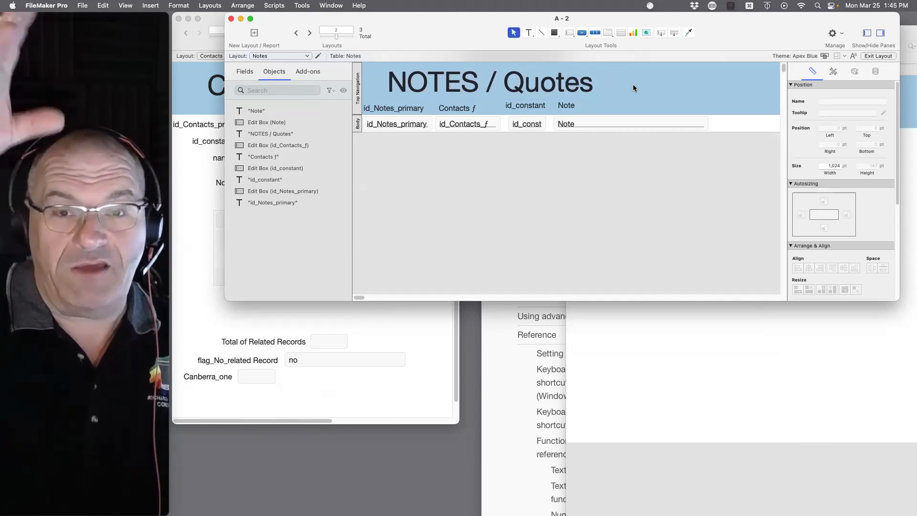
key(super+b)
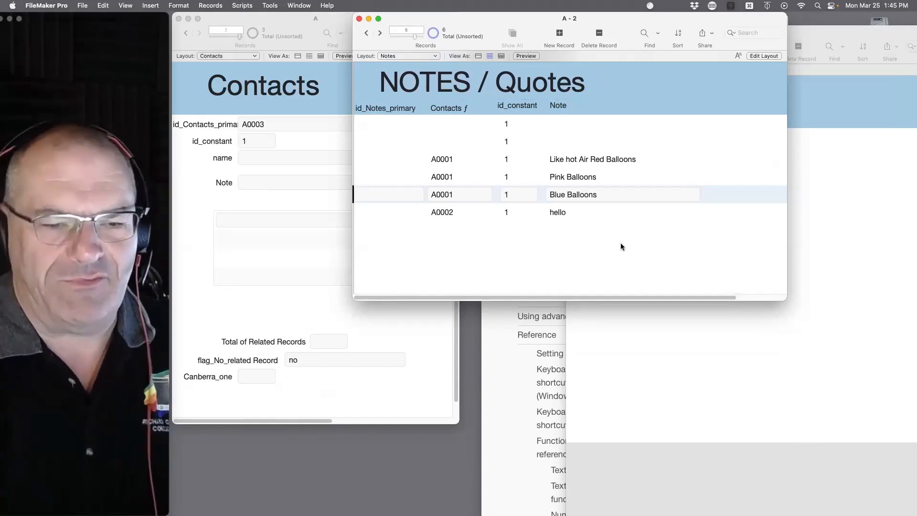
Step: Create a text field named "exchange rate" in the Notes table and save the database definition
click(689, 358)
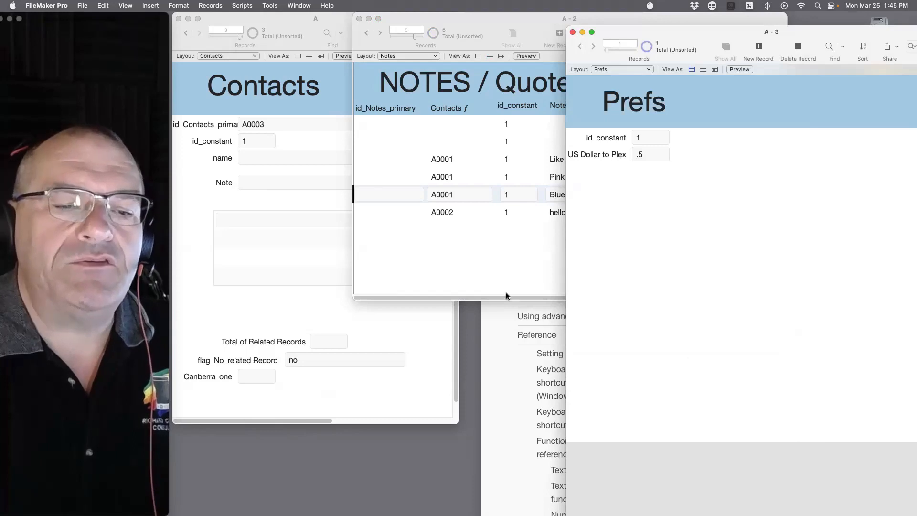
click(490, 276)
key(super+shift+d)
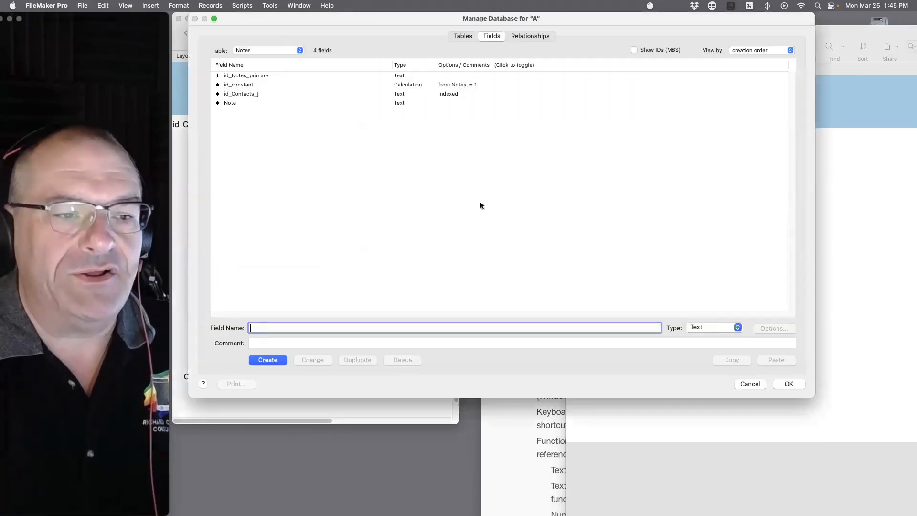
text(e)
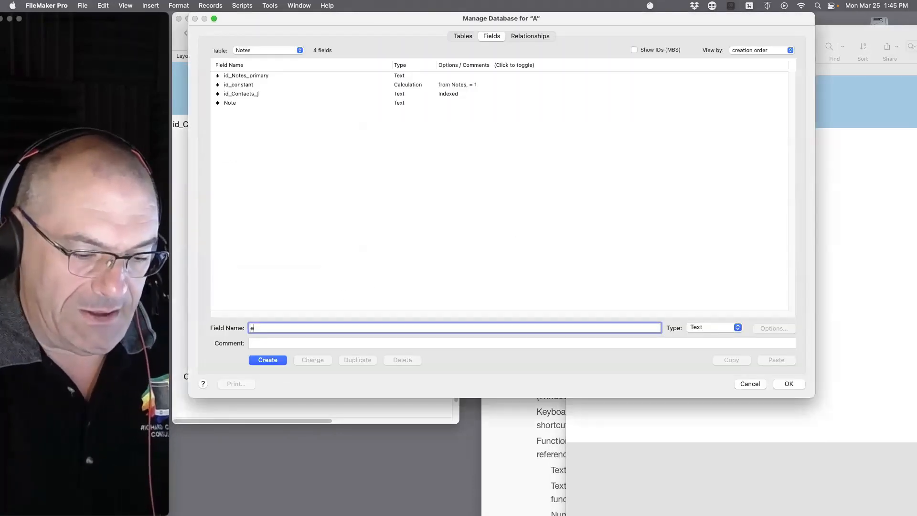
text(xchange rate)
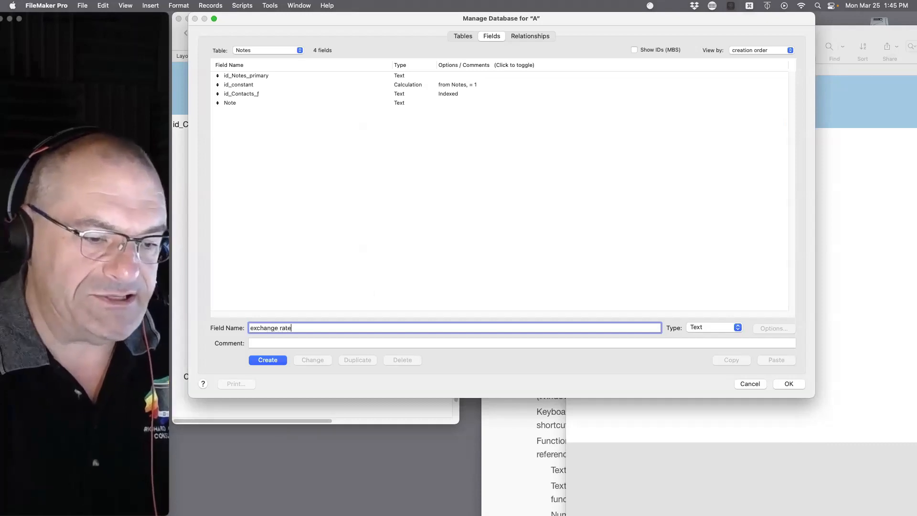
click(267, 360)
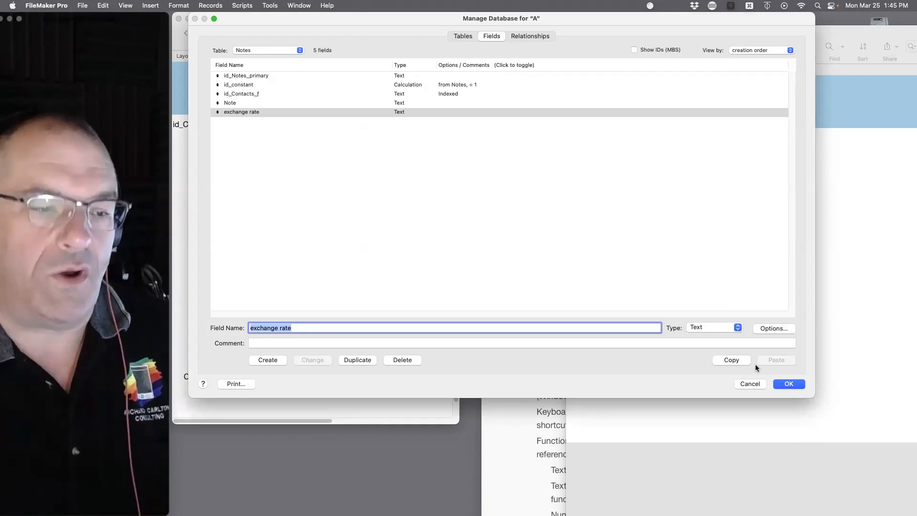
click(777, 384)
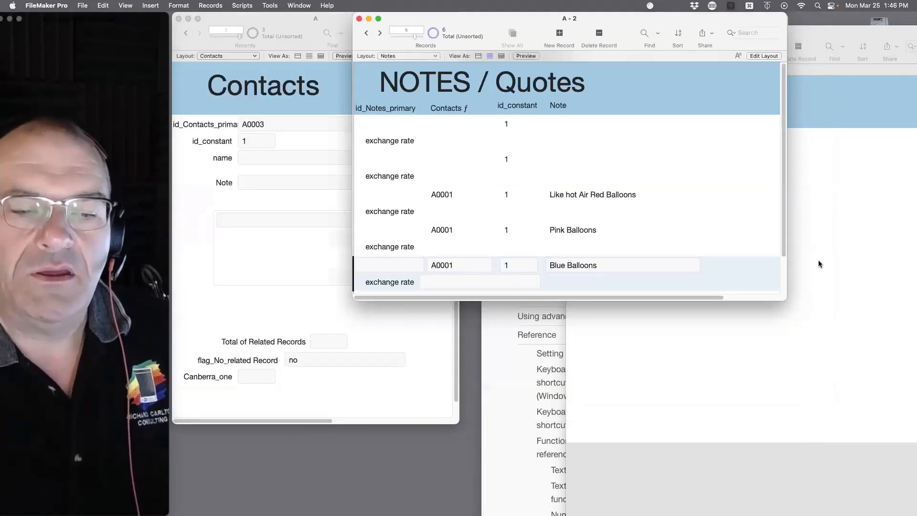
Step: Open the Notes layout for editing, hide both side panes, and widen its window to fit the layout
key(super+l)
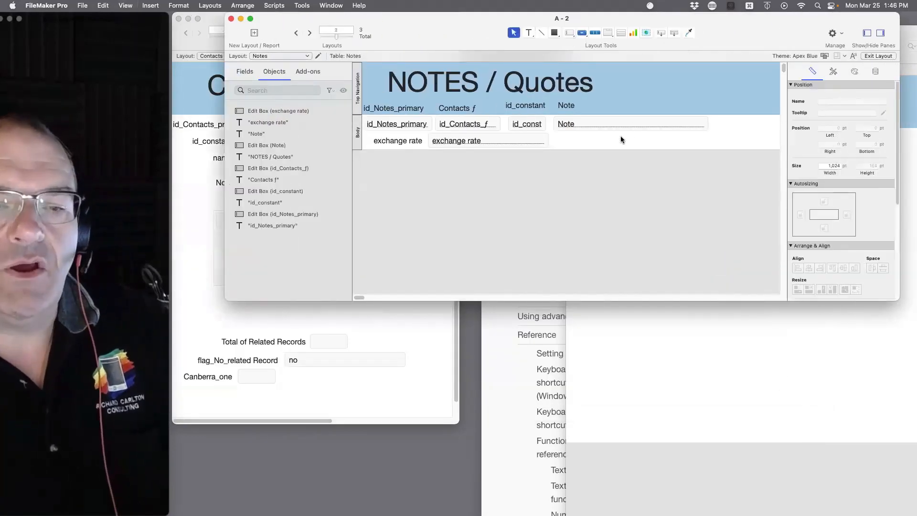
click(647, 124)
drag(694, 28, 617, 28)
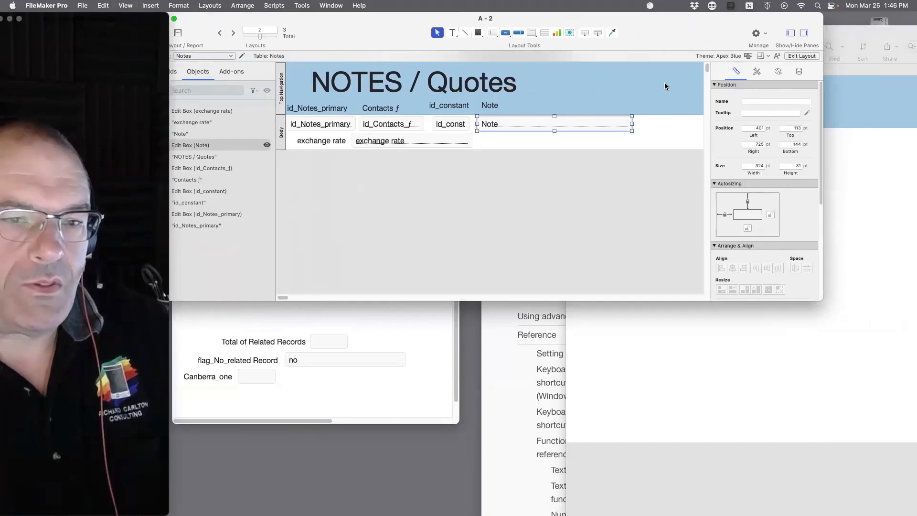
click(790, 33)
click(804, 33)
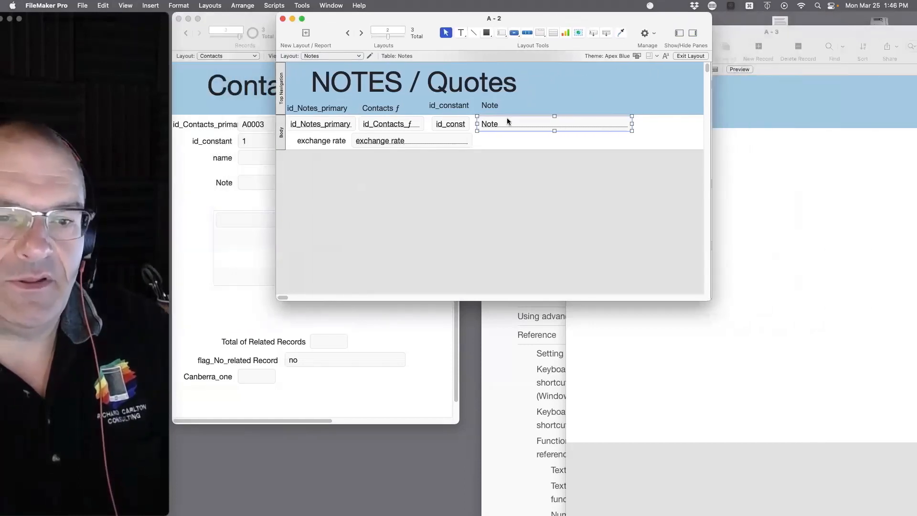
drag(711, 299, 796, 287)
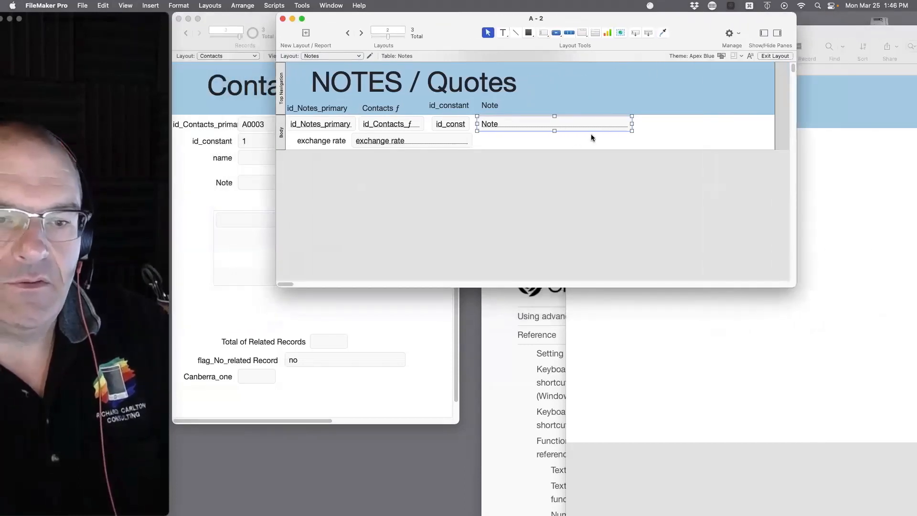
Step: Make the Note field narrower and taller, and place the exchange rate field beside it with its label in the header
drag(628, 129, 581, 146)
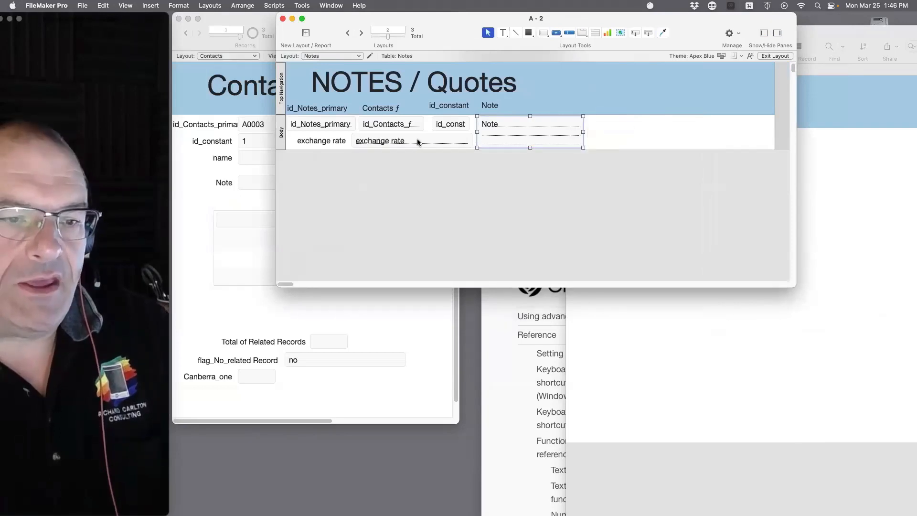
drag(417, 138, 653, 122)
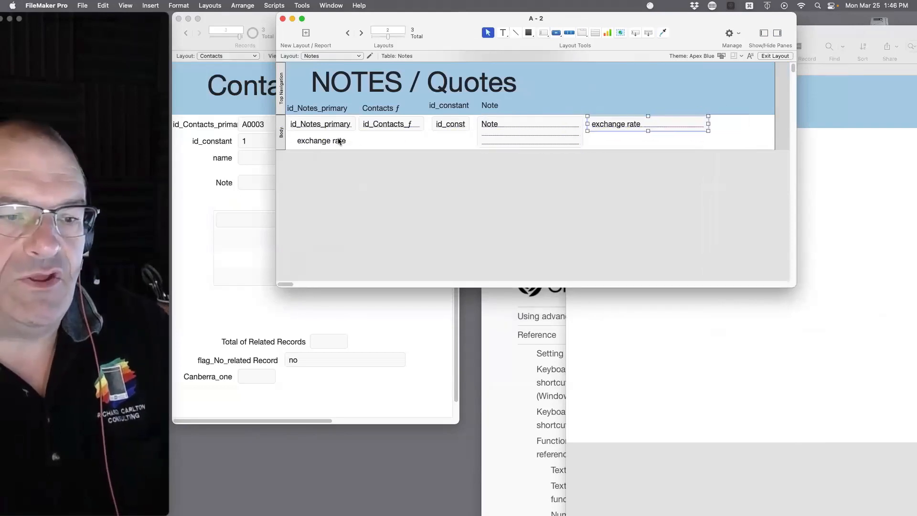
drag(339, 141, 646, 104)
key(super+b)
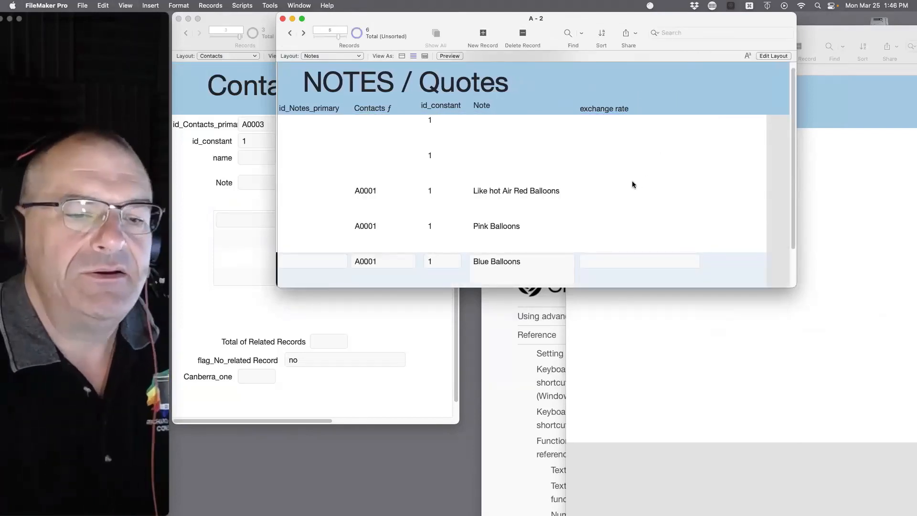
Step: Set US Dollar to Plex in the Prefs record to .6
click(604, 124)
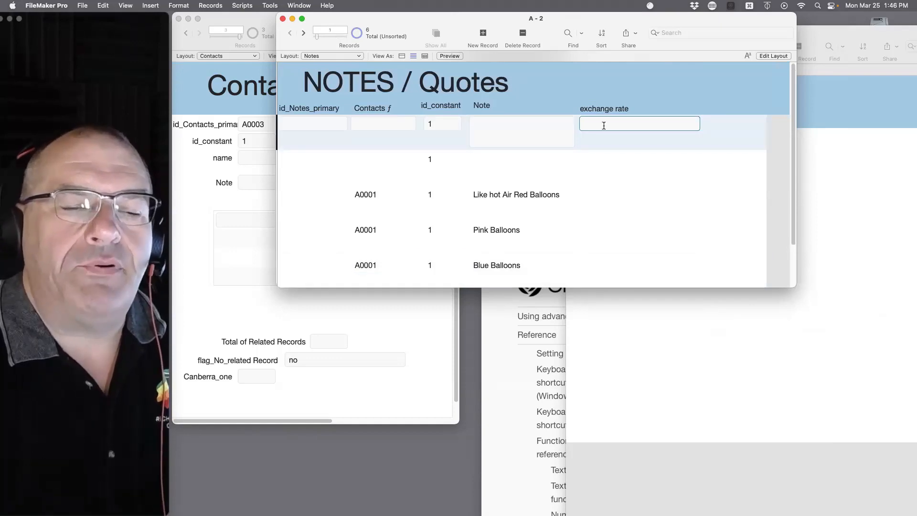
click(852, 171)
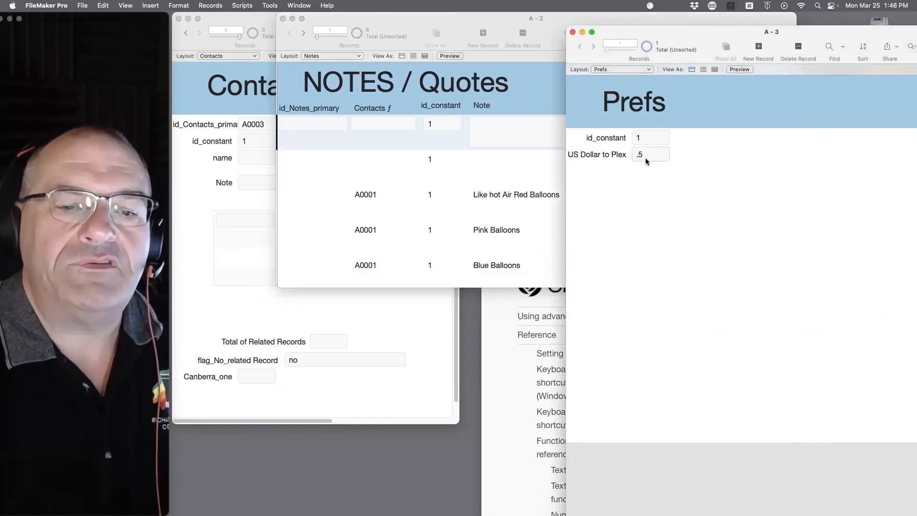
drag(647, 156, 610, 150)
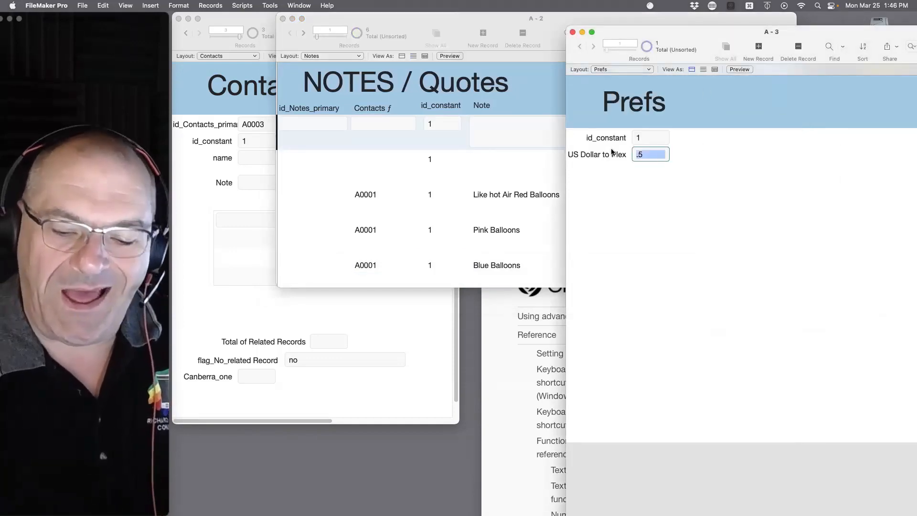
text(.6)
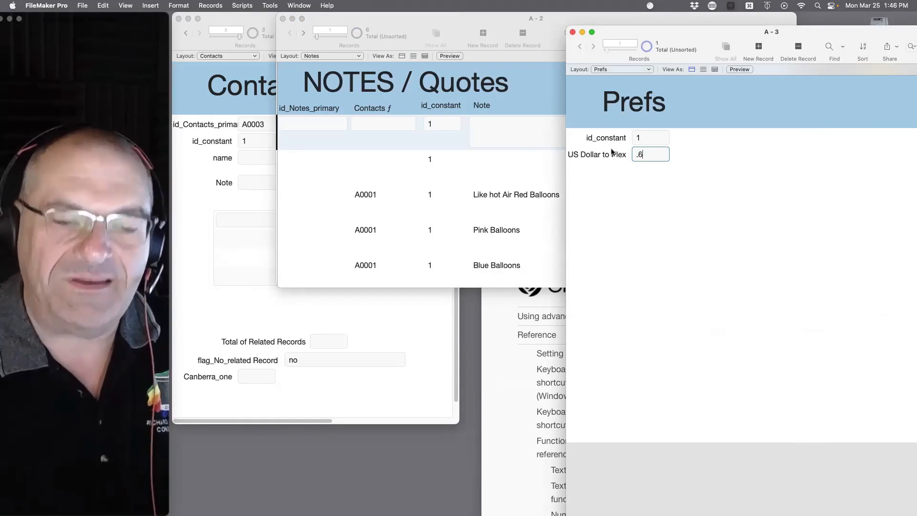
click(632, 195)
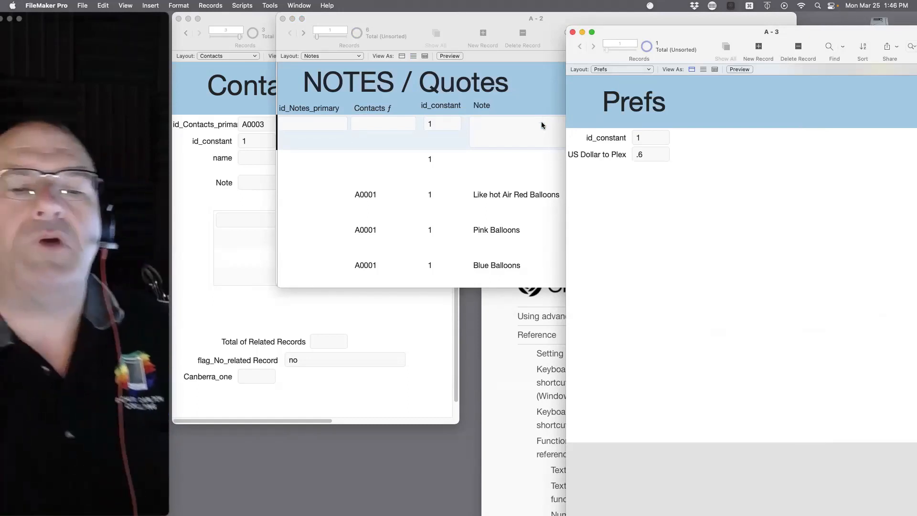
Step: Enter exchange rates of .7 for Like hot Air Red Balloons, .6 for Pink Balloons and .5 for Blue Balloons
click(438, 178)
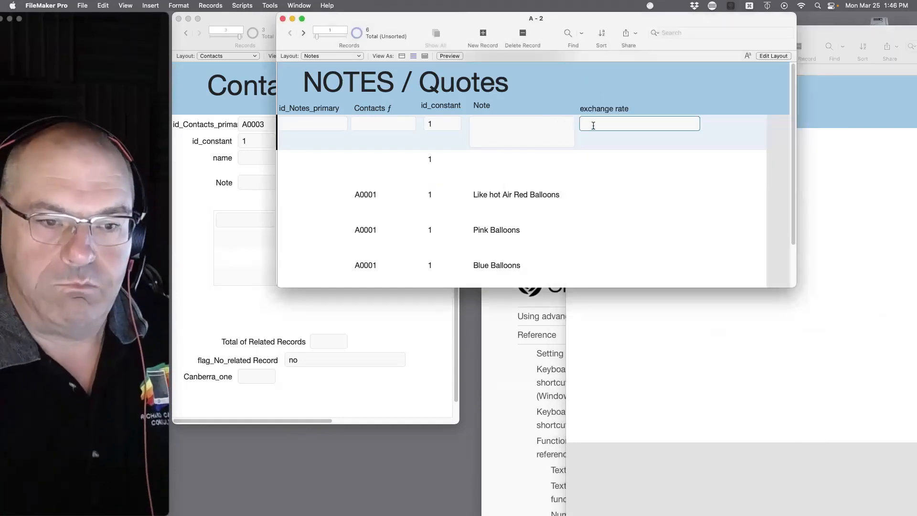
click(628, 198)
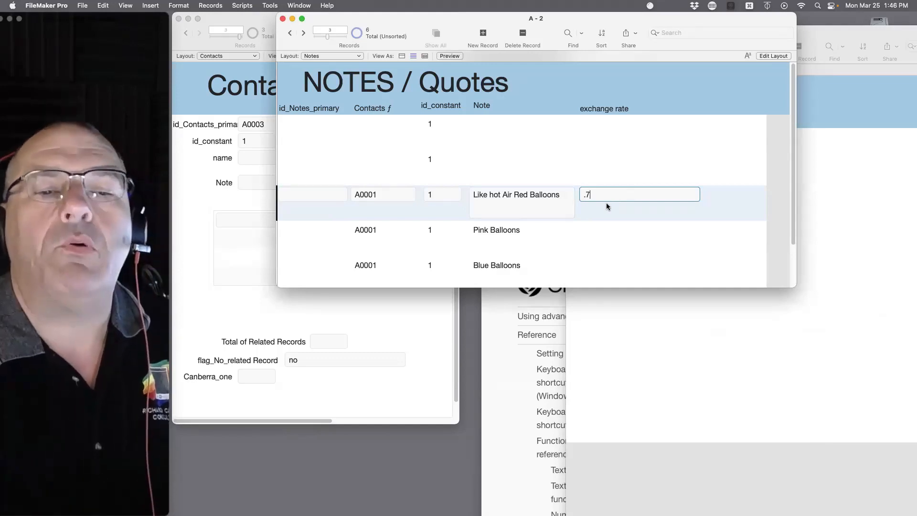
click(603, 234)
text(.)
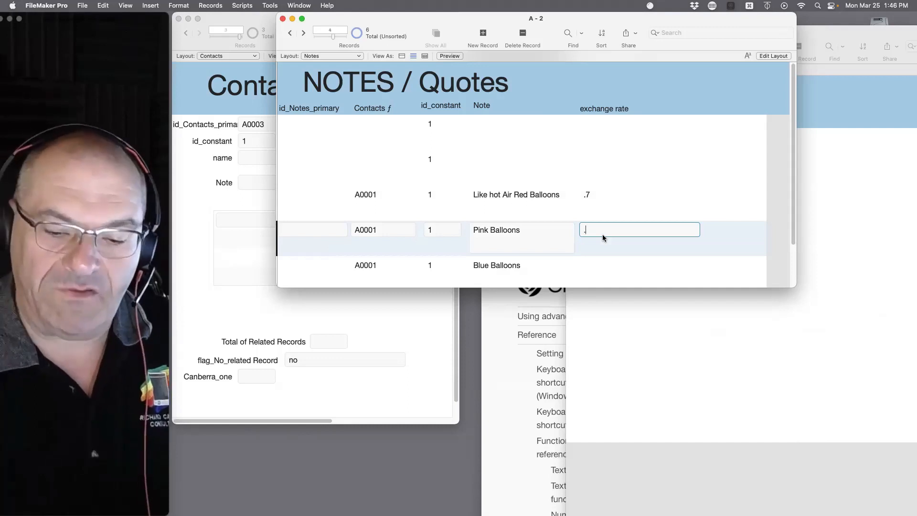
text(6)
click(604, 270)
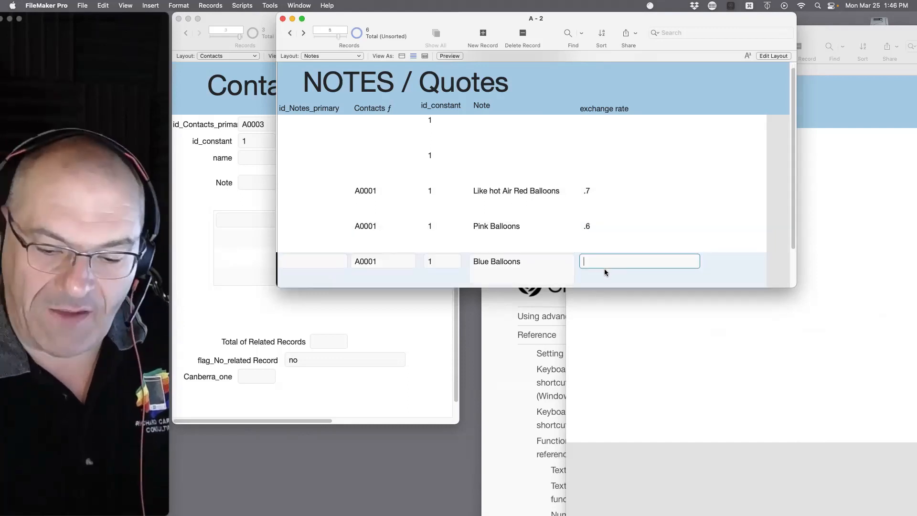
click(861, 228)
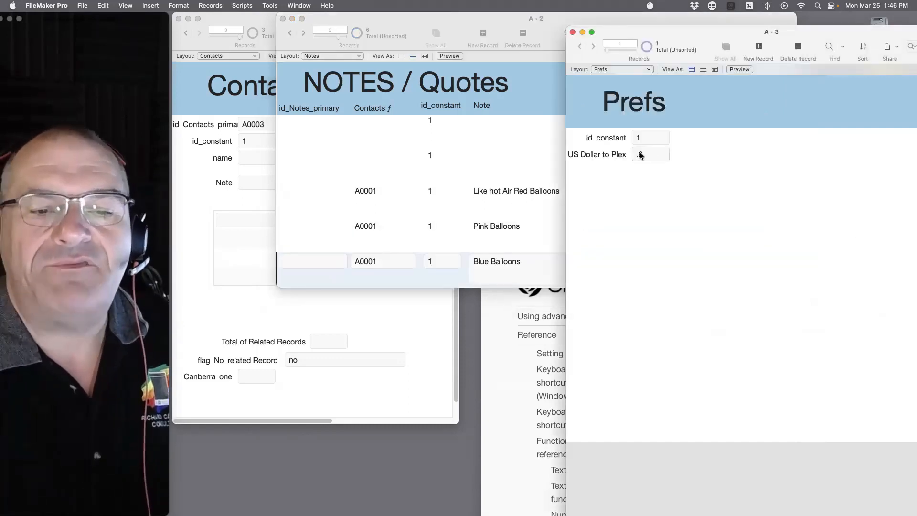
click(520, 163)
text(.5)
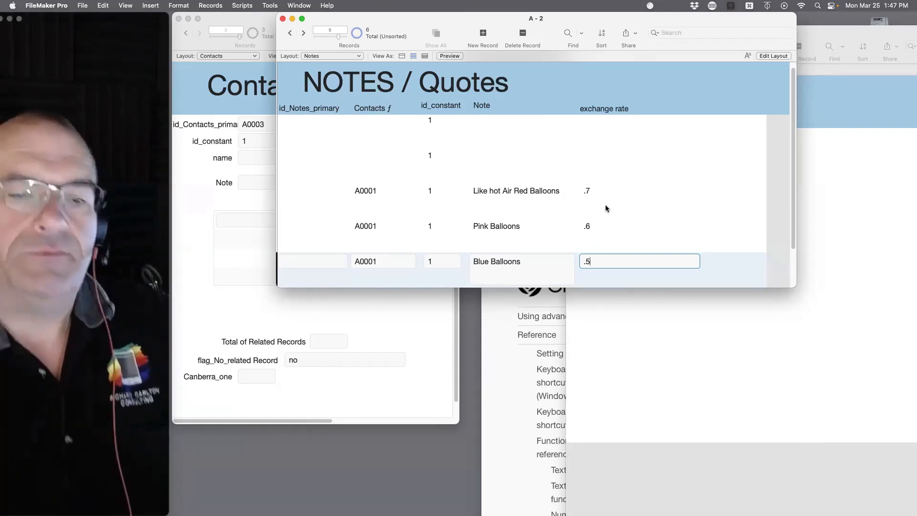
Step: Extend the Like hot Air Red Balloons note with long filler text that includes "5000 beaver units anx Plex"
click(570, 193)
text(d fa:sdsj jasdfkl;:lkj s)
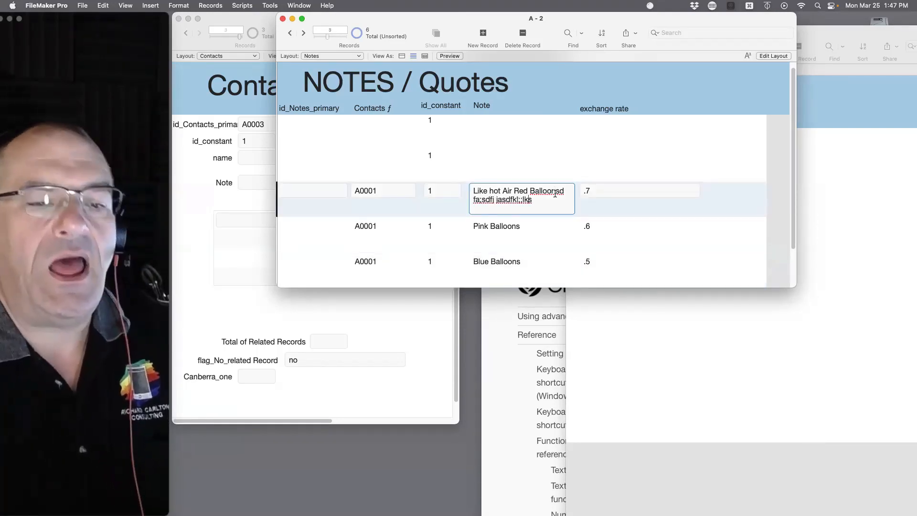
text(; dlfjk;'asdk fs)
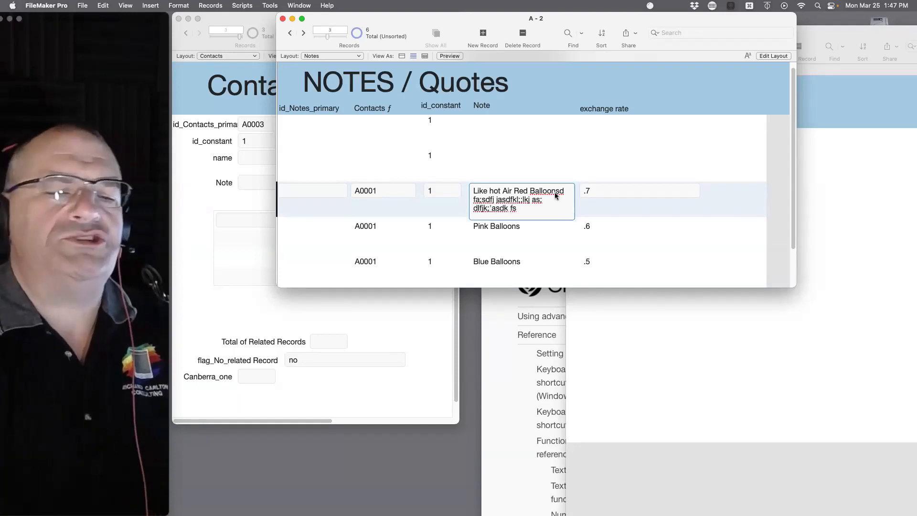
text(s;dlfkas;kd f; laskdf; laksdfas df;lkasd'fka sdf;ls)
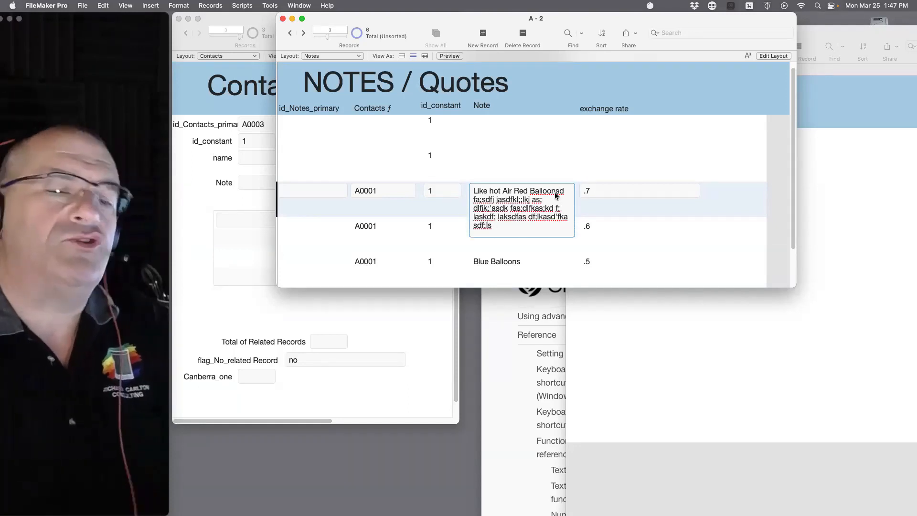
text(asd;flkas;dlfk;alsdfk as;ldfk;alsdkfa;sldfks)
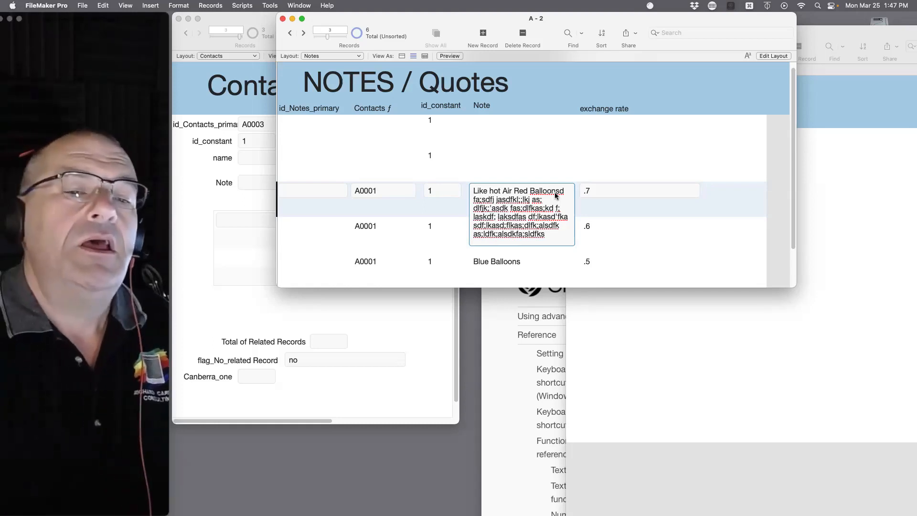
key(BackSpace)
text(a;ksdjf; kla jsdfs)
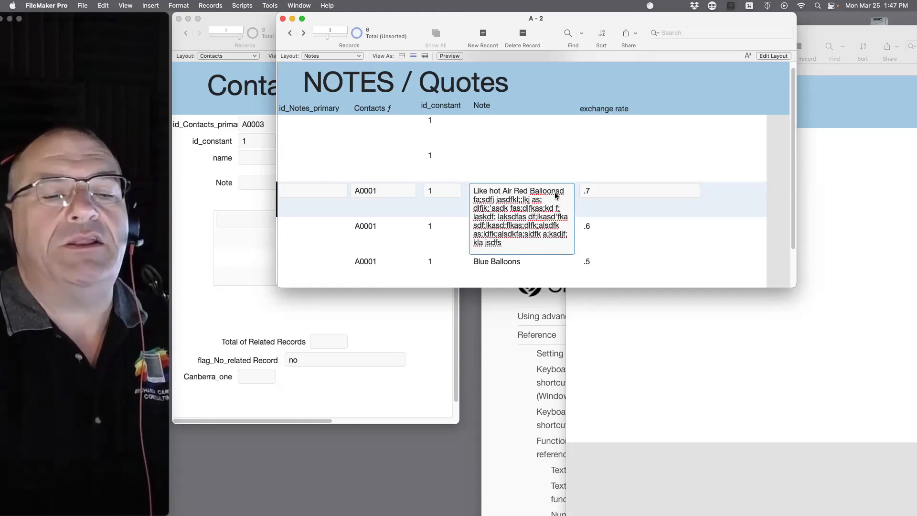
key(BackSpace)
text(als;kdjflaksjdfj; s)
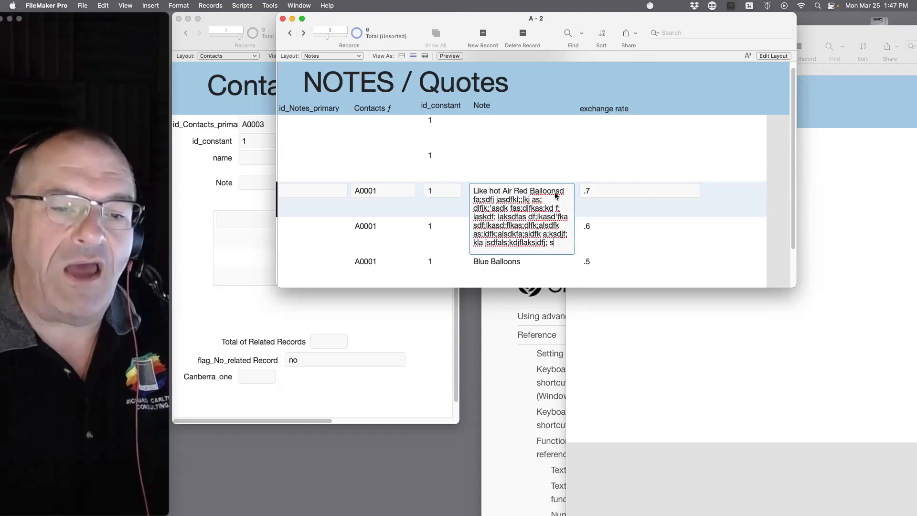
text( 5000)
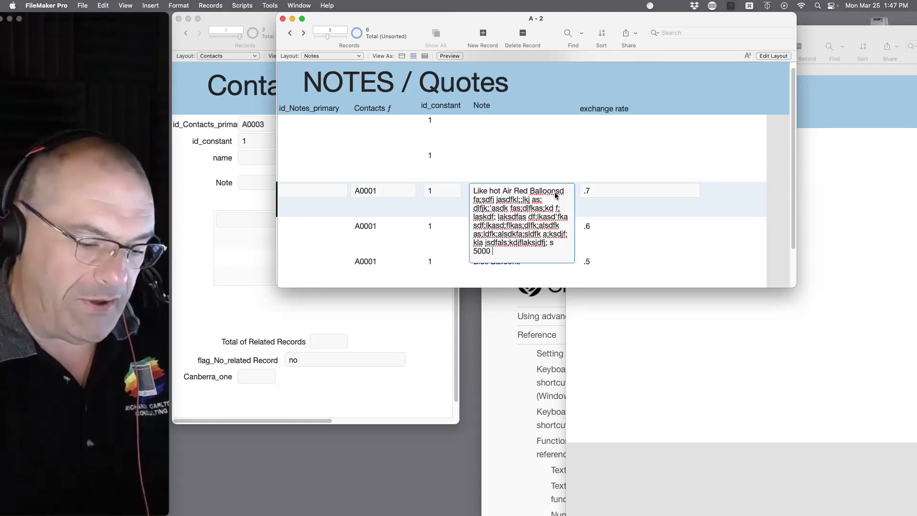
text( beaver units)
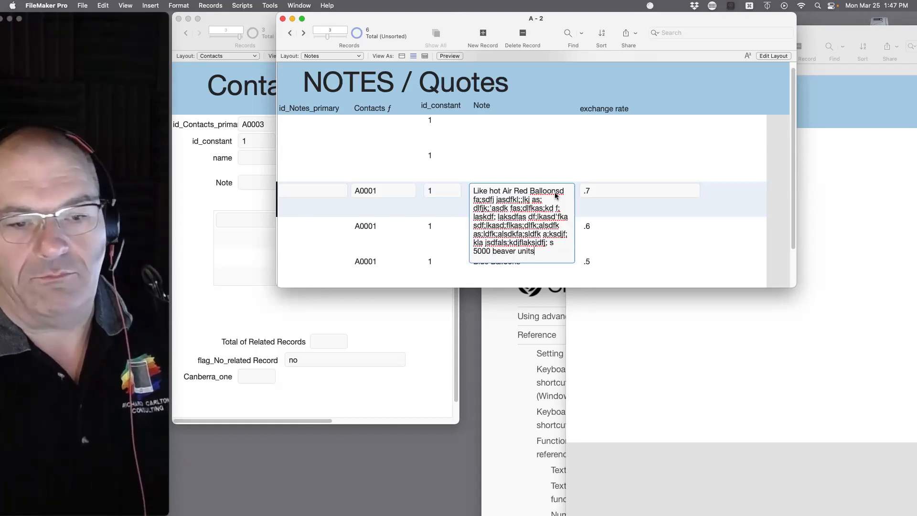
text( anx Plex)
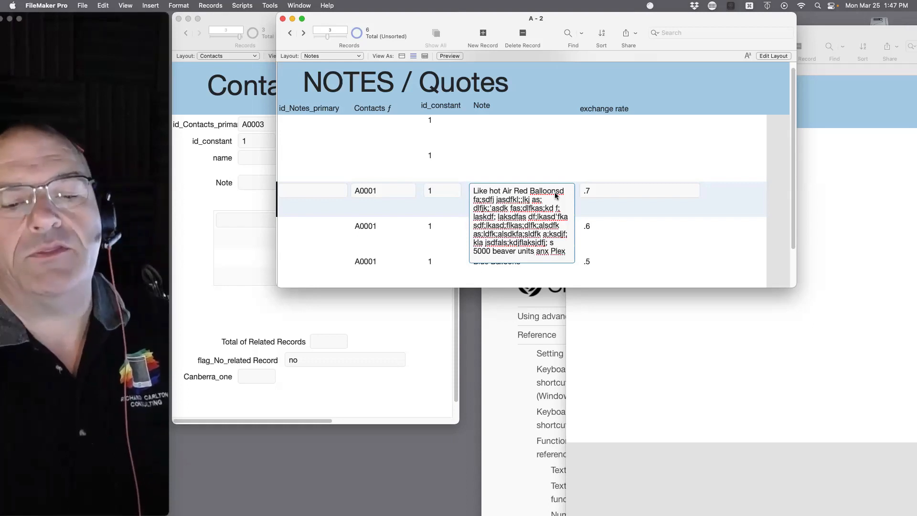
text( as;dfij as;lkdfja;lsdfi ;alsdif l; askdjf a)
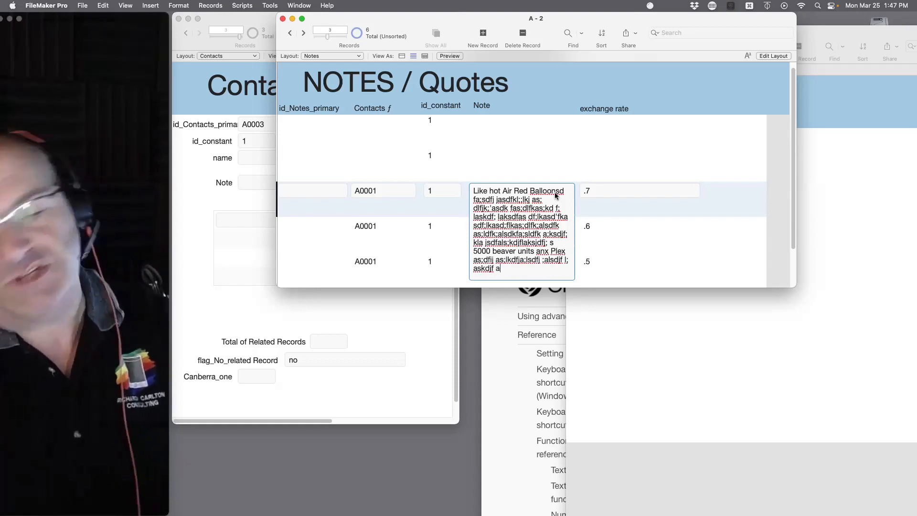
text(l;skdfj;la sdkjflkja)
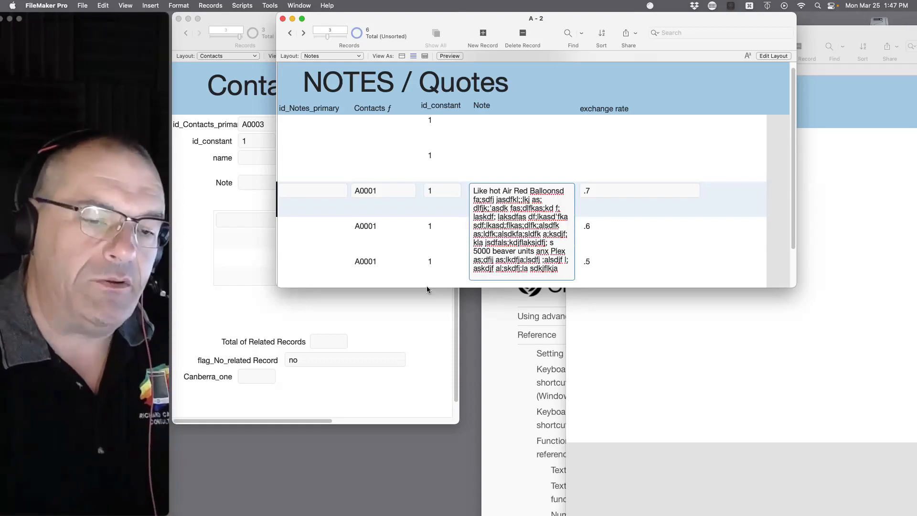
click(490, 156)
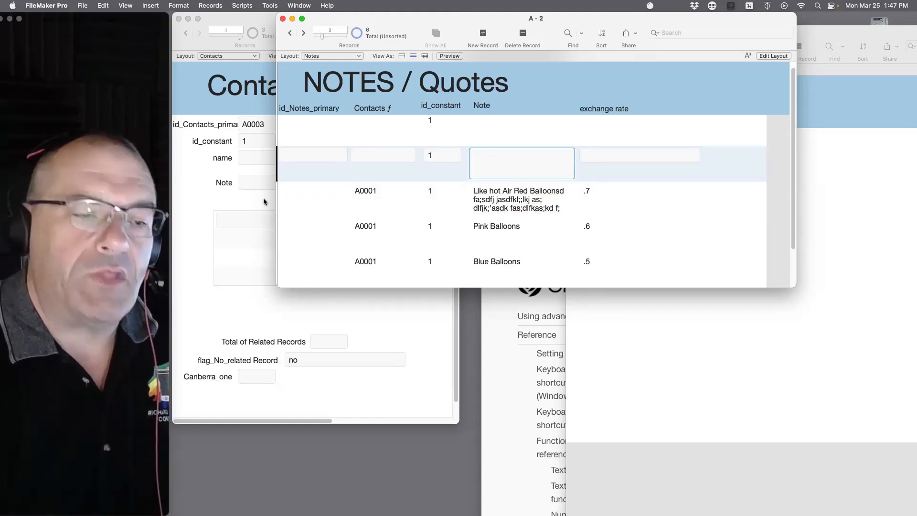
click(232, 192)
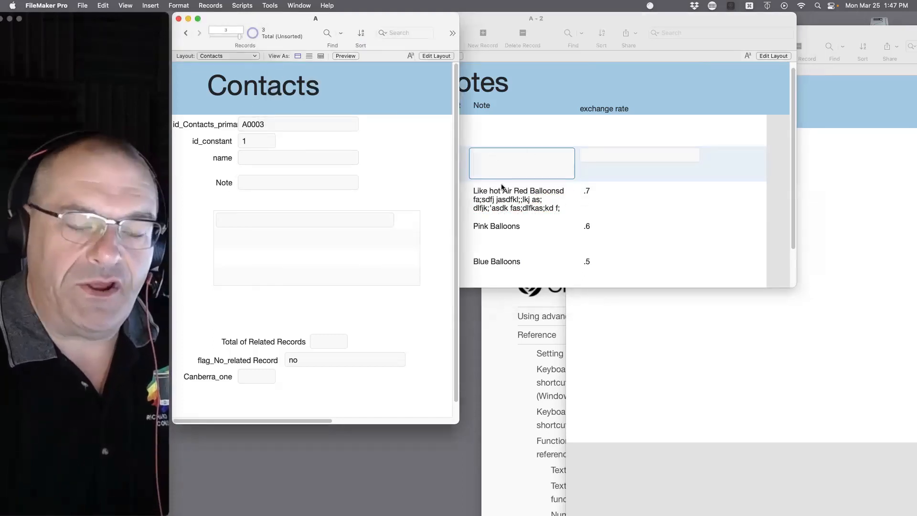
click(592, 193)
click(592, 193)
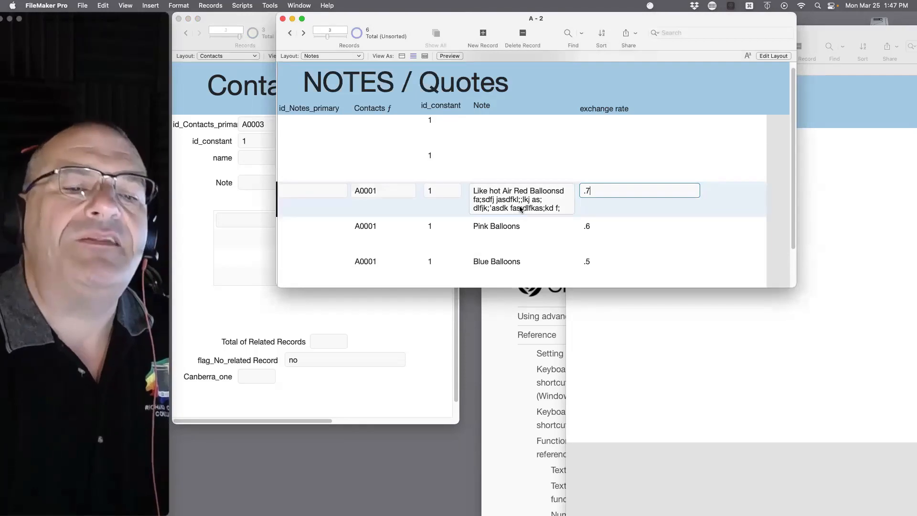
click(520, 207)
click(595, 191)
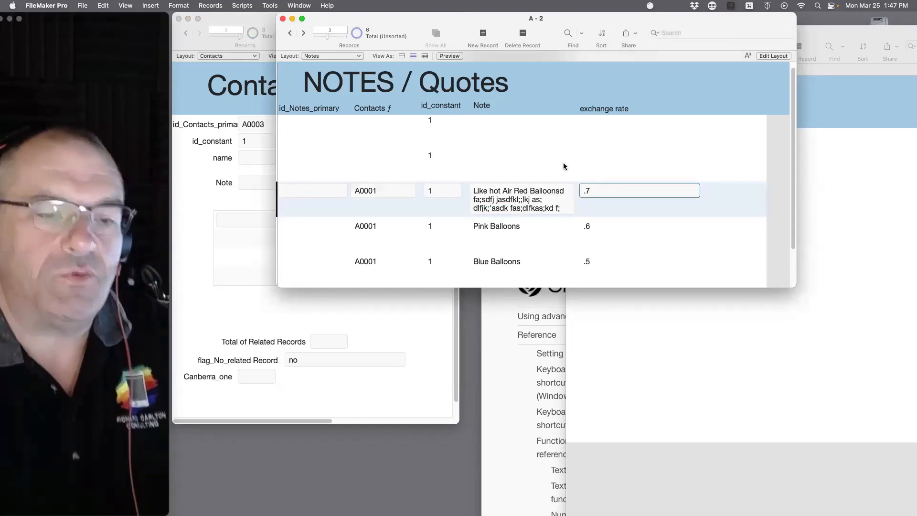
Step: Extend the Pink Balloons note with long filler text that ends in "$4500"
click(527, 230)
text(asdfnaklsdflk jasdfj)
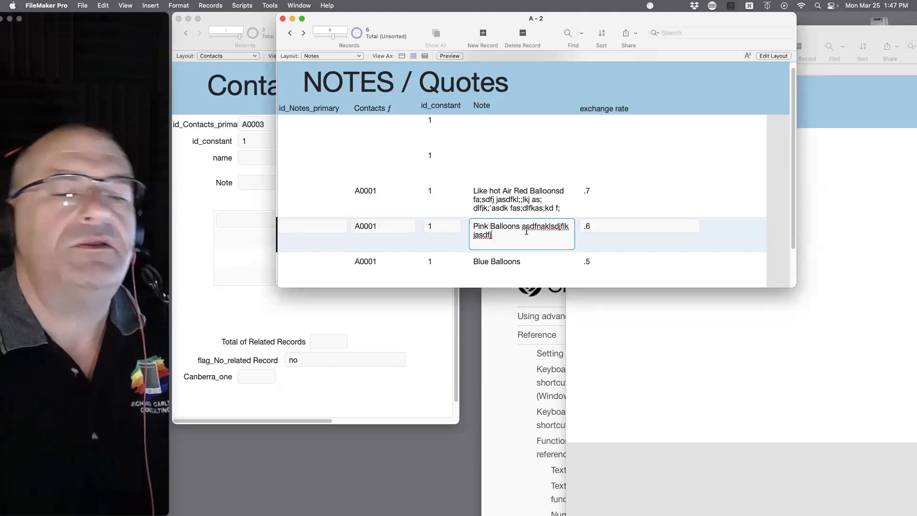
text(asdfkj asdfkjasldkfjlaksjdfasdfjllaskdfj ads)
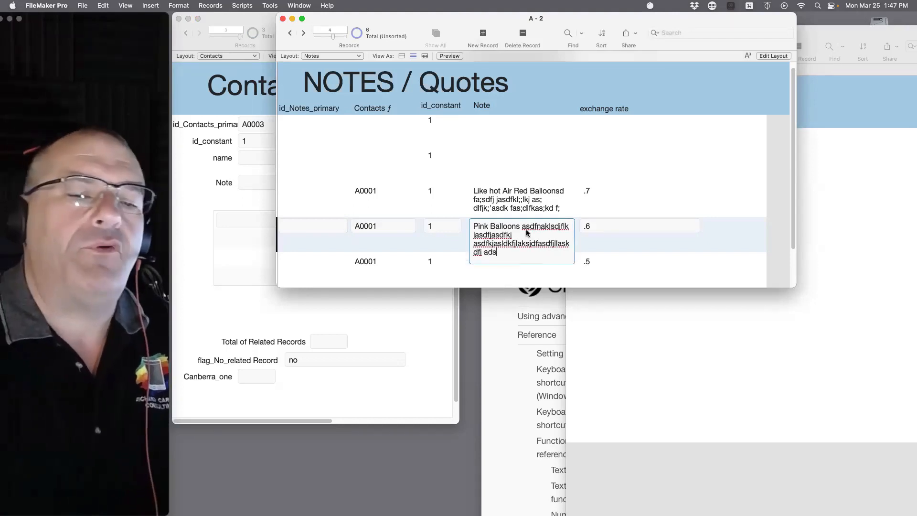
text(fas;df jasldfkjasd fkl; asldkf as;kdfjasdlkf;j as; dlkfjas;dkfjlaksdjflkasdfj )
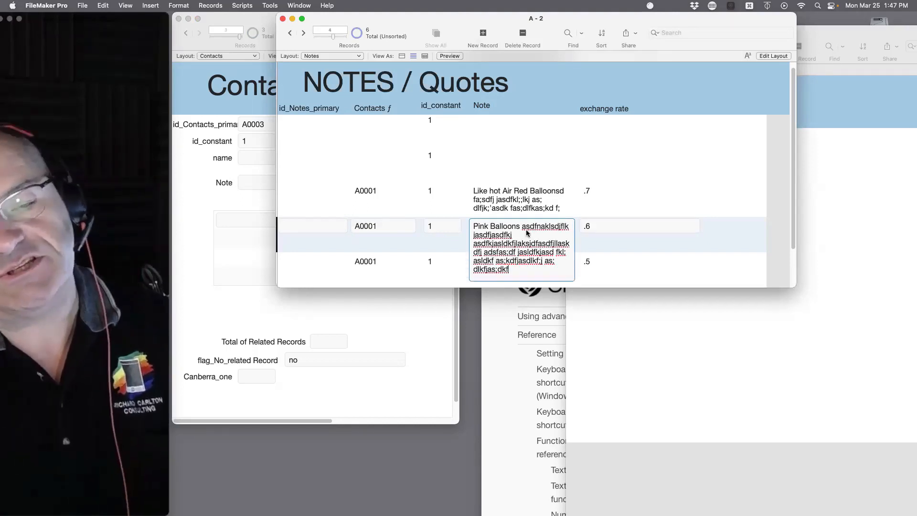
text($4)
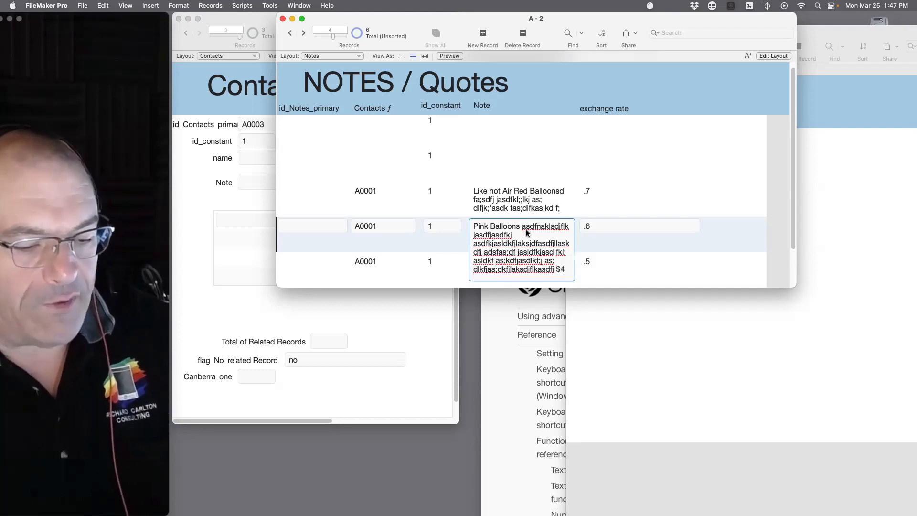
text(500)
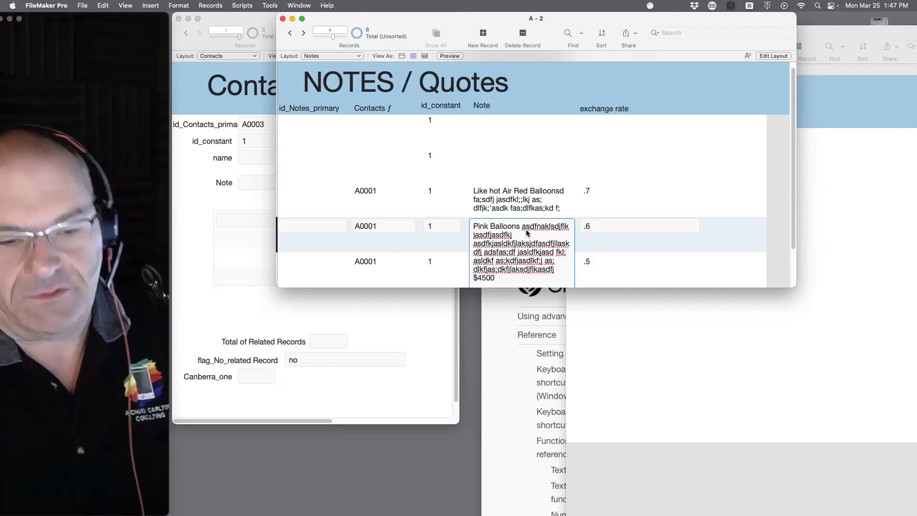
click(653, 156)
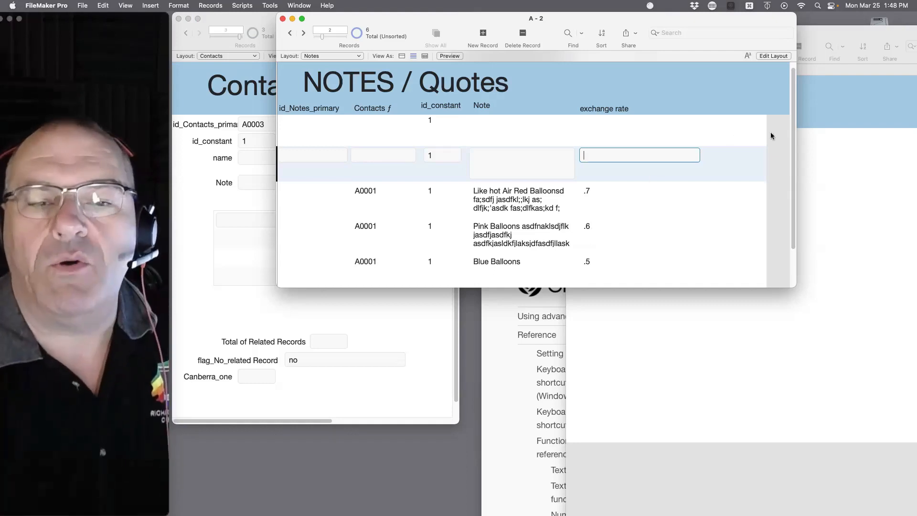
Step: Add the US Dollar to Plex field from Prefs 3 beside exchange rate on the Notes layout, with its label in the header
click(735, 217)
key(super+l)
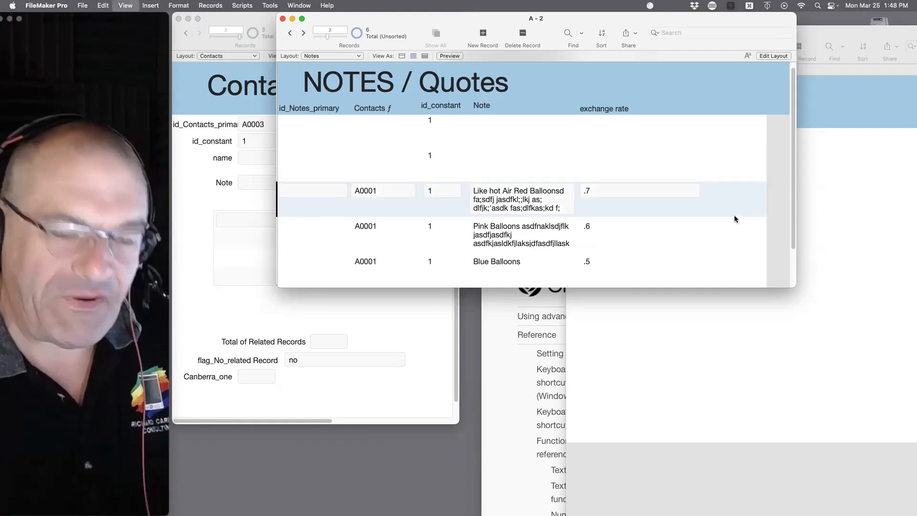
click(690, 123)
drag(709, 123, 740, 125)
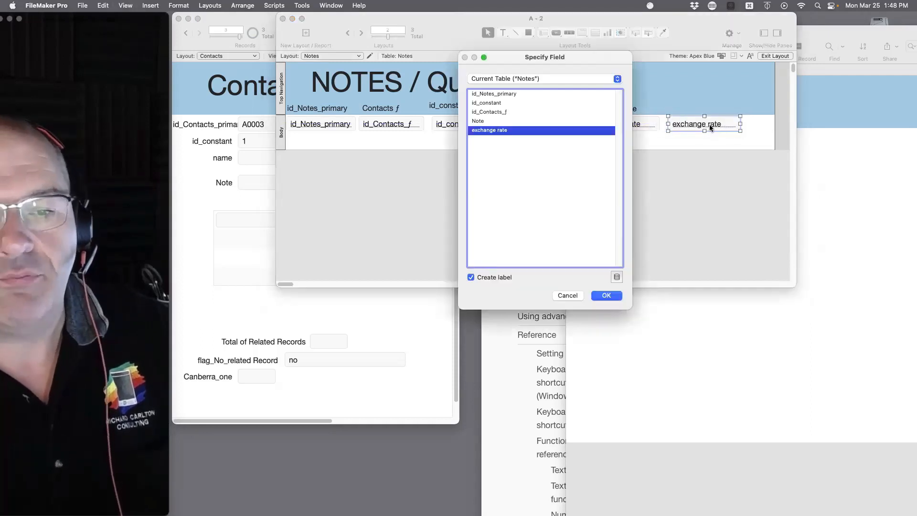
click(535, 79)
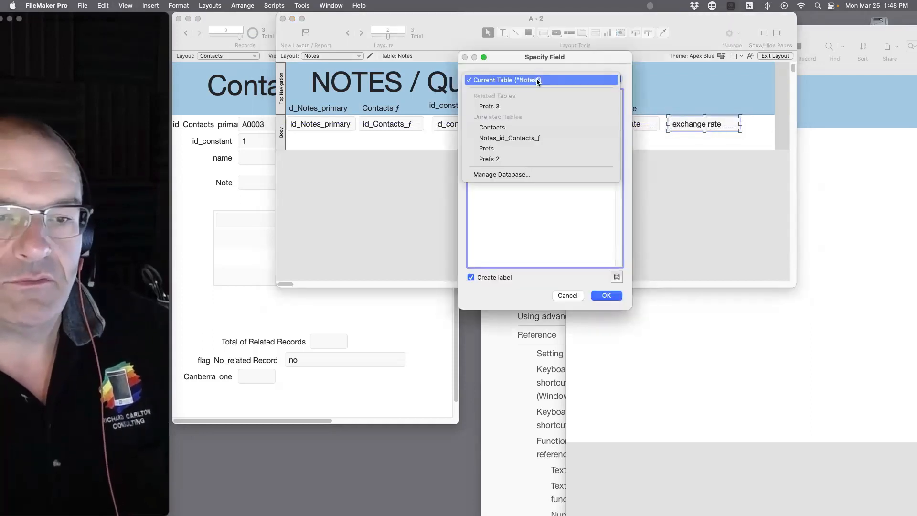
click(537, 107)
double_click(508, 103)
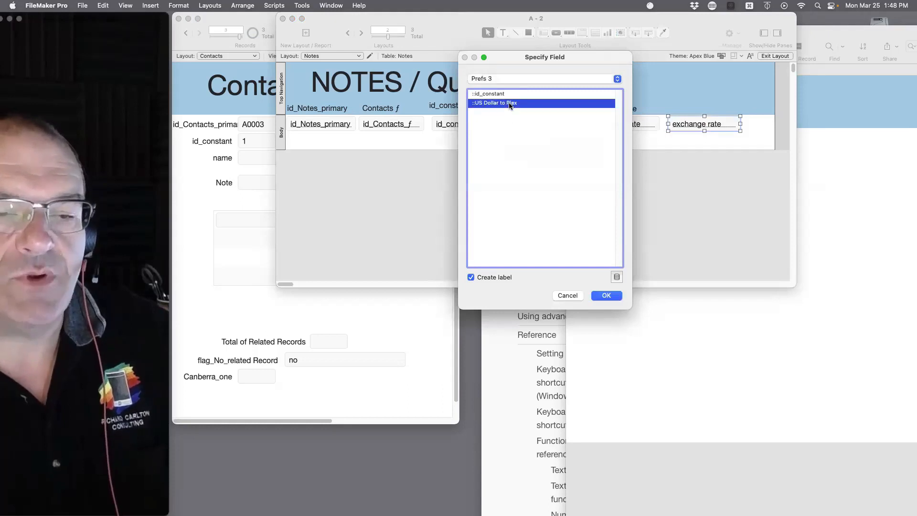
drag(623, 124, 691, 106)
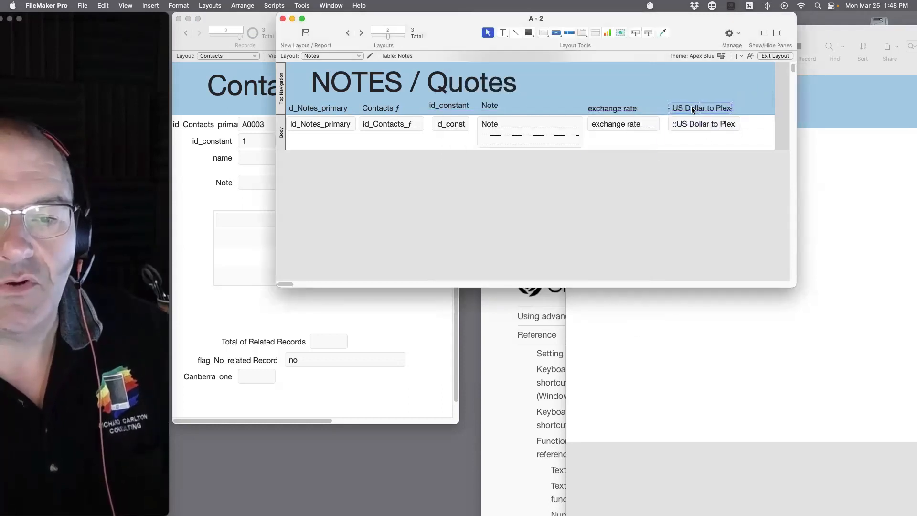
key(super+b)
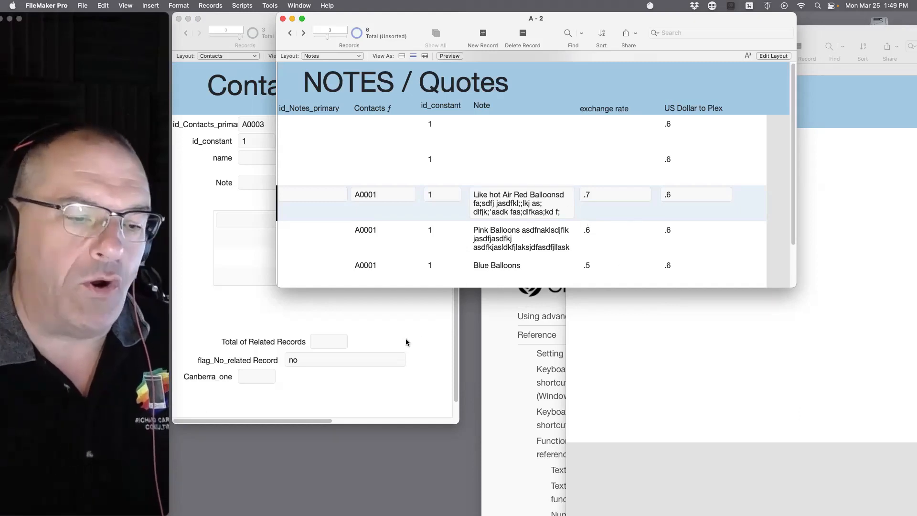
Step: On the Contacts layout, make the notes portal's rows taller and the Note field inside it narrower
click(373, 296)
key(super+l)
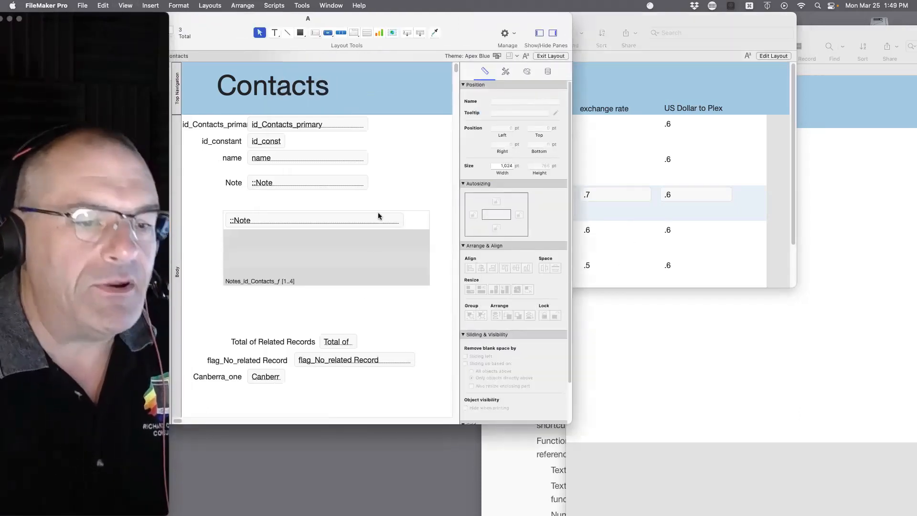
click(382, 220)
drag(402, 224, 374, 224)
click(332, 251)
click(317, 220)
Step: Place the related exchange rate field beside Note in the Contacts portal, with its label above the portal
double_click(374, 221)
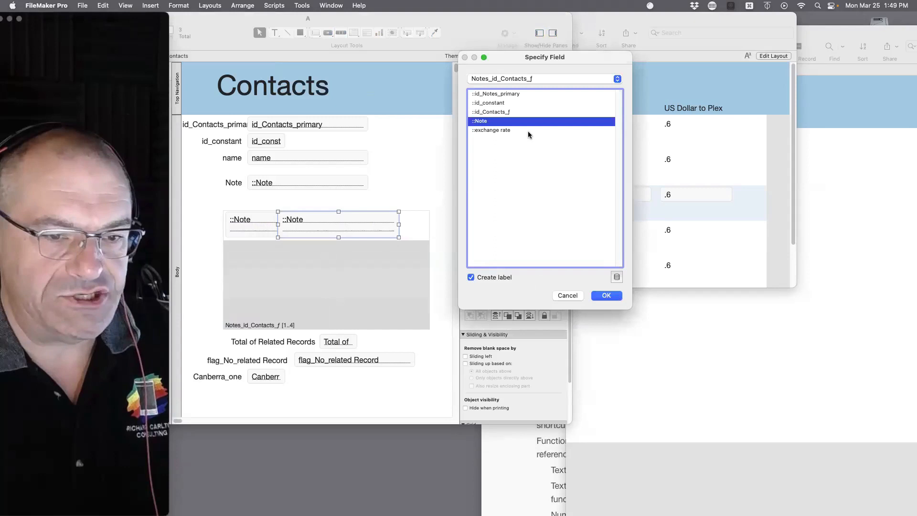
double_click(497, 130)
drag(309, 224, 387, 215)
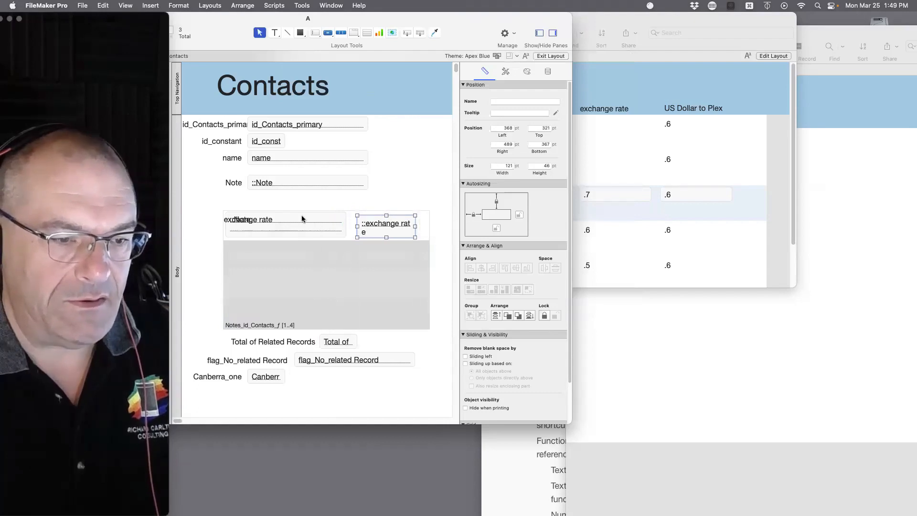
drag(247, 219, 387, 206)
key(super+b)
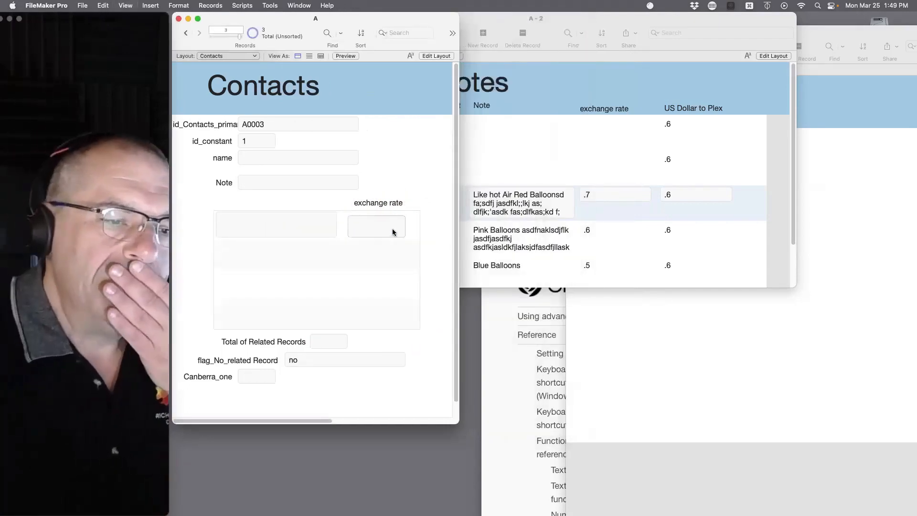
Step: In the first contact's portal, extend the Blue Balloons note with "sdsfgsdfg gsdfgsdfg"
click(185, 33)
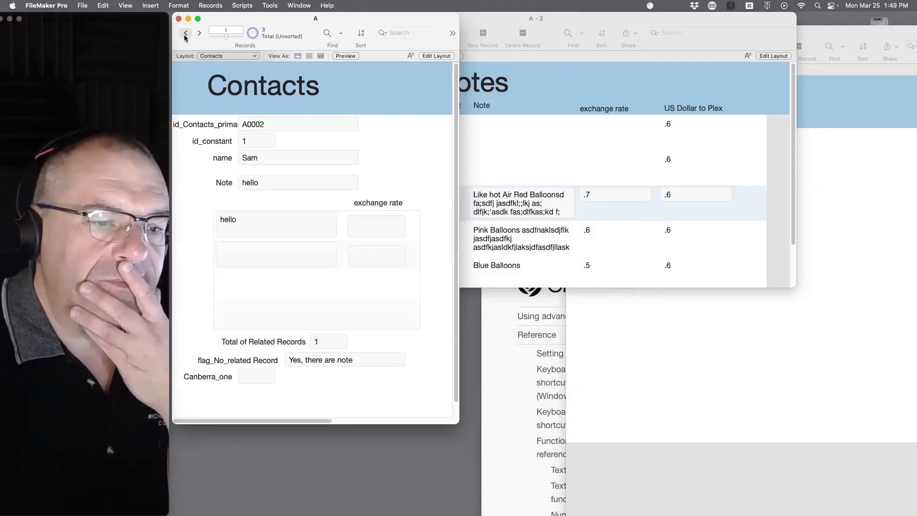
click(186, 33)
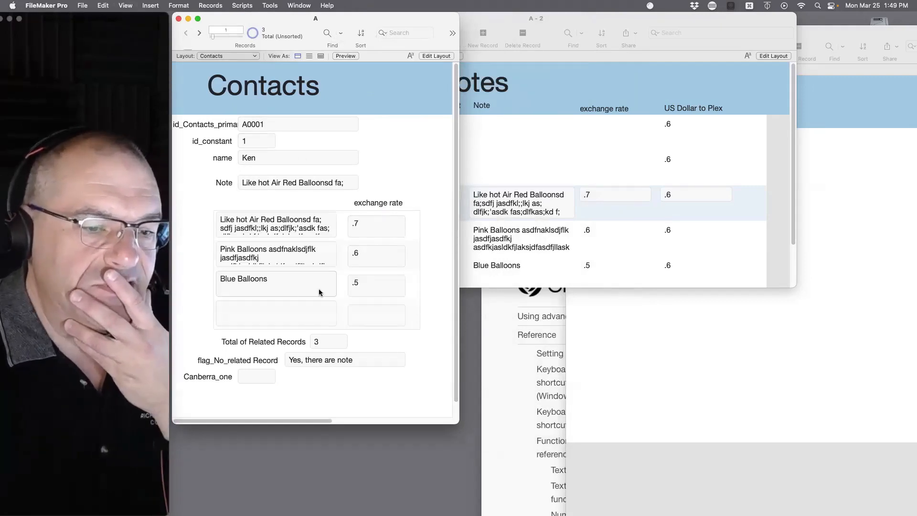
click(280, 275)
text(sdsfgsdfg gsdfgsdfg)
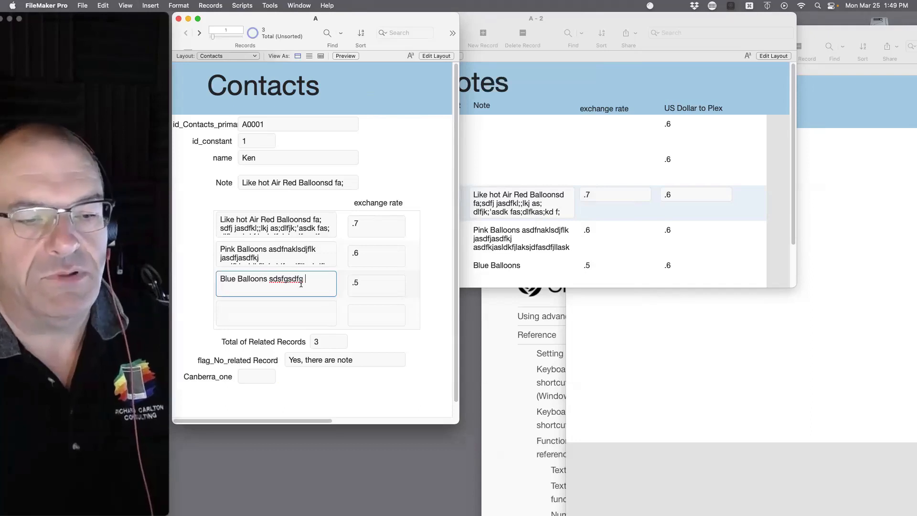
click(430, 232)
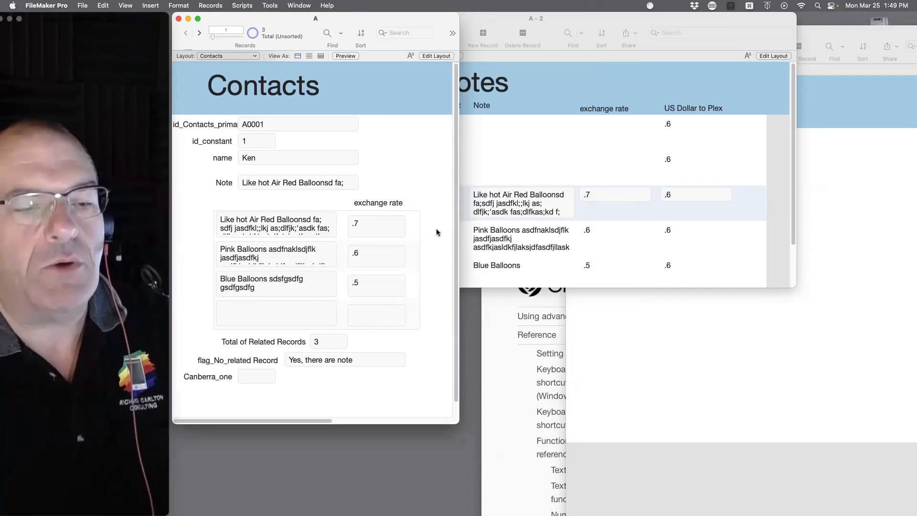
Step: Add a fourth note to the first contact's portal with the filler text "lkzxcjvlkhzdlkflskdflkasjdflkjsadflk", leaving its exchange rate empty
click(271, 317)
text(lkzxcjvlkhzdlkflskdflkasjdflkjsadflk)
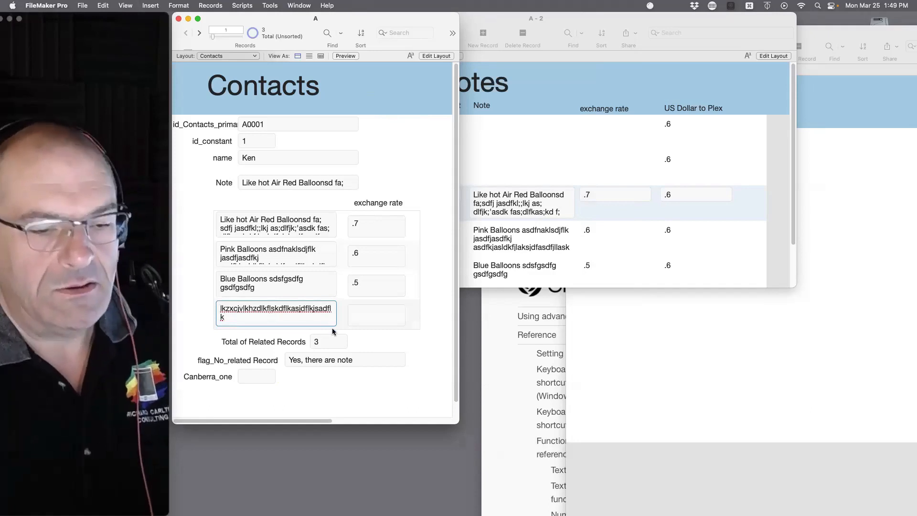
click(440, 337)
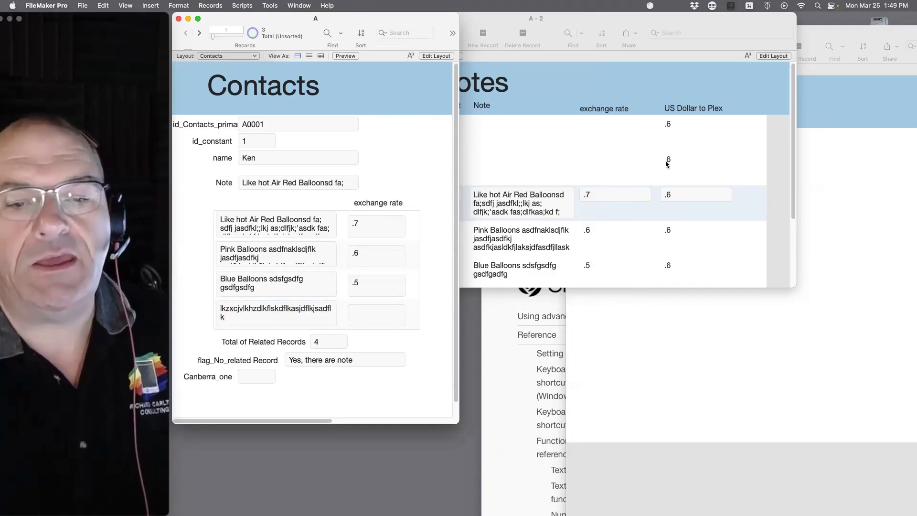
Step: Compare the US Dollar to Plex rate in Prefs with the exchange rates across the Notes records
click(867, 207)
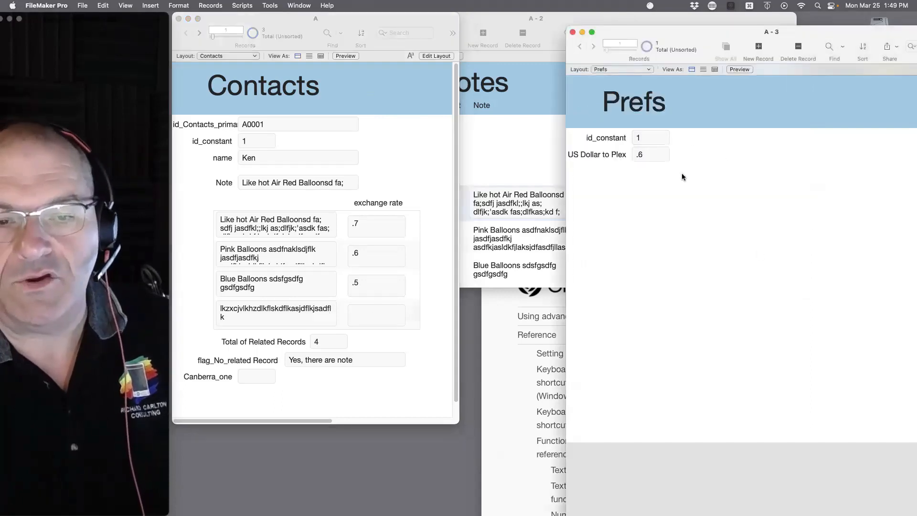
click(501, 167)
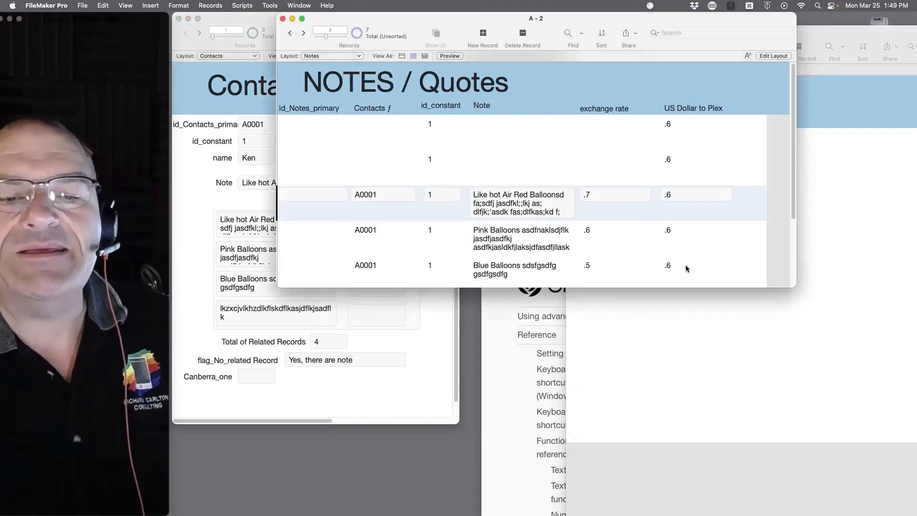
scroll(607, 244, down, 2)
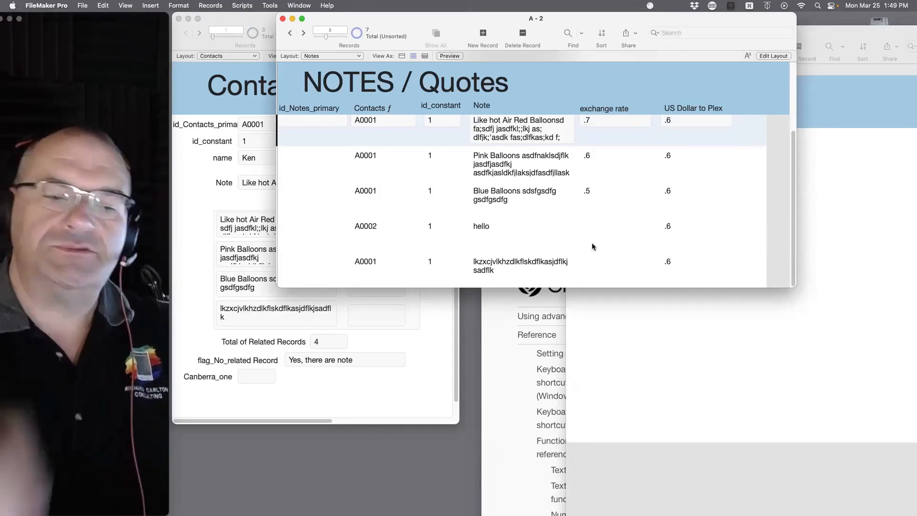
Step: Open the auto-enter options of the exchange rate field in the Notes table of the database definition
click(265, 196)
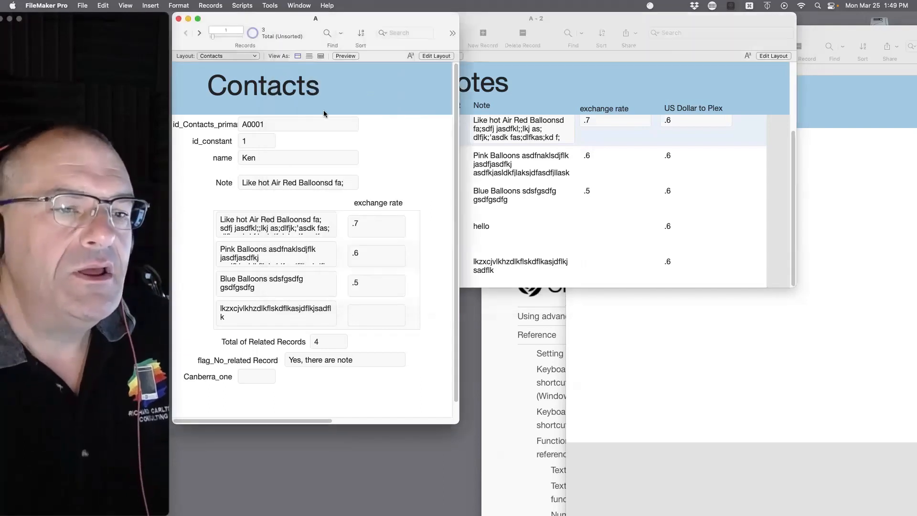
click(82, 5)
mouse_move(116, 104)
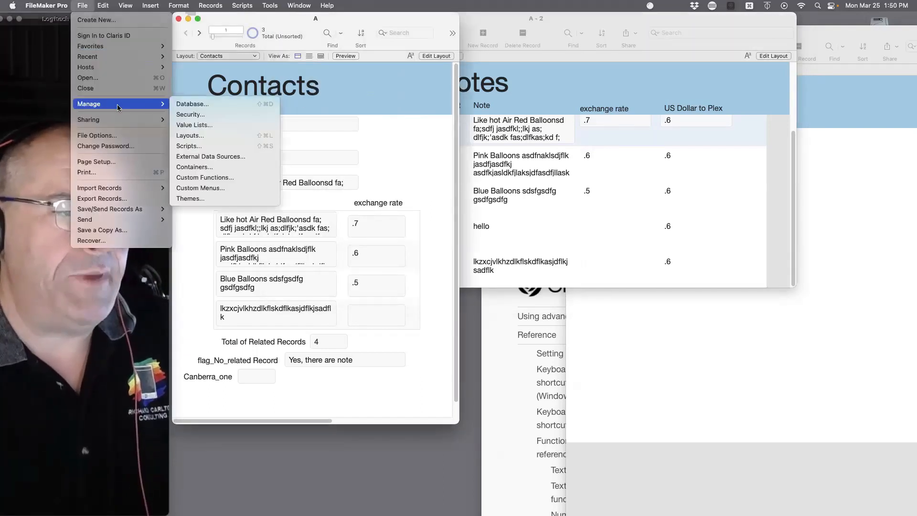
click(205, 104)
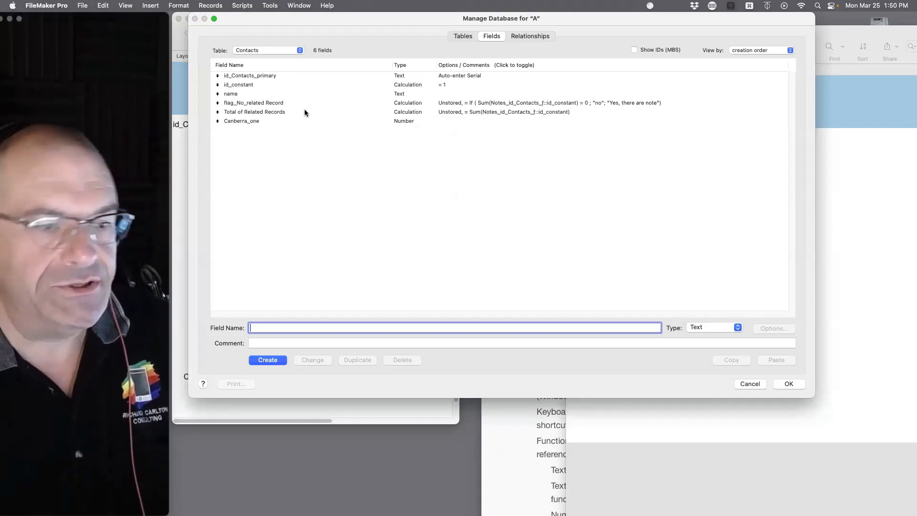
click(284, 50)
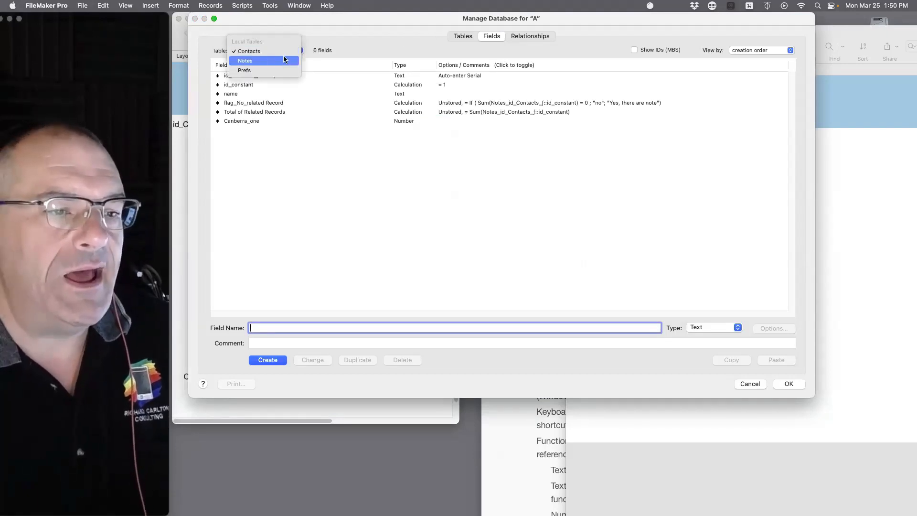
click(282, 60)
click(266, 111)
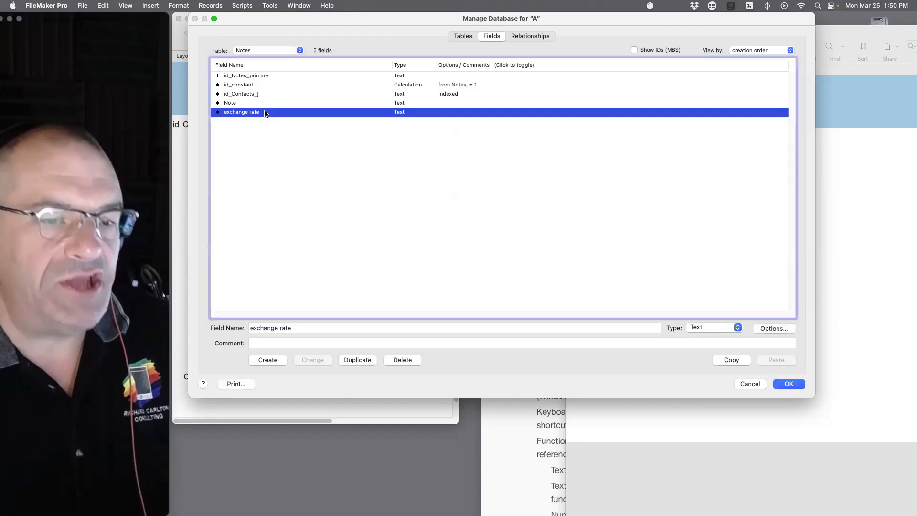
click(772, 328)
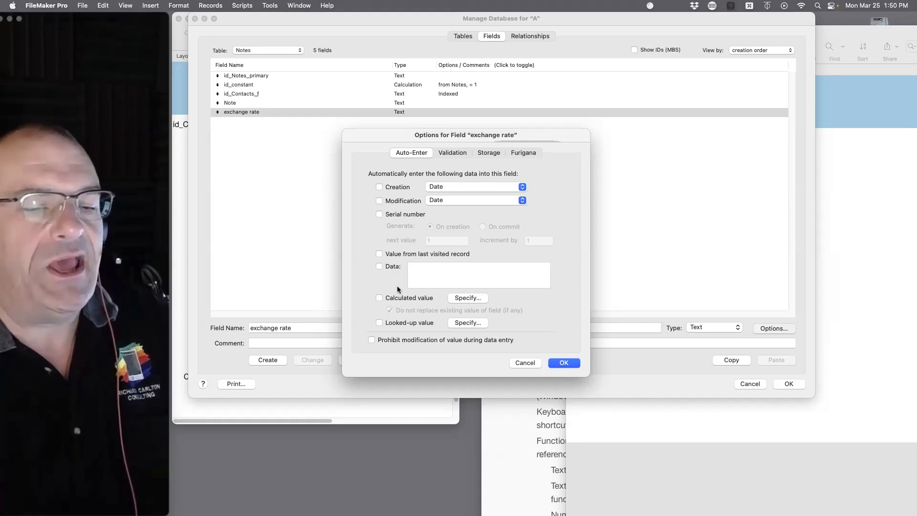
Step: Make exchange rate a looked-up value that starts from Notes and copies US Dollar to Plex from the related Prefs 3 table
click(380, 323)
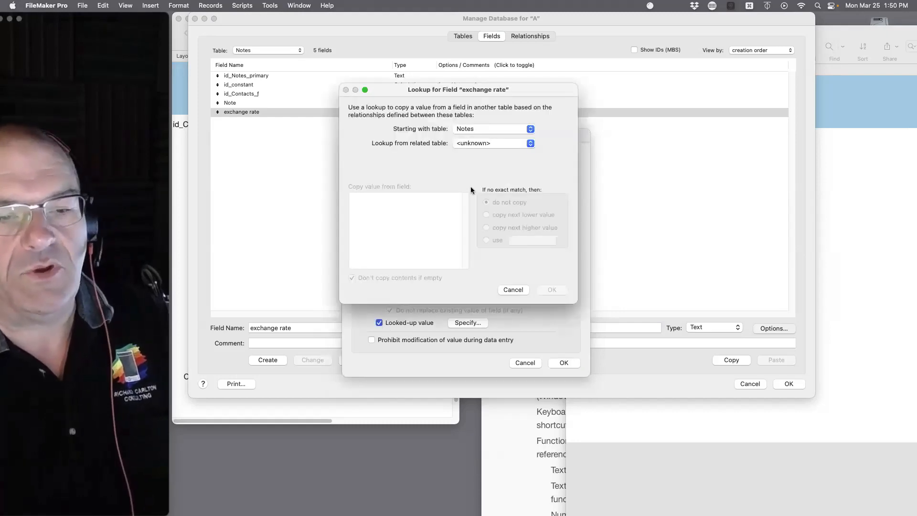
click(464, 130)
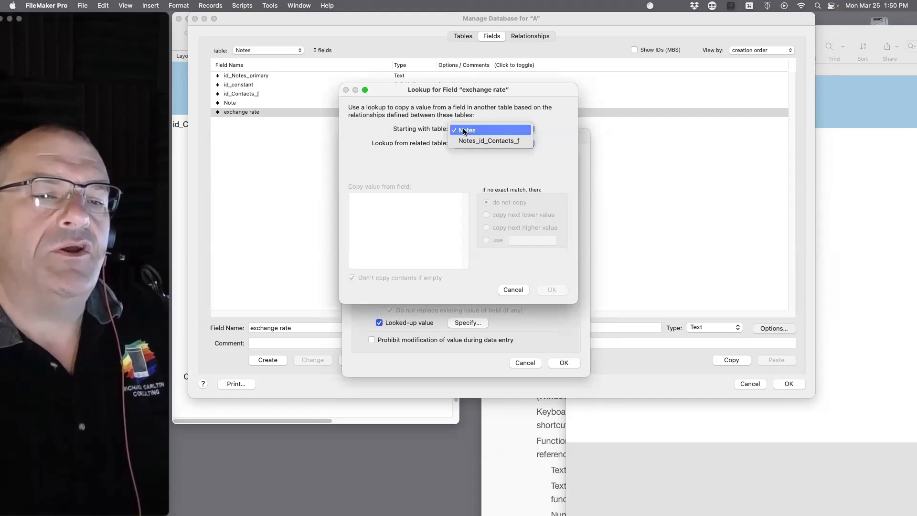
click(465, 130)
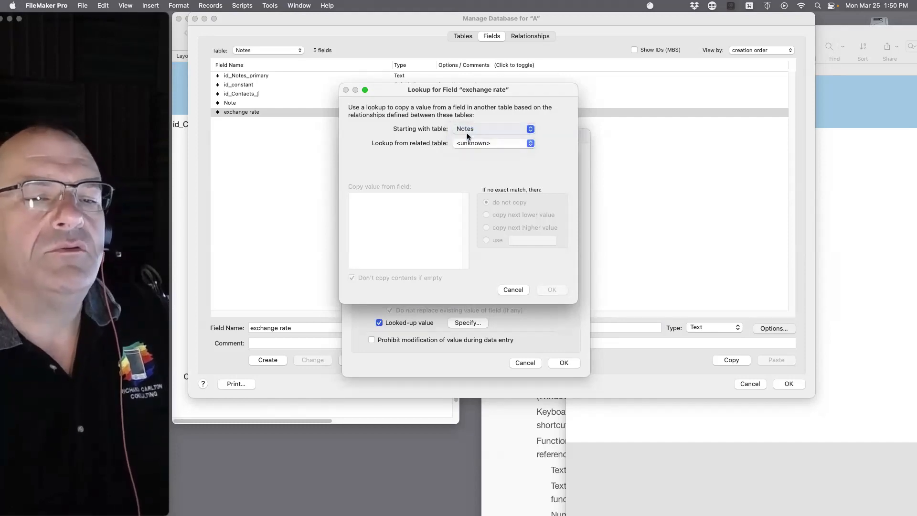
click(473, 144)
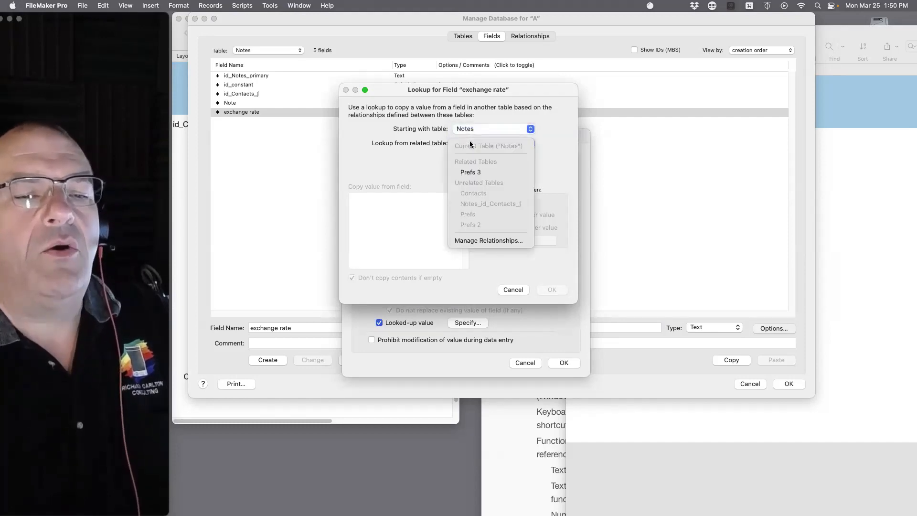
click(475, 173)
click(386, 206)
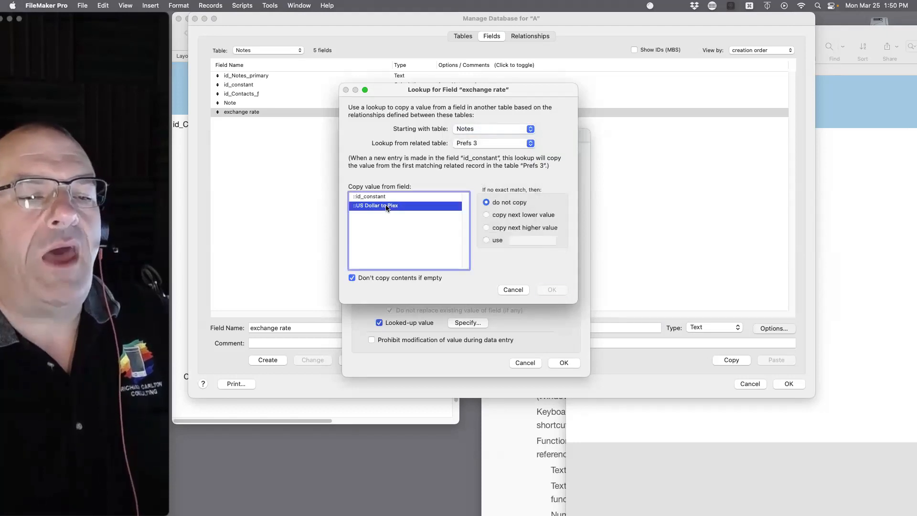
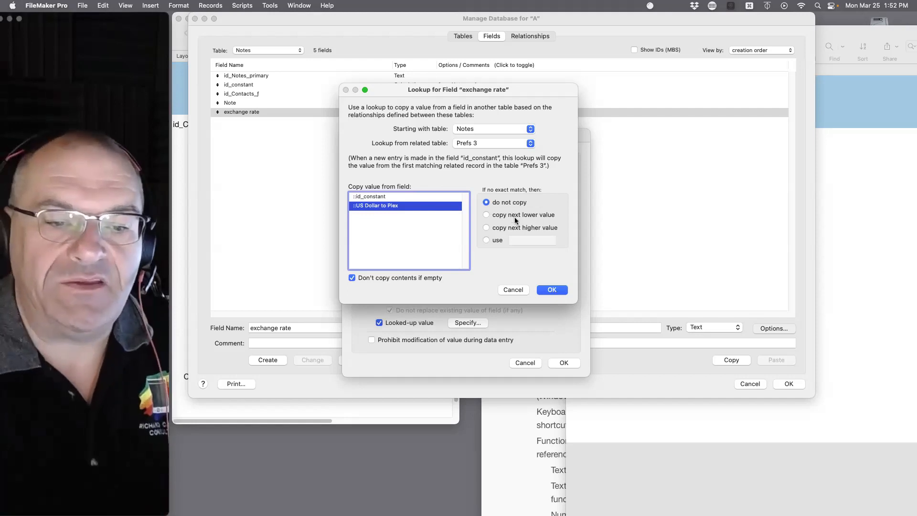
click(517, 216)
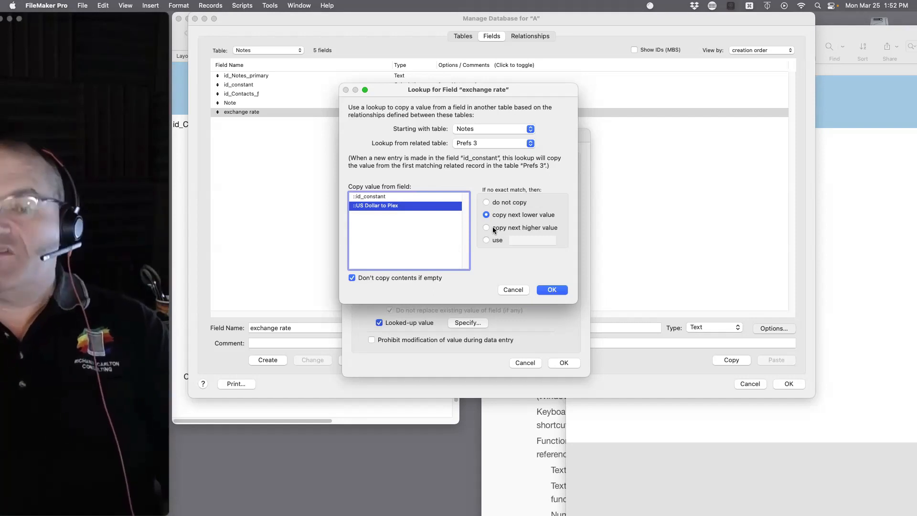
click(486, 240)
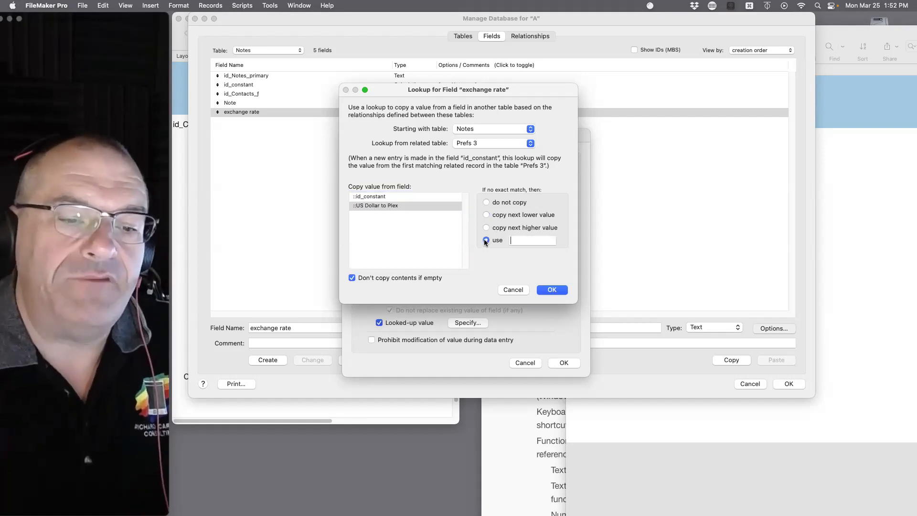
click(520, 241)
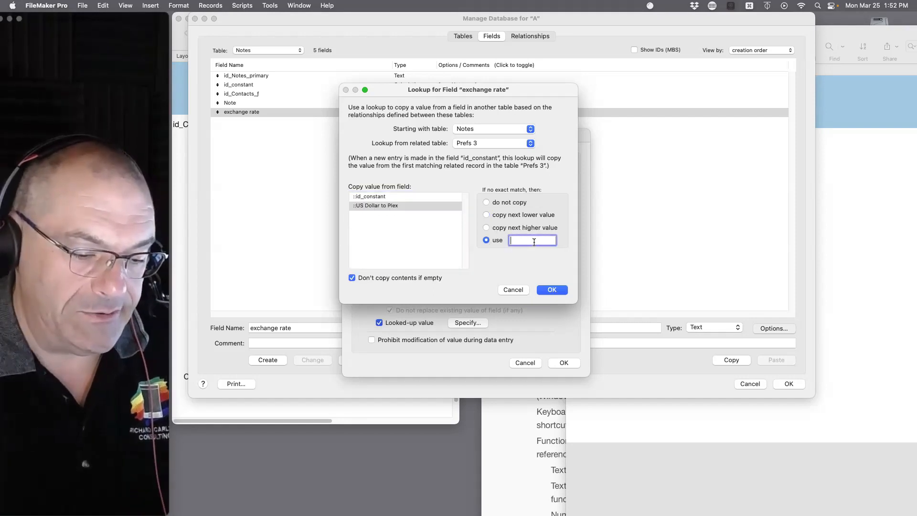
text(Dude!)
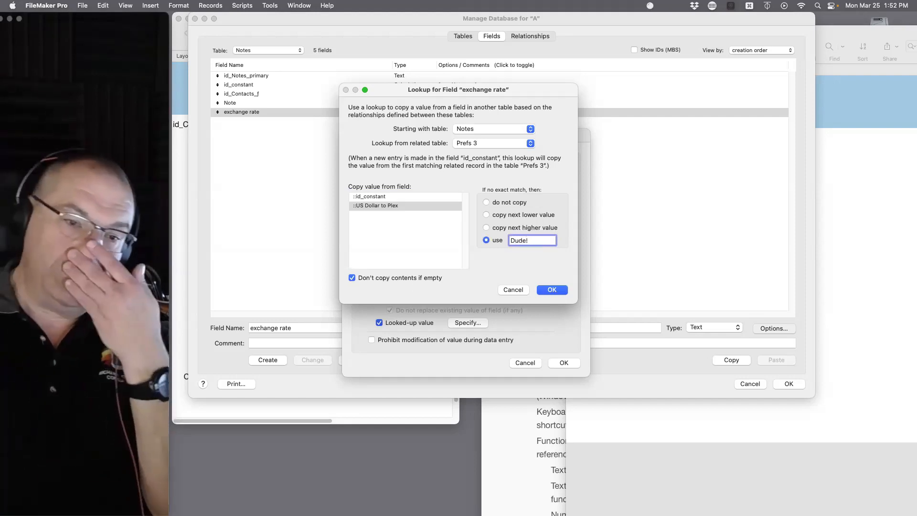
click(502, 203)
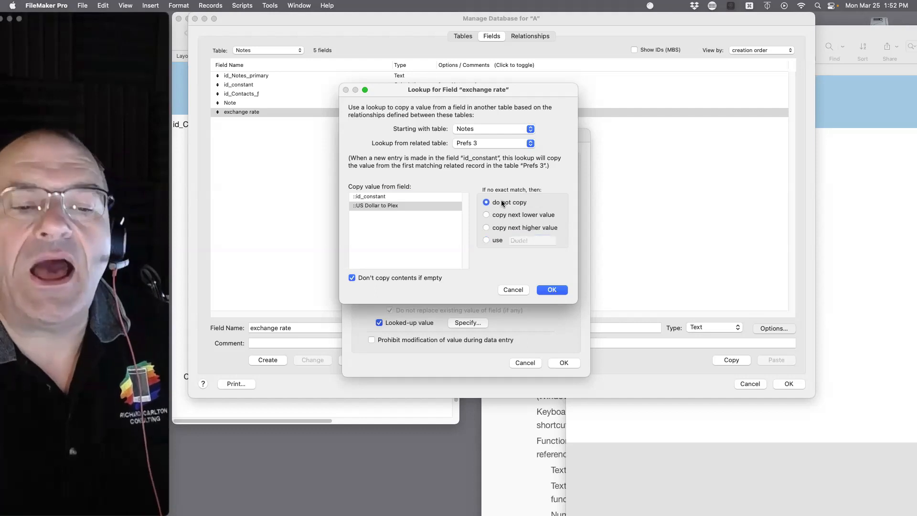
Step: Accept the exchange rate lookup with "do not copy" for no exact match, recheck its source field, and save the database changes
click(550, 290)
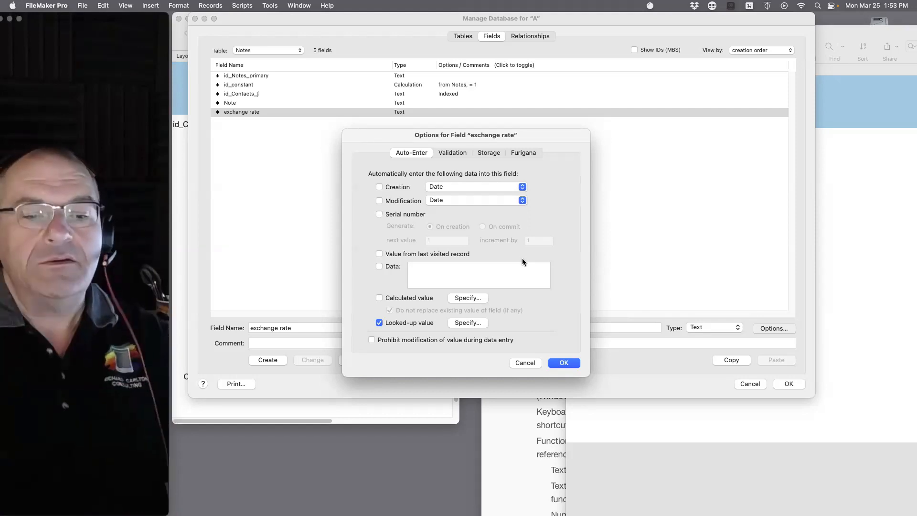
click(467, 323)
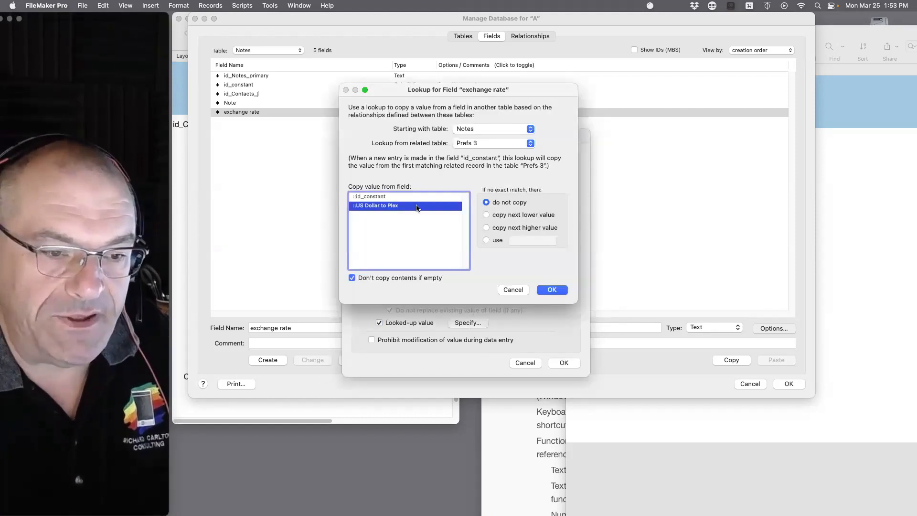
click(556, 290)
click(569, 364)
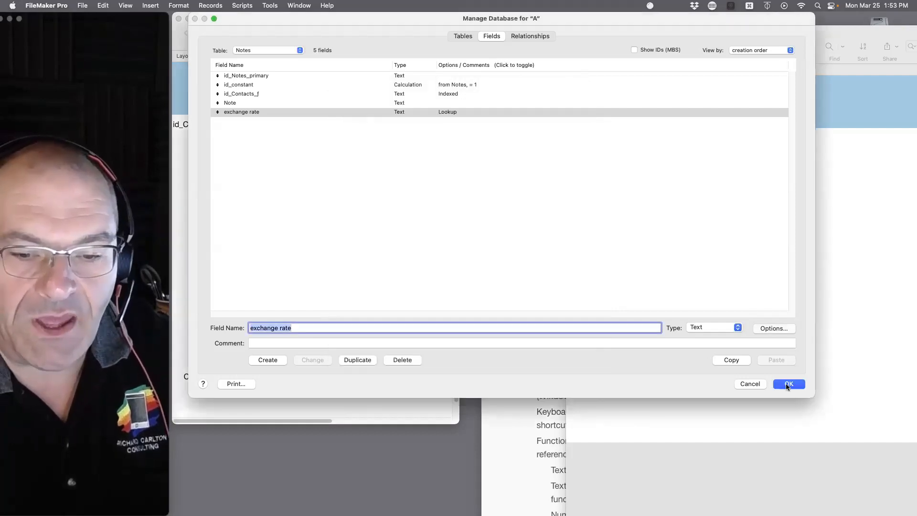
click(789, 384)
Step: Allow vertical scrolling in the notes portal on the Contacts layout and return to browsing the records
scroll(434, 317, down, 2)
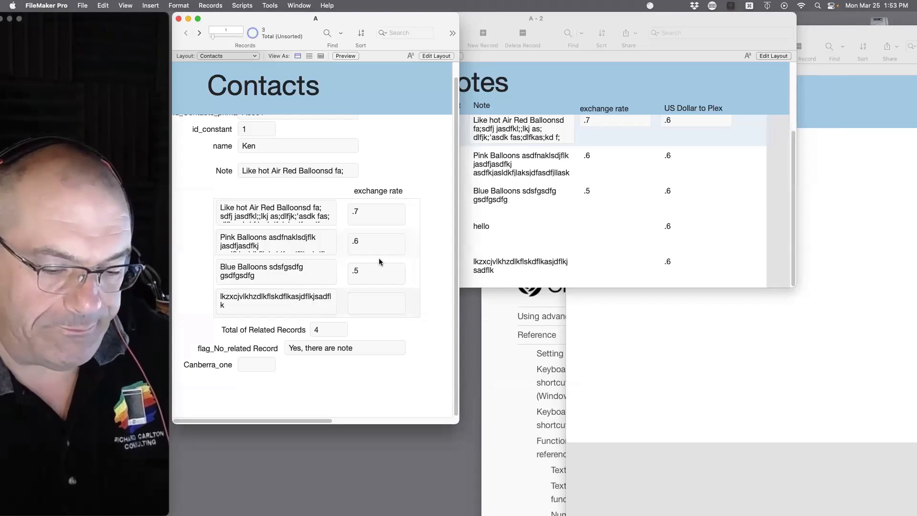
key(super+l)
click(409, 260)
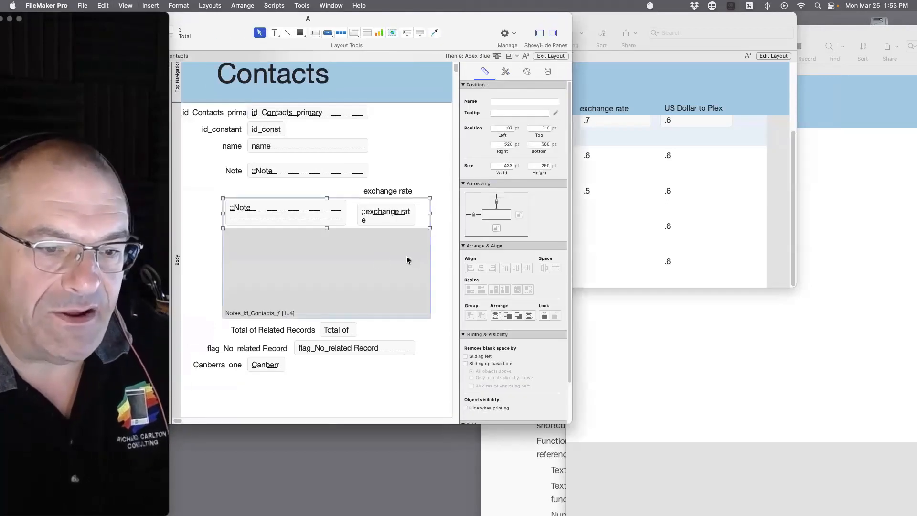
double_click(407, 260)
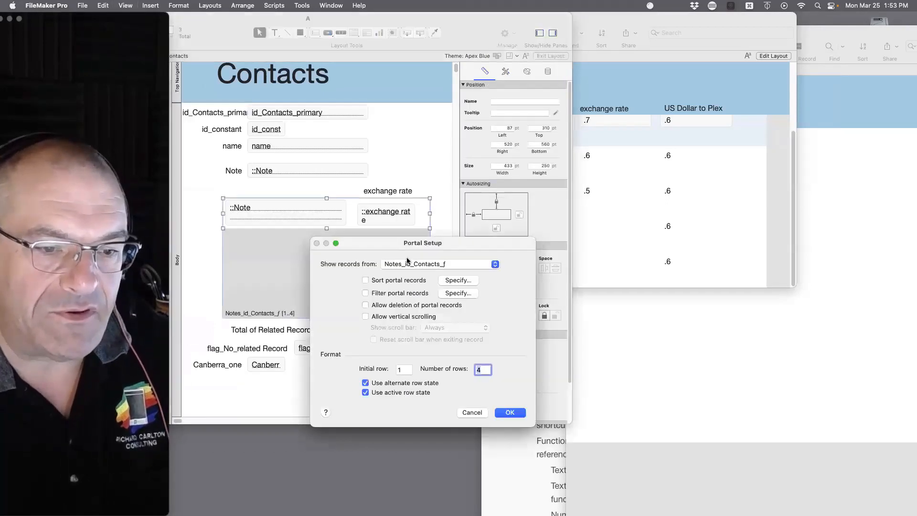
click(380, 317)
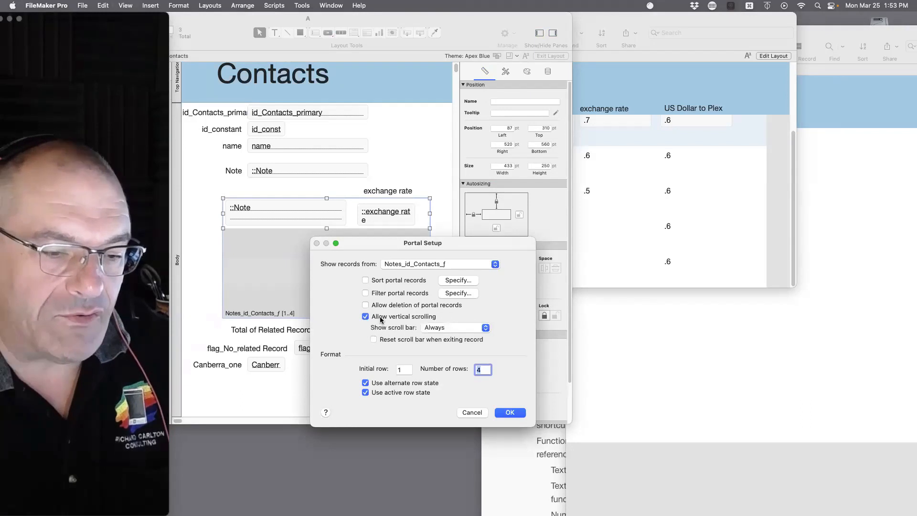
click(509, 413)
key(super+b)
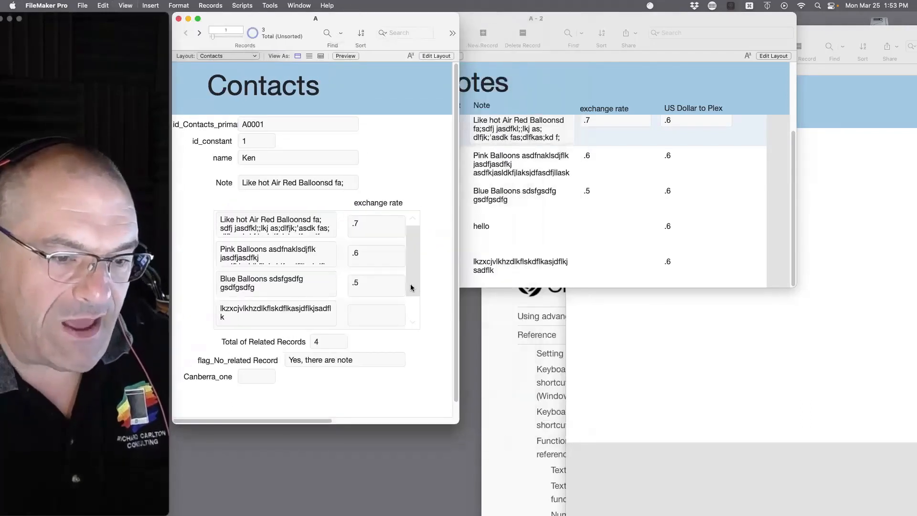
Step: Enter the filler text "asdfsadfsdfasdfasdf" as a fifth note in the empty last row of the first contact's portal
scroll(411, 284, down, 1)
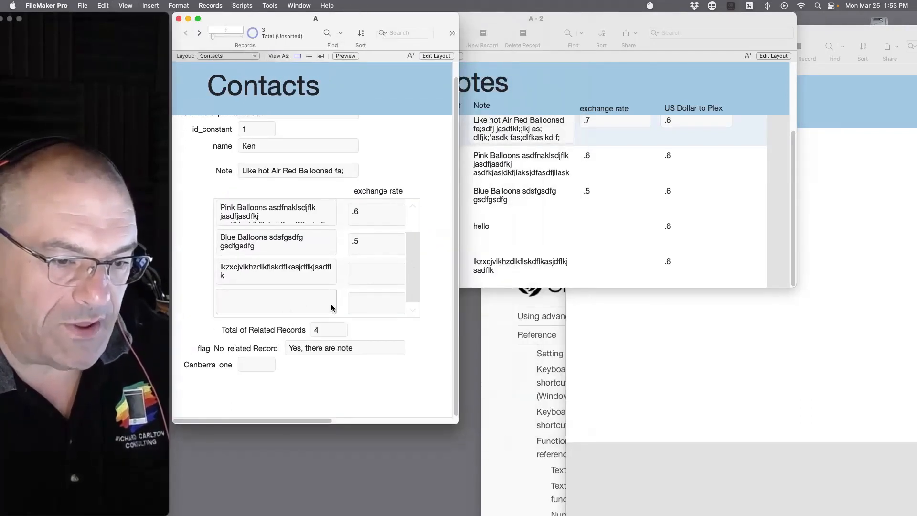
click(286, 298)
text(asdfsadfsdf)
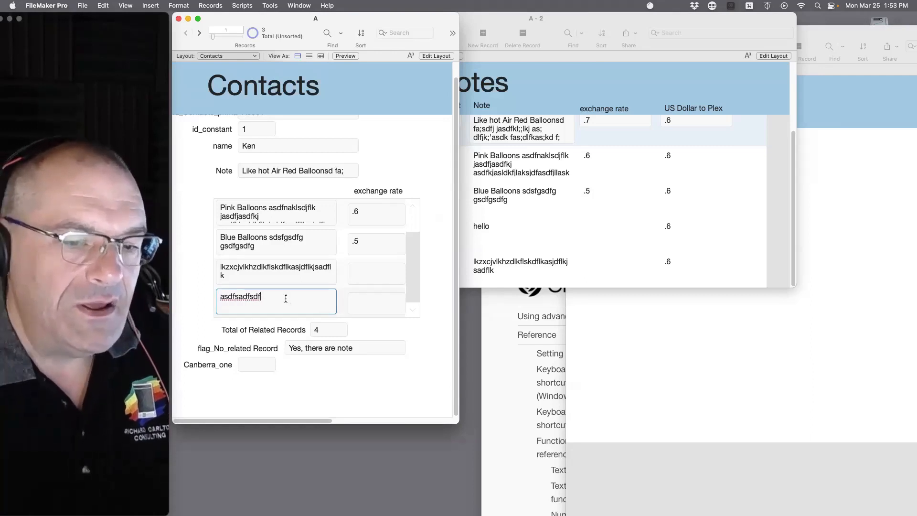
text(asdfasdf)
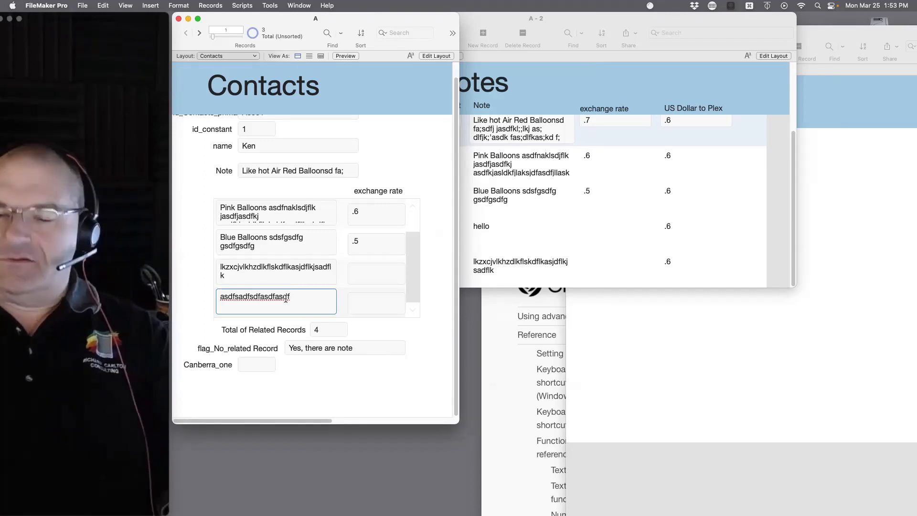
Step: Set the US Dollar to Plex rate in the Prefs record to .4 and commit it
click(908, 146)
click(639, 155)
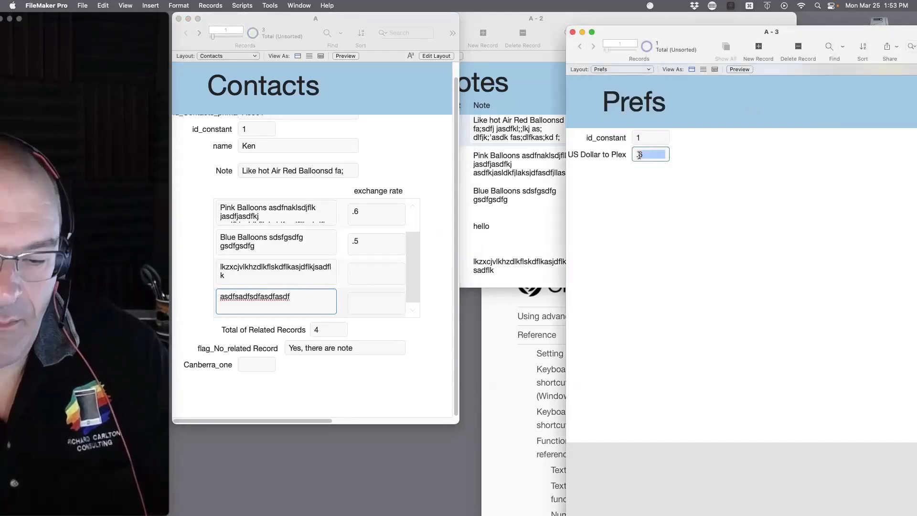
text(4)
click(698, 210)
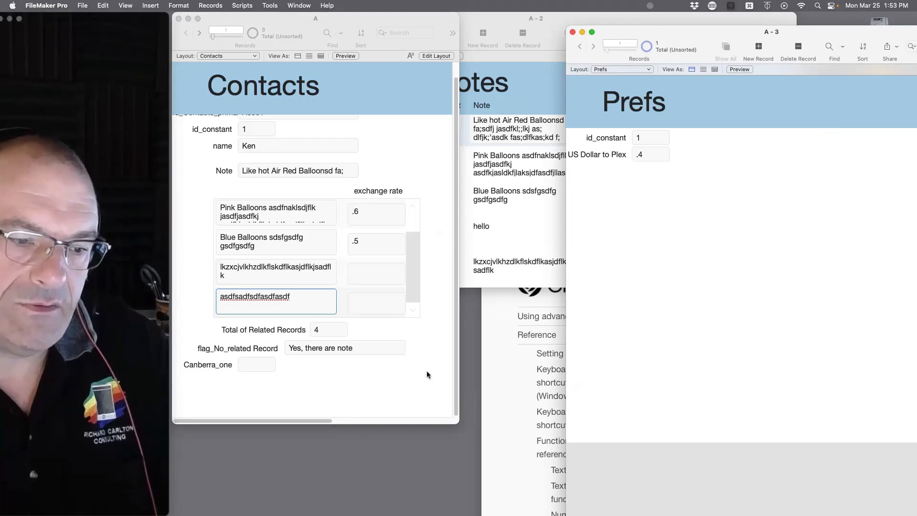
Step: Commit the fifth note in the Contacts portal to trigger its lookup, and check its exchange rate against Prefs
click(300, 295)
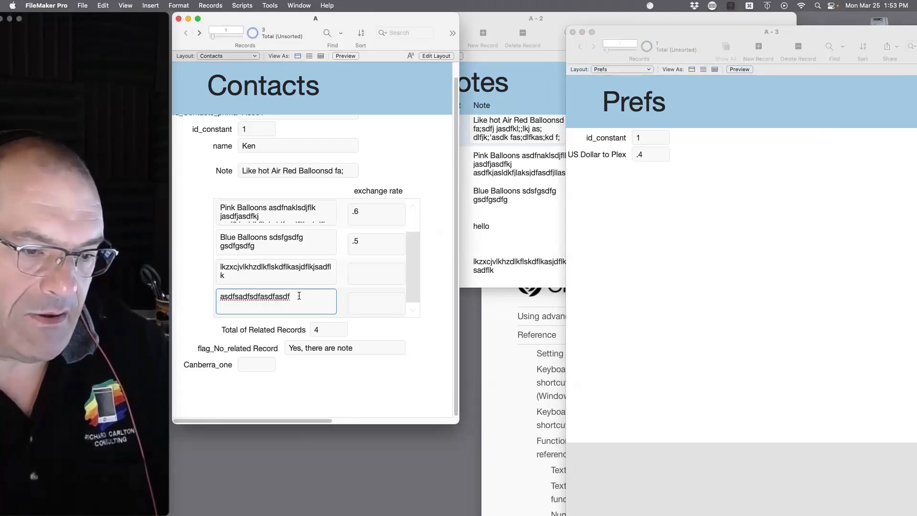
key(Tab)
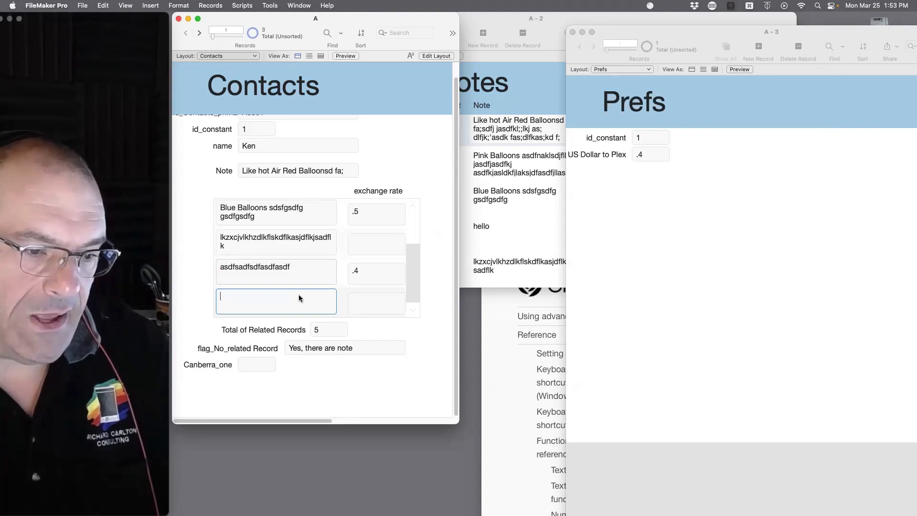
click(310, 268)
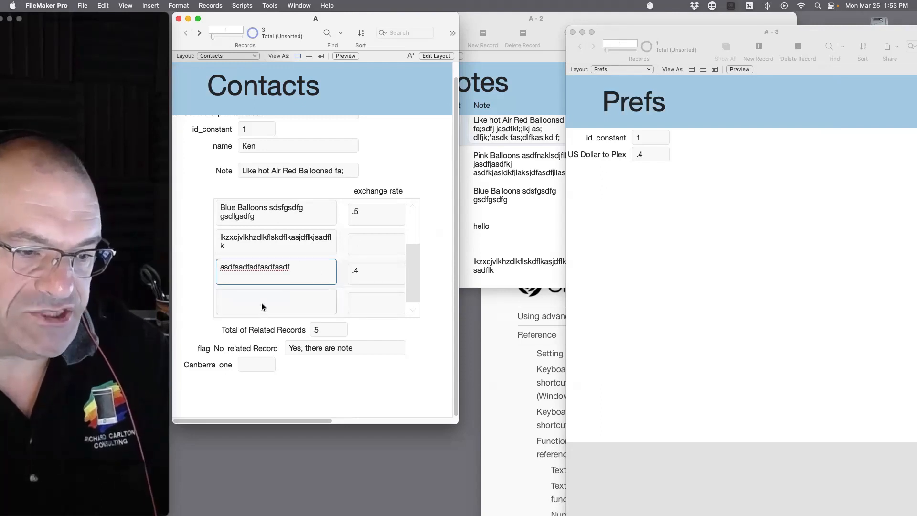
click(358, 277)
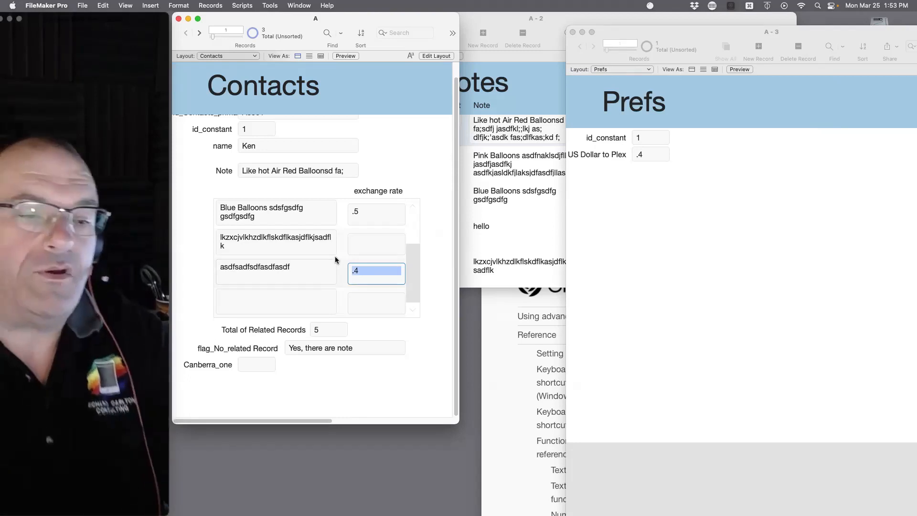
Step: Set the US Dollar to Plex rate in the Prefs record to .333 and commit it
click(667, 166)
click(647, 154)
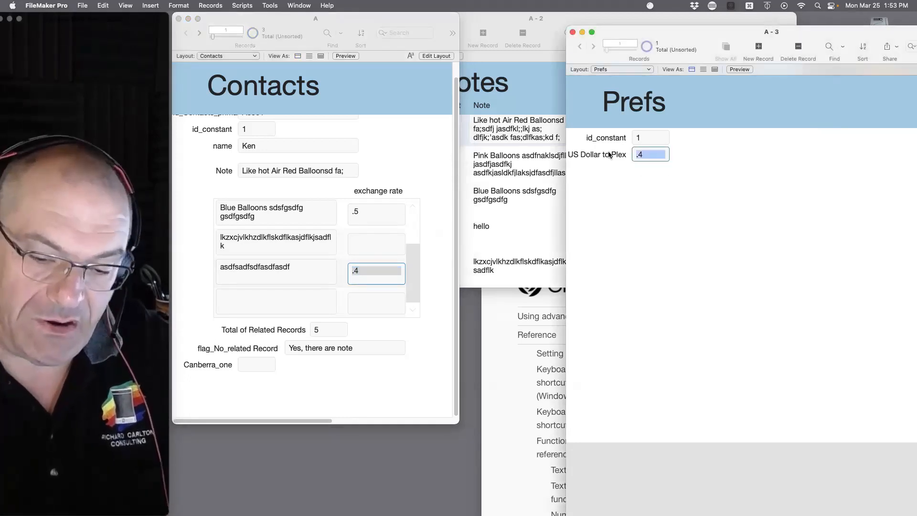
text(.333)
click(689, 247)
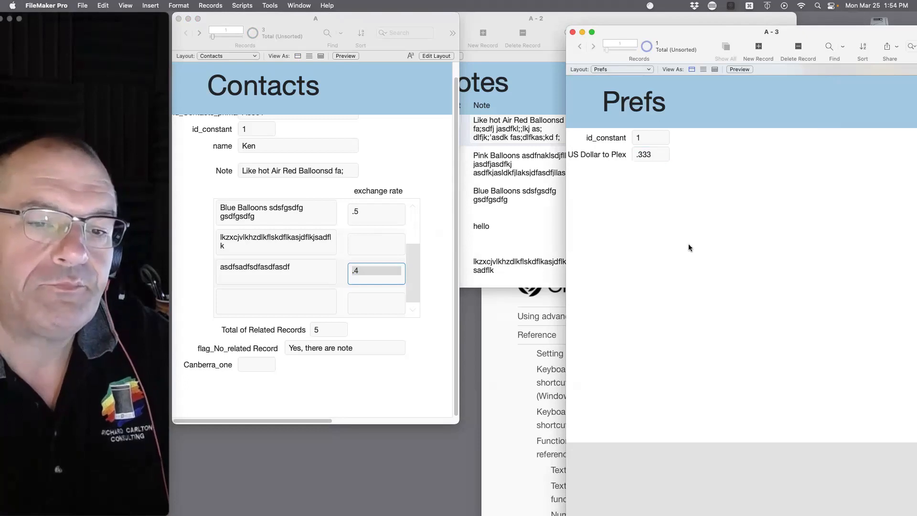
Step: Add a sixth note with the filler text "asdfasdfasdfasdfasdf" to the first contact's portal and commit it to trigger the rate lookup
click(286, 302)
click(285, 300)
text(asdfasdf)
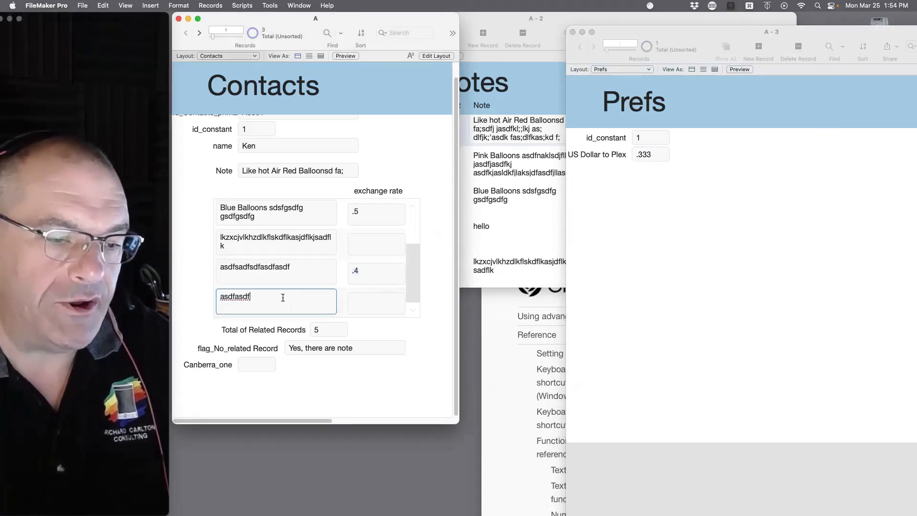
text(asdfasdfasdf)
click(342, 308)
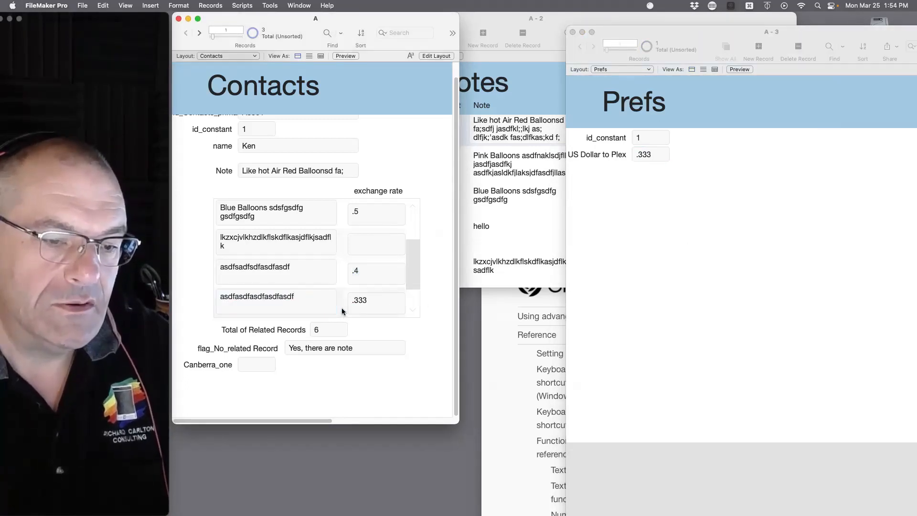